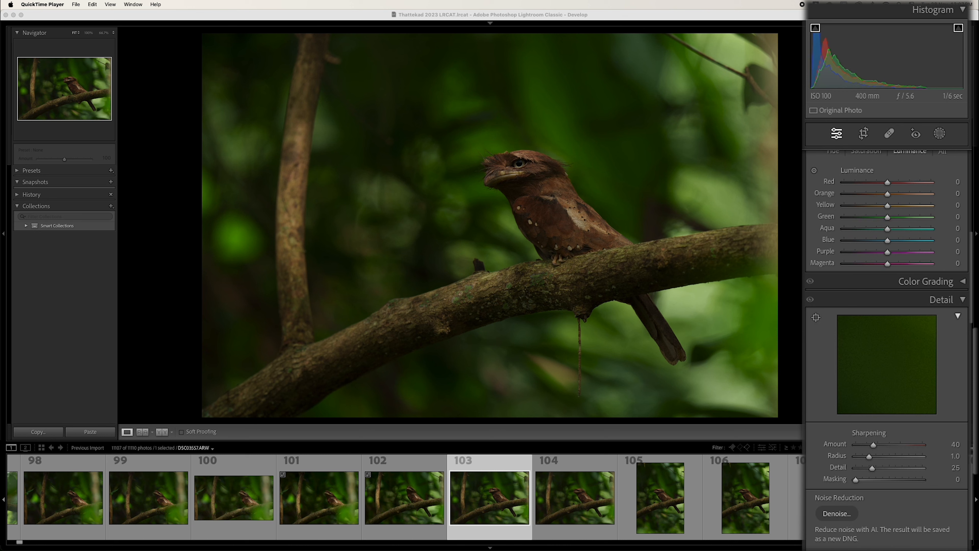
# Hide the Navigator and Collections side panel and the filmstrip to enlarge the photo
pyautogui.click(4, 234)
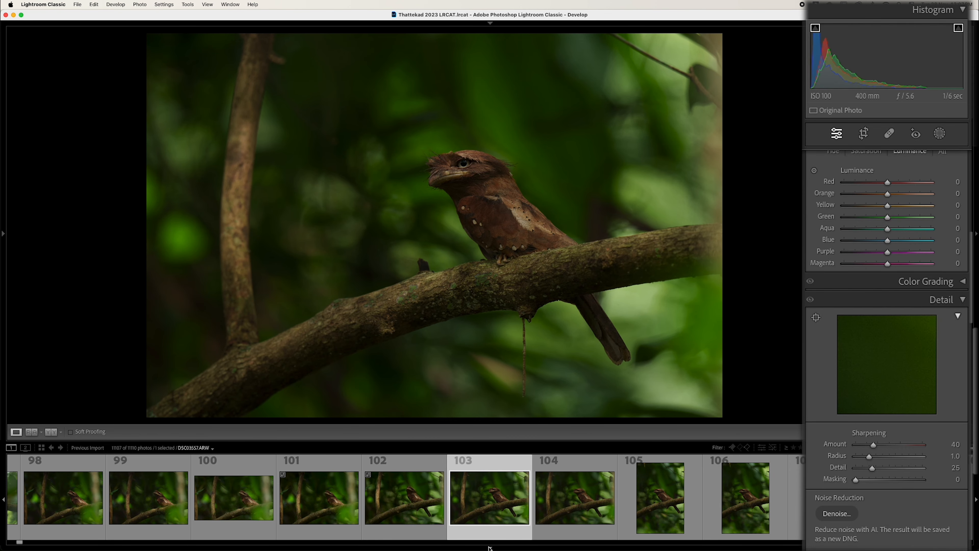
pyautogui.click(490, 548)
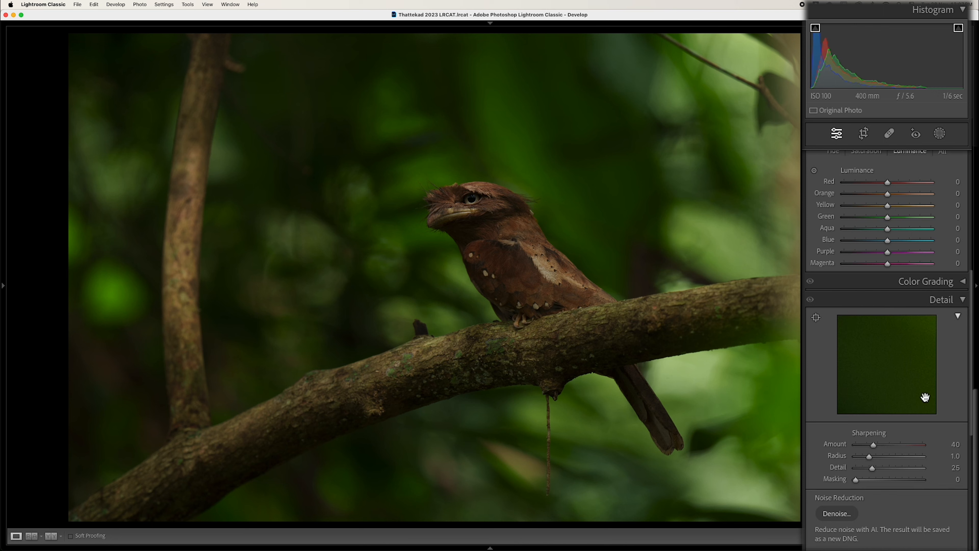
# Set up a portrait crop around the bird with the 4 x 5 / 8 x 10 aspect ratio
pyautogui.scroll(10, 898, 376)
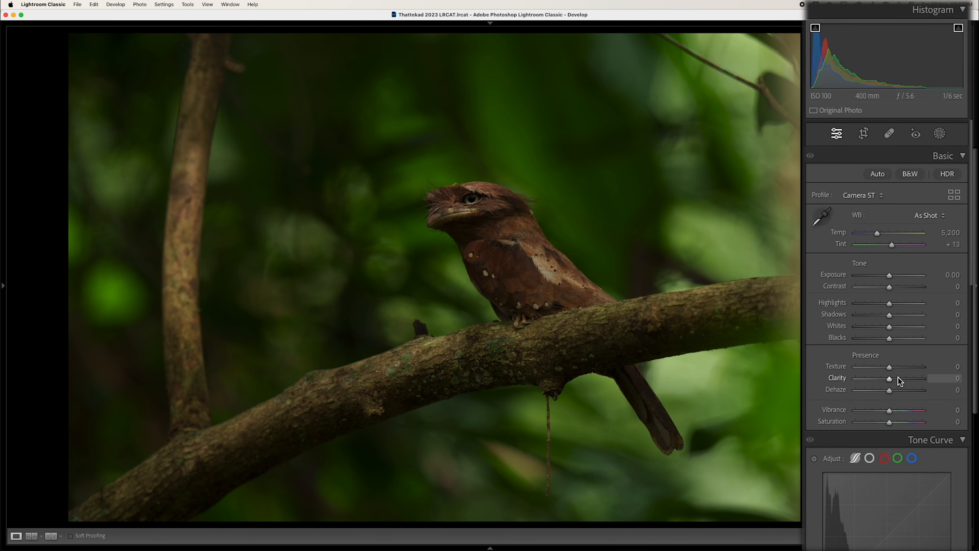
pyautogui.click(863, 135)
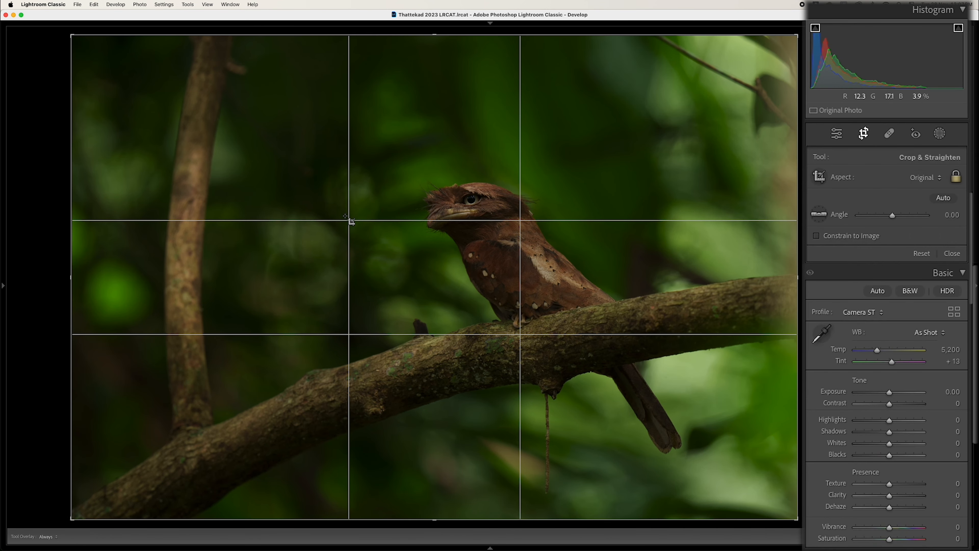
pyautogui.press('x')
pyautogui.moveTo(448, 214); pyautogui.dragTo(360, 219)
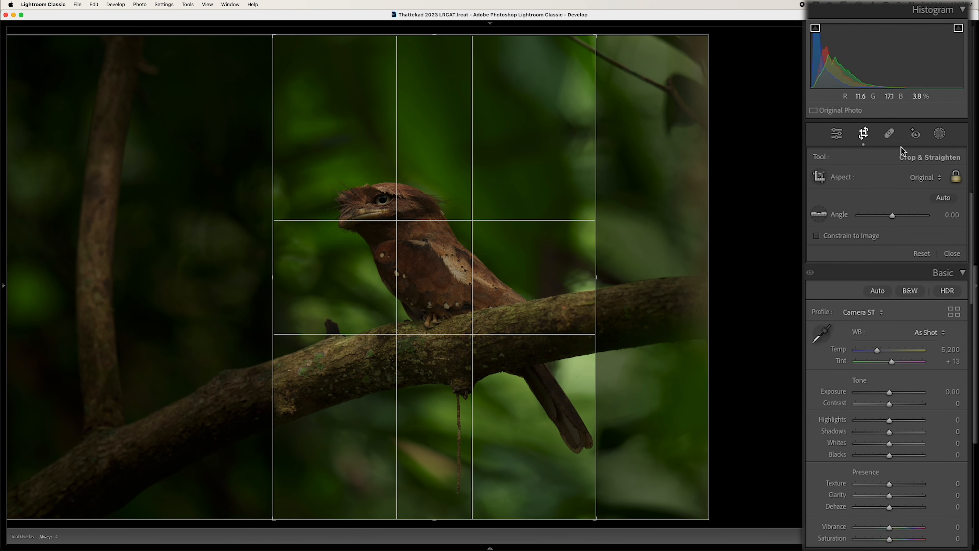
pyautogui.click(923, 178)
pyautogui.click(917, 220)
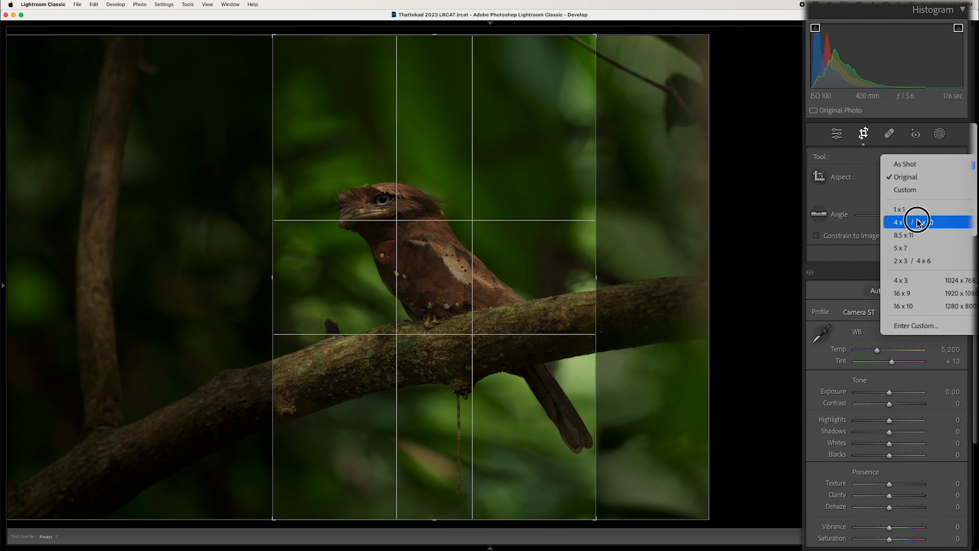
pyautogui.click(490, 206)
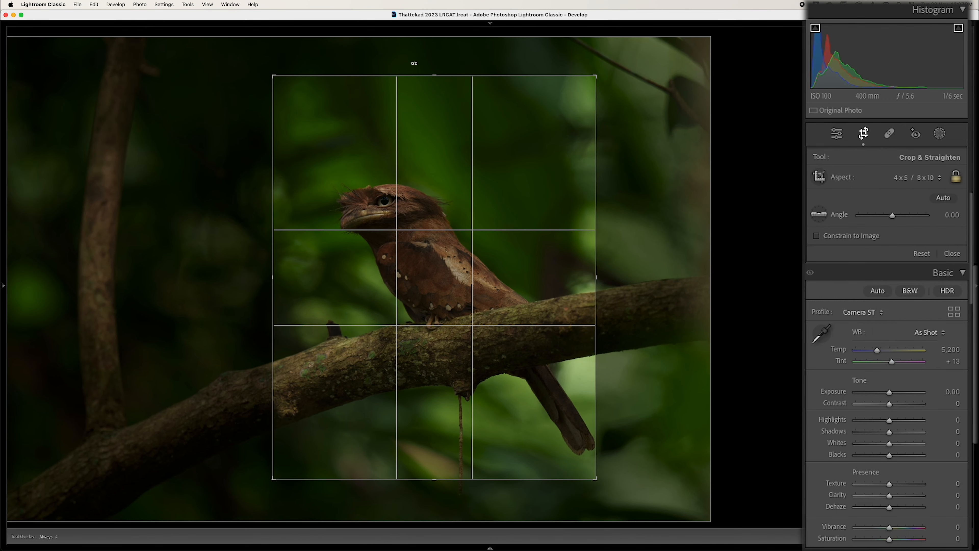
# Enlarge and reposition the crop frame so the bird and its tail fit comfortably, and apply the crop
pyautogui.moveTo(434, 75); pyautogui.dragTo(442, 48)
pyautogui.moveTo(446, 175); pyautogui.dragTo(455, 180)
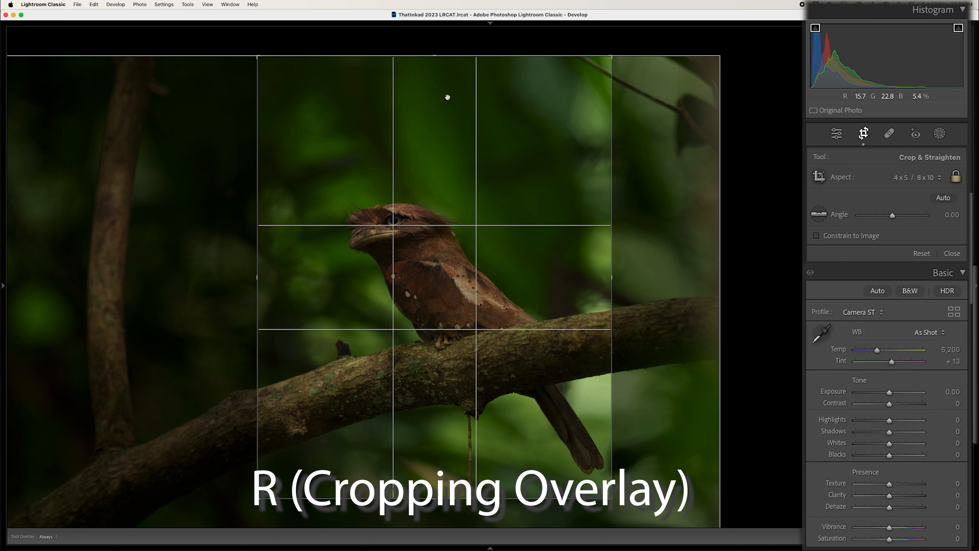
pyautogui.moveTo(434, 497); pyautogui.dragTo(434, 494)
pyautogui.moveTo(450, 437); pyautogui.dragTo(449, 440)
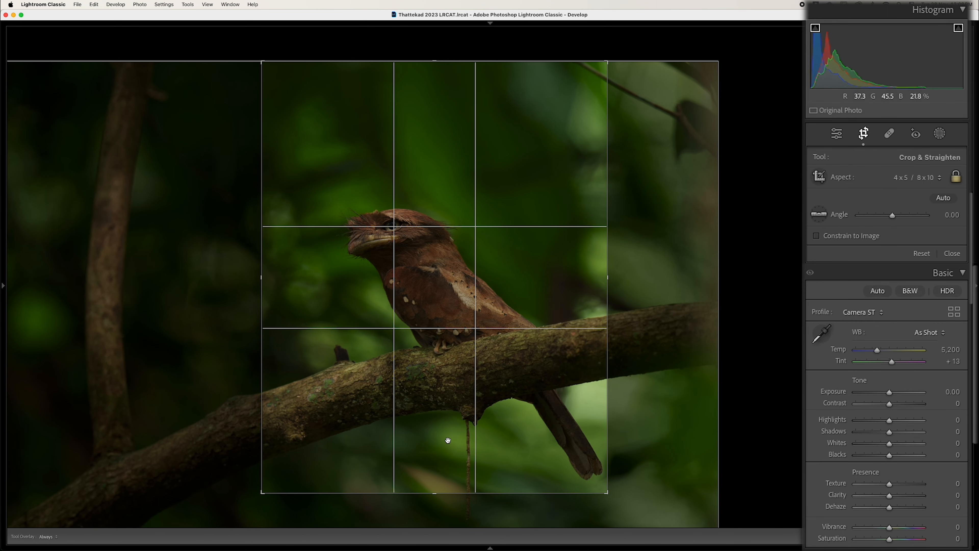
pyautogui.press('Return')
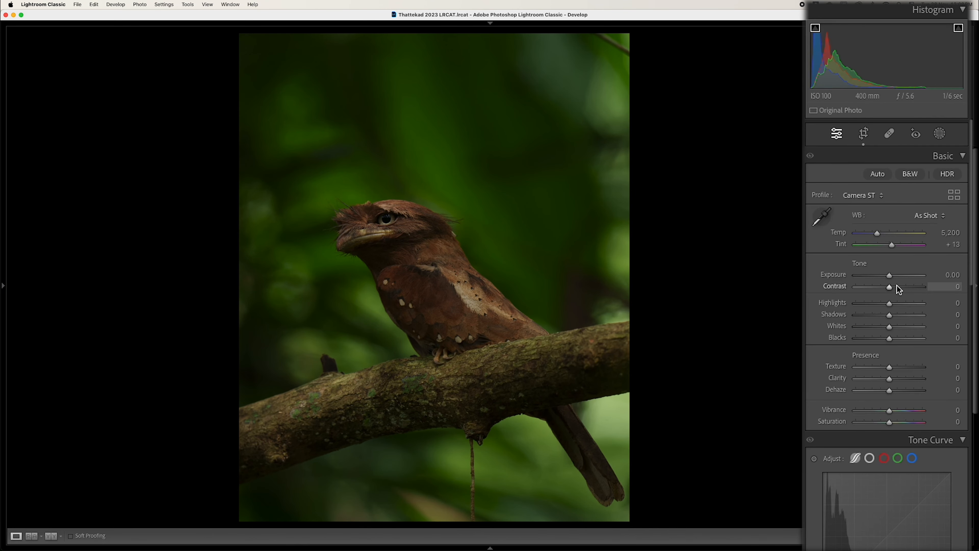
# Change the photo's profile to Adobe Standard and set the sharpening masking to 65
pyautogui.click(876, 199)
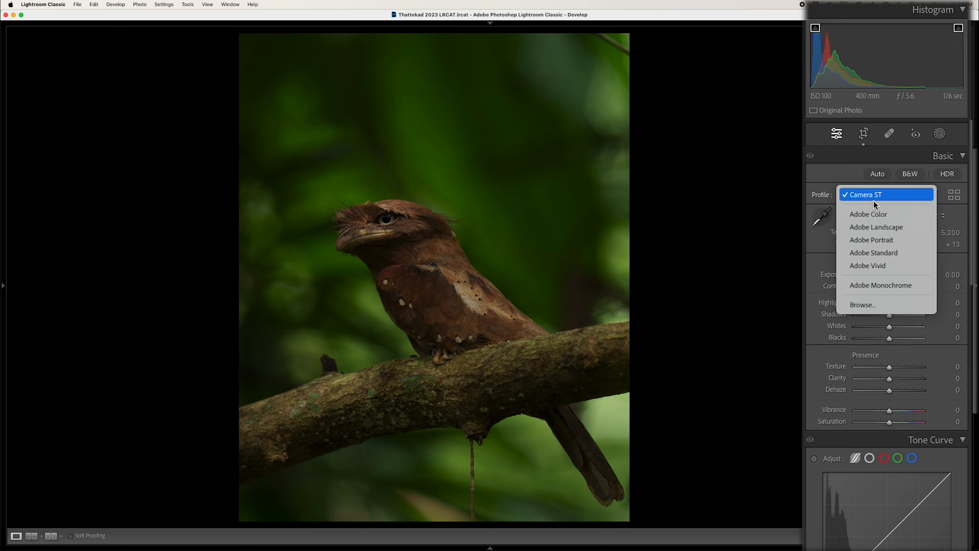
pyautogui.click(875, 252)
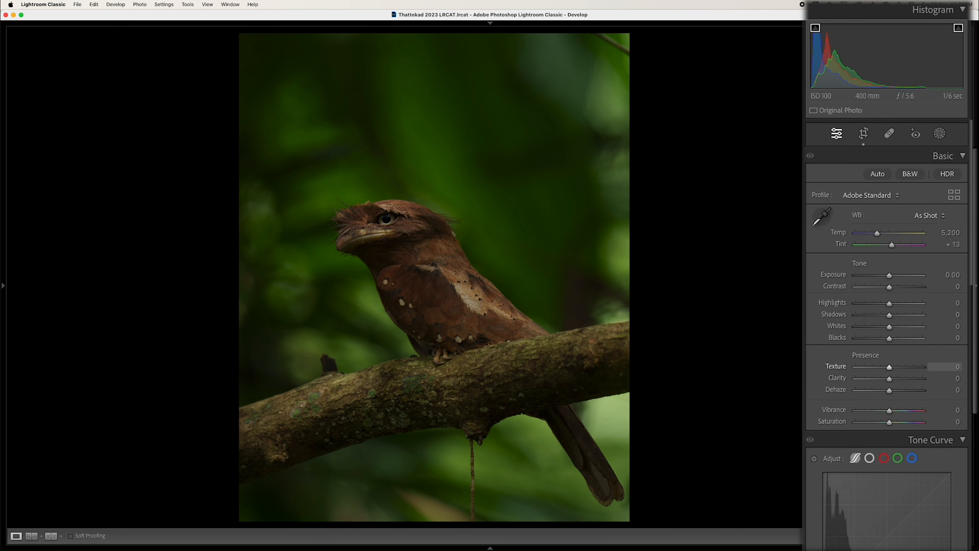
pyautogui.scroll(-3, 875, 270)
pyautogui.scroll(-15, 887, 347)
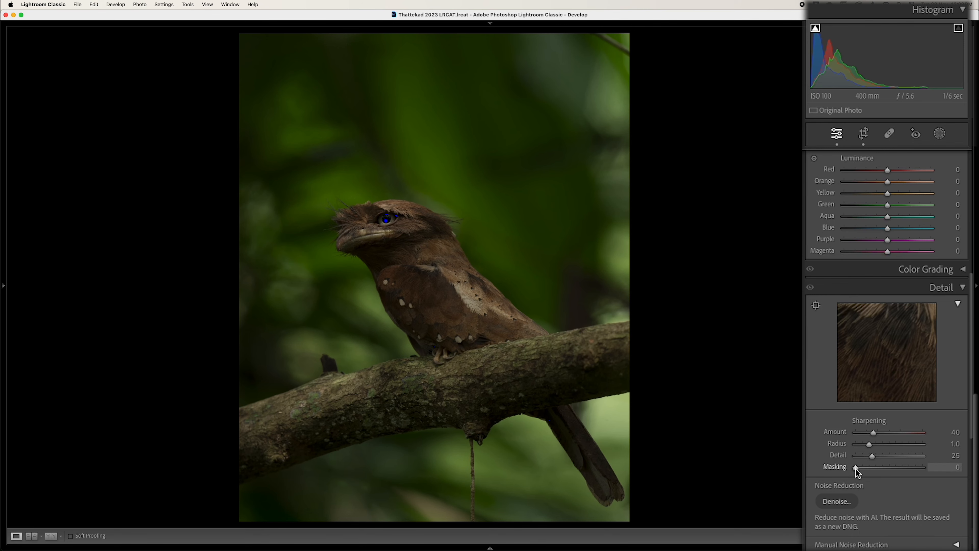
pyautogui.moveTo(856, 468); pyautogui.dragTo(900, 469)
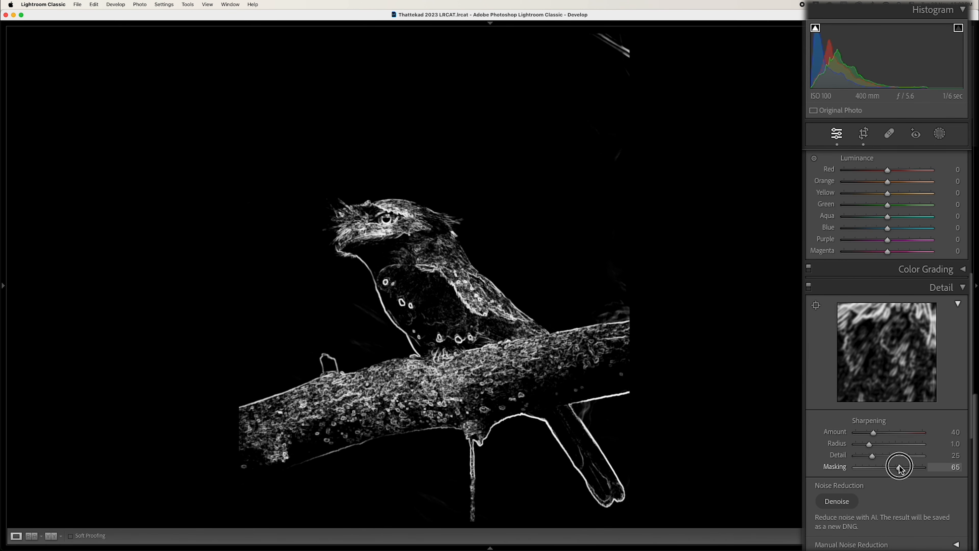
pyautogui.moveTo(900, 469); pyautogui.dragTo(899, 468)
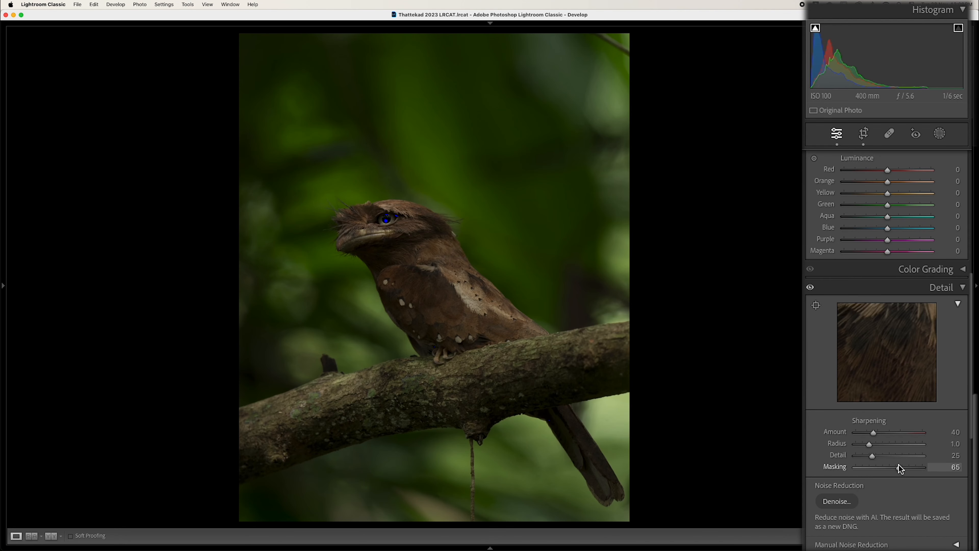
# Enhance the photo with Super Resolution instead of Denoise, after comparing the preview with and without the enhancement
pyautogui.click(843, 502)
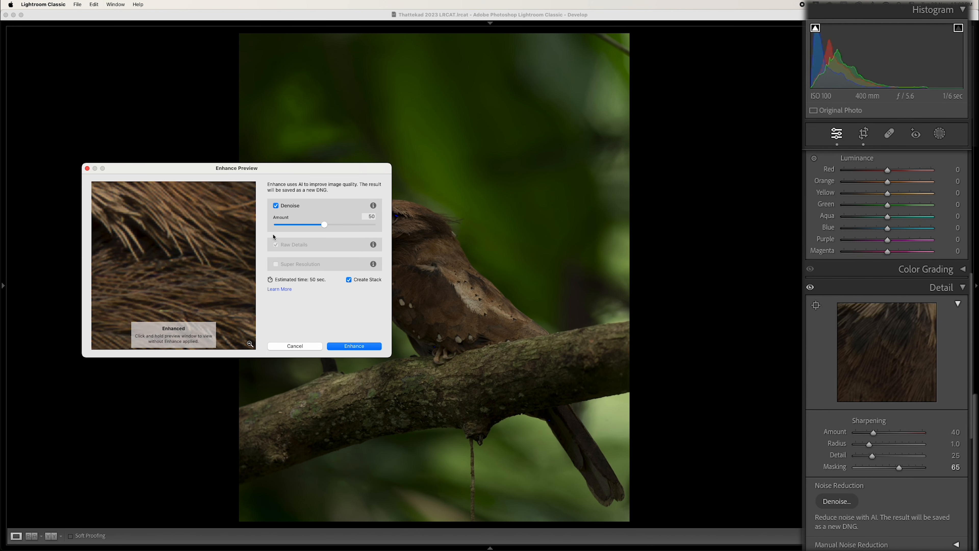
pyautogui.click(276, 206)
pyautogui.click(276, 266)
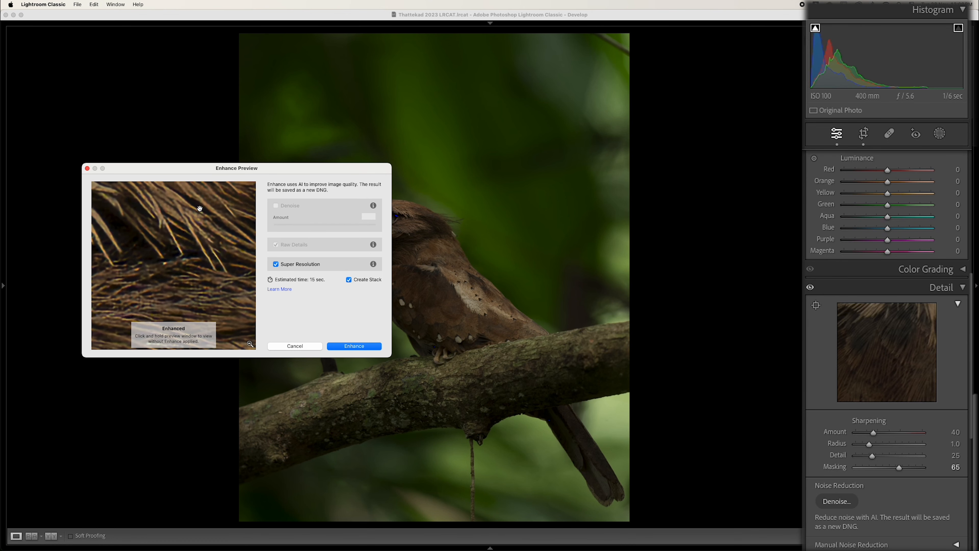
pyautogui.click(201, 245)
pyautogui.click(201, 246)
pyautogui.click(200, 246)
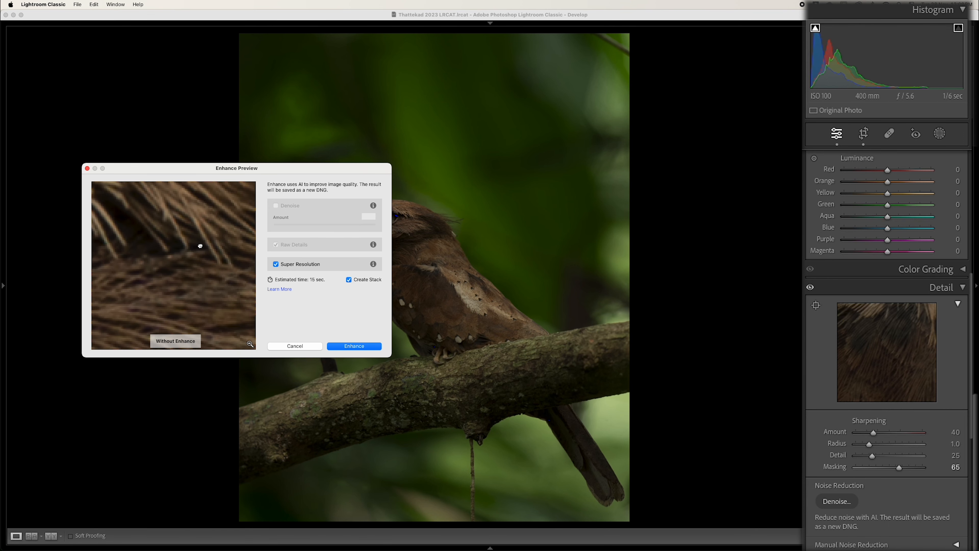
pyautogui.click(200, 246)
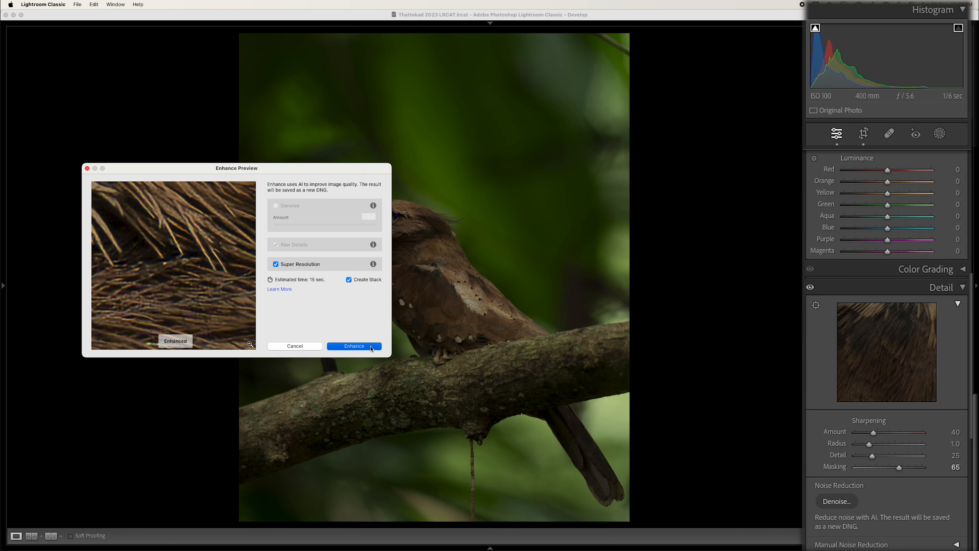
pyautogui.click(354, 346)
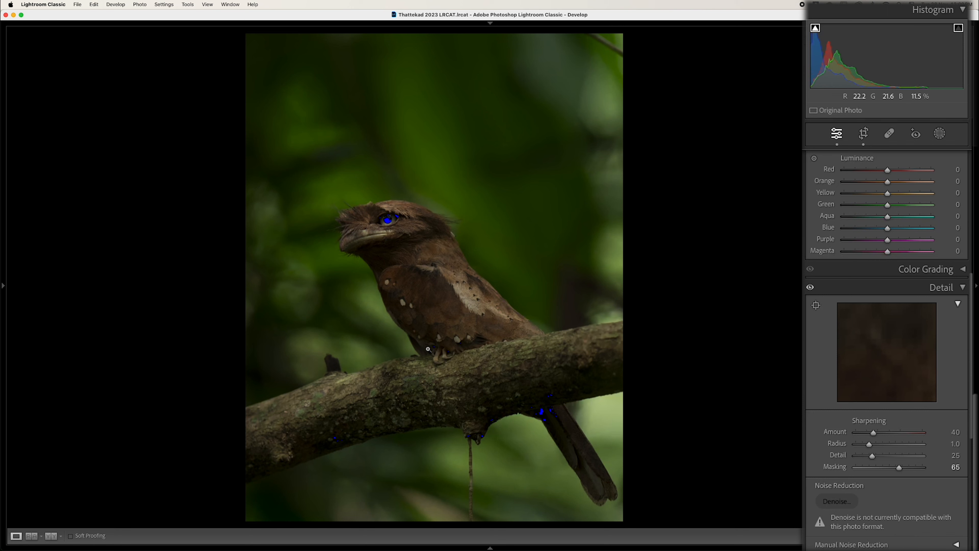
# Turn the shadow and highlight clipping indicators off and back on
pyautogui.click(815, 28)
pyautogui.click(959, 29)
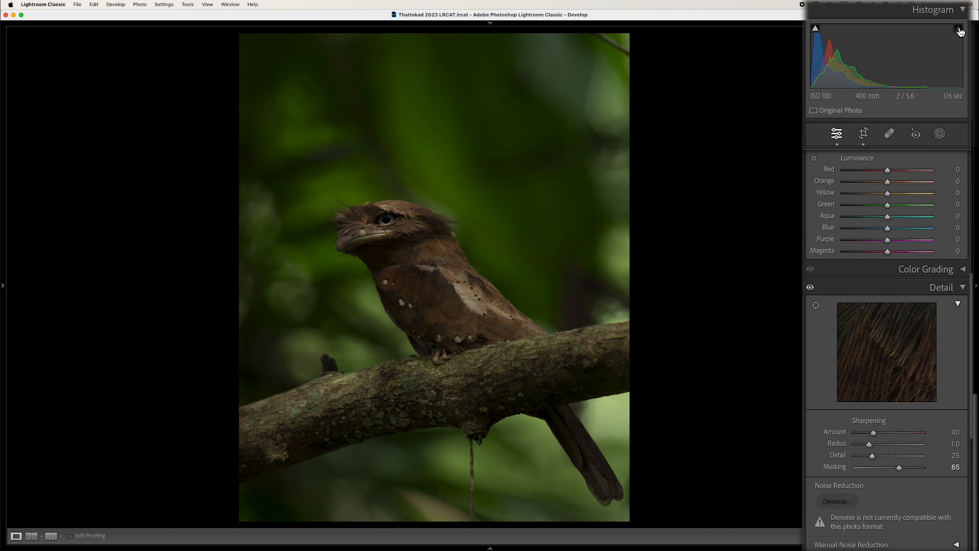
pyautogui.click(815, 28)
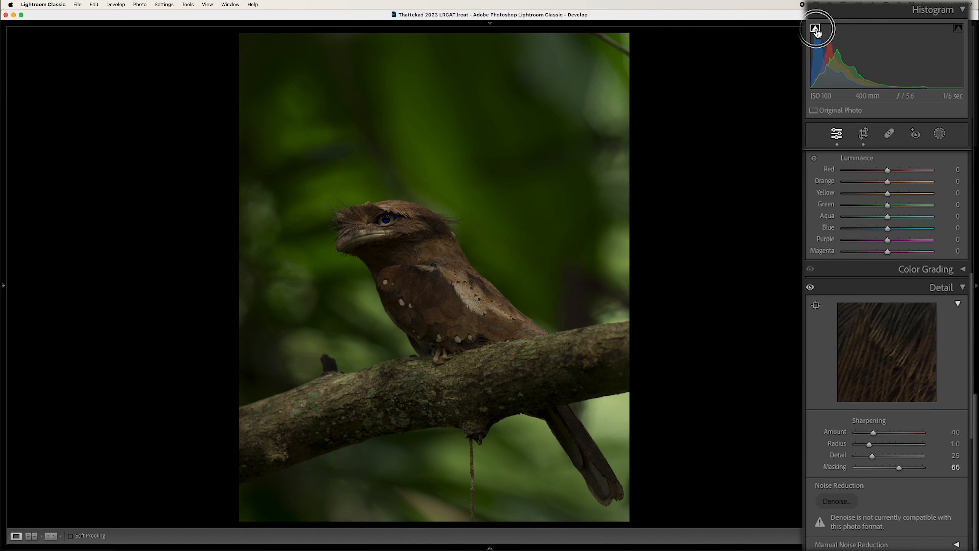
pyautogui.click(959, 29)
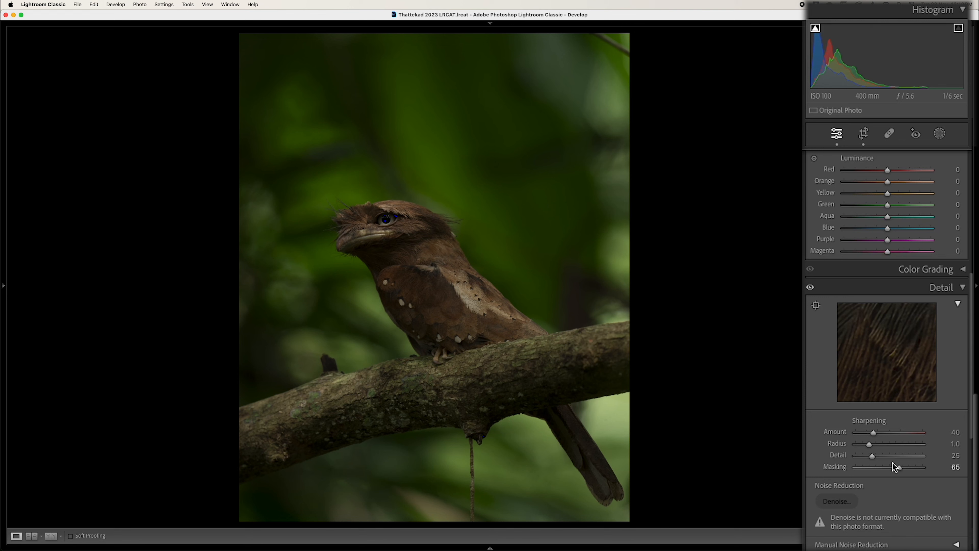
# Try a neutral white balance sample on the bird's eye, and set the temperature to 5,500 with the tint at +13
pyautogui.scroll(5, 893, 463)
pyautogui.scroll(10, 893, 462)
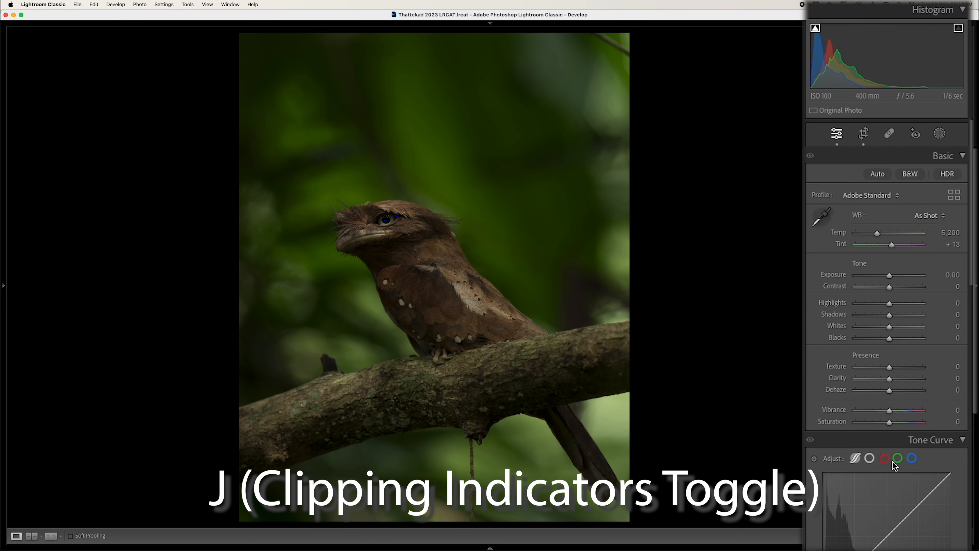
pyautogui.click(826, 220)
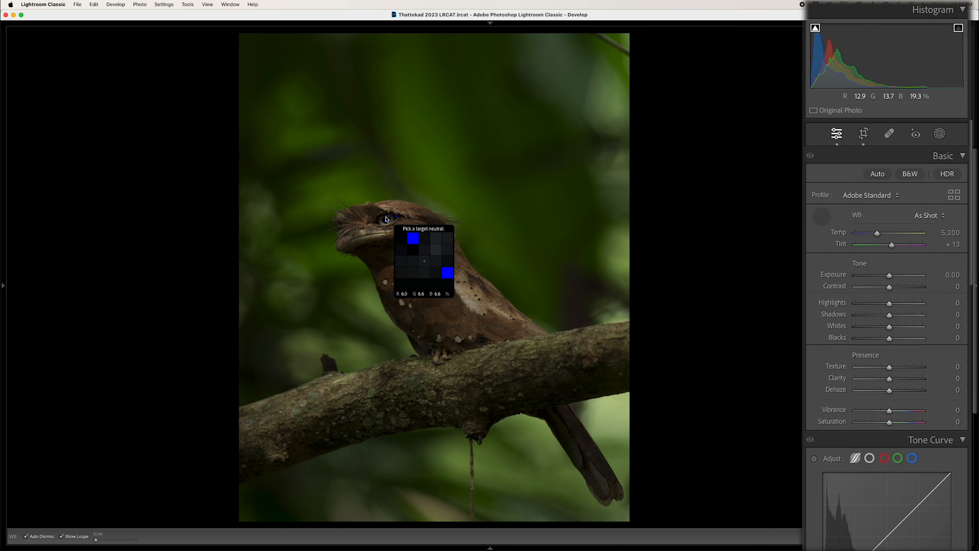
pyautogui.click(387, 215)
pyautogui.doubleClick(841, 244)
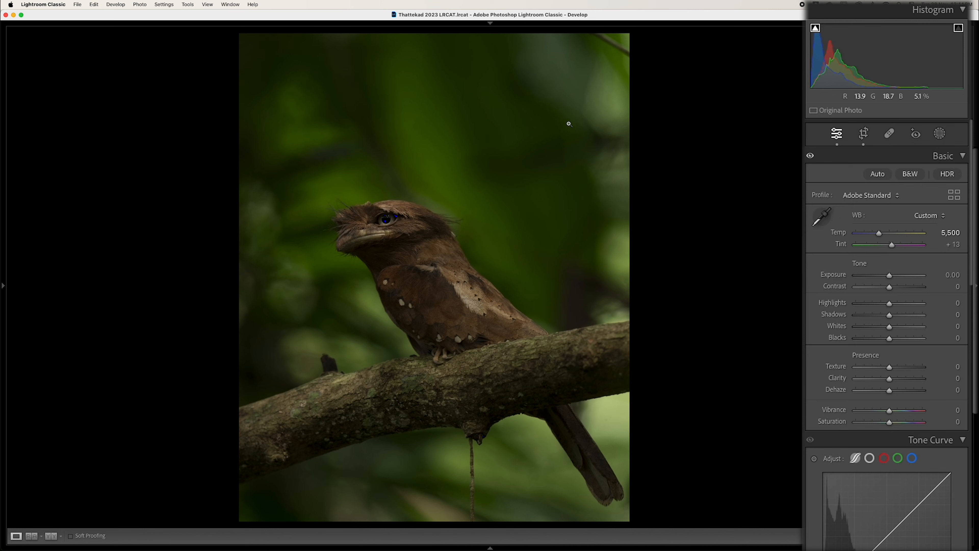
pyautogui.moveTo(889, 245); pyautogui.dragTo(895, 244)
pyautogui.doubleClick(896, 245)
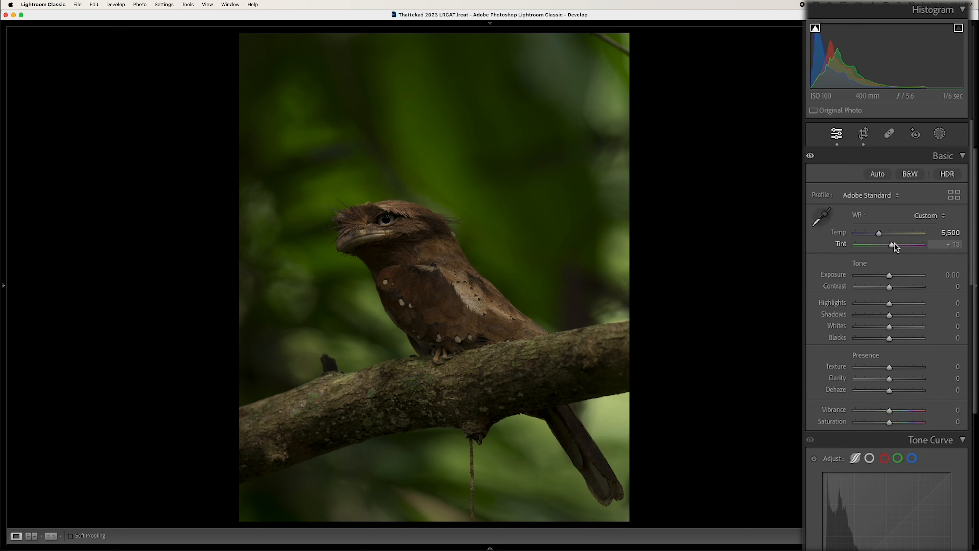
# Lower the photo's exposure to -0.15
pyautogui.click(890, 276)
pyautogui.moveTo(890, 277); pyautogui.dragTo(889, 276)
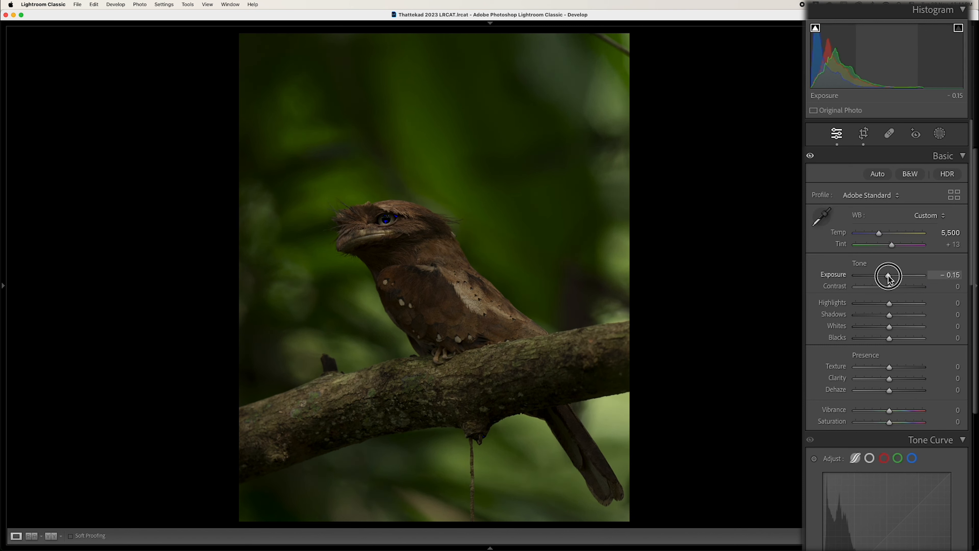
pyautogui.moveTo(889, 277); pyautogui.dragTo(888, 276)
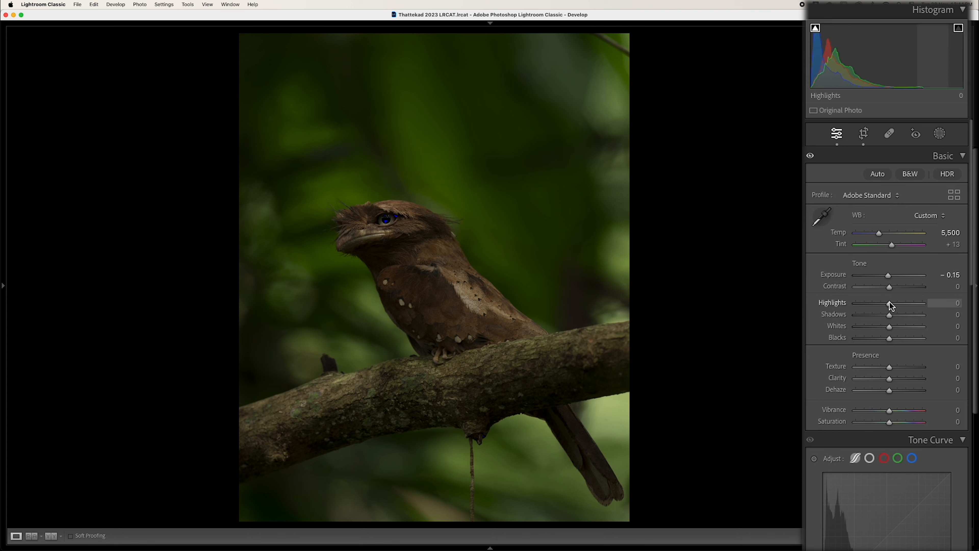
# Set the photo's Highlights to -81, Shadows to +100, Whites to +19 and Blacks to -4
pyautogui.moveTo(891, 305); pyautogui.dragTo(863, 306)
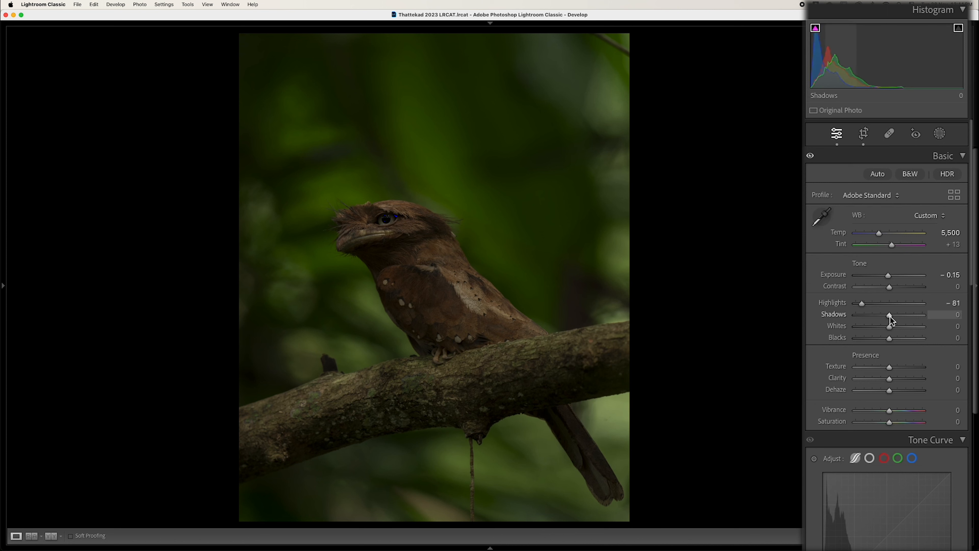
pyautogui.moveTo(889, 315); pyautogui.dragTo(937, 314)
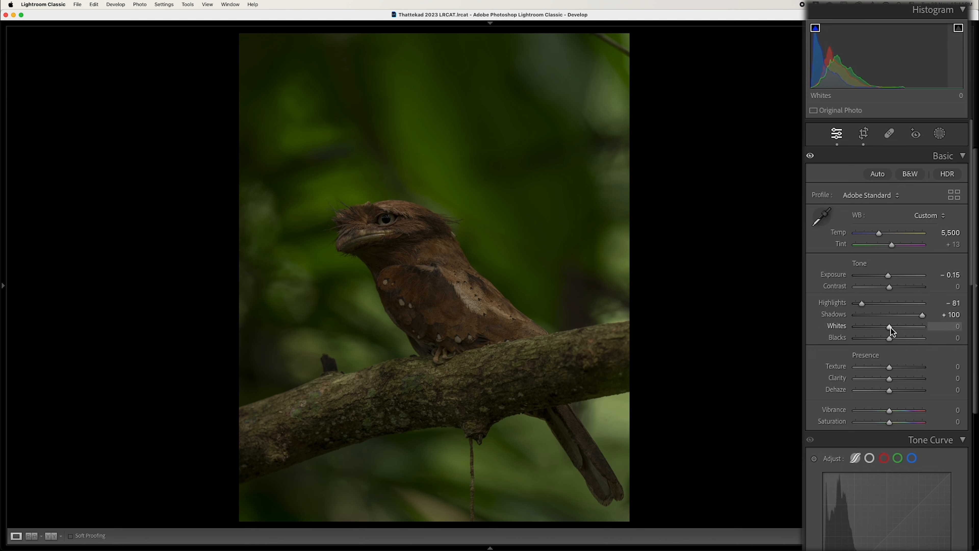
pyautogui.moveTo(889, 328); pyautogui.dragTo(895, 329)
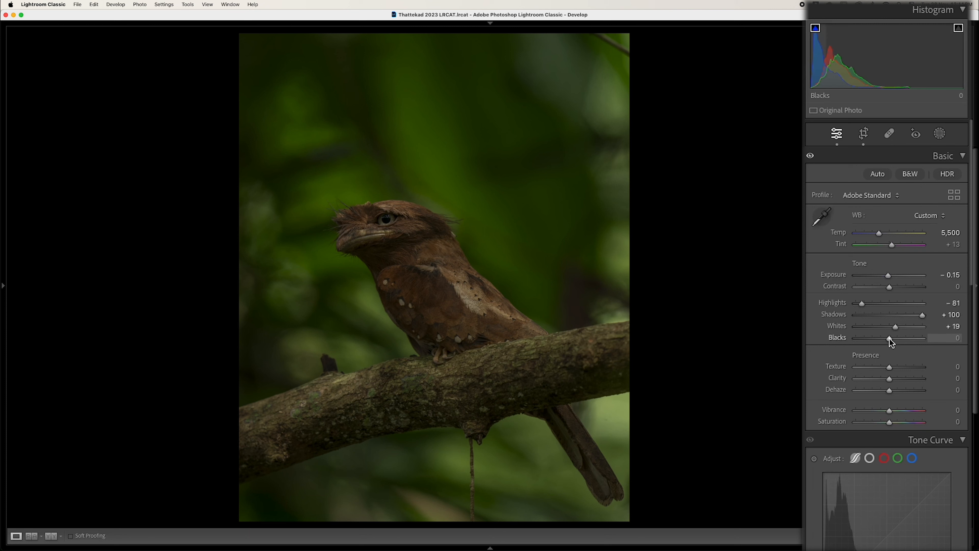
pyautogui.moveTo(890, 341); pyautogui.dragTo(887, 343)
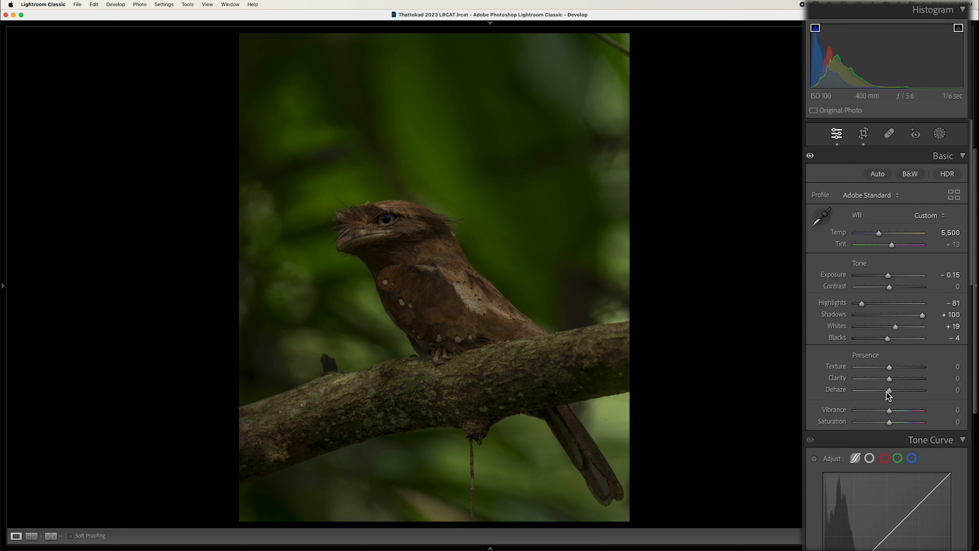
# Raise the photo's Vibrance to +22 and Saturation to +4
pyautogui.click(891, 411)
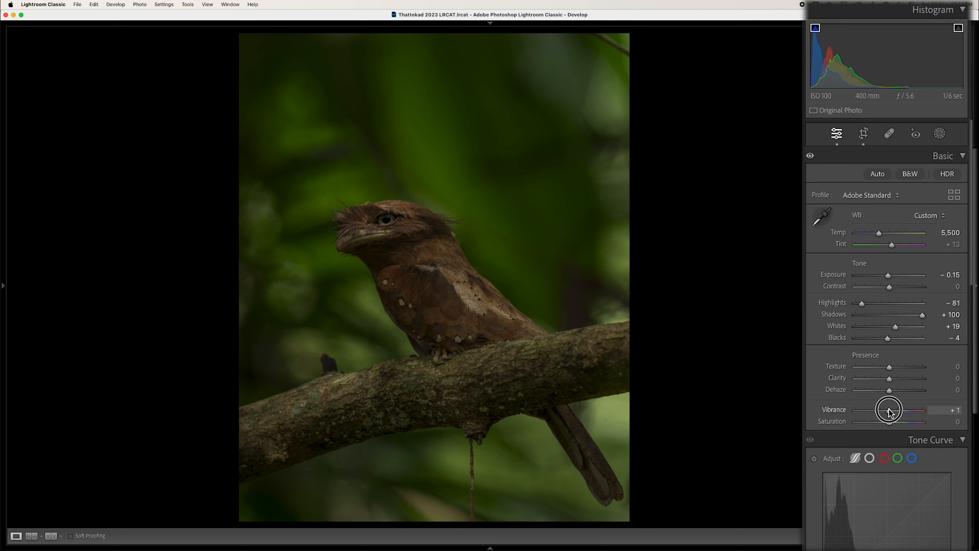
pyautogui.moveTo(889, 410); pyautogui.dragTo(890, 410)
pyautogui.moveTo(890, 410)
pyautogui.mouseDown()
pyautogui.moveTo(922, 409)
pyautogui.moveTo(898, 412)
pyautogui.moveTo(892, 425)
pyautogui.mouseUp()
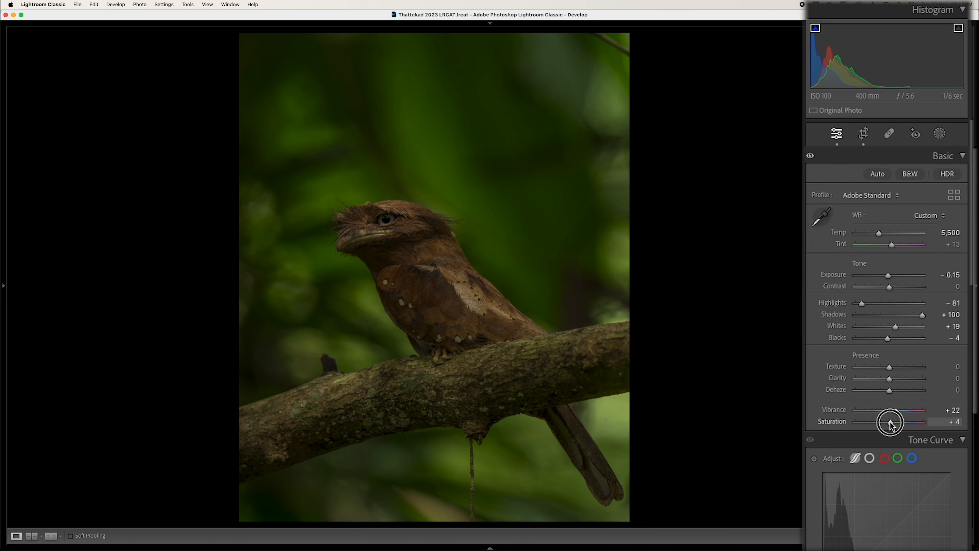
# Raise the photo's Blue Primary saturation to +9 in the Calibration settings
pyautogui.moveTo(892, 425); pyautogui.dragTo(892, 424)
pyautogui.scroll(-15, 857, 241)
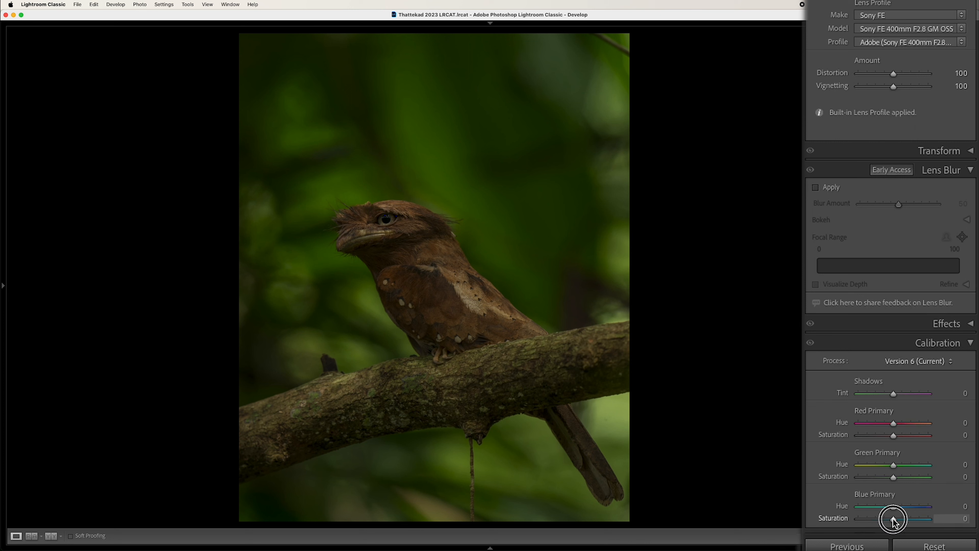
pyautogui.moveTo(893, 522); pyautogui.dragTo(898, 521)
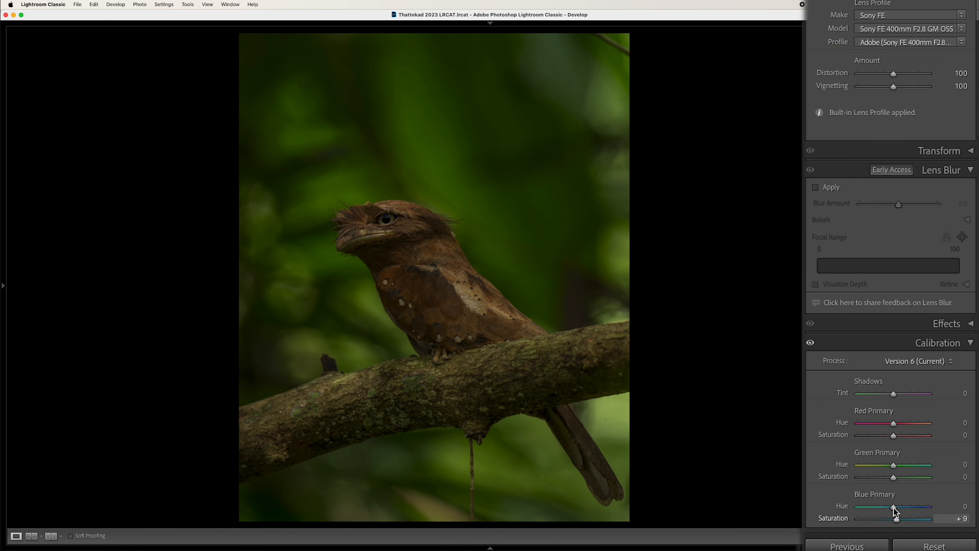
# Cool the photo's white balance by setting the temperature to 5,050
pyautogui.scroll(15, 815, 420)
pyautogui.scroll(10, 815, 420)
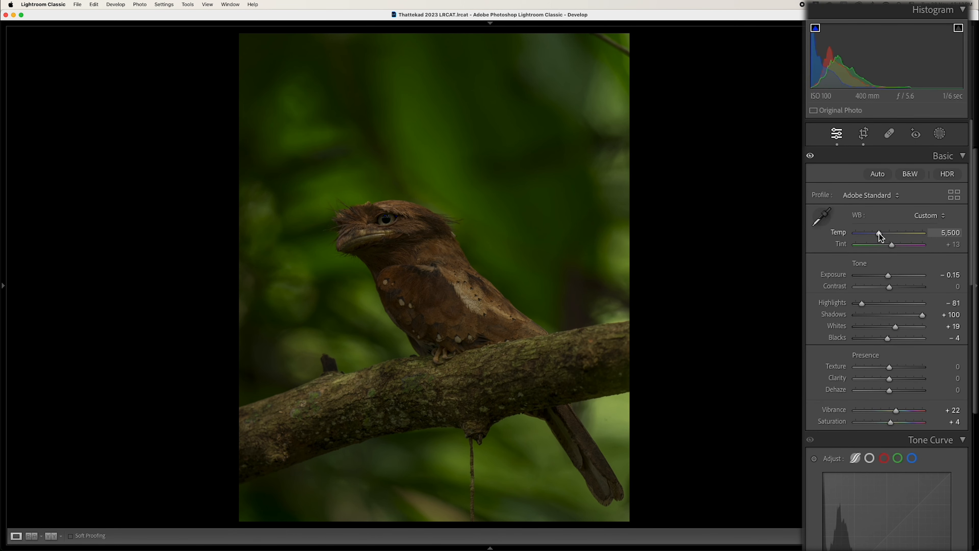
pyautogui.moveTo(881, 236); pyautogui.dragTo(879, 236)
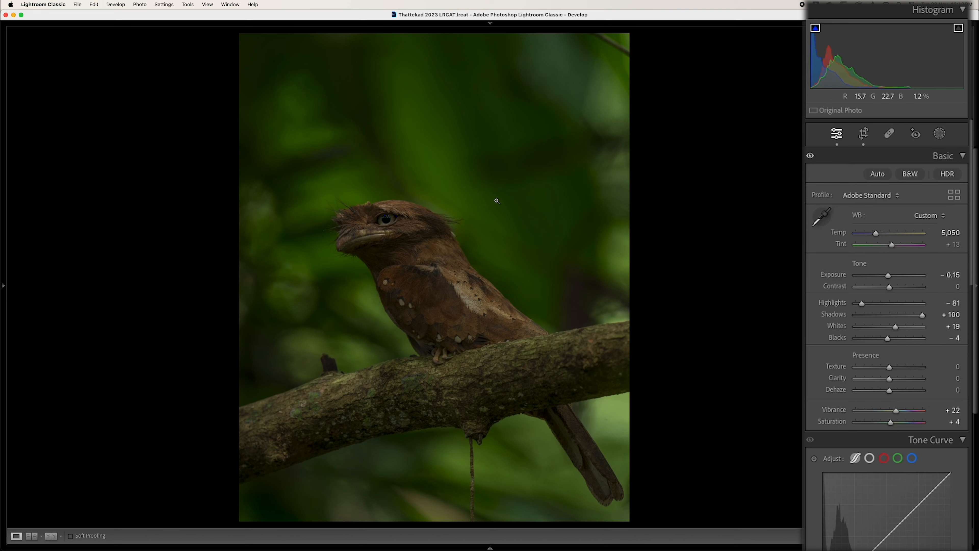
# Adjust the parametric tone curve, setting Lights to +6 and Darks to -1
pyautogui.scroll(-5, 814, 285)
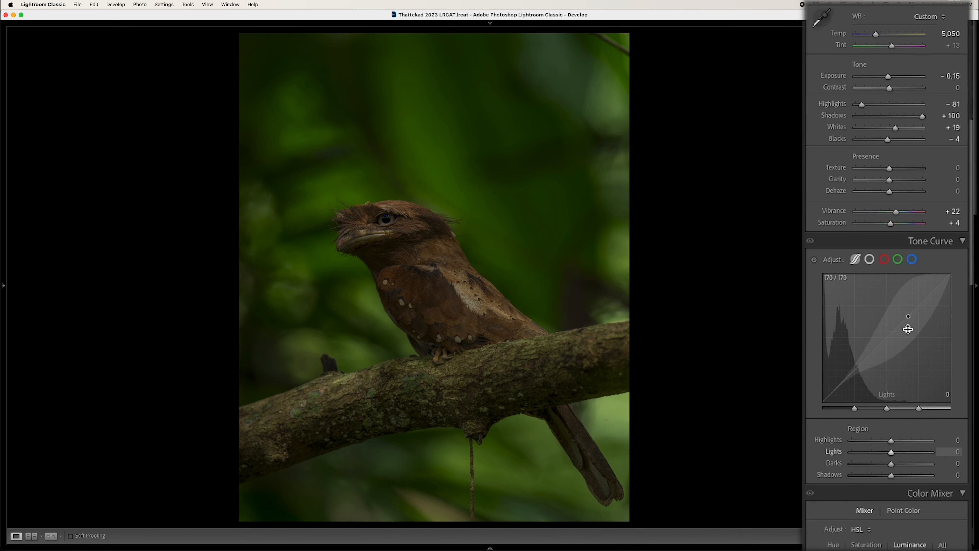
pyautogui.moveTo(918, 328); pyautogui.dragTo(917, 306)
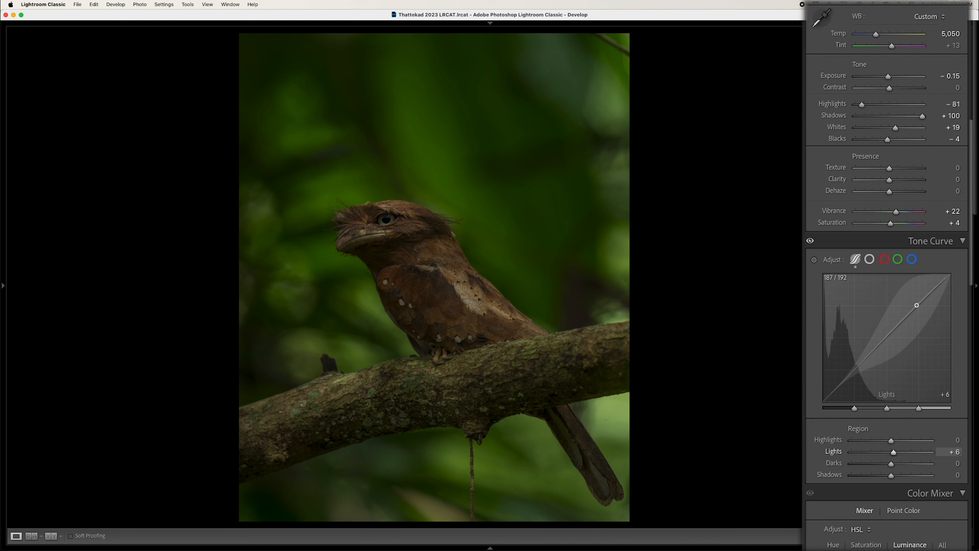
pyautogui.click(860, 385)
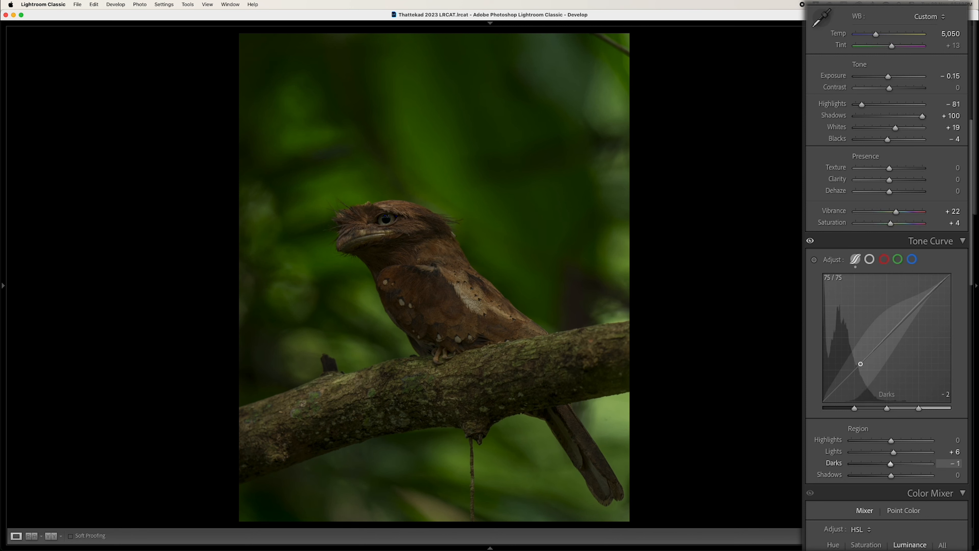
# Compare the before and after versions of the photo, both in full and zoomed in on the bird's head
pyautogui.press('\\')
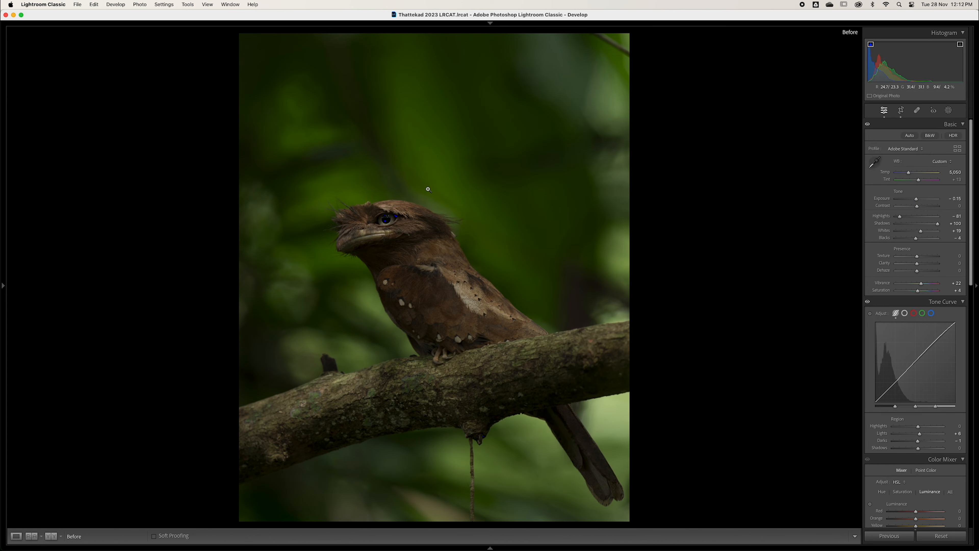
pyautogui.press('\\')
pyautogui.press('\\')
pyautogui.press('\\')
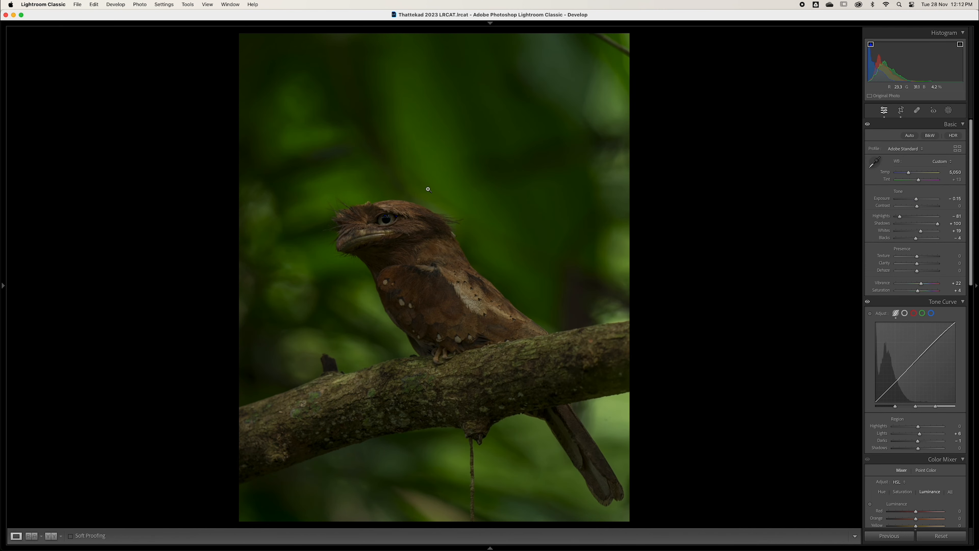
pyautogui.click(386, 219)
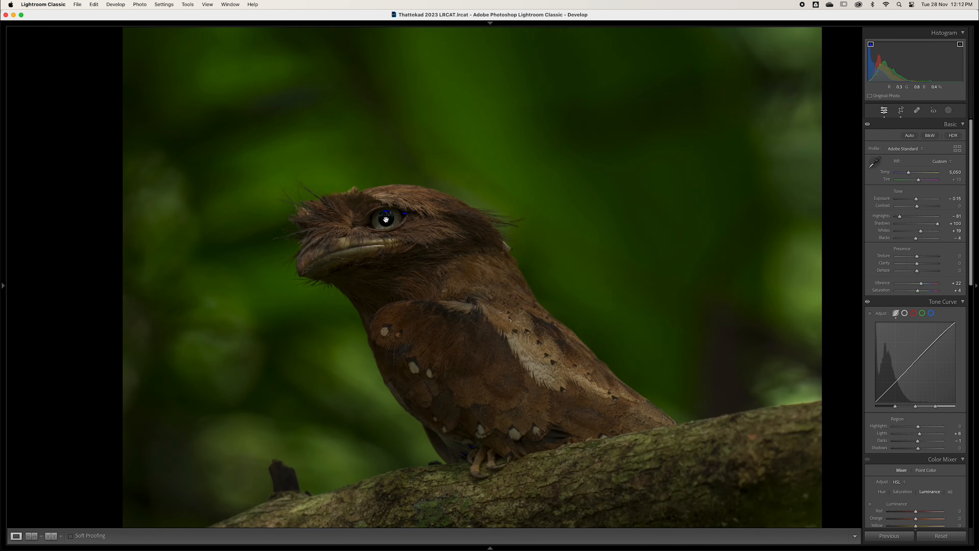
pyautogui.press('\\')
pyautogui.press('\\')
pyautogui.press('\\')
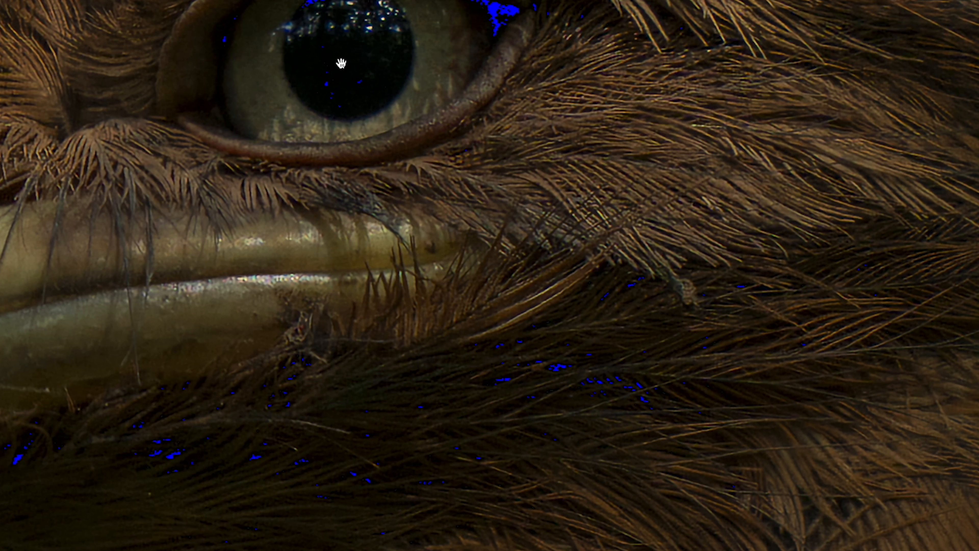
# Open the adjusted photo in Adobe Photoshop 2024 for editing and duplicate its background layer
pyautogui.rightClick(386, 219)
pyautogui.moveTo(384, 198)
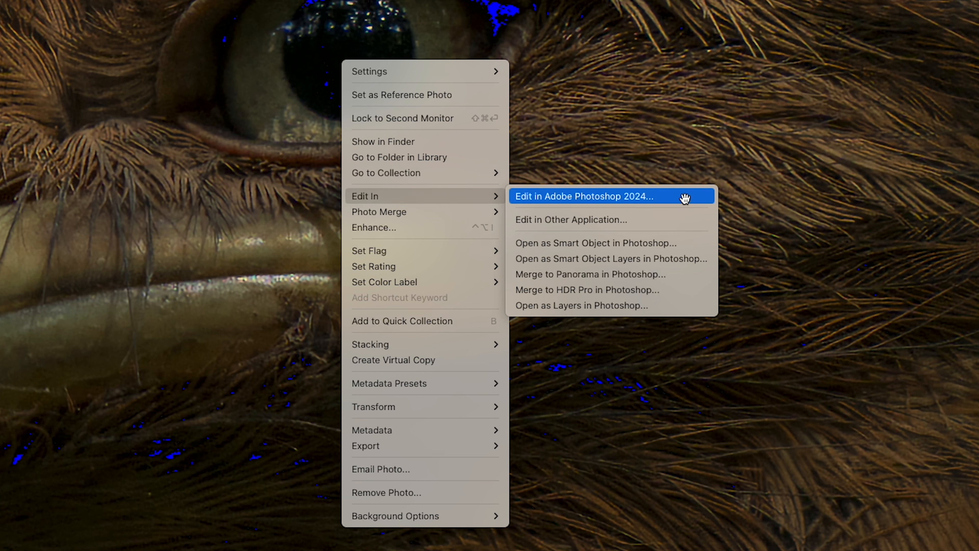
pyautogui.click(684, 198)
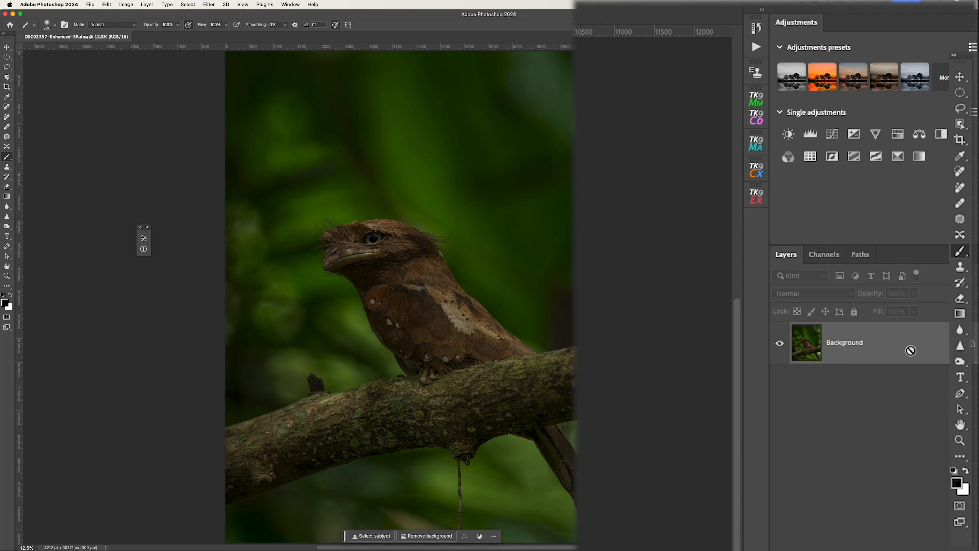
pyautogui.press('super+j')
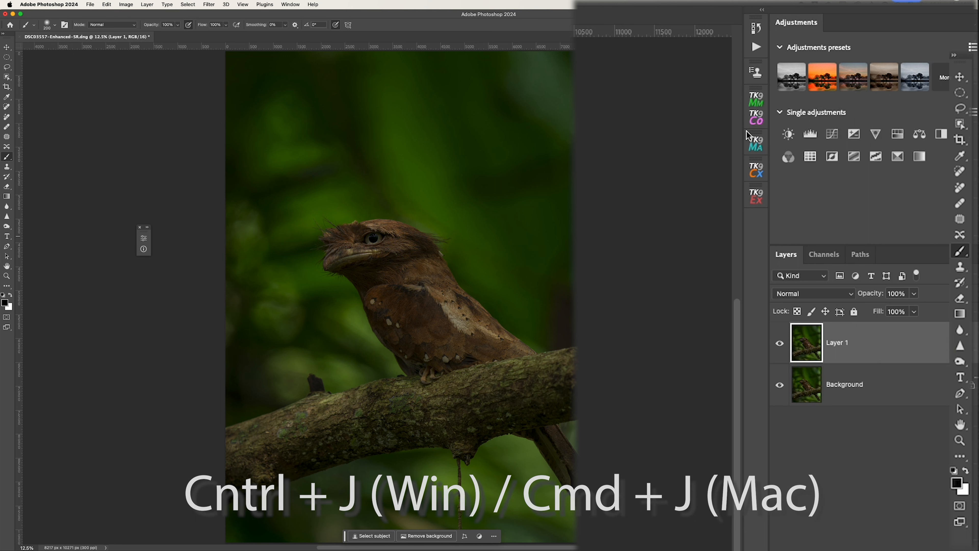
# Generate a TK9 edge mask and boost its contrast with Levels, setting the black input to 6 and the white input to 165
pyautogui.click(756, 97)
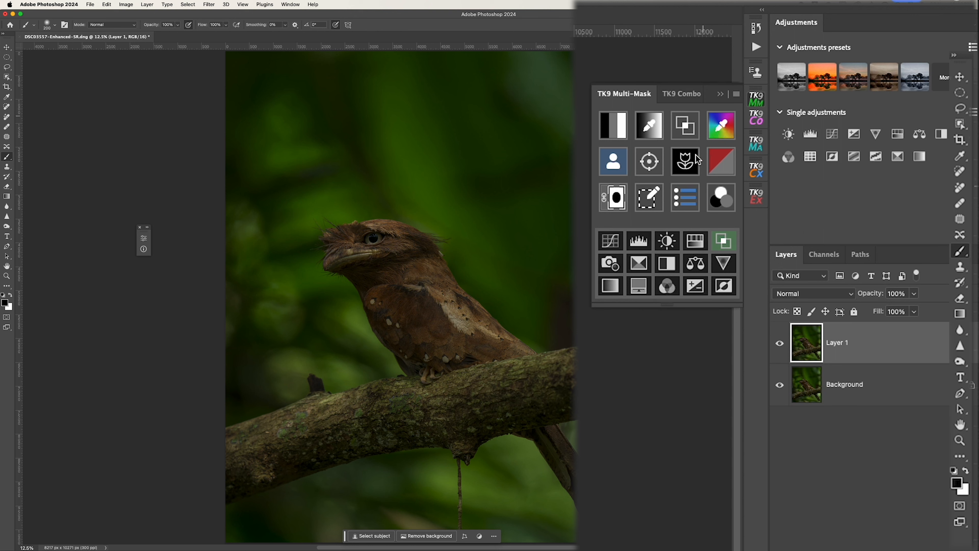
pyautogui.click(687, 162)
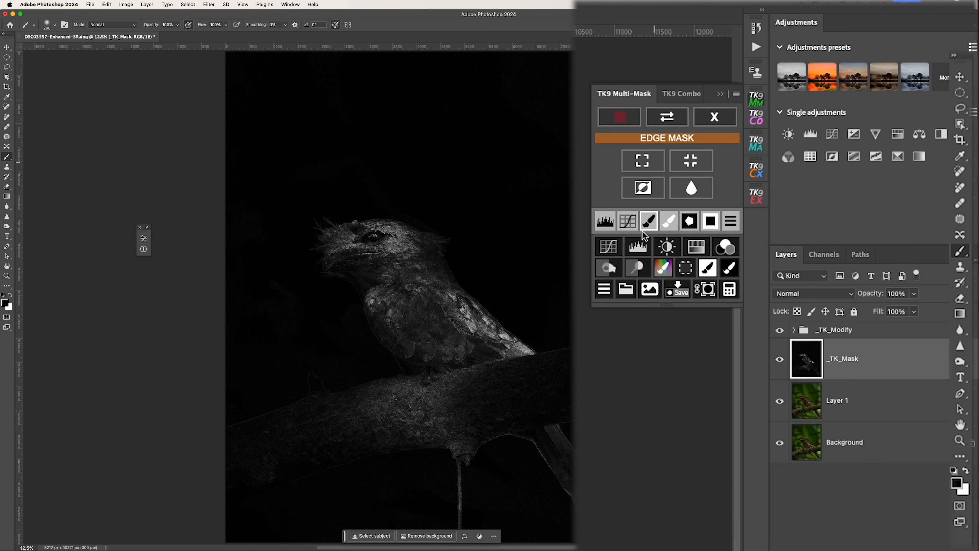
pyautogui.click(605, 221)
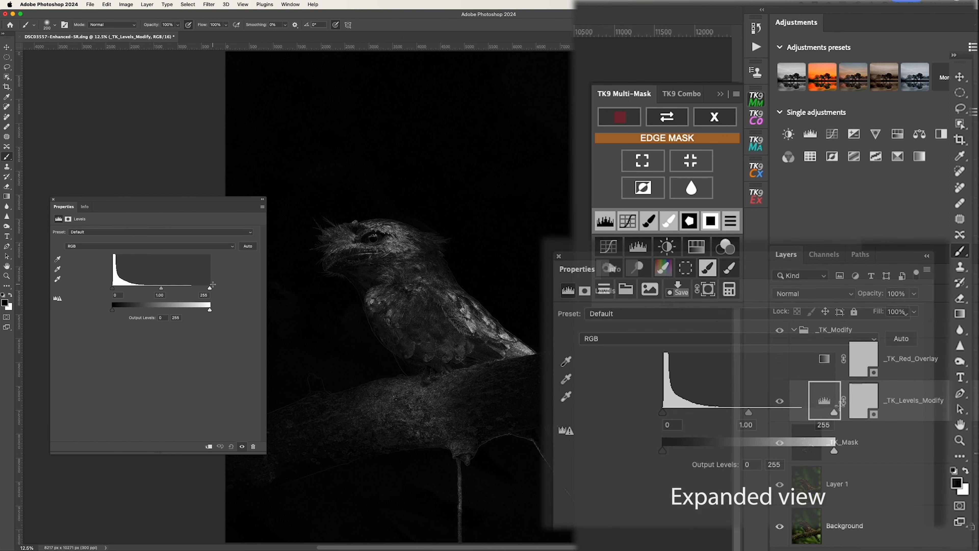
pyautogui.moveTo(210, 288); pyautogui.dragTo(176, 288)
pyautogui.moveTo(113, 288); pyautogui.dragTo(116, 290)
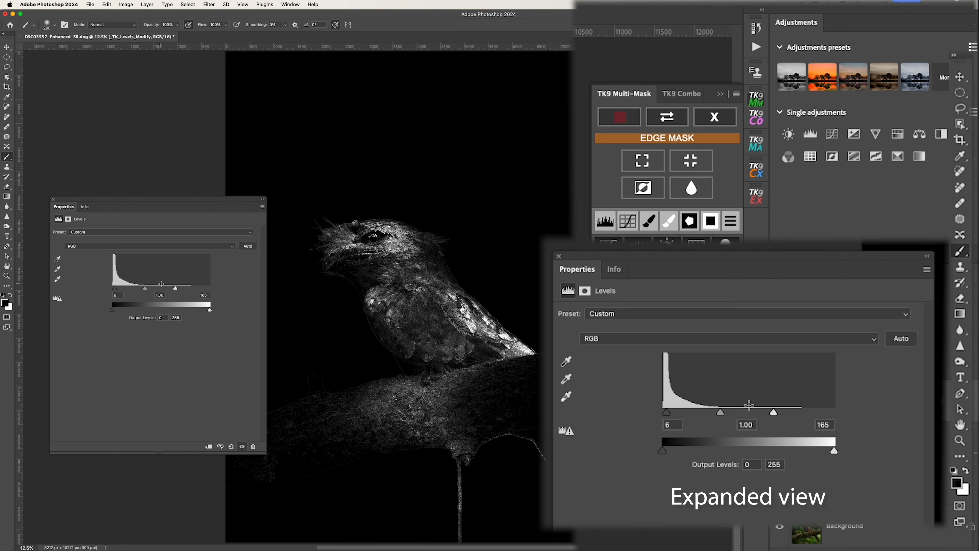
pyautogui.moveTo(175, 288); pyautogui.dragTo(116, 290)
pyautogui.click(262, 199)
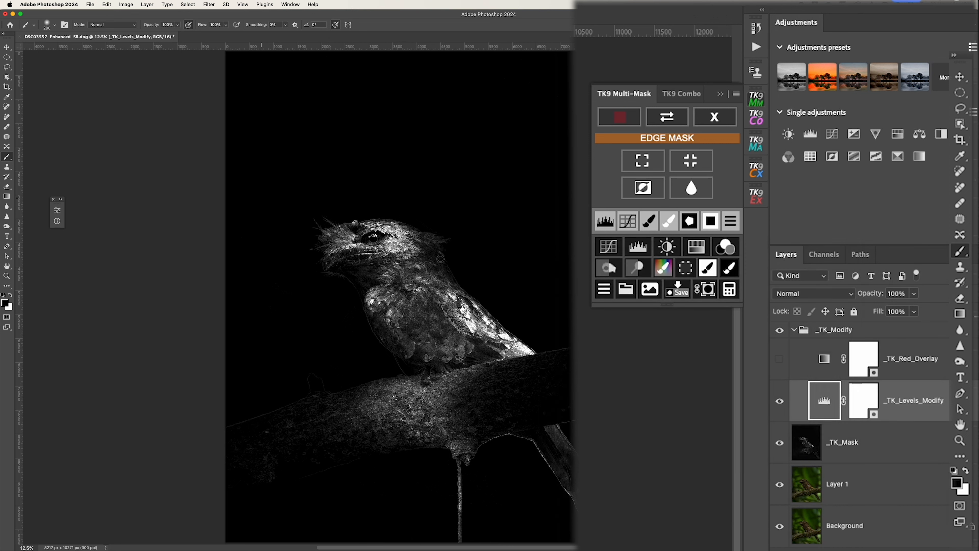
# Paint black with an enlarged brush over both branch ends and the hanging vine in the edge mask, and apply it as Layer 1's mask
pyautogui.click(650, 222)
pyautogui.press(']')
pyautogui.press(']')
pyautogui.press(']')
pyautogui.press(']')
pyautogui.press(']')
pyautogui.press(']')
pyautogui.press(']')
pyautogui.press(']')
pyautogui.press(']')
pyautogui.press(']')
pyautogui.press(']')
pyautogui.press(']')
pyautogui.press(']')
pyautogui.press(']')
pyautogui.press(']')
pyautogui.press(']')
pyautogui.press(']')
pyautogui.press(']')
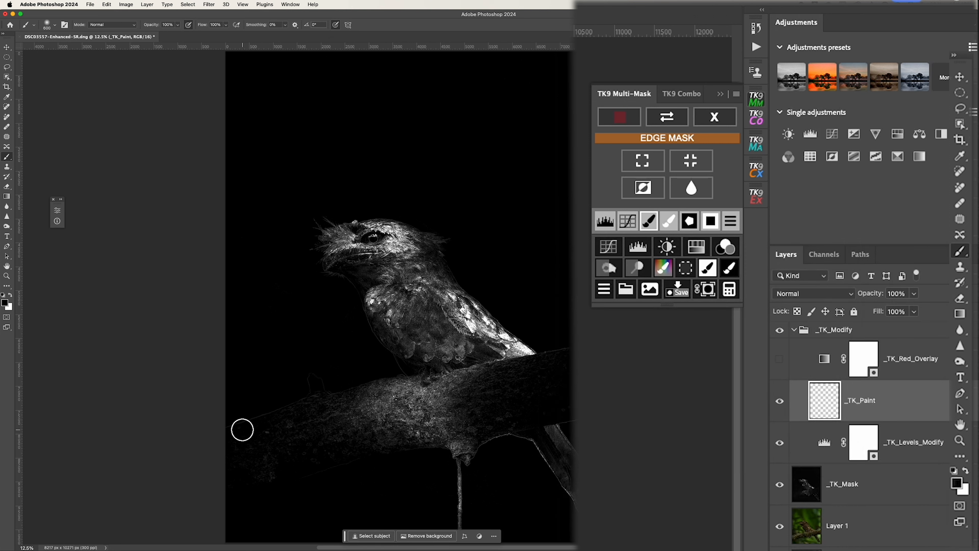
pyautogui.moveTo(256, 400)
pyautogui.mouseDown()
pyautogui.moveTo(222, 449)
pyautogui.moveTo(266, 464)
pyautogui.moveTo(225, 483)
pyautogui.moveTo(233, 451)
pyautogui.moveTo(229, 475)
pyautogui.mouseUp()
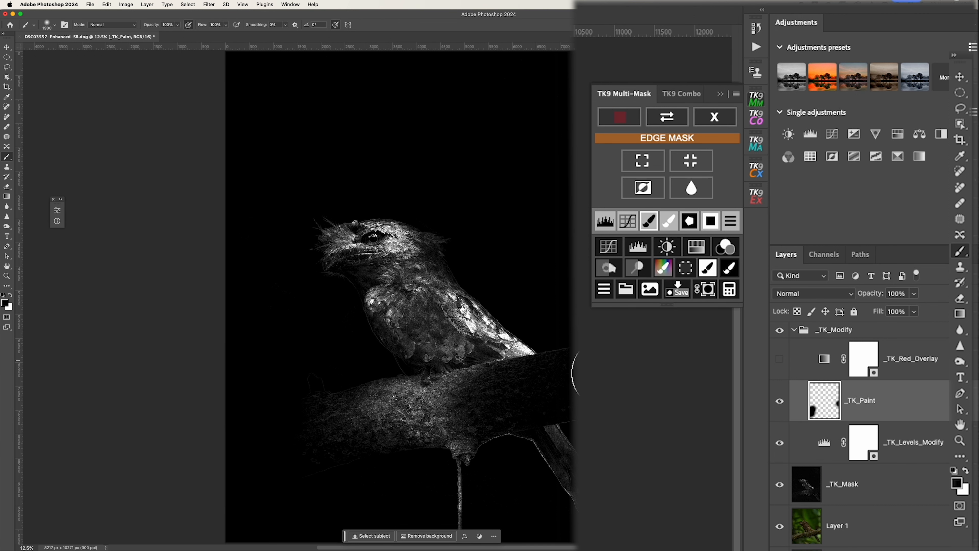
pyautogui.scroll(-3, 556, 424)
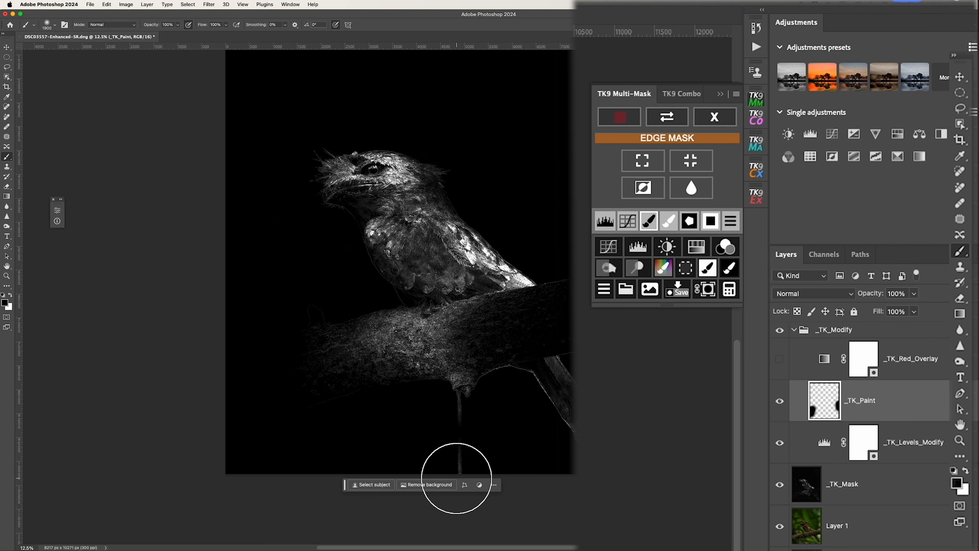
pyautogui.scroll(3, 323, 400)
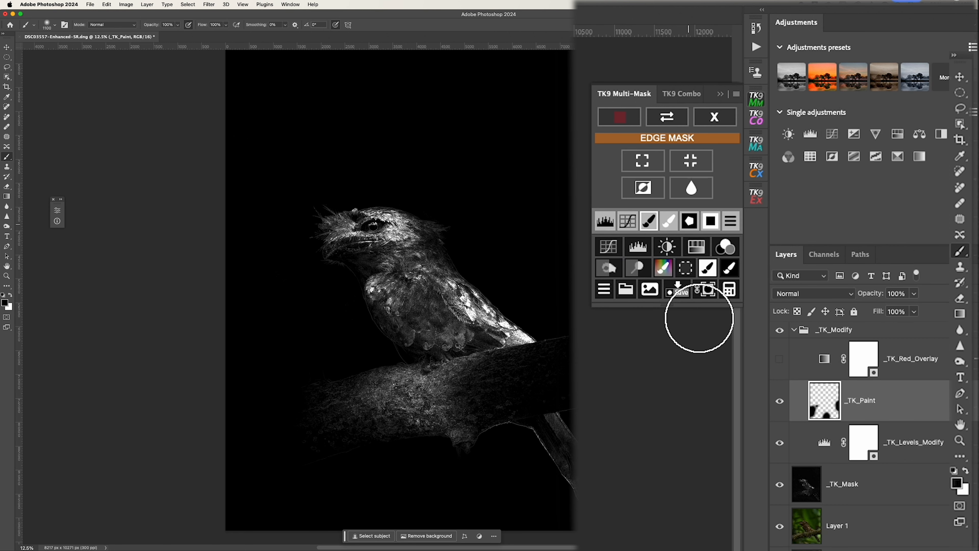
pyautogui.click(710, 296)
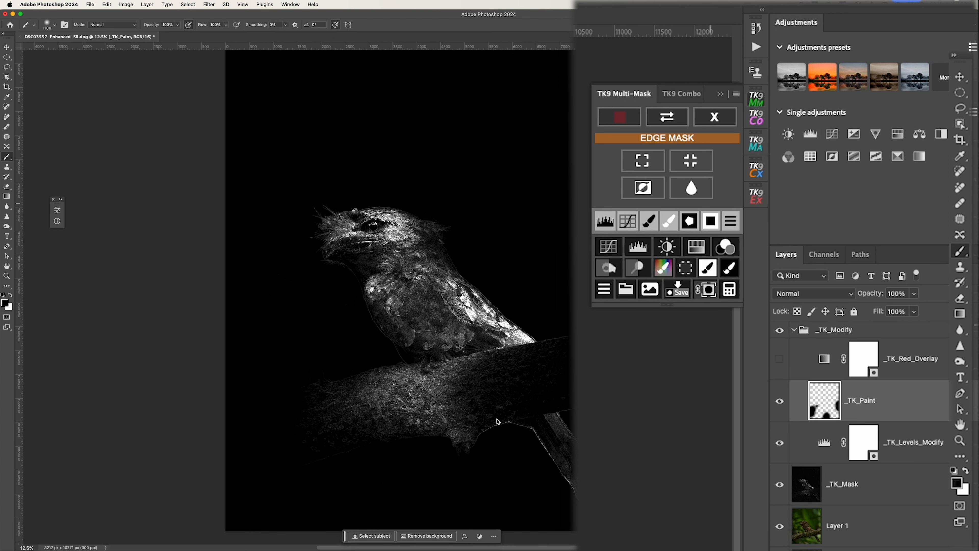
pyautogui.click(708, 290)
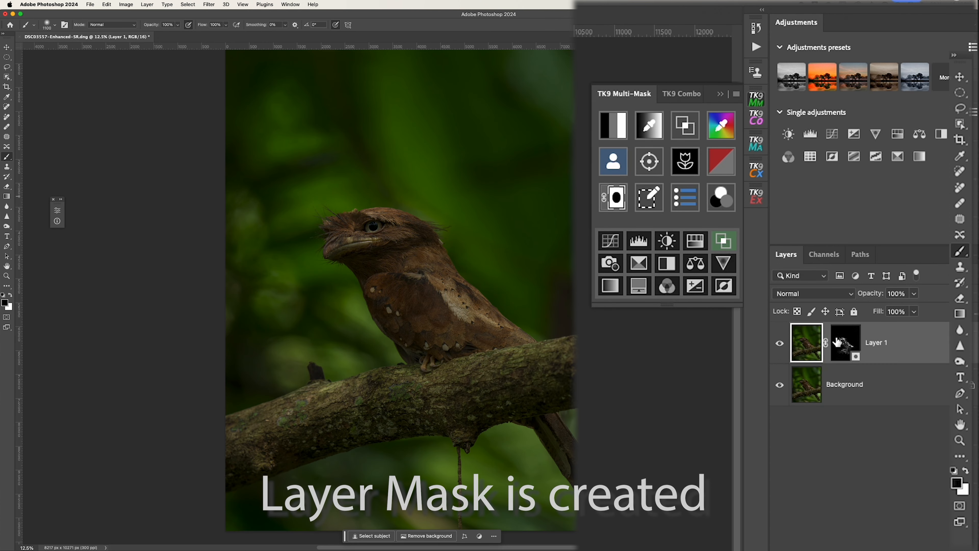
# Apply Smart Sharpen to Layer 1's image with amount 100%, radius 1.0 px, noise reduction 0% and Lens Blur removal
pyautogui.click(215, 9)
pyautogui.moveTo(244, 156)
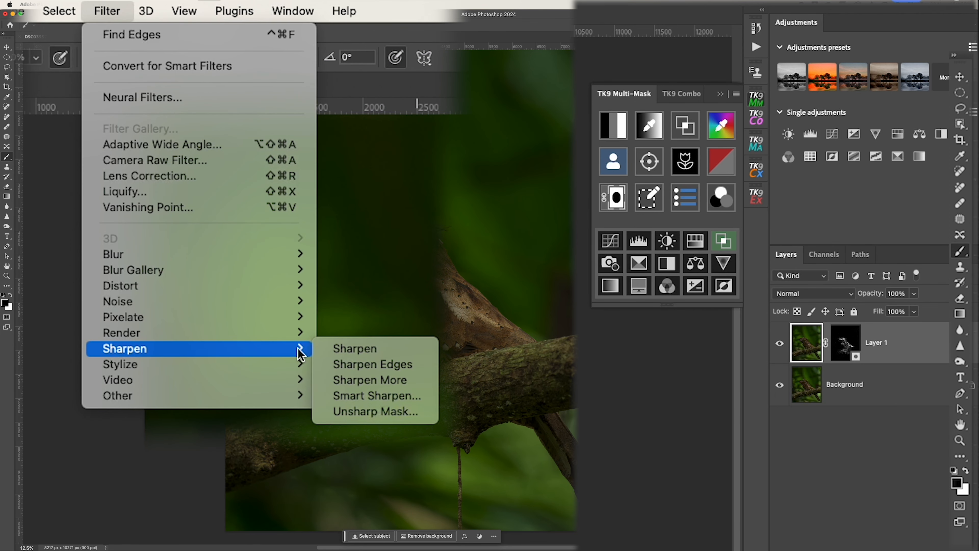
pyautogui.click(362, 395)
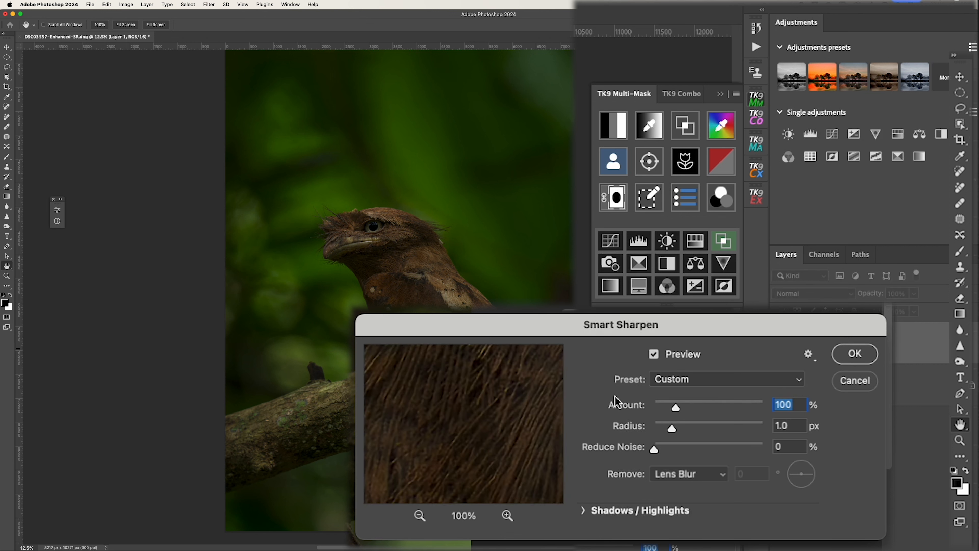
pyautogui.click(857, 352)
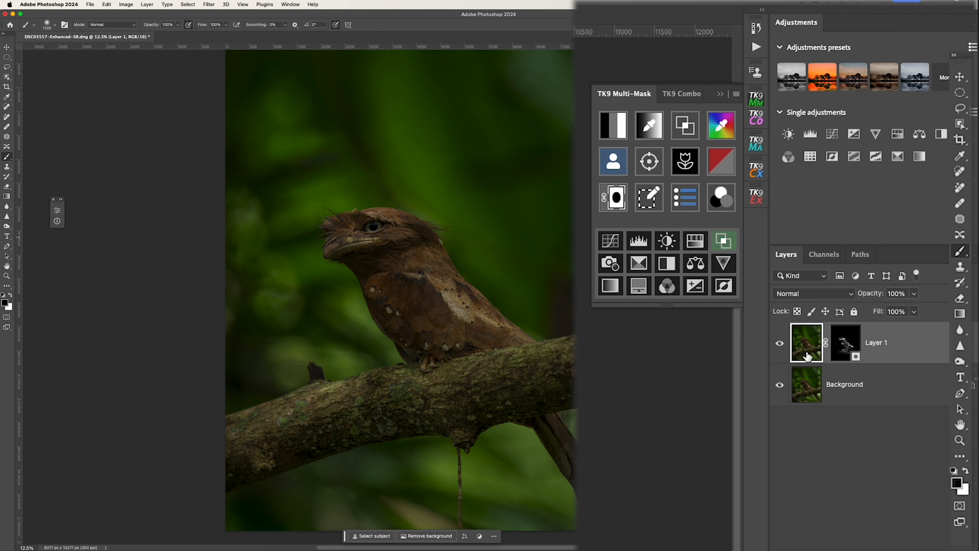
# Duplicate the masked Layer 1 and apply Unsharp Mask to the copy with amount 50%, radius 1.0 pixels and threshold 0
pyautogui.press('super+j')
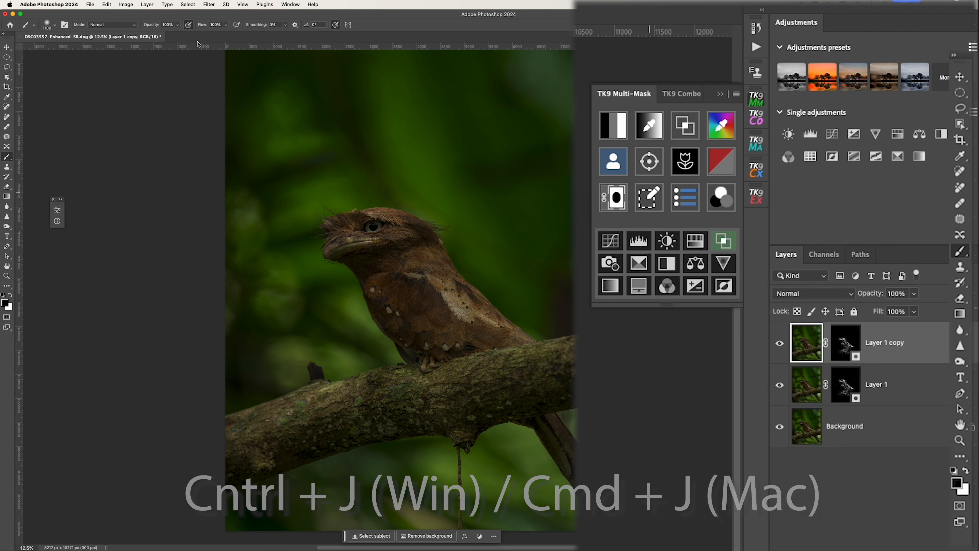
pyautogui.click(212, 6)
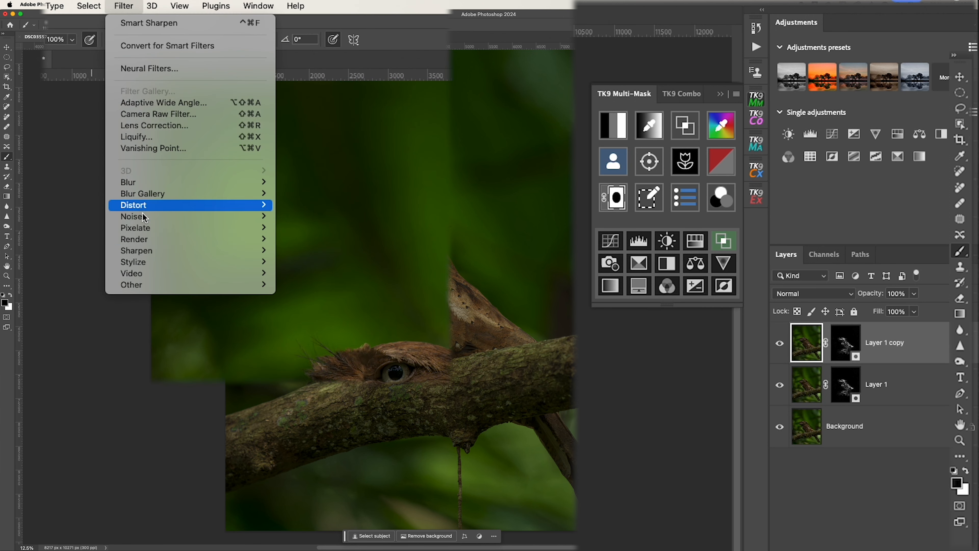
pyautogui.moveTo(225, 153)
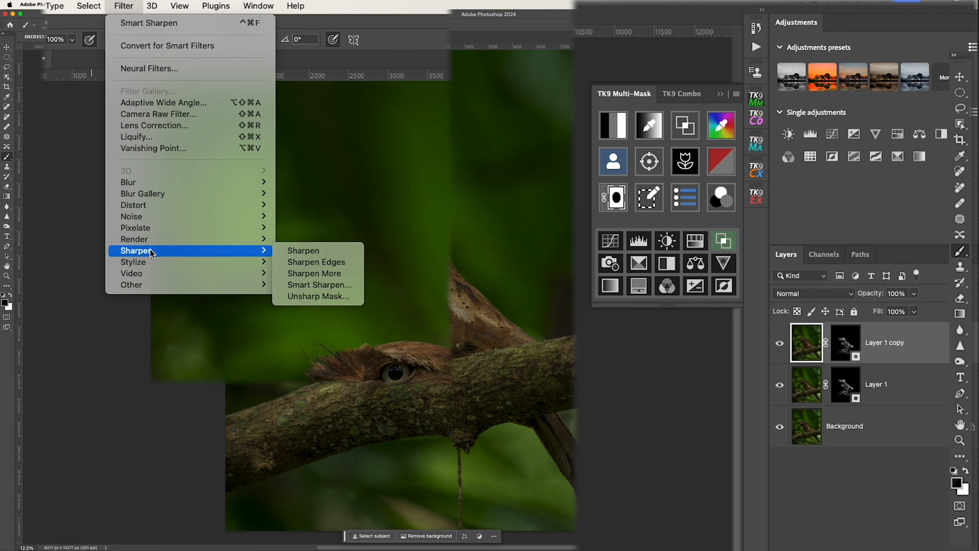
pyautogui.click(317, 296)
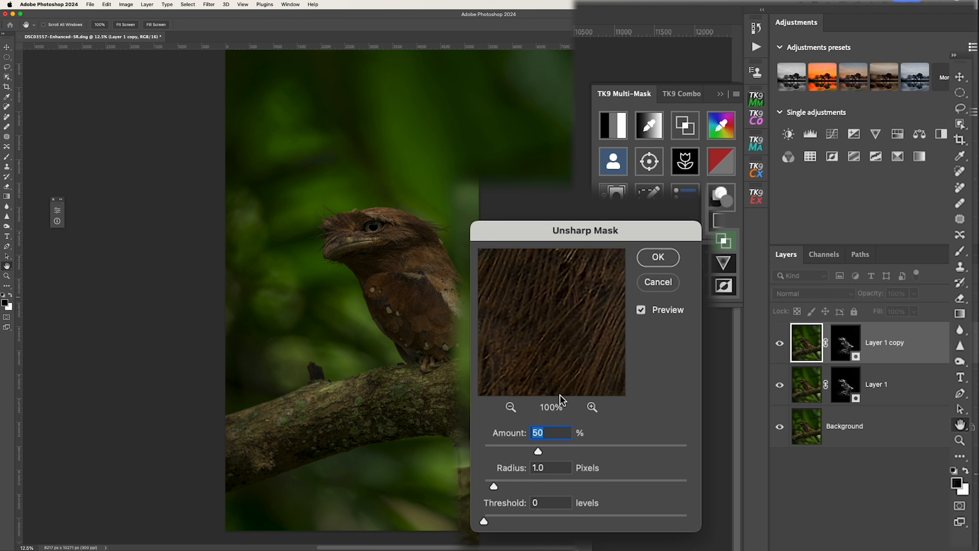
pyautogui.click(661, 256)
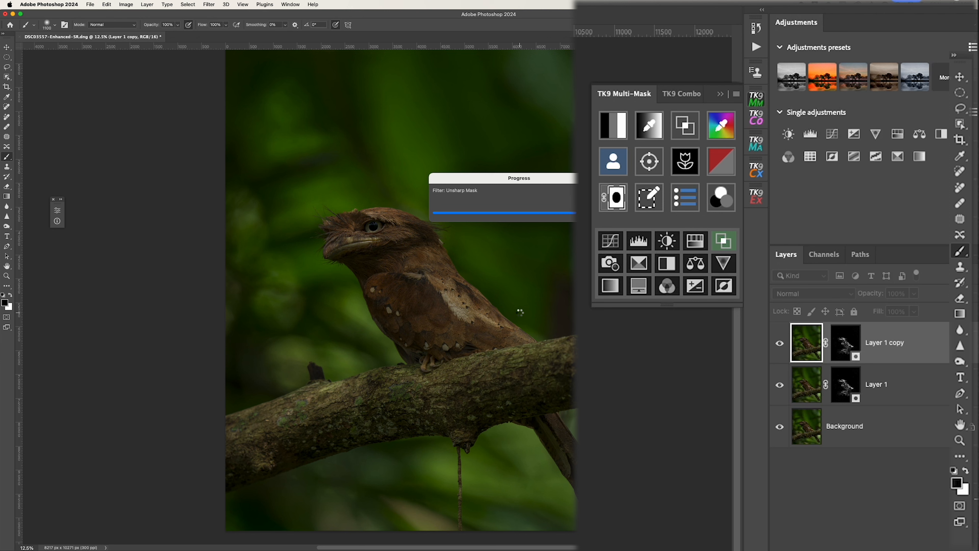
# Group the two sharpened layers and stamp all visible layers into a new merged layer above the group
pyautogui.keyDown('shift'); pyautogui.click(806, 391); pyautogui.keyUp('shift')
pyautogui.press('super+g')
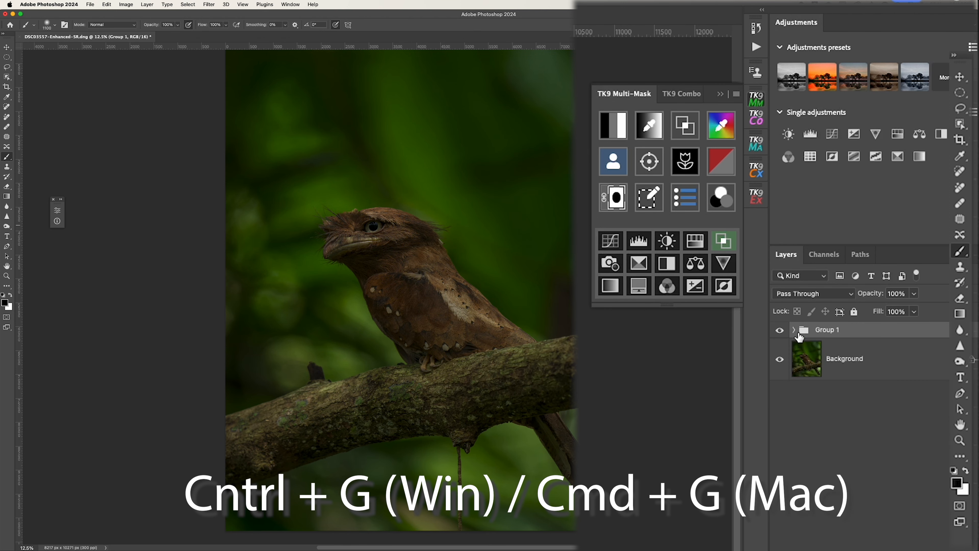
pyautogui.press('super+alt+shift+e')
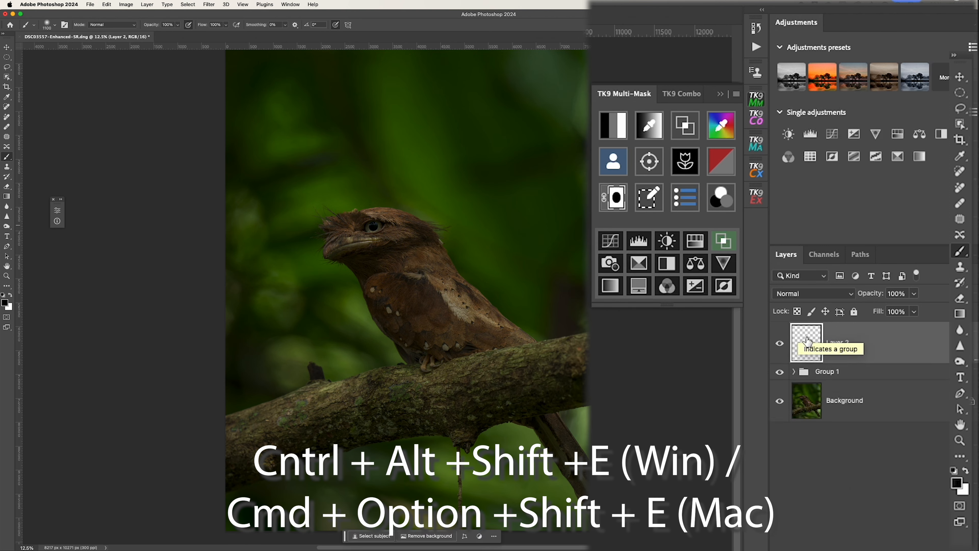
# Generate an RGB luminosity mask of the merged layer and narrow it to the Lights 3 range
pyautogui.click(613, 126)
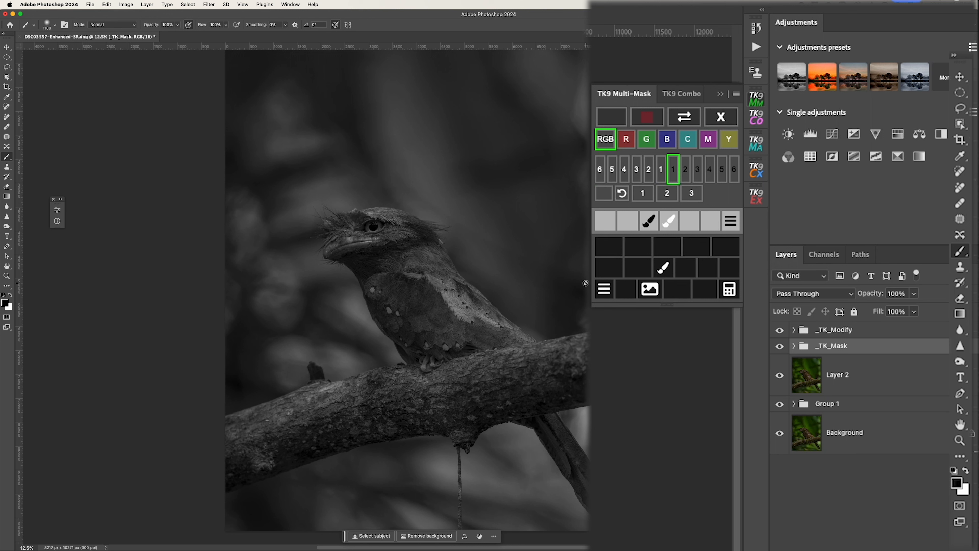
pyautogui.click(685, 173)
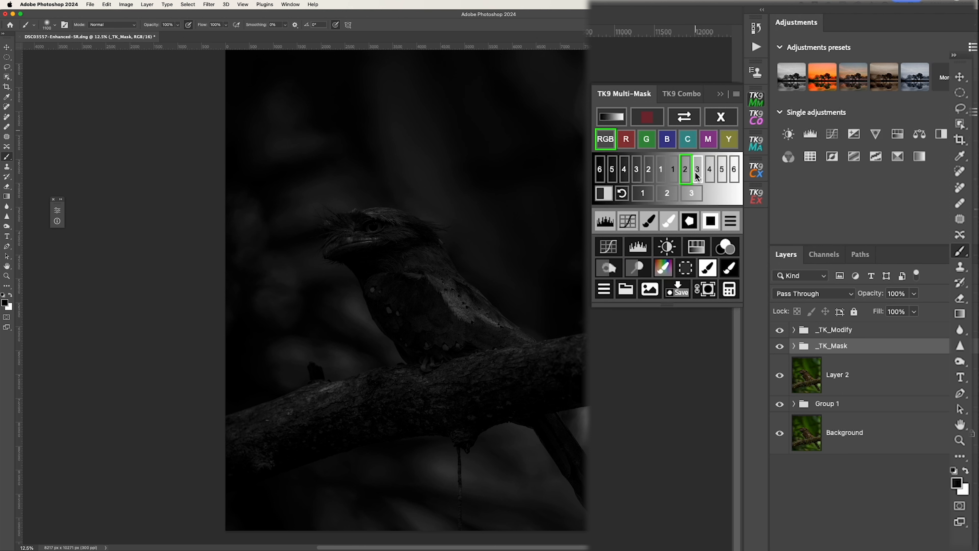
pyautogui.click(698, 174)
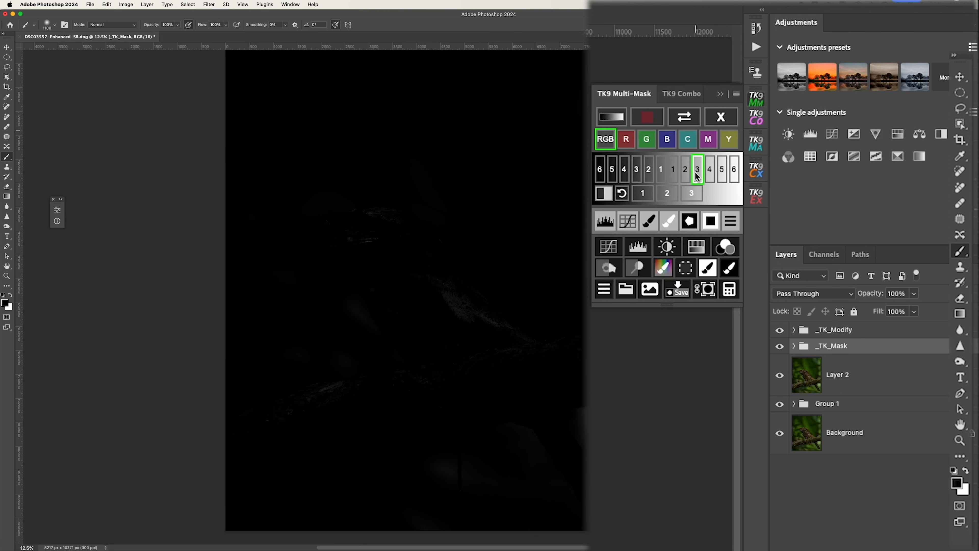
# Add a Levels modification to the Lights 3 mask, with the white input at 92 and the black input at 4
pyautogui.press('super+0')
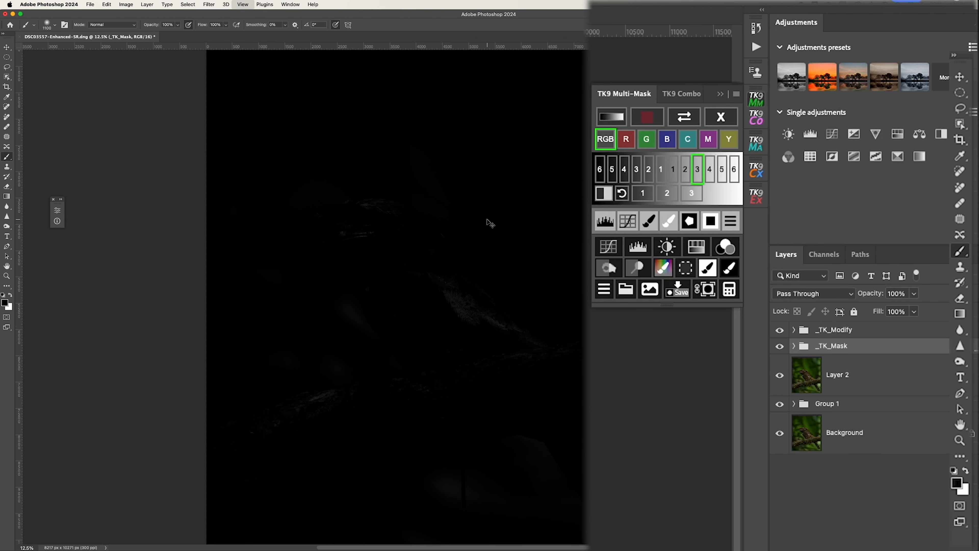
pyautogui.press('super+equal')
pyautogui.press('super+equal')
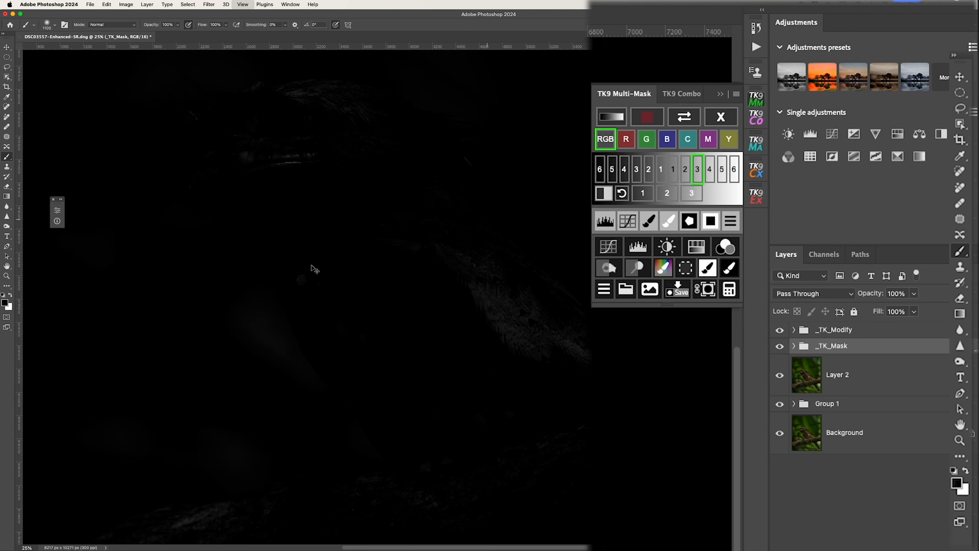
pyautogui.press('super+equal')
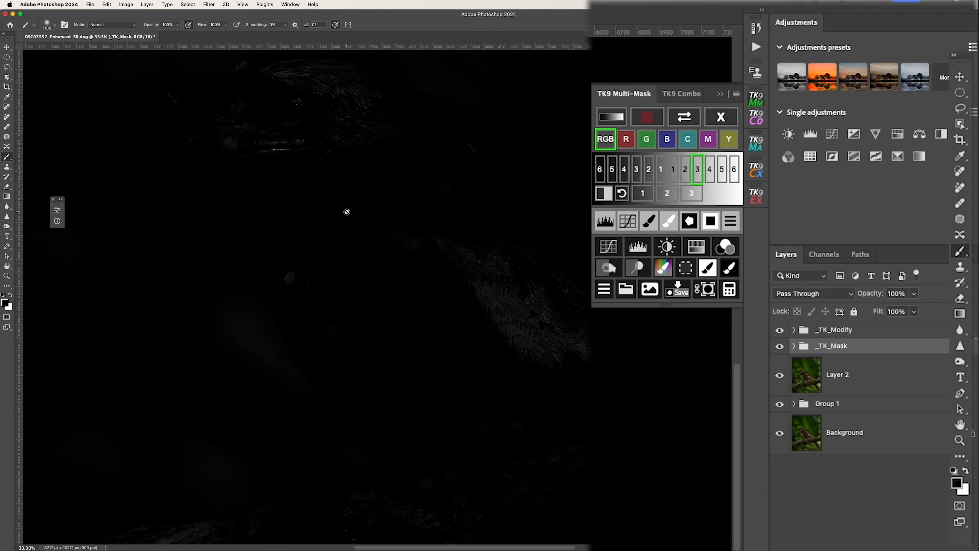
pyautogui.scroll(5, 347, 211)
pyautogui.scroll(5, 347, 212)
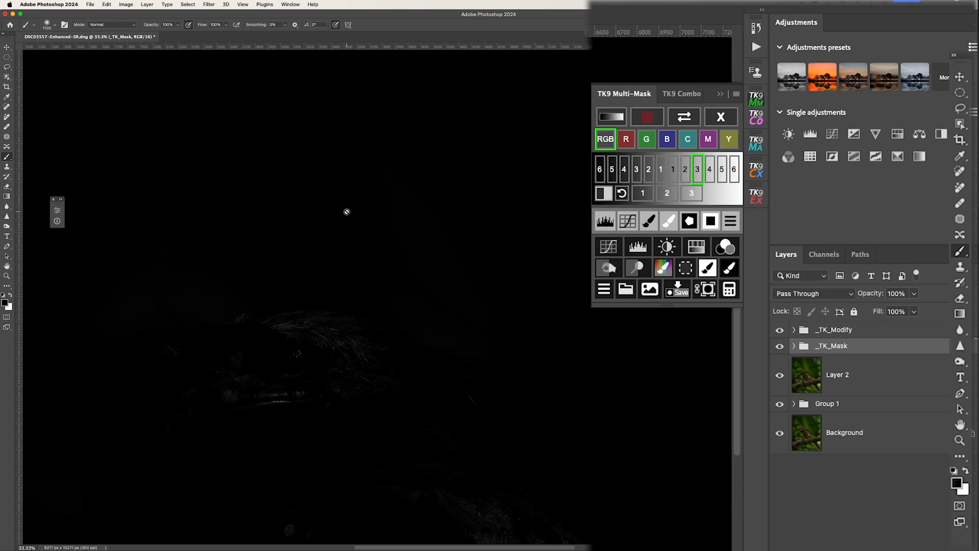
pyautogui.click(606, 222)
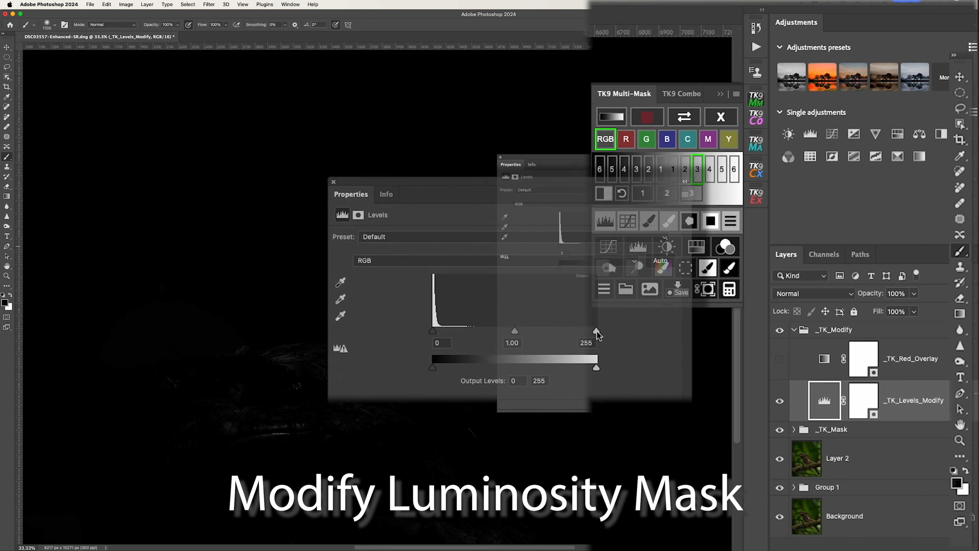
pyautogui.moveTo(547, 334); pyautogui.dragTo(548, 335)
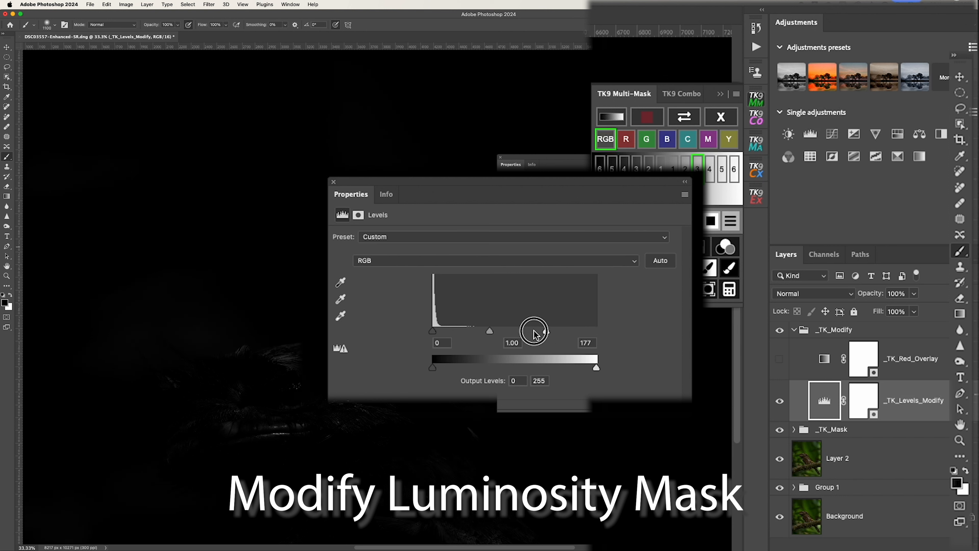
pyautogui.moveTo(534, 334); pyautogui.dragTo(492, 329)
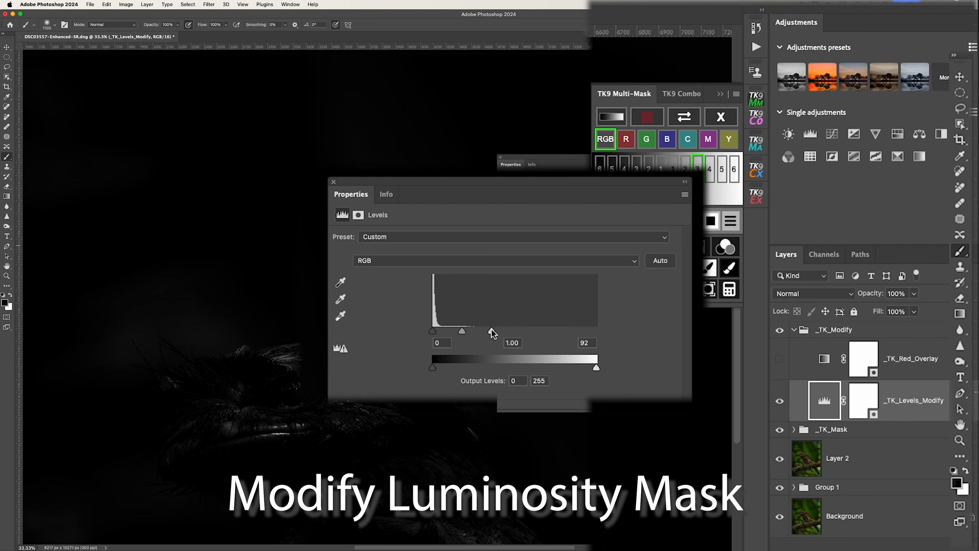
pyautogui.moveTo(431, 332); pyautogui.dragTo(435, 333)
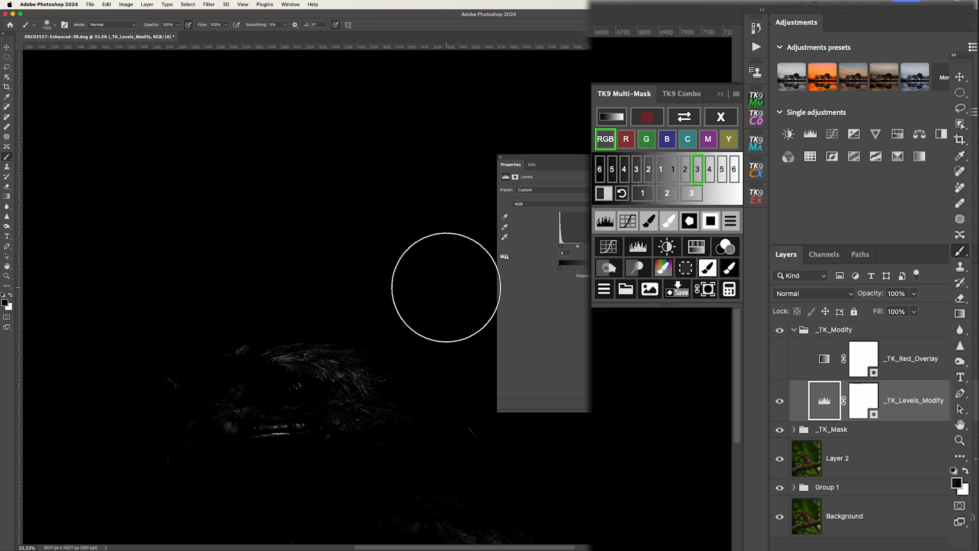
# Lasso the bird's head and restrict the luminosity mask to that area, accepting a Gaussian Blur radius of 0.1 pixels
pyautogui.press('l')
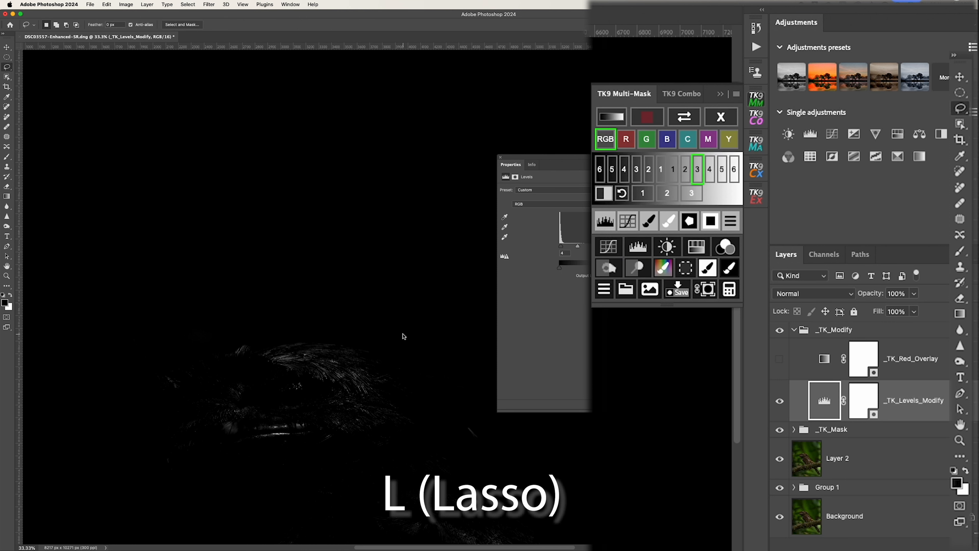
pyautogui.moveTo(390, 347)
pyautogui.mouseDown()
pyautogui.moveTo(277, 333)
pyautogui.moveTo(182, 352)
pyautogui.moveTo(137, 403)
pyautogui.moveTo(170, 482)
pyautogui.moveTo(295, 481)
pyautogui.moveTo(396, 460)
pyautogui.moveTo(439, 408)
pyautogui.moveTo(392, 348)
pyautogui.mouseUp()
pyautogui.click(690, 222)
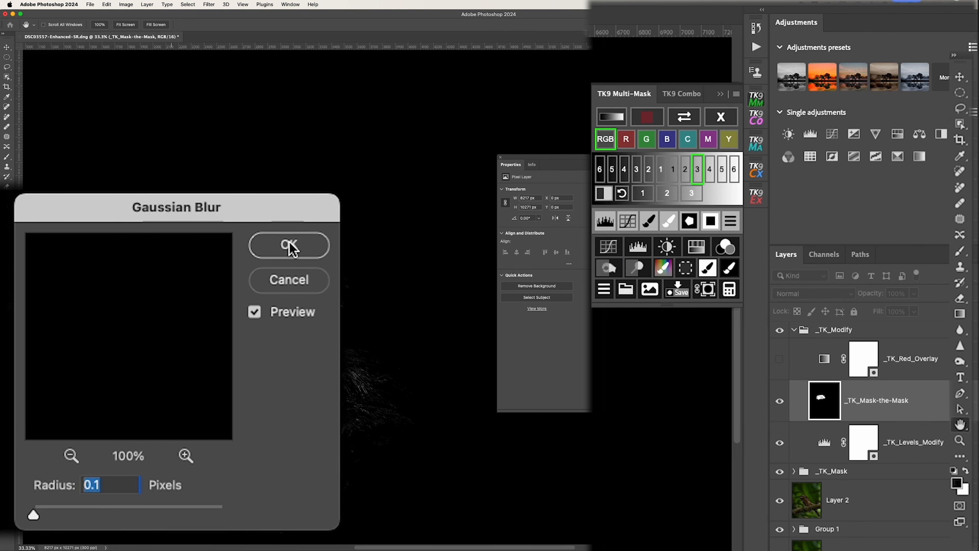
pyautogui.click(289, 243)
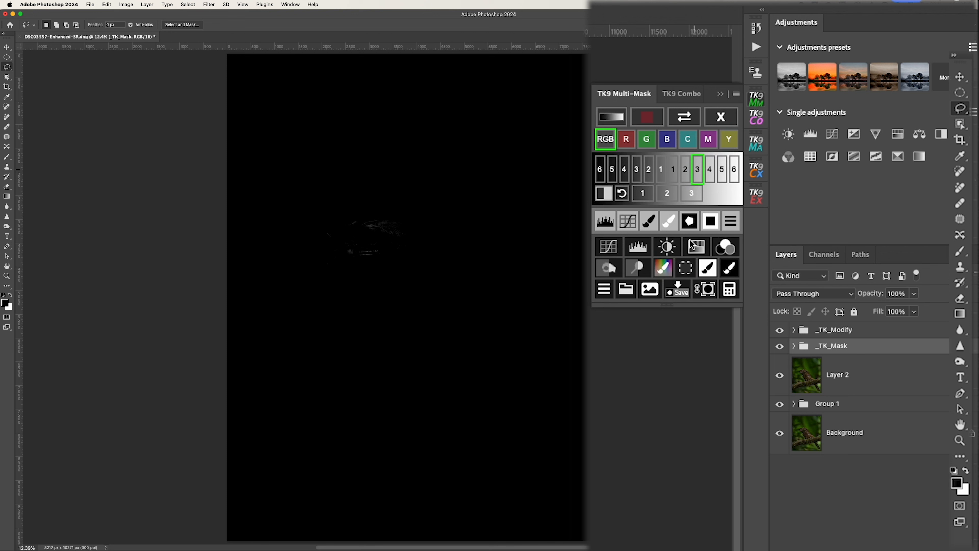
# Add a Brightness/Contrast adjustment through the head mask, raising brightness above 90 and setting contrast to -40
pyautogui.click(667, 249)
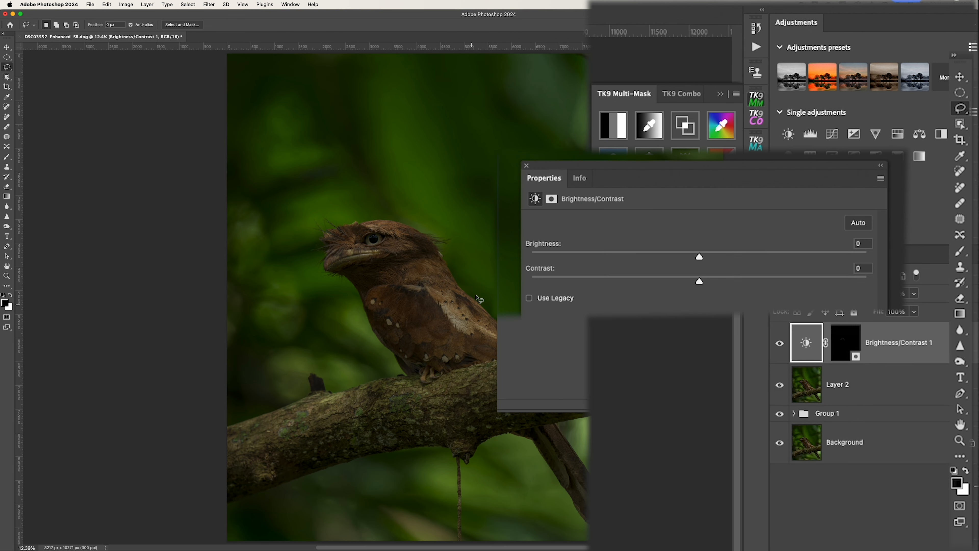
pyautogui.click(782, 252)
pyautogui.moveTo(782, 252); pyautogui.dragTo(800, 255)
pyautogui.click(803, 257)
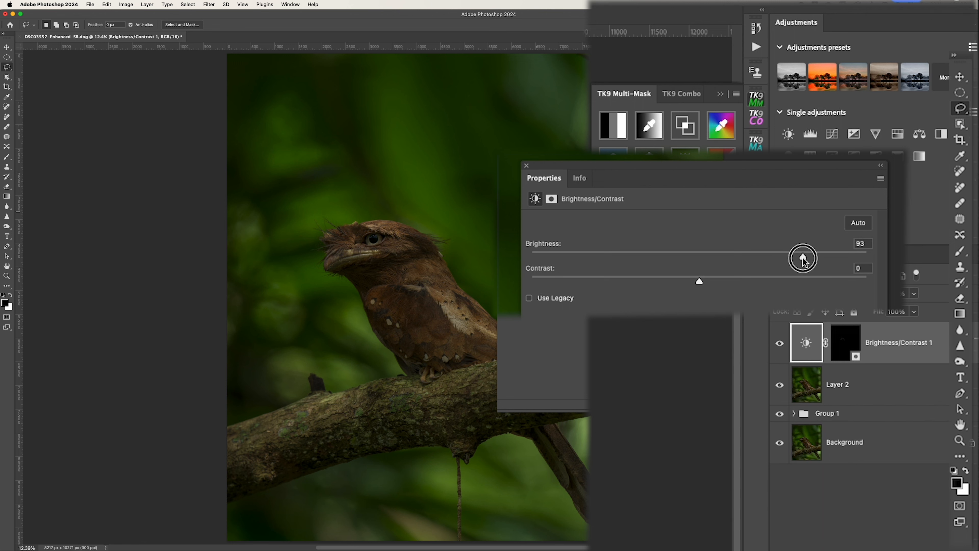
pyautogui.click(565, 278)
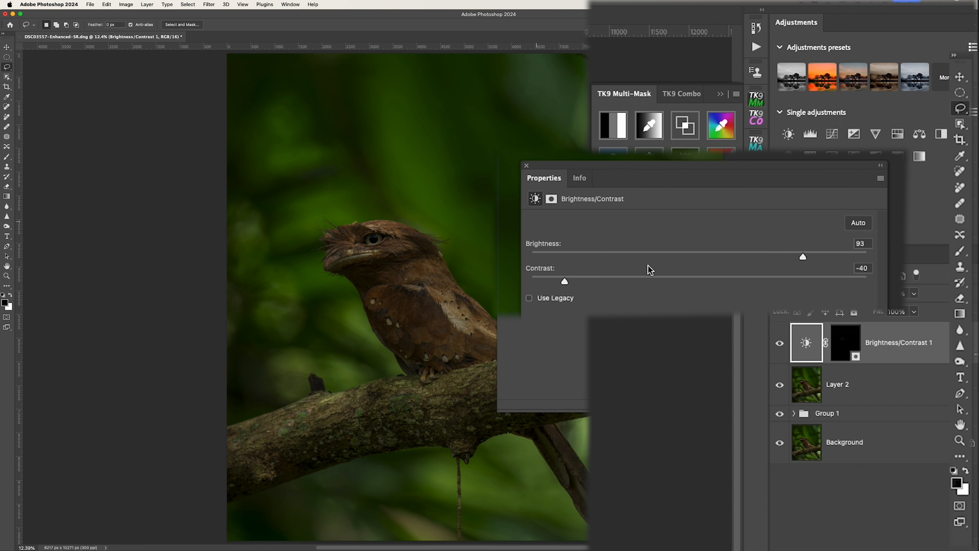
pyautogui.click(817, 254)
pyautogui.click(881, 167)
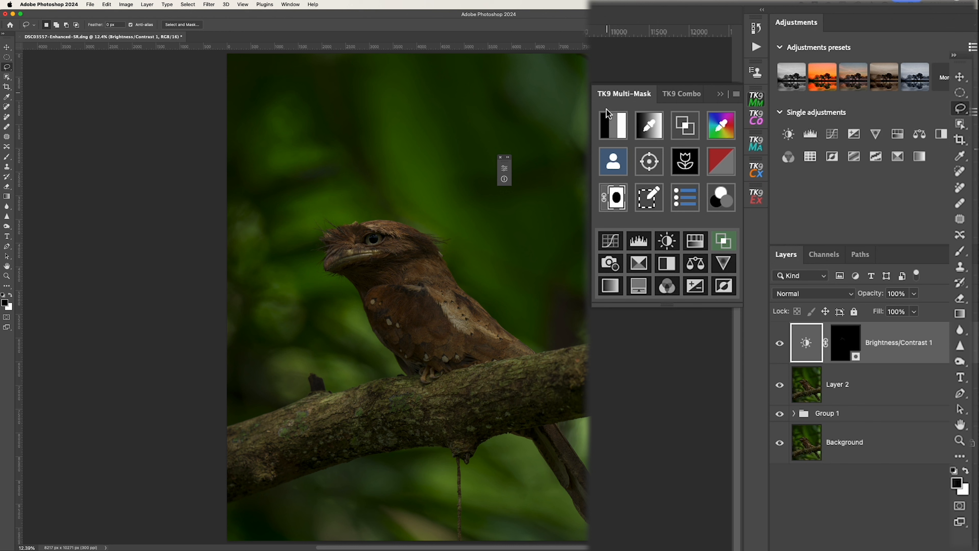
# Generate a new RGB Lights 1 luminosity mask and fit an elliptical marquee selection around the bird's eye
pyautogui.click(616, 132)
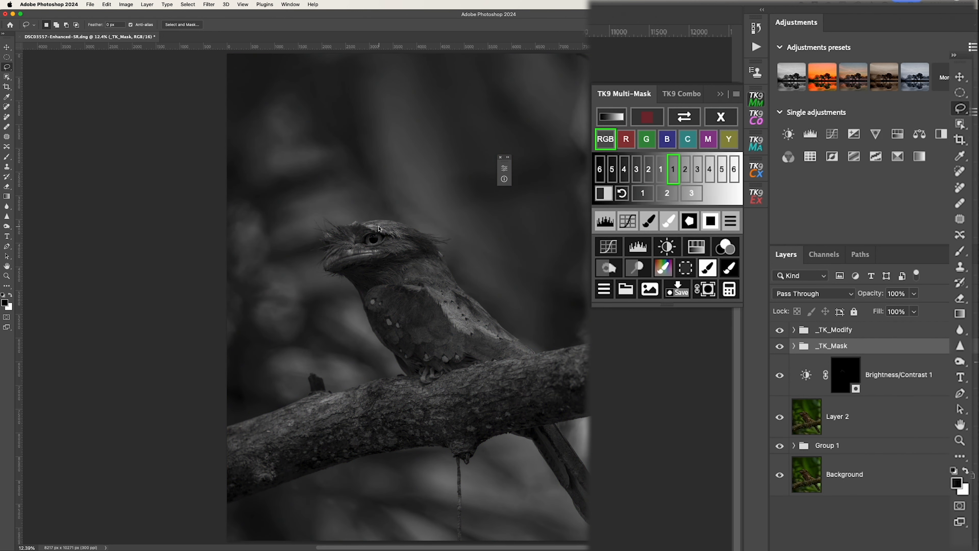
pyautogui.press('super+plus')
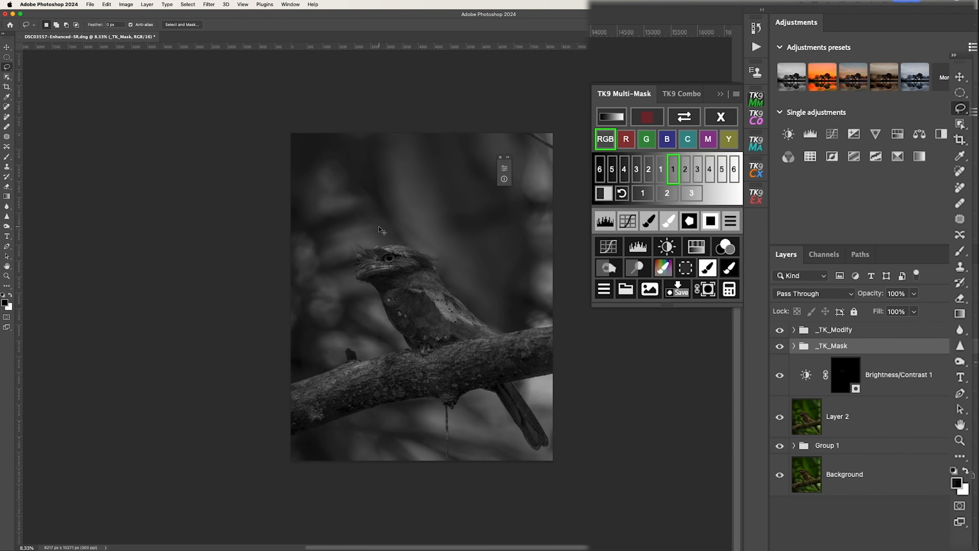
pyautogui.press('super+plus')
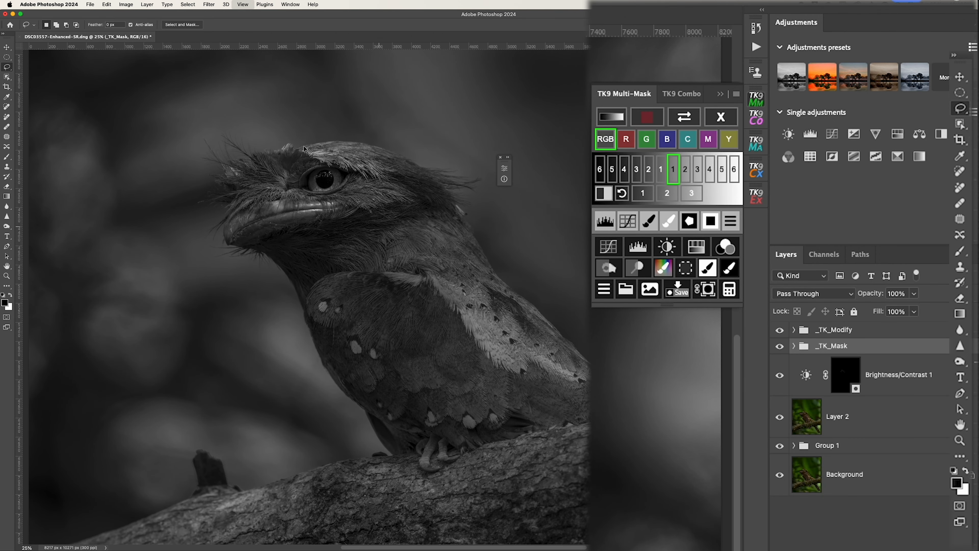
pyautogui.press('super+plus')
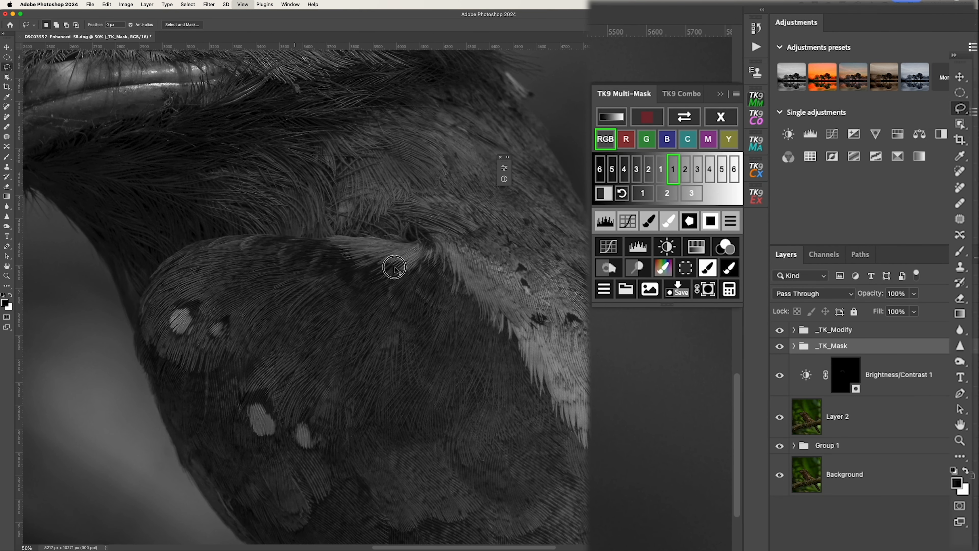
pyautogui.press('super+plus')
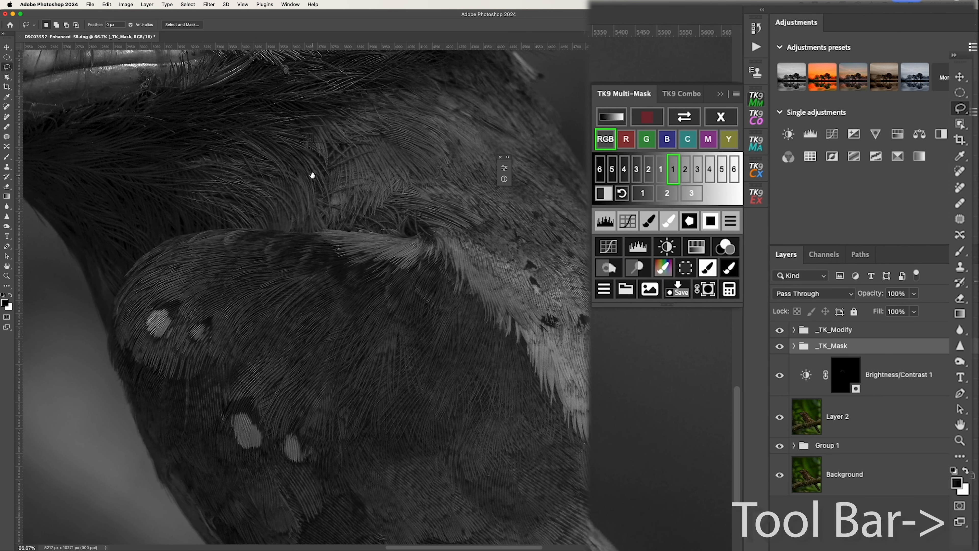
pyautogui.press('m')
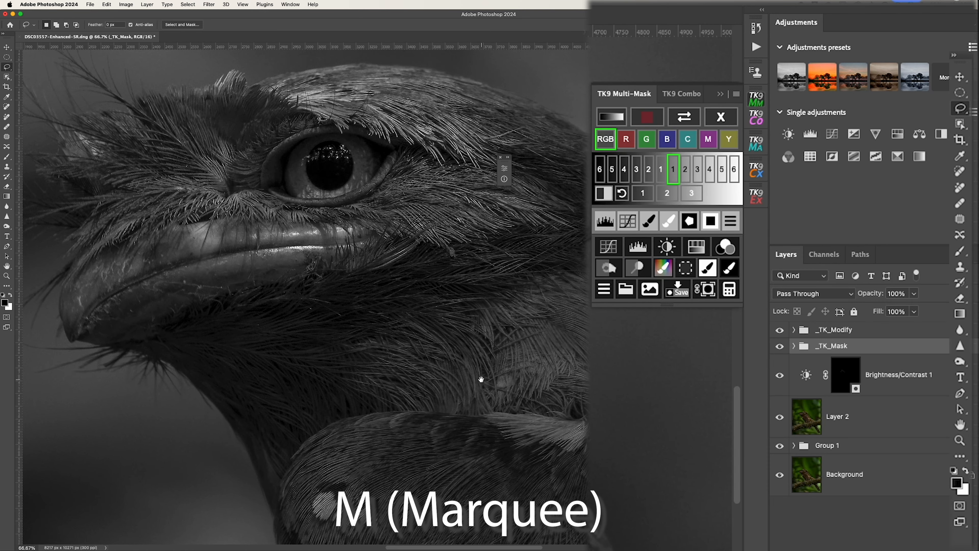
pyautogui.scroll(5, 482, 379)
pyautogui.hscroll(-5, 481, 379)
pyautogui.moveTo(283, 134); pyautogui.dragTo(381, 223)
pyautogui.moveTo(330, 174); pyautogui.dragTo(330, 161)
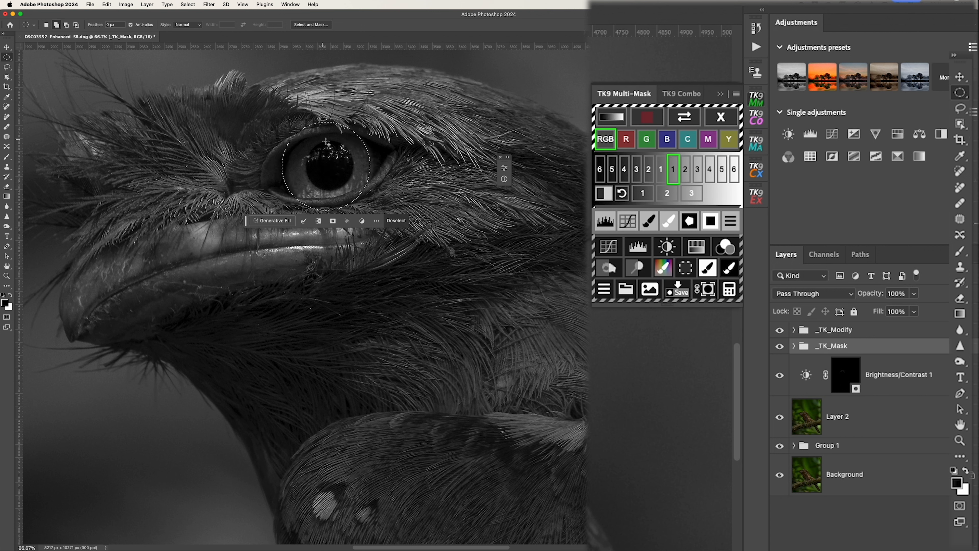
pyautogui.moveTo(335, 161); pyautogui.dragTo(338, 162)
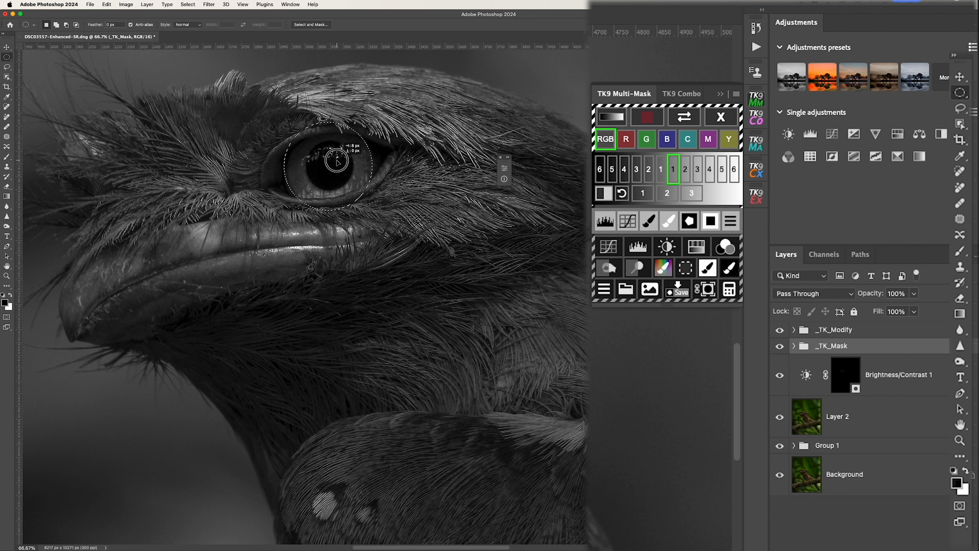
pyautogui.moveTo(337, 163); pyautogui.dragTo(337, 163)
# Restrict the luminosity mask to the eye selection and soften its edge with a Gaussian Blur radius of 34.6 pixels
pyautogui.click(690, 221)
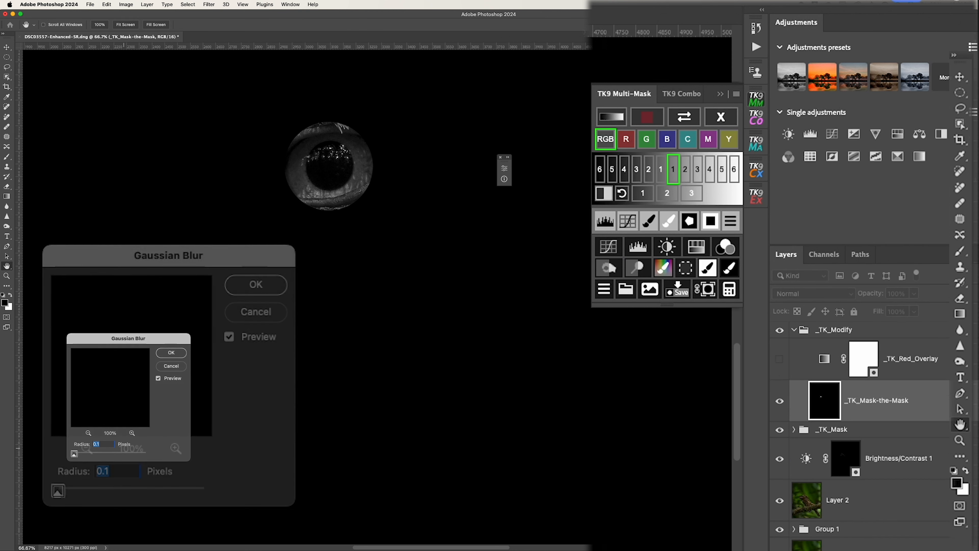
pyautogui.moveTo(59, 494); pyautogui.dragTo(133, 494)
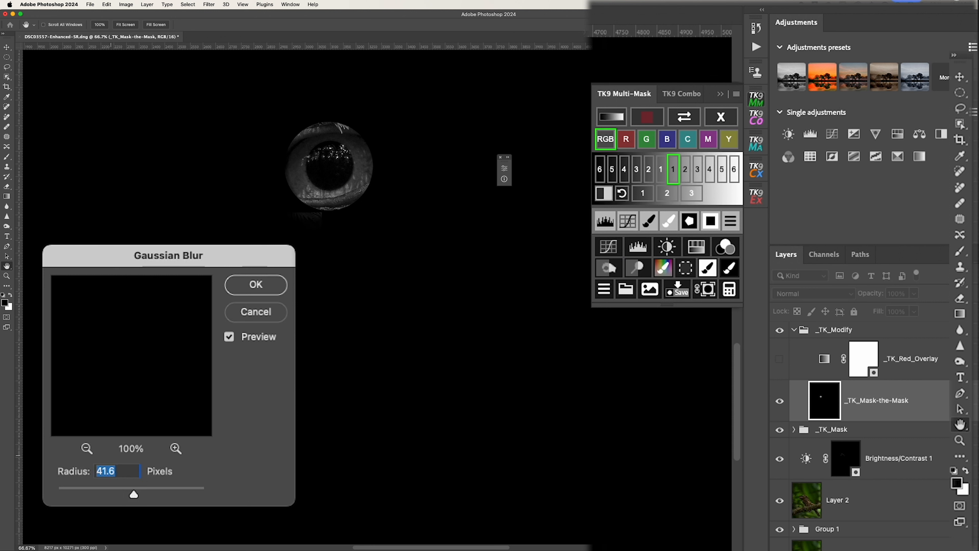
pyautogui.moveTo(133, 494); pyautogui.dragTo(130, 494)
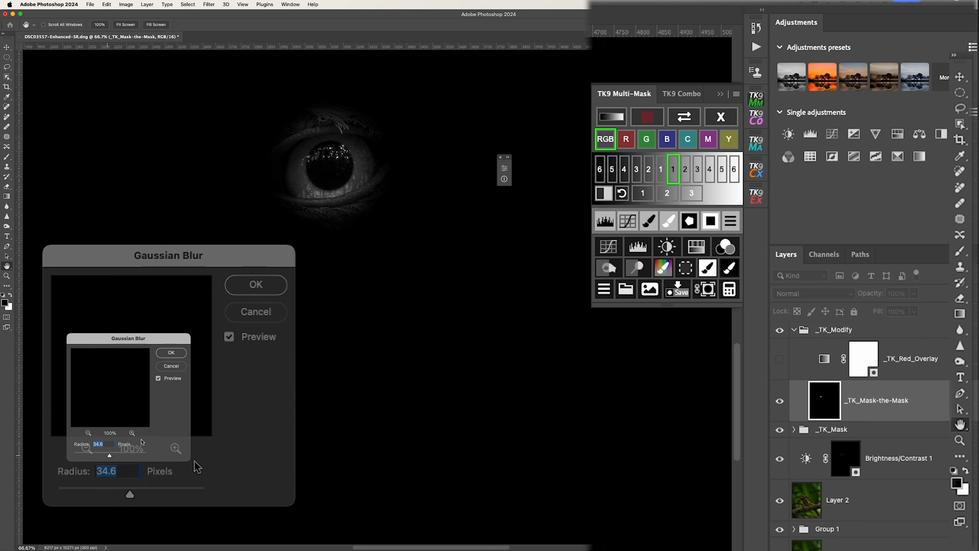
pyautogui.click(171, 352)
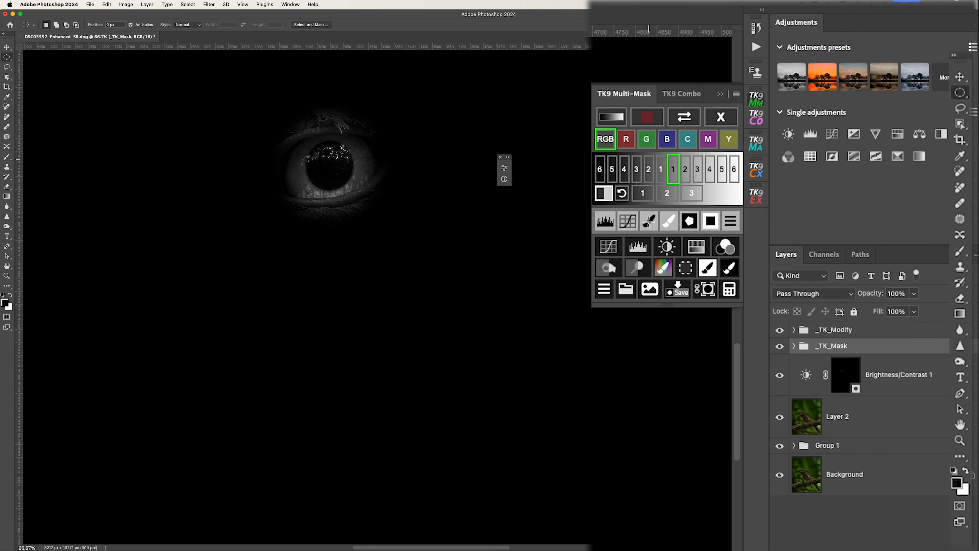
# Paint black on the mask with a small brush over the eyelids and feathers around the eyeball, leaving only the eye
pyautogui.click(648, 221)
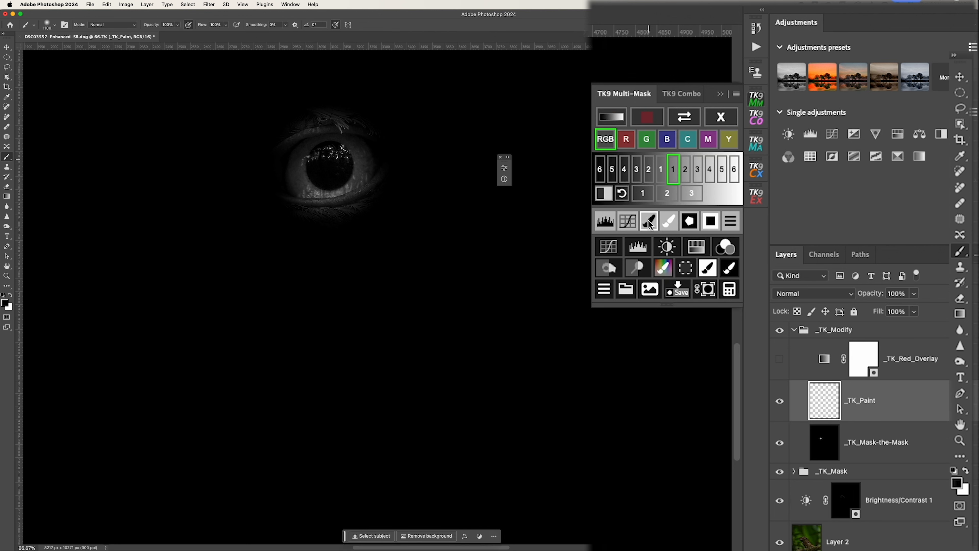
pyautogui.press('[')
pyautogui.press('[')
pyautogui.press('[')
pyautogui.press('[')
pyautogui.press('[')
pyautogui.press('[')
pyautogui.press('[')
pyautogui.press('[')
pyautogui.press('[')
pyautogui.press('[')
pyautogui.press('[')
pyautogui.press('[')
pyautogui.press('[')
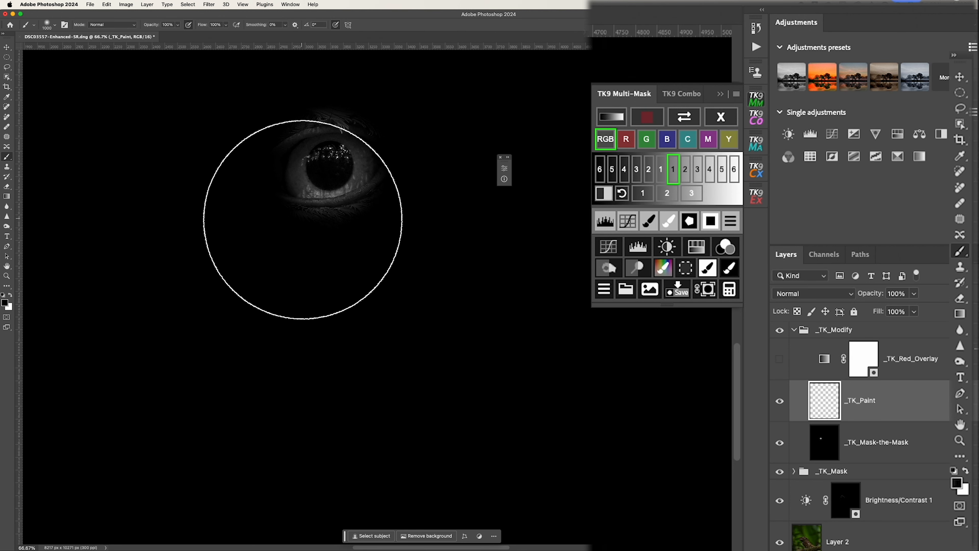
pyautogui.press('[')
pyautogui.press('[')
pyautogui.press('[')
pyautogui.press('[')
pyautogui.press('[')
pyautogui.press('[')
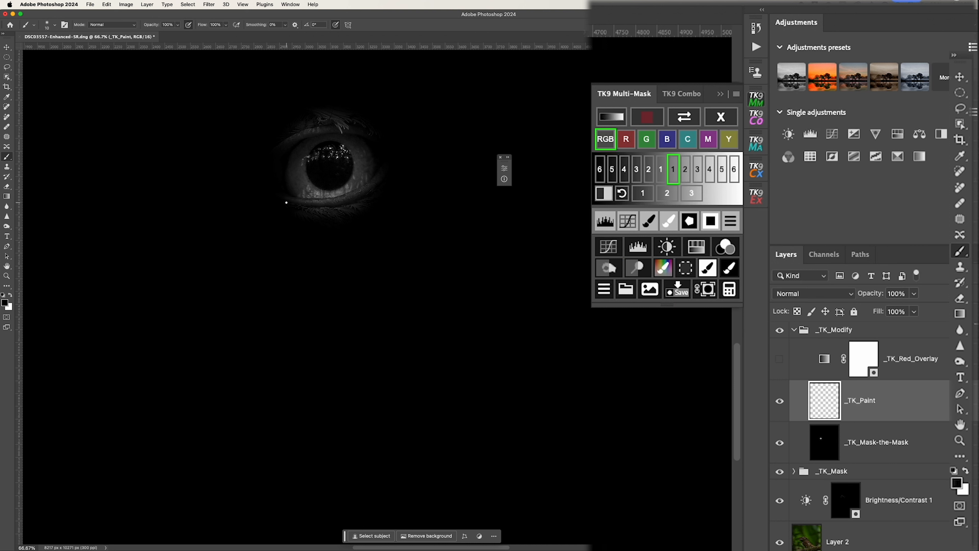
pyautogui.press(']')
pyautogui.moveTo(272, 149)
pyautogui.mouseDown()
pyautogui.moveTo(313, 117)
pyautogui.moveTo(286, 132)
pyautogui.moveTo(360, 118)
pyautogui.moveTo(375, 132)
pyautogui.moveTo(381, 186)
pyautogui.moveTo(345, 213)
pyautogui.moveTo(310, 216)
pyautogui.moveTo(277, 204)
pyautogui.moveTo(335, 208)
pyautogui.moveTo(376, 188)
pyautogui.moveTo(346, 215)
pyautogui.mouseUp()
pyautogui.press('[')
pyautogui.press('[')
pyautogui.press('[')
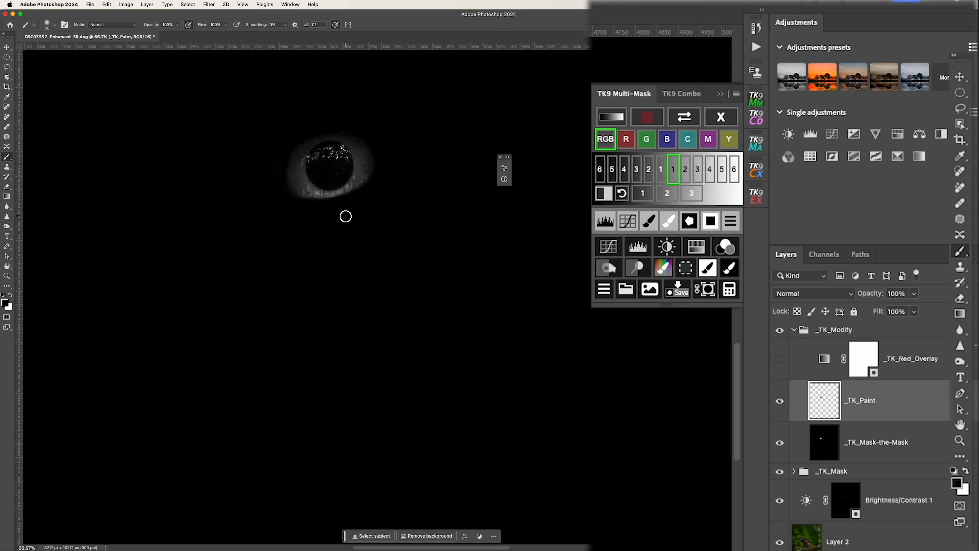
# Dodge the highlights of the iris around the pupil on the eye mask with an enlarged Dodge brush at 50% exposure
pyautogui.click(731, 222)
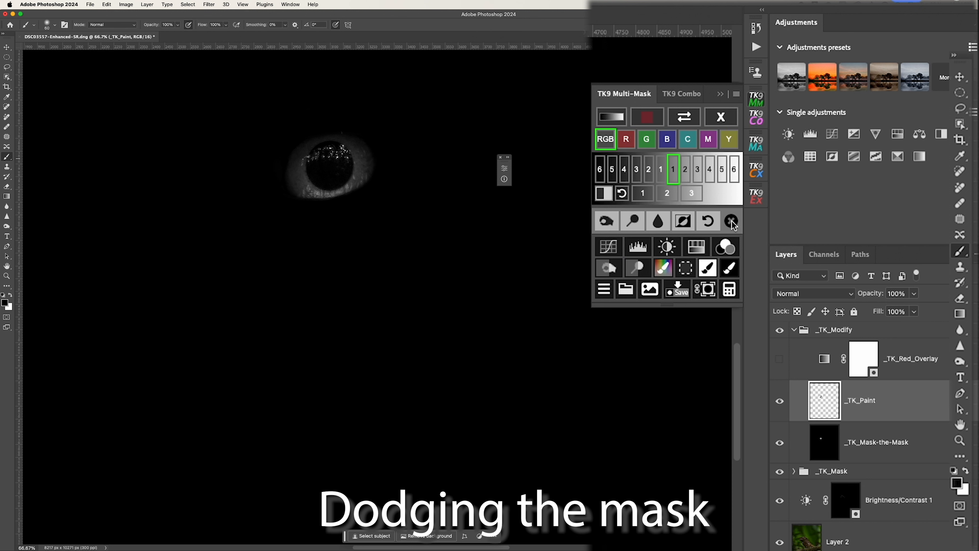
pyautogui.click(630, 223)
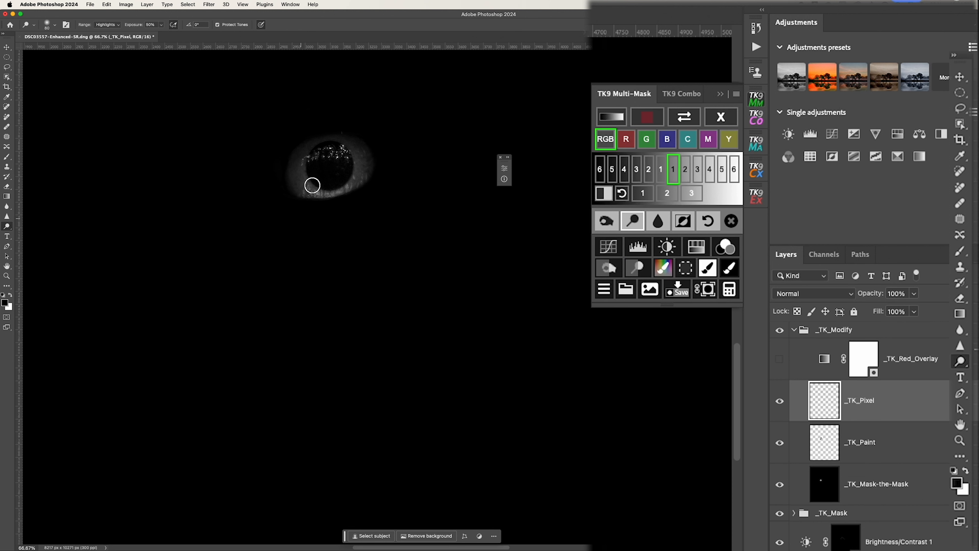
pyautogui.press(']')
pyautogui.press(']')
pyautogui.press(']')
pyautogui.press(']')
pyautogui.press(']')
pyautogui.moveTo(309, 190)
pyautogui.mouseDown()
pyautogui.moveTo(357, 180)
pyautogui.moveTo(350, 190)
pyautogui.moveTo(366, 174)
pyautogui.moveTo(331, 159)
pyautogui.mouseUp()
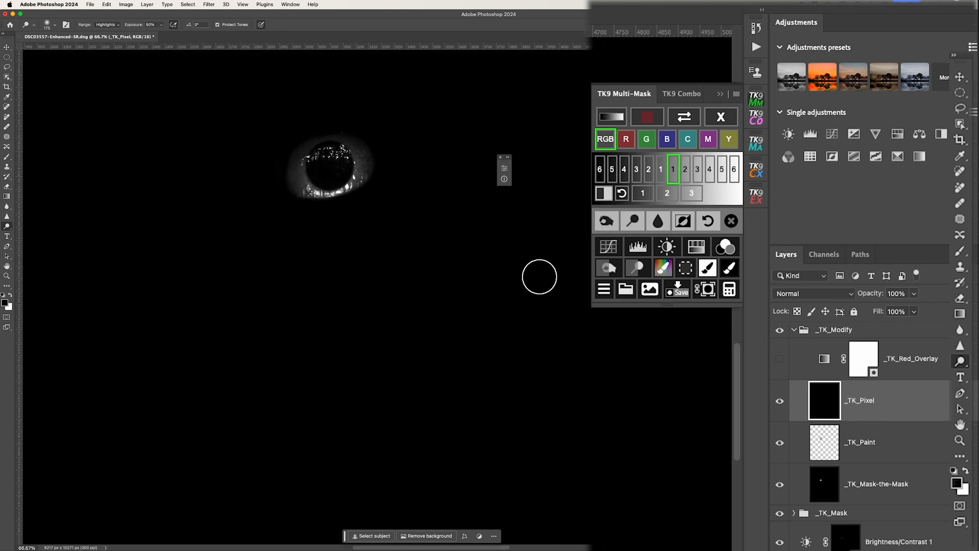
# Add a Brightness/Contrast adjustment through the eye mask, raising brightness above 60 and lowering contrast, and compare the eye with and without it
pyautogui.click(670, 251)
pyautogui.moveTo(668, 431); pyautogui.dragTo(748, 430)
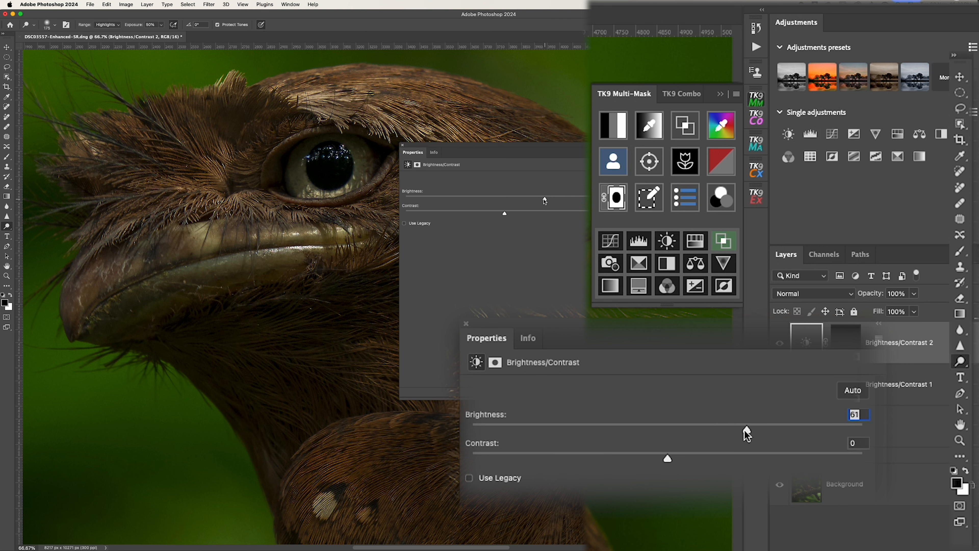
pyautogui.click(517, 454)
pyautogui.click(768, 427)
pyautogui.click(779, 344)
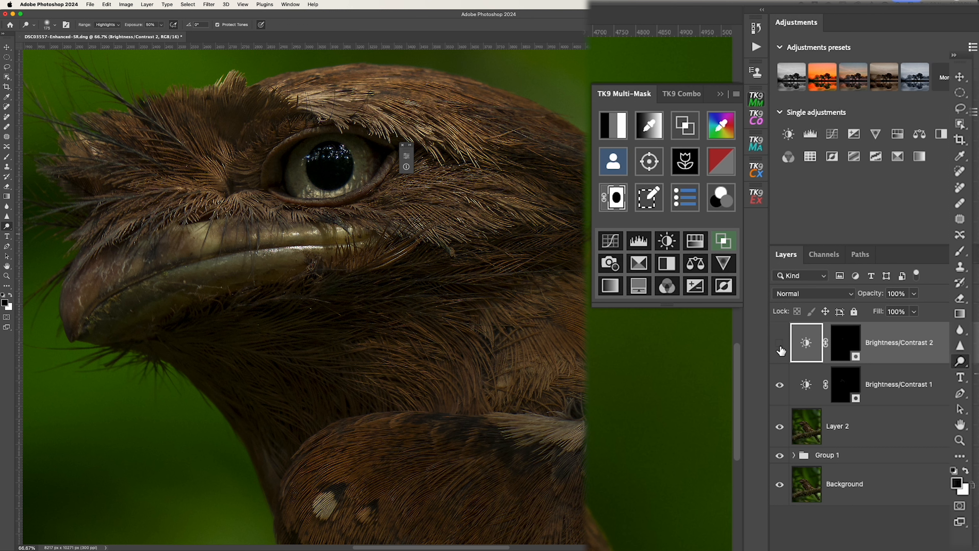
pyautogui.click(780, 345)
pyautogui.click(780, 345)
pyautogui.click(780, 346)
pyautogui.click(780, 346)
pyautogui.click(779, 346)
# Restrict a new RGB Lights 2 luminosity mask to a lasso selection of the bird's wing and soften its edge with Gaussian Blur
pyautogui.press('super+minus')
pyautogui.press('super+minus')
pyautogui.press('super+minus')
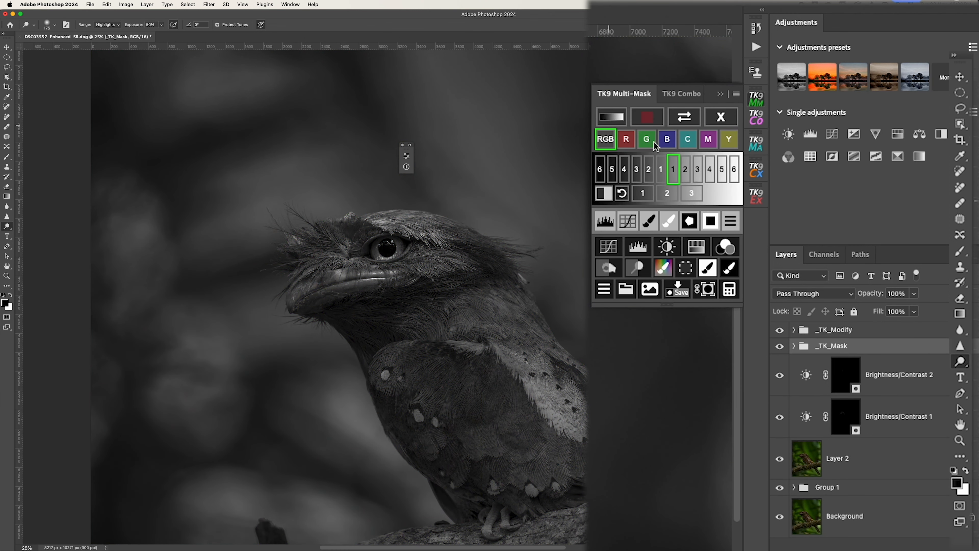
pyautogui.click(686, 169)
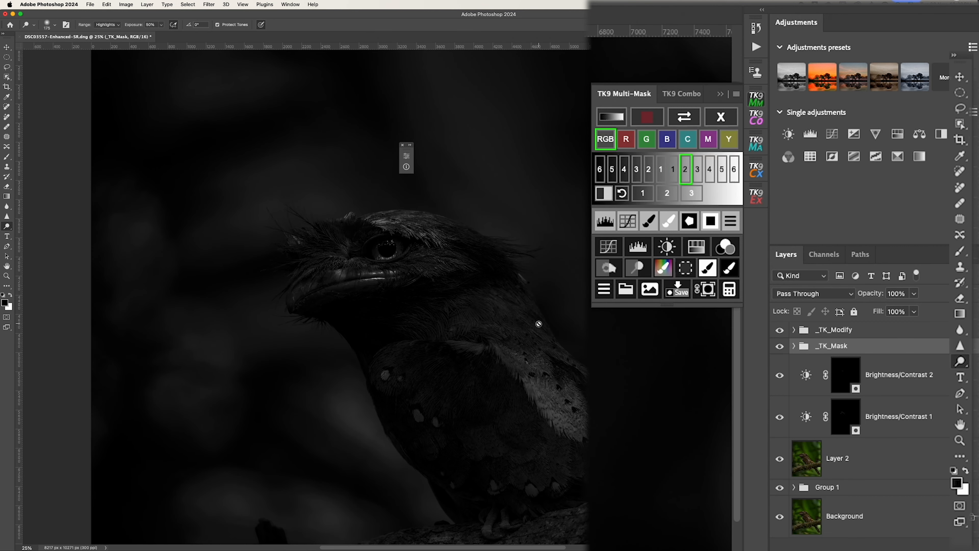
pyautogui.press('l')
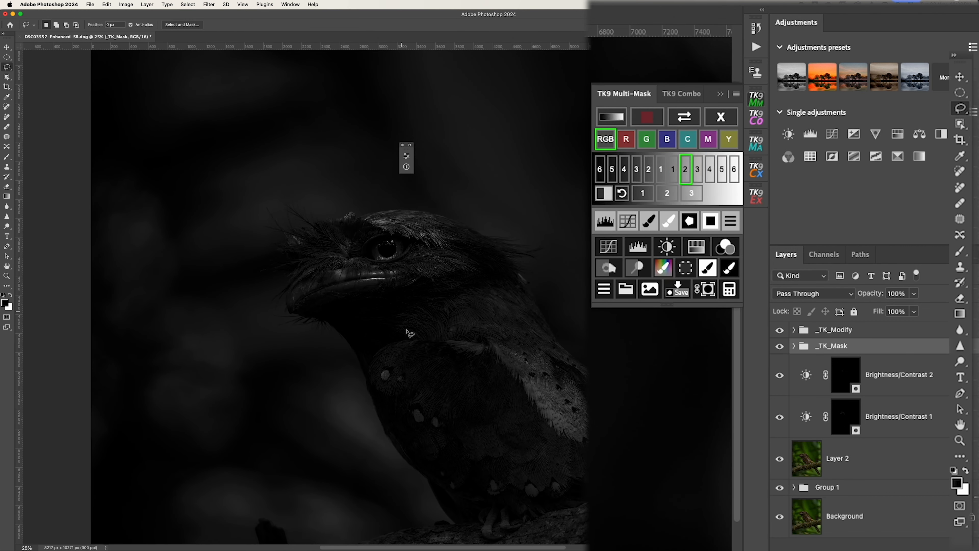
pyautogui.moveTo(486, 343)
pyautogui.mouseDown()
pyautogui.moveTo(406, 341)
pyautogui.moveTo(374, 356)
pyautogui.moveTo(372, 387)
pyautogui.moveTo(390, 435)
pyautogui.moveTo(451, 488)
pyautogui.moveTo(554, 498)
pyautogui.moveTo(570, 484)
pyautogui.moveTo(572, 446)
pyautogui.moveTo(485, 343)
pyautogui.mouseUp()
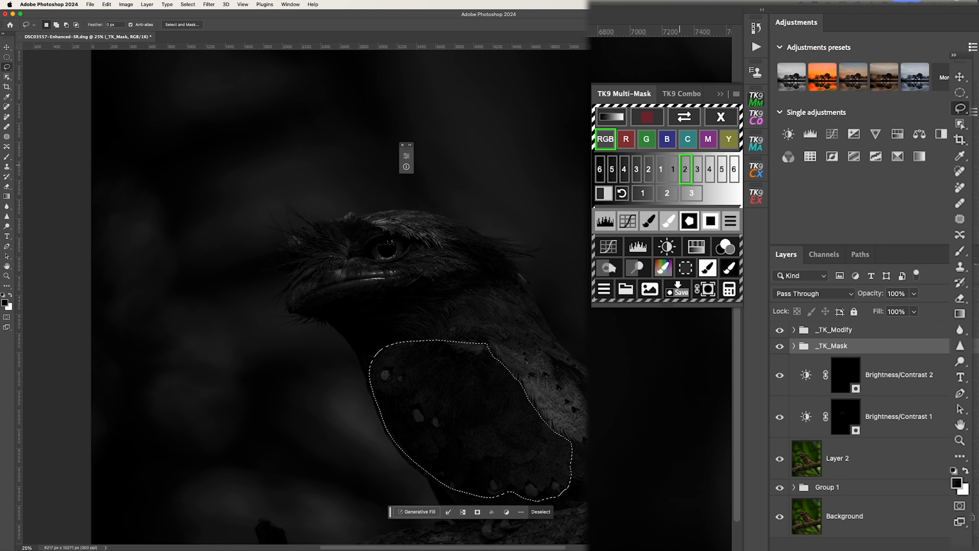
pyautogui.click(689, 220)
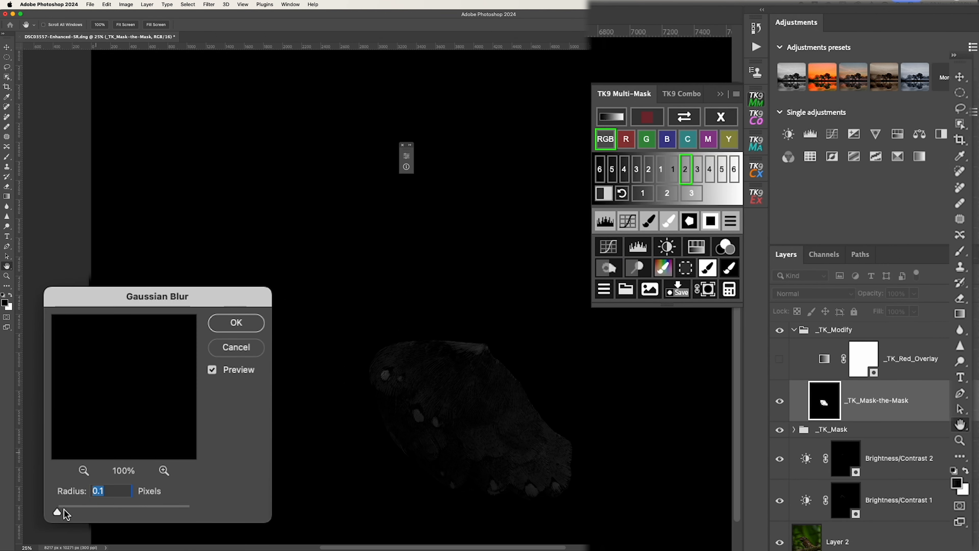
pyautogui.moveTo(58, 512); pyautogui.dragTo(138, 510)
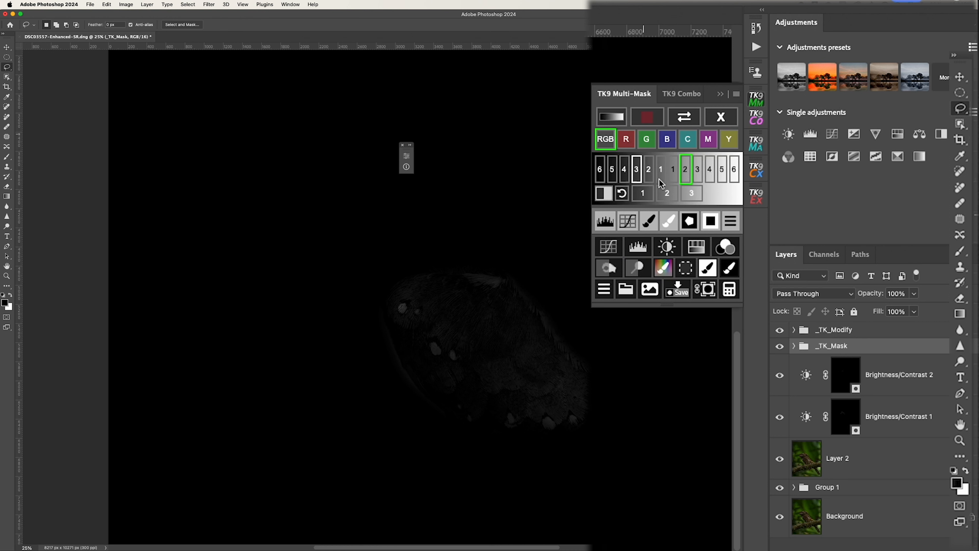
# Paint black on the mask with an enlarged brush along the outer edges of the wing to clean up its outline
pyautogui.click(650, 222)
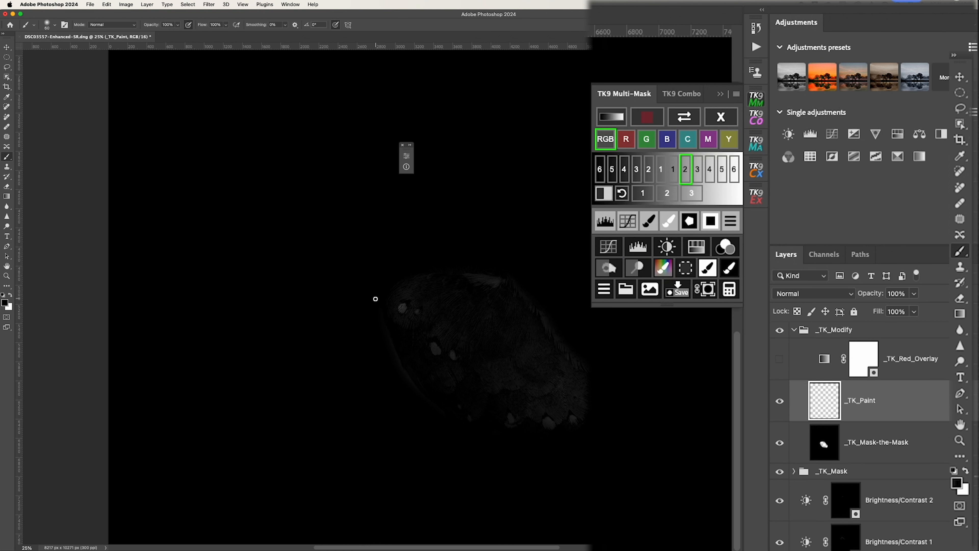
pyautogui.press(']')
pyautogui.press(']')
pyautogui.press(']')
pyautogui.press(']')
pyautogui.press(']')
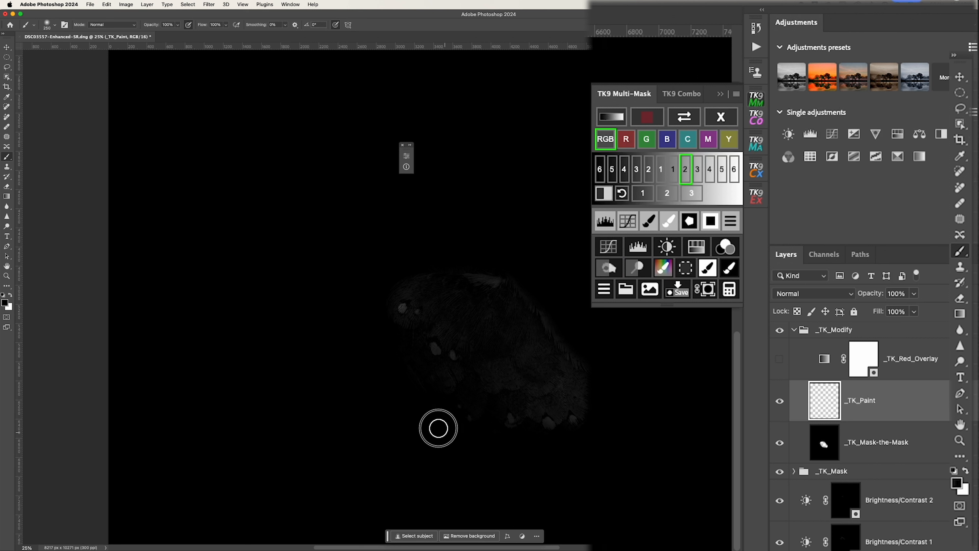
pyautogui.moveTo(369, 334); pyautogui.dragTo(371, 324)
pyautogui.moveTo(525, 266)
pyautogui.mouseDown()
pyautogui.moveTo(524, 282)
pyautogui.moveTo(579, 354)
pyautogui.mouseUp()
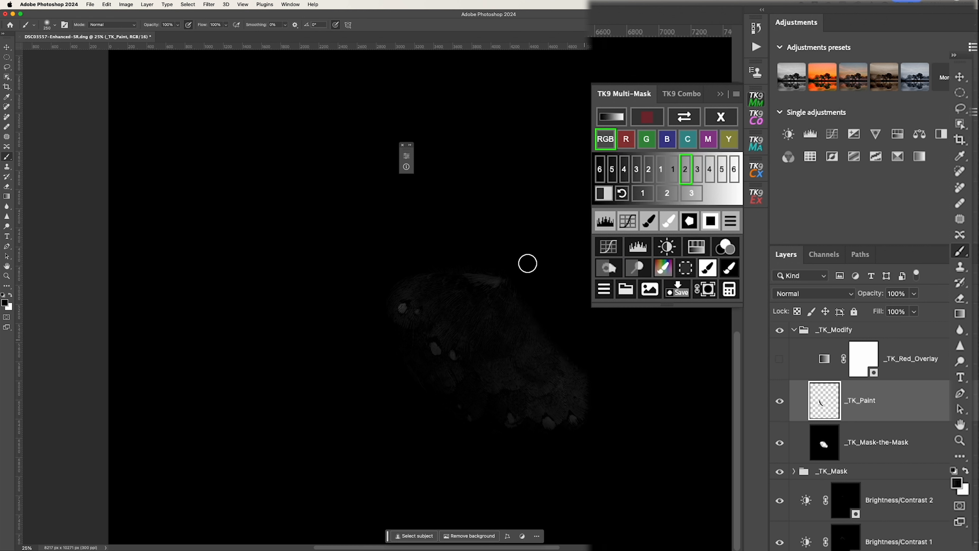
pyautogui.moveTo(517, 281)
pyautogui.mouseDown()
pyautogui.moveTo(499, 263)
pyautogui.moveTo(444, 255)
pyautogui.moveTo(455, 260)
pyautogui.mouseUp()
# Strengthen the wing mask with a Levels modification, setting the input black point to 1 and the white point to 83
pyautogui.click(606, 223)
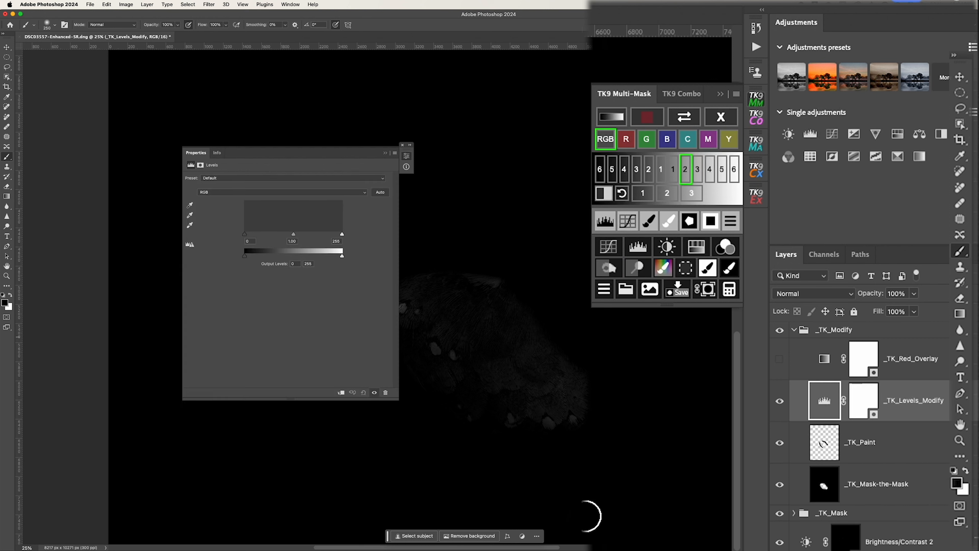
pyautogui.moveTo(349, 155); pyautogui.dragTo(298, 152)
pyautogui.moveTo(389, 184); pyautogui.dragTo(262, 185)
pyautogui.click(198, 185)
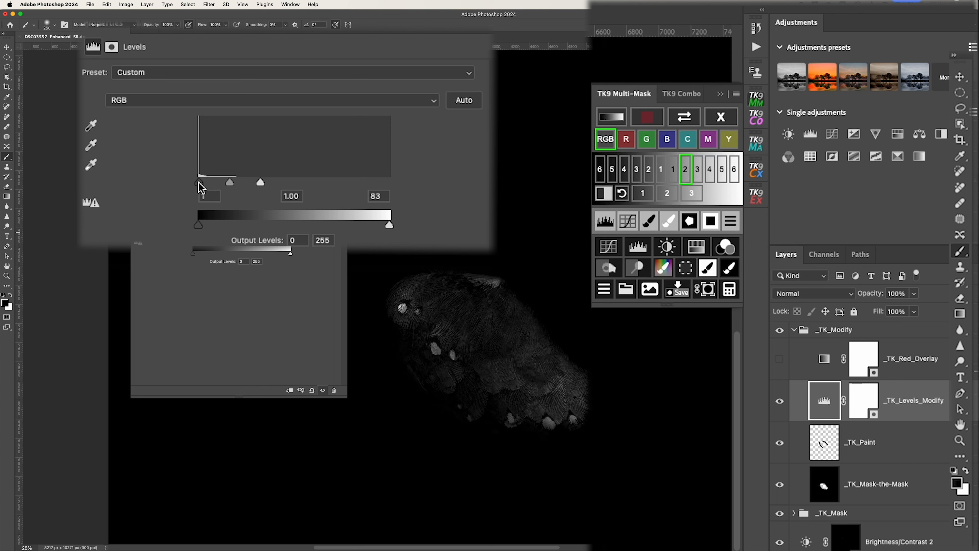
pyautogui.click(199, 183)
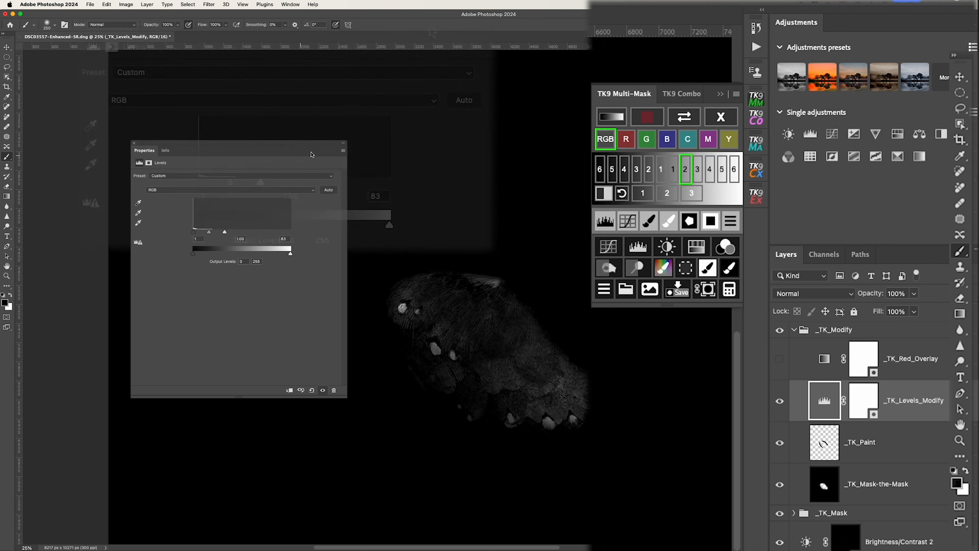
pyautogui.click(344, 145)
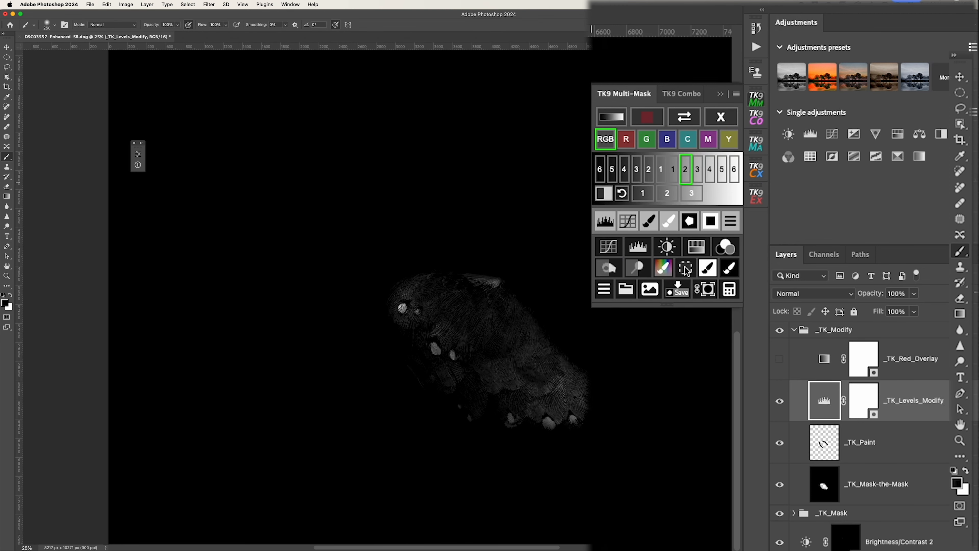
# Add a Brightness/Contrast adjustment through the wing mask with brightness 116 and contrast -38, and compare the wing with and without it
pyautogui.click(668, 246)
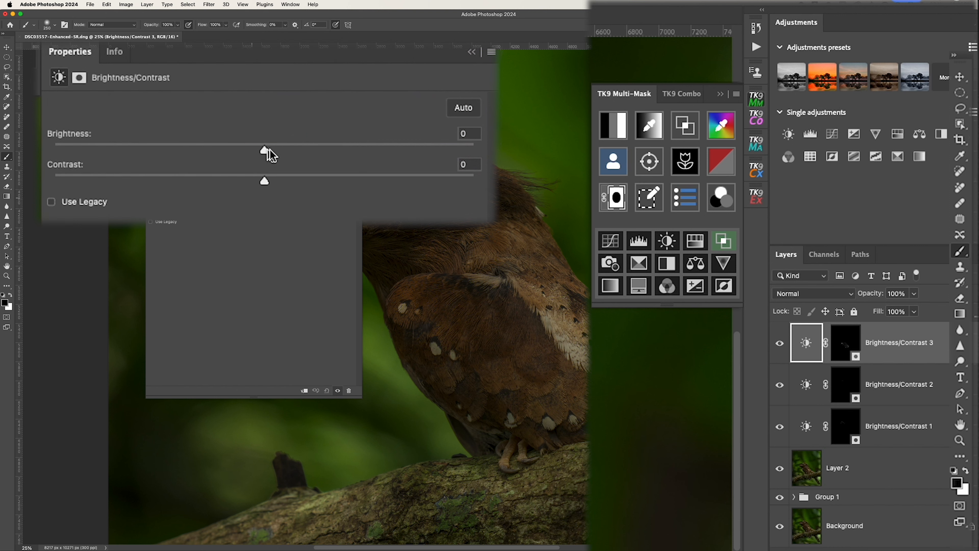
pyautogui.click(382, 148)
pyautogui.moveTo(384, 152); pyautogui.dragTo(427, 150)
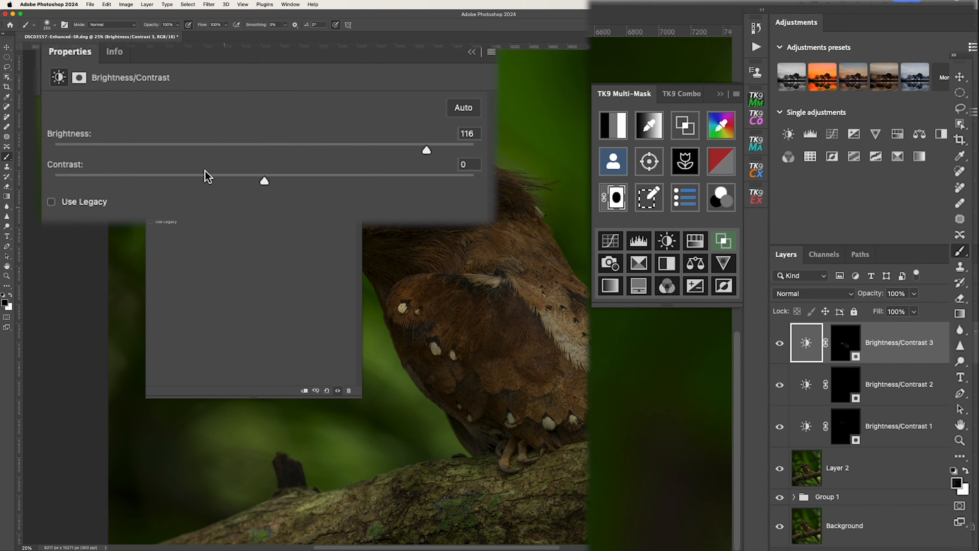
pyautogui.moveTo(264, 185); pyautogui.dragTo(105, 181)
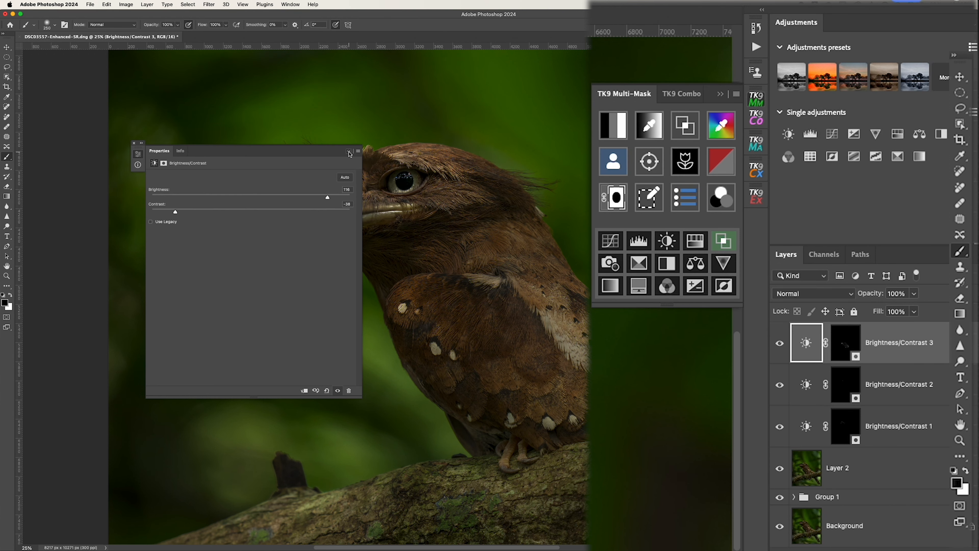
pyautogui.click(138, 154)
pyautogui.click(780, 343)
pyautogui.click(780, 343)
pyautogui.click(779, 343)
pyautogui.click(779, 344)
# Restrict a new RGB Lights 2 luminosity mask to a lasso selection of the neck feathers and soften its edge with Gaussian Blur
pyautogui.click(614, 125)
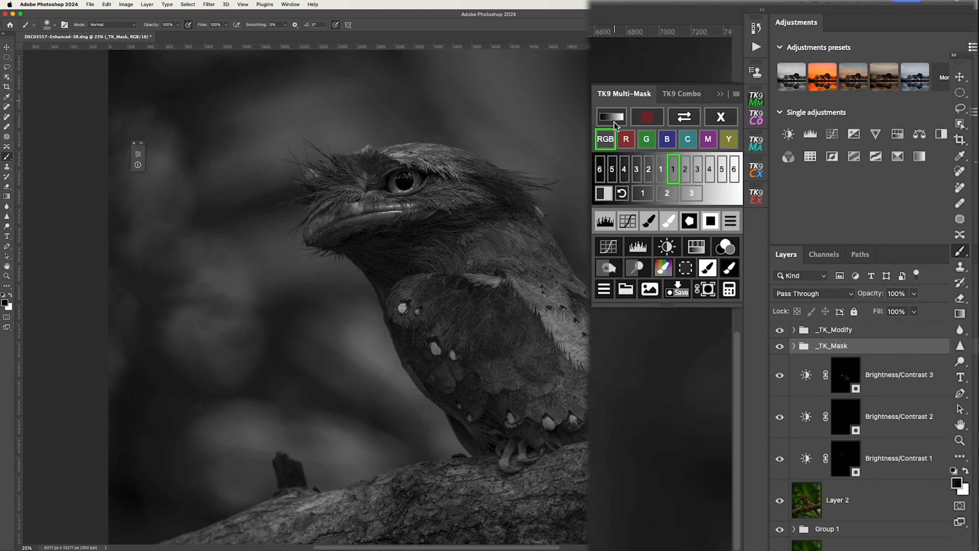
pyautogui.click(686, 171)
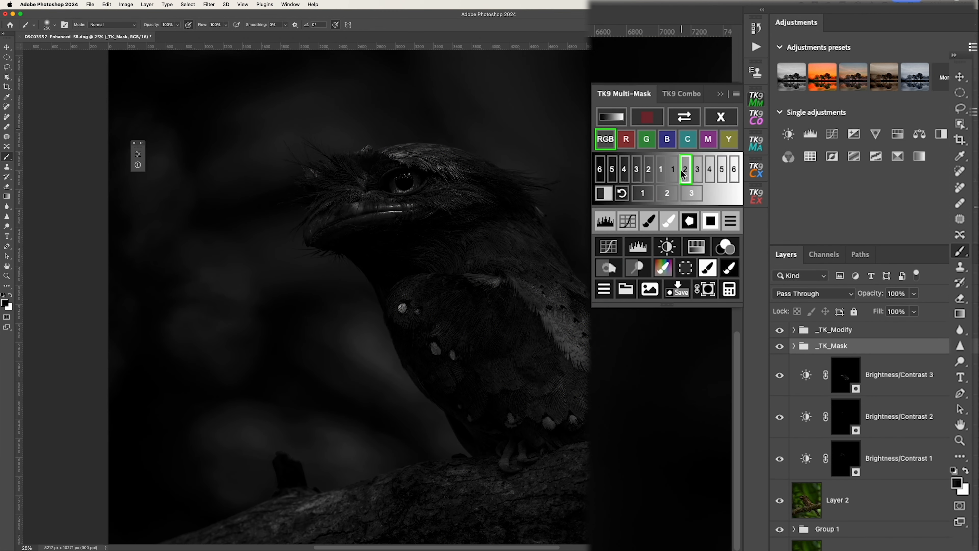
pyautogui.press('l')
pyautogui.moveTo(479, 220)
pyautogui.mouseDown()
pyautogui.moveTo(412, 230)
pyautogui.moveTo(392, 247)
pyautogui.moveTo(416, 270)
pyautogui.moveTo(458, 271)
pyautogui.moveTo(488, 224)
pyautogui.moveTo(456, 211)
pyautogui.moveTo(458, 225)
pyautogui.moveTo(486, 223)
pyautogui.mouseUp()
pyautogui.click(692, 220)
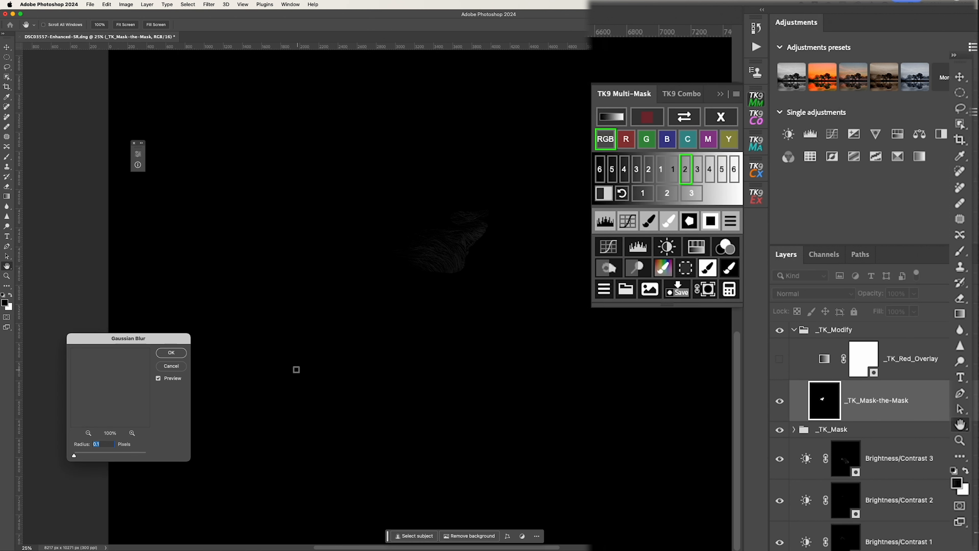
pyautogui.moveTo(74, 456); pyautogui.dragTo(119, 456)
pyautogui.click(170, 353)
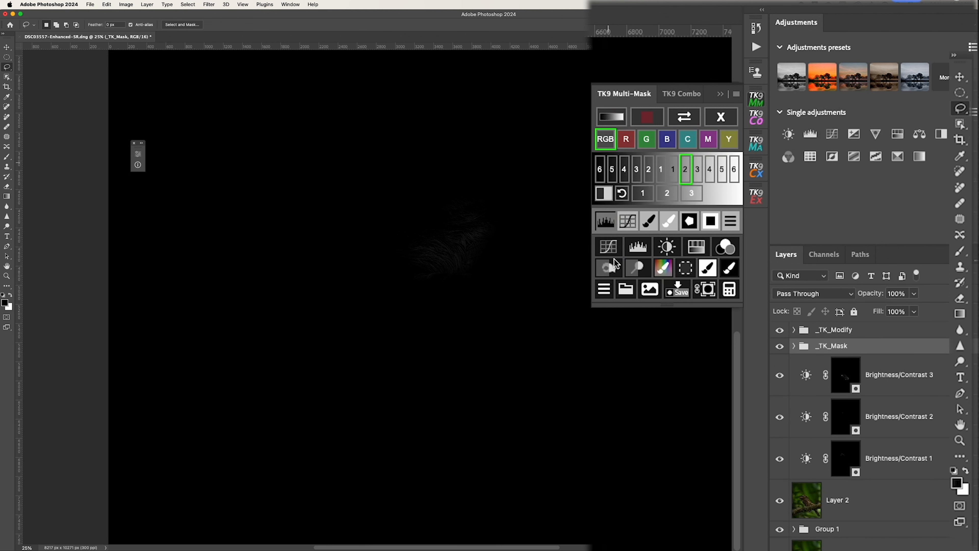
# Brighten the neck mask with Levels and add a Brightness/Contrast adjustment through it with strongly raised brightness and lowered contrast
pyautogui.moveTo(304, 234); pyautogui.dragTo(254, 236)
pyautogui.click(348, 150)
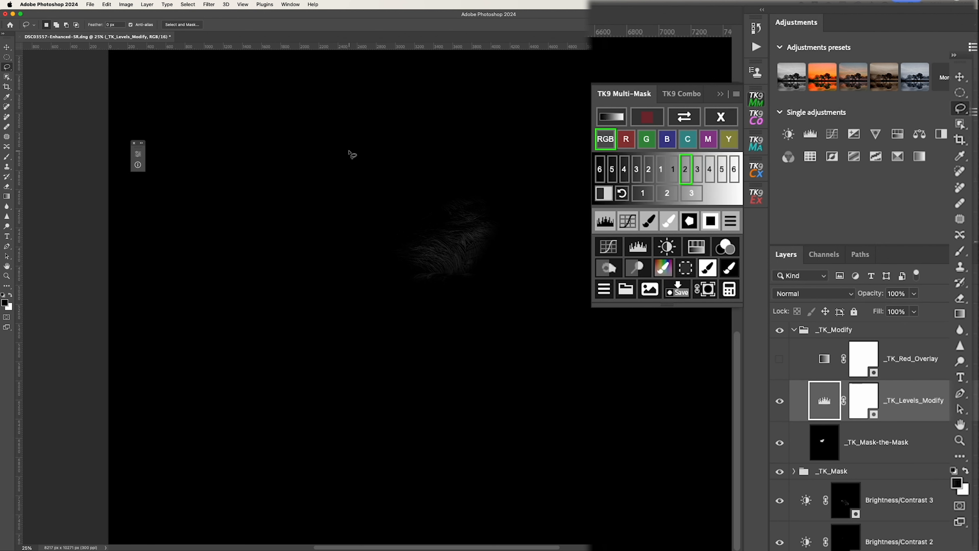
pyautogui.click(668, 246)
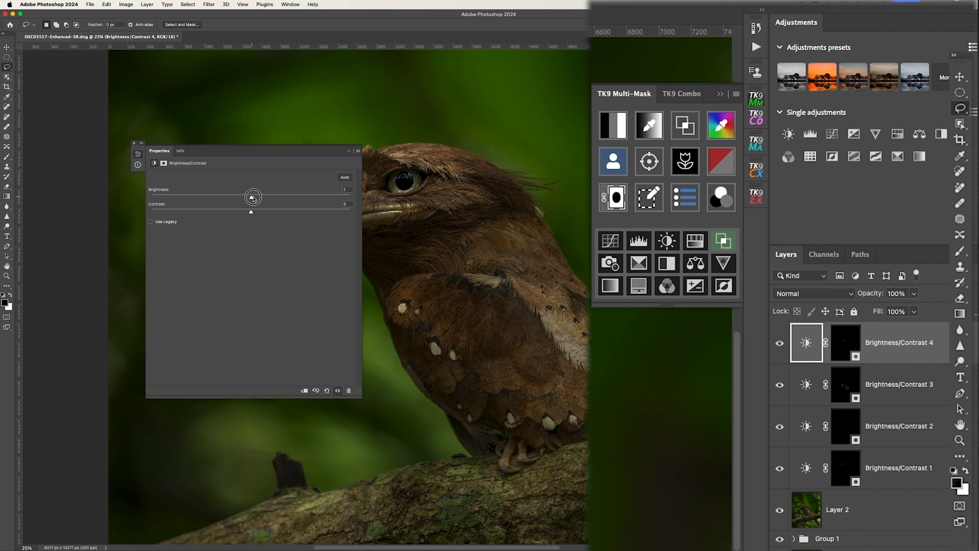
pyautogui.moveTo(253, 197); pyautogui.dragTo(339, 198)
pyautogui.moveTo(251, 212); pyautogui.dragTo(174, 219)
pyautogui.click(348, 150)
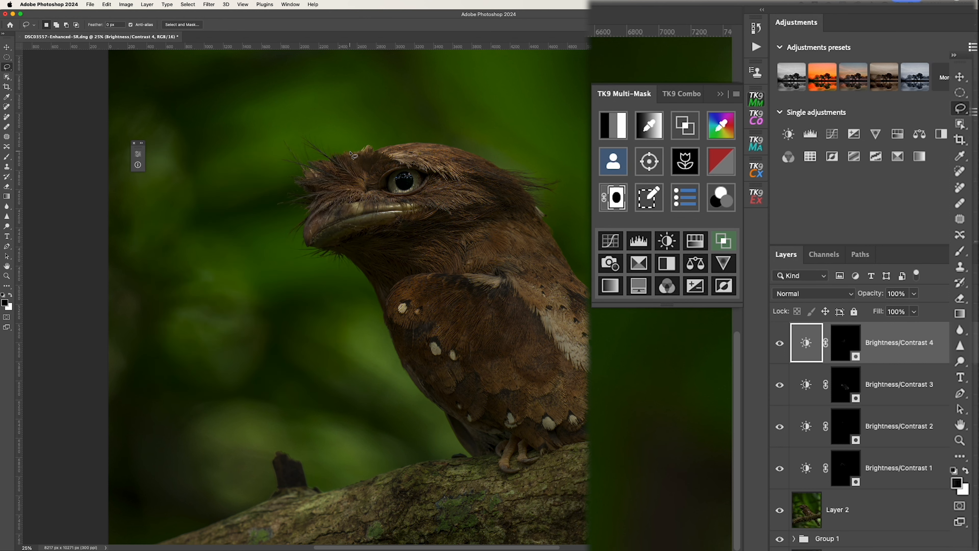
# Restrict a new RGB Darks 3 luminosity mask to a lasso selection on the bird's upper back and apply a 41.6-pixel Gaussian Blur
pyautogui.click(614, 125)
pyautogui.click(649, 174)
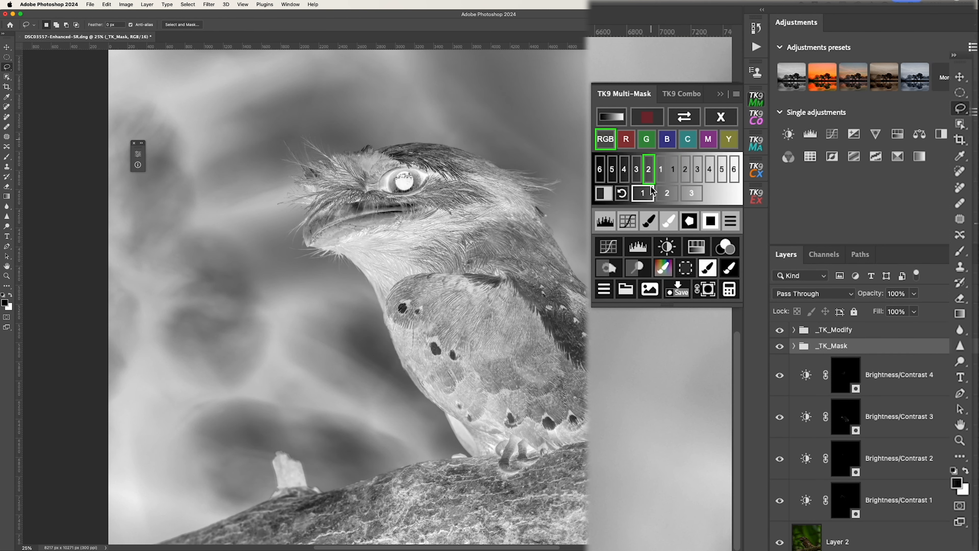
pyautogui.click(641, 180)
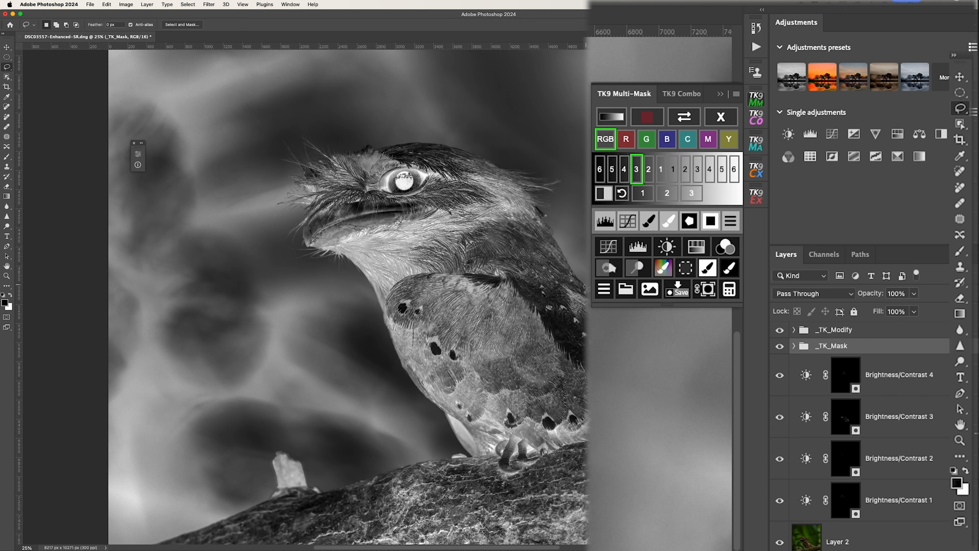
pyautogui.moveTo(552, 279)
pyautogui.mouseDown()
pyautogui.moveTo(587, 331)
pyautogui.moveTo(582, 288)
pyautogui.moveTo(551, 276)
pyautogui.mouseUp()
pyautogui.click(688, 223)
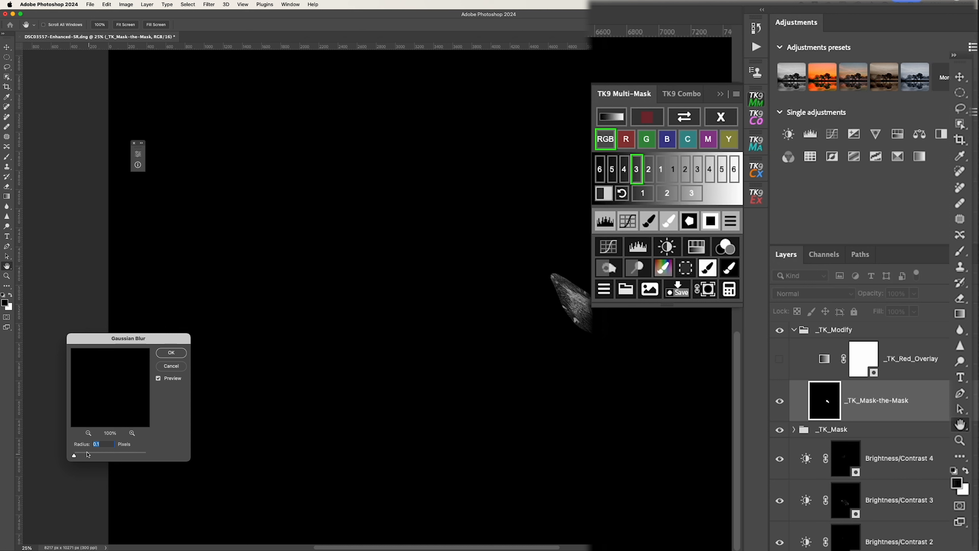
pyautogui.moveTo(108, 456); pyautogui.dragTo(112, 456)
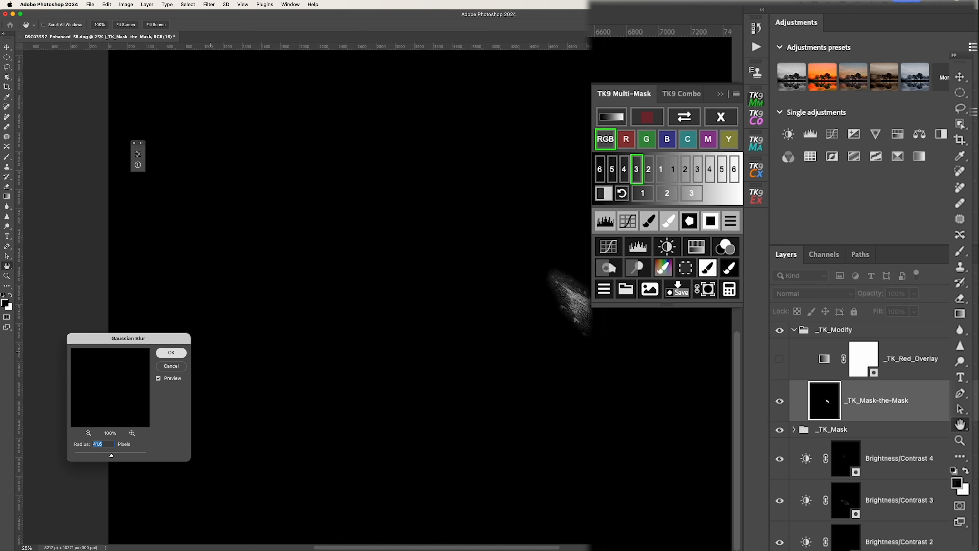
pyautogui.press('Return')
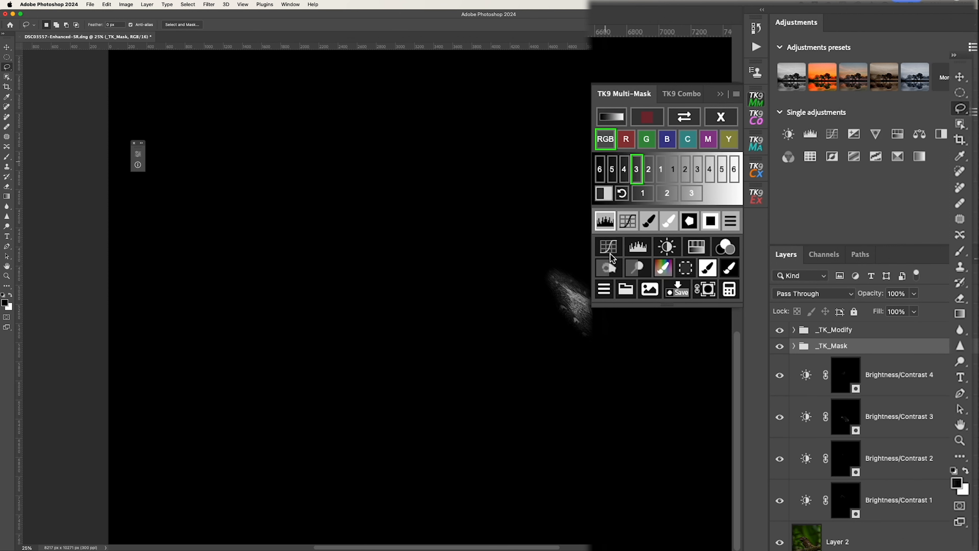
# Darken the upper-back mask with a Levels modification, setting the input black point to 75
pyautogui.click(609, 227)
pyautogui.moveTo(210, 233); pyautogui.dragTo(227, 234)
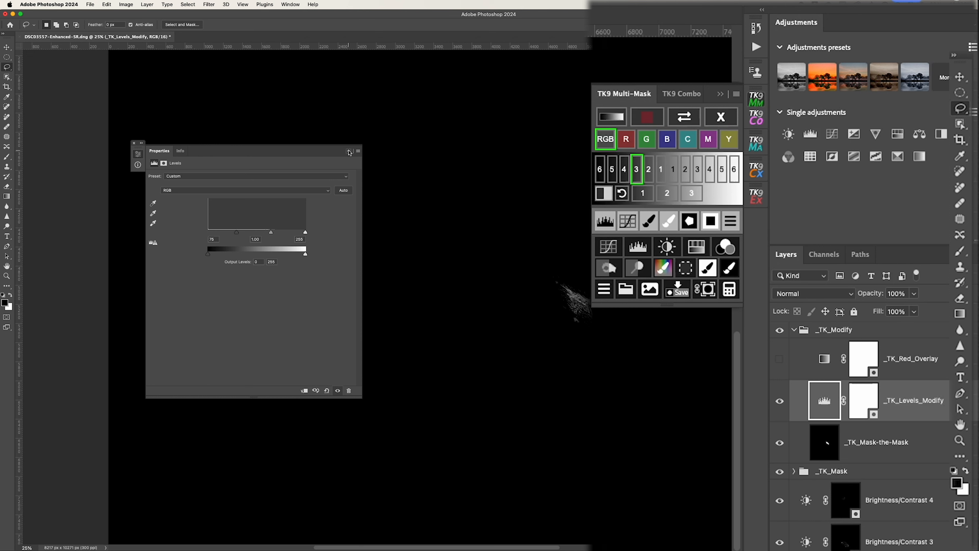
pyautogui.click(349, 152)
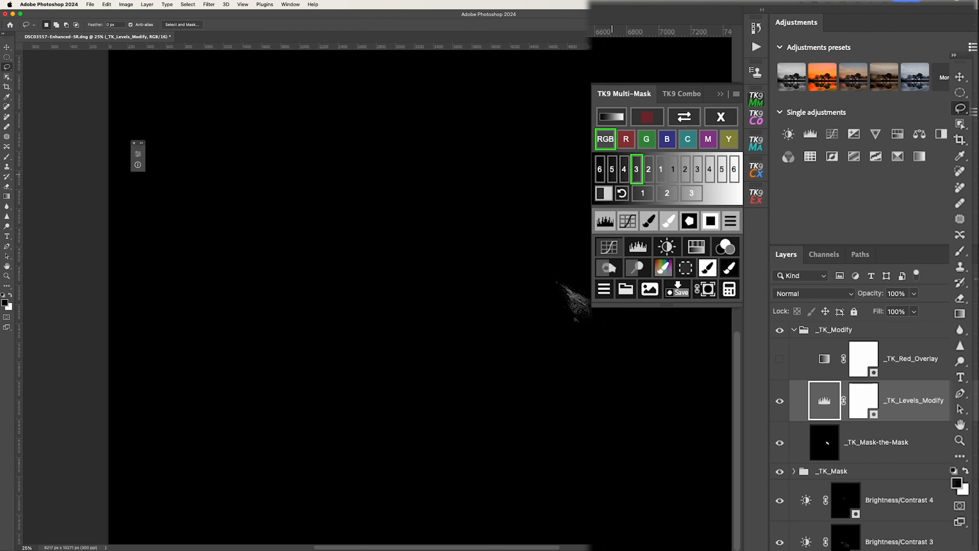
# Add a Curves adjustment through the upper-back mask and pull the midtones down to input 152, output 86
pyautogui.click(611, 246)
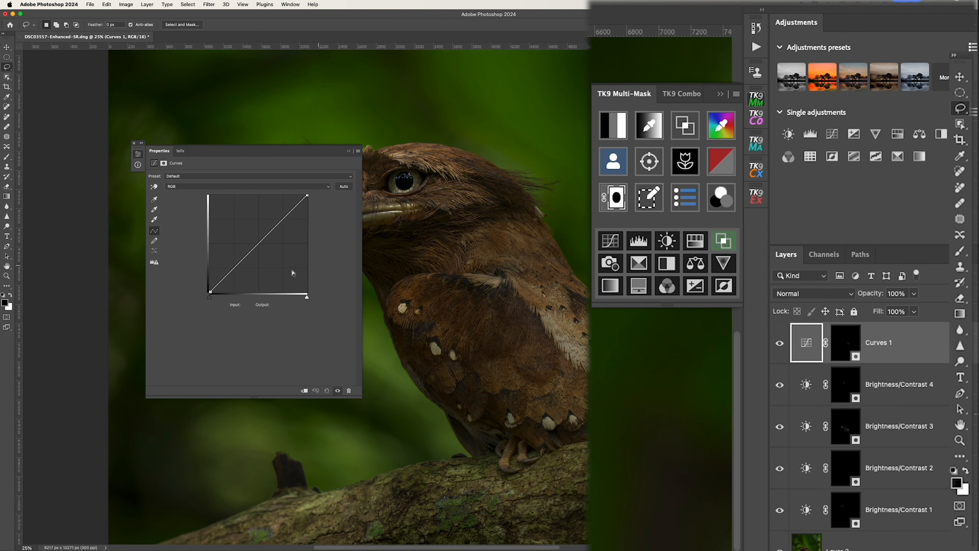
pyautogui.moveTo(258, 244); pyautogui.dragTo(267, 255)
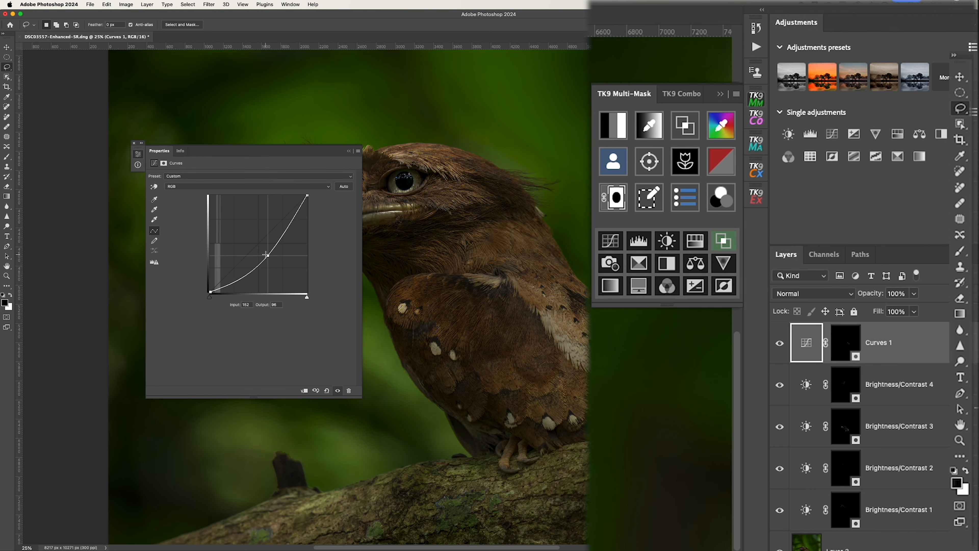
pyautogui.click(347, 152)
# Restrict a new RGB Darks 4 luminosity mask to a lasso selection of the wing and apply a 117.8-pixel Gaussian Blur
pyautogui.click(613, 127)
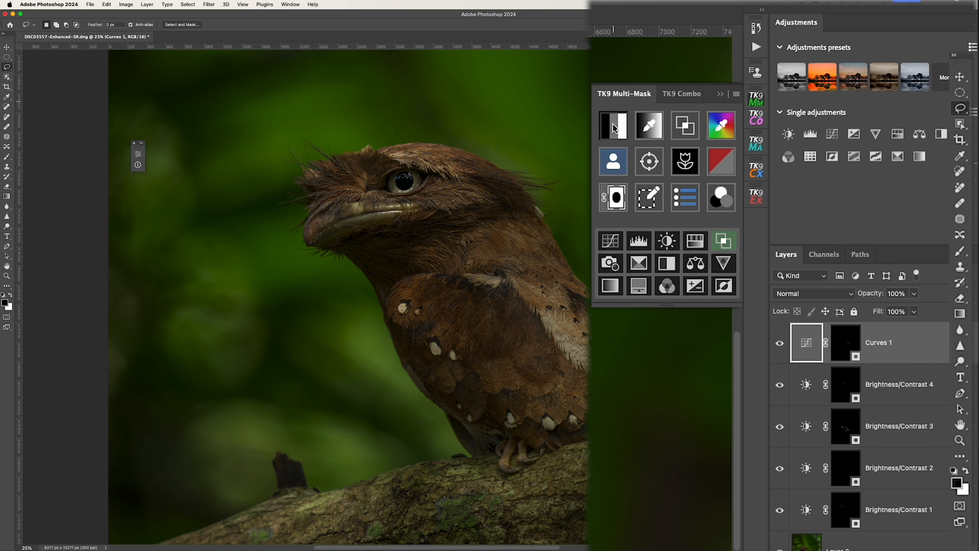
pyautogui.click(637, 170)
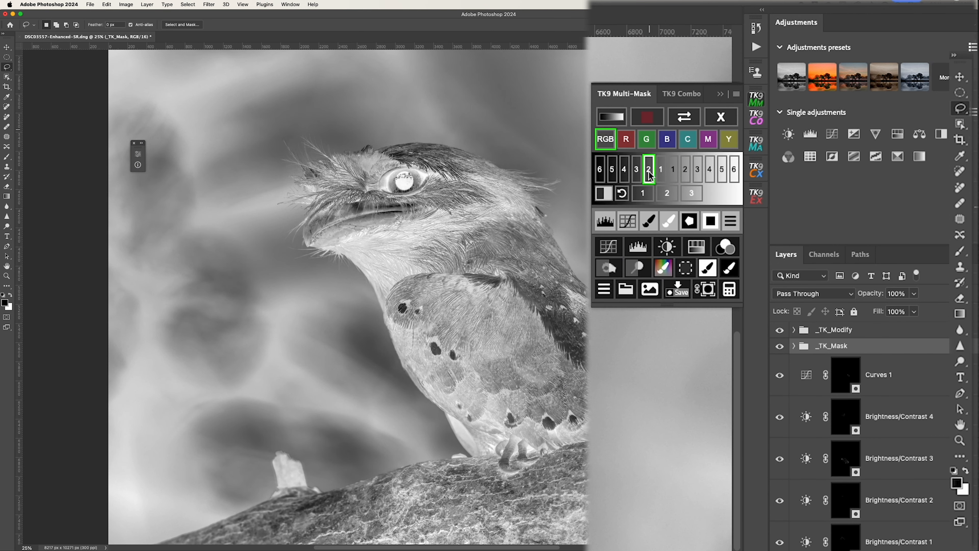
pyautogui.click(624, 170)
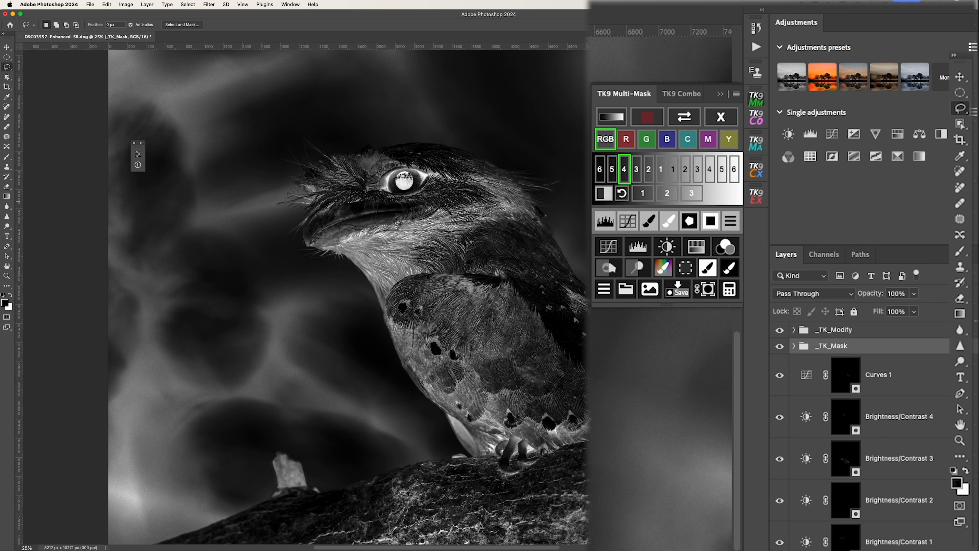
pyautogui.moveTo(510, 281)
pyautogui.mouseDown()
pyautogui.moveTo(414, 278)
pyautogui.moveTo(389, 300)
pyautogui.moveTo(391, 332)
pyautogui.moveTo(416, 380)
pyautogui.moveTo(452, 411)
pyautogui.moveTo(543, 441)
pyautogui.moveTo(581, 438)
pyautogui.mouseUp()
pyautogui.moveTo(582, 390)
pyautogui.mouseDown()
pyautogui.moveTo(570, 347)
pyautogui.moveTo(526, 288)
pyautogui.moveTo(509, 280)
pyautogui.mouseUp()
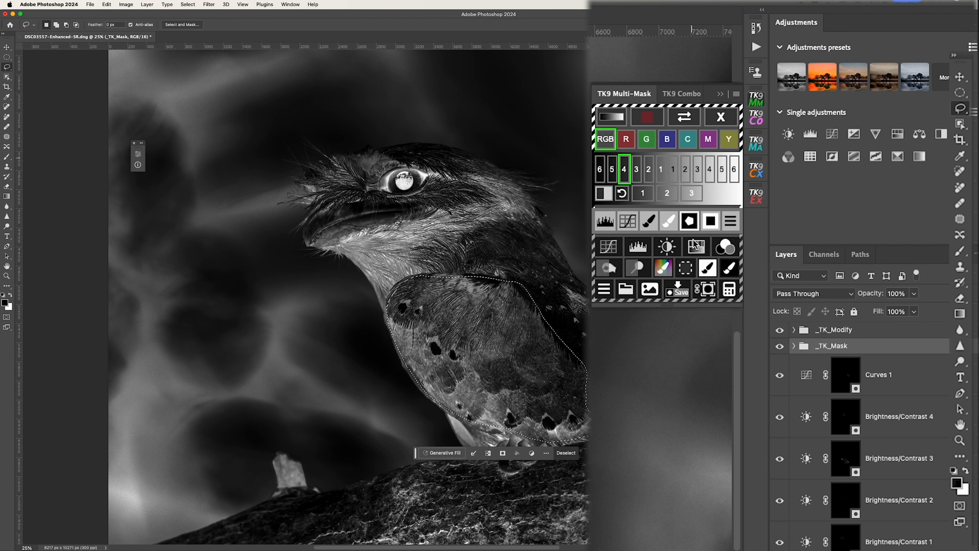
pyautogui.click(650, 228)
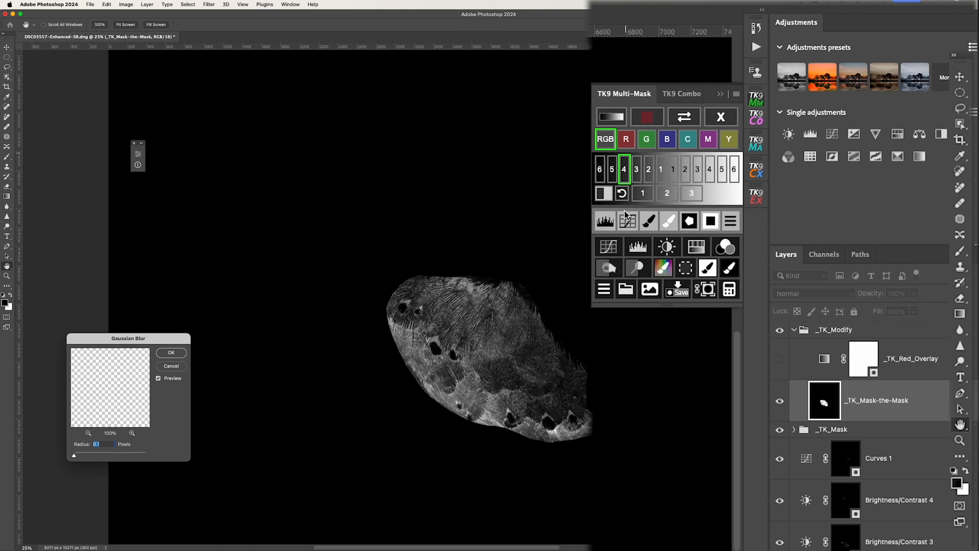
pyautogui.moveTo(74, 457); pyautogui.dragTo(122, 455)
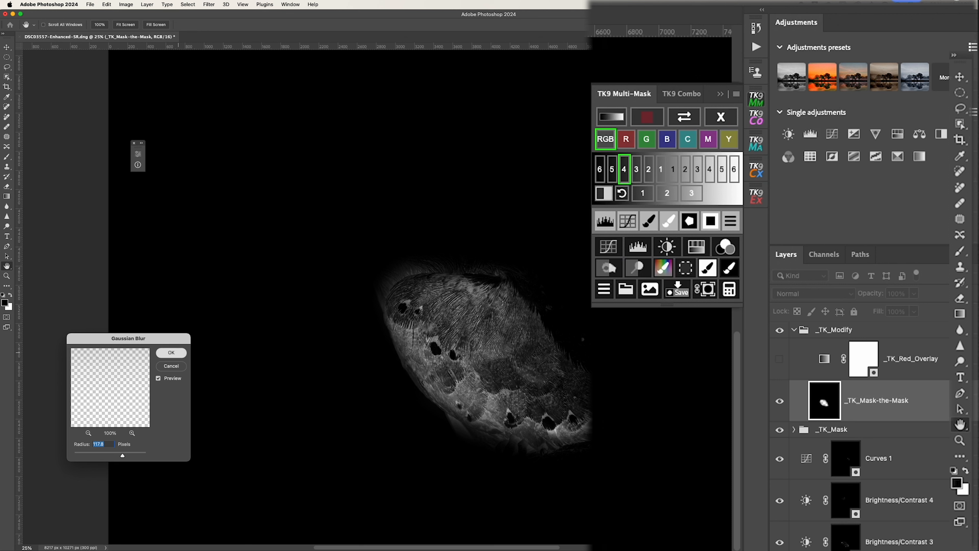
pyautogui.press('Return')
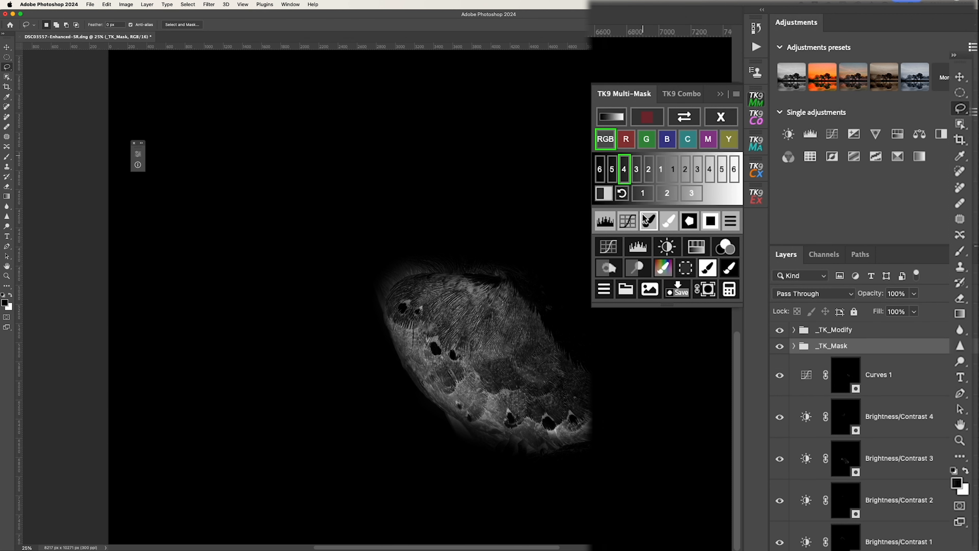
# Paint black around the wing mask's outer edges to remove the blur spill beyond the feathers
pyautogui.press('[')
pyautogui.press('[')
pyautogui.press('[')
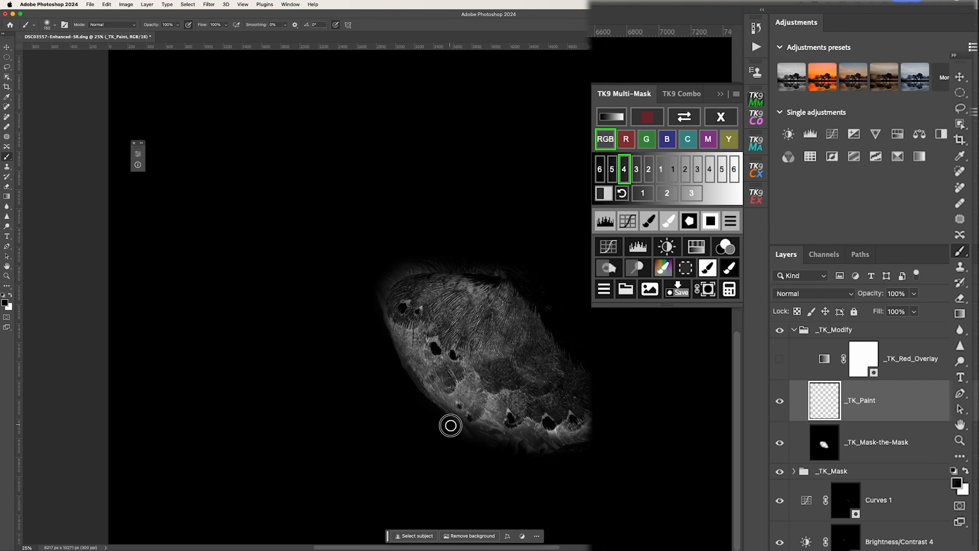
pyautogui.moveTo(454, 425)
pyautogui.mouseDown()
pyautogui.moveTo(484, 460)
pyautogui.moveTo(470, 434)
pyautogui.moveTo(532, 455)
pyautogui.moveTo(500, 445)
pyautogui.mouseUp()
pyautogui.press(']')
pyautogui.press(']')
pyautogui.moveTo(378, 278)
pyautogui.mouseDown()
pyautogui.moveTo(376, 308)
pyautogui.moveTo(376, 287)
pyautogui.moveTo(431, 260)
pyautogui.moveTo(516, 271)
pyautogui.moveTo(555, 319)
pyautogui.moveTo(587, 322)
pyautogui.mouseUp()
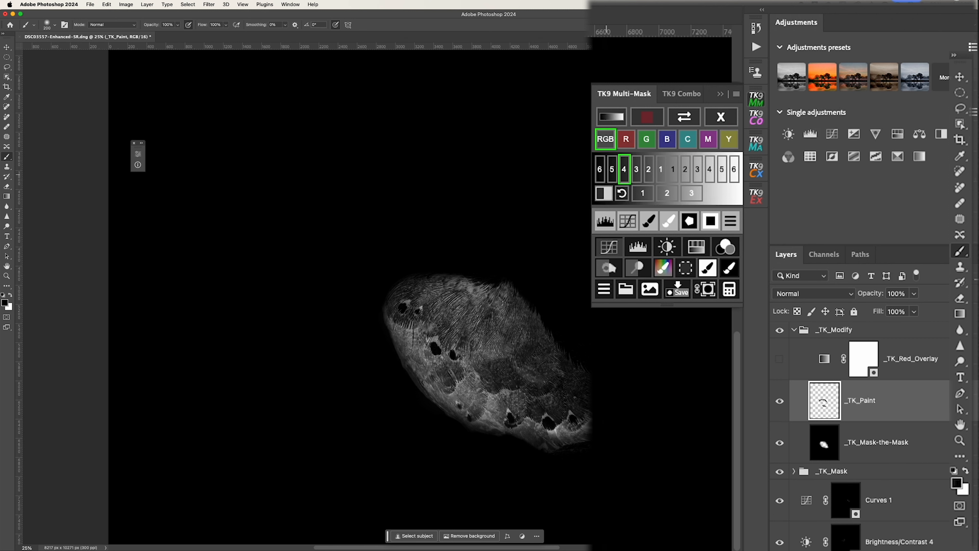
# Add a Curves adjustment through the wing mask and pull its midpoint slightly down
pyautogui.click(609, 246)
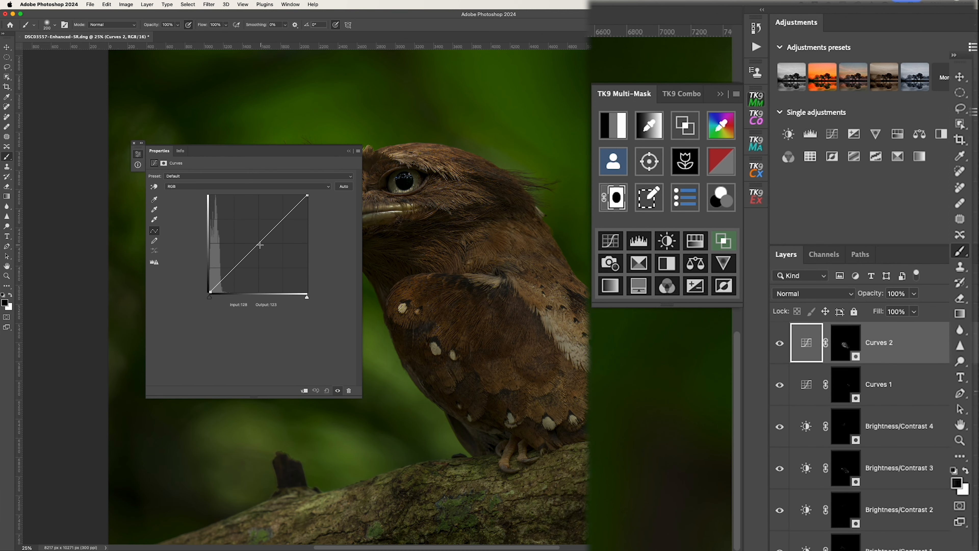
pyautogui.moveTo(260, 245); pyautogui.dragTo(261, 247)
pyautogui.click(349, 151)
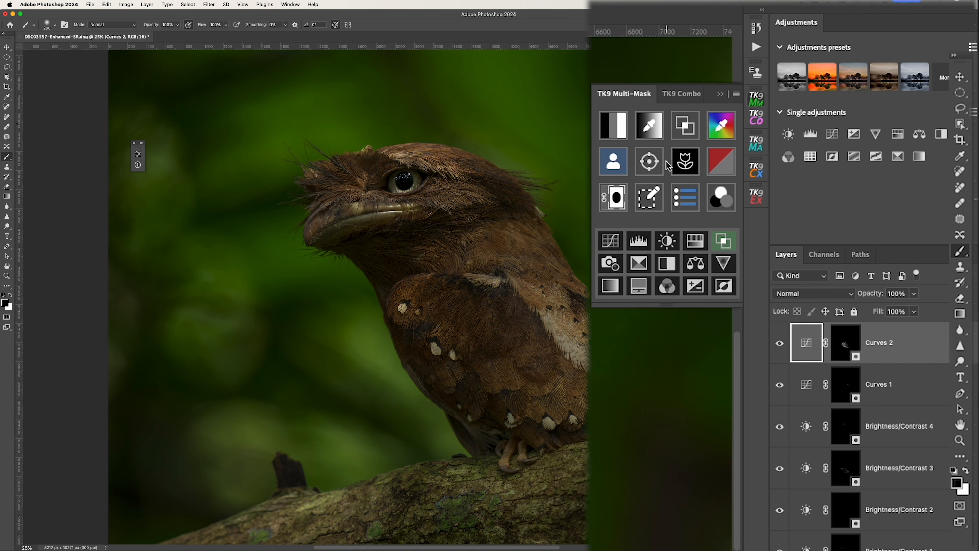
# Build a new RGB Lights 1 luminosity mask and draw a lasso selection around the tail below the branch
pyautogui.press('super+minus')
pyautogui.press('super+minus')
pyautogui.scroll(-6, 521, 289)
pyautogui.hscroll(5, 520, 290)
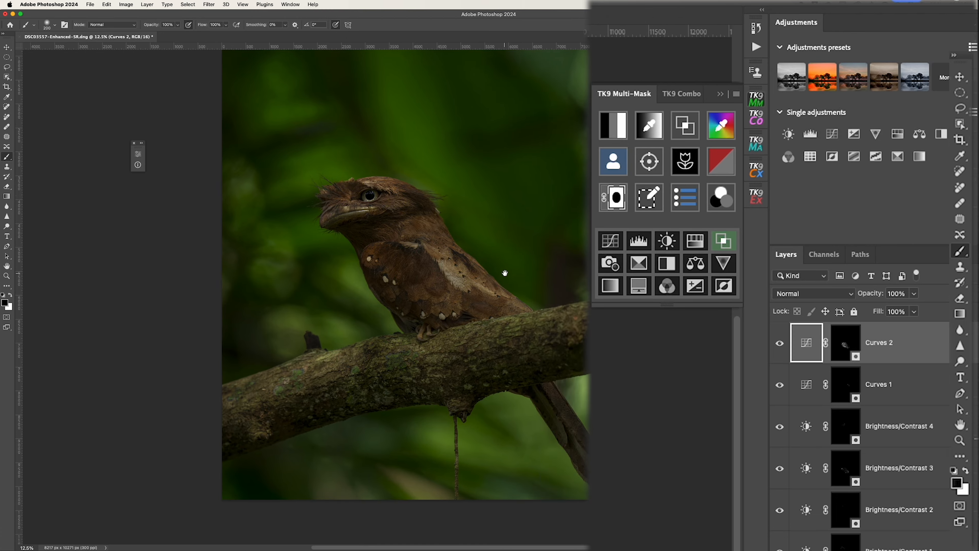
pyautogui.click(672, 132)
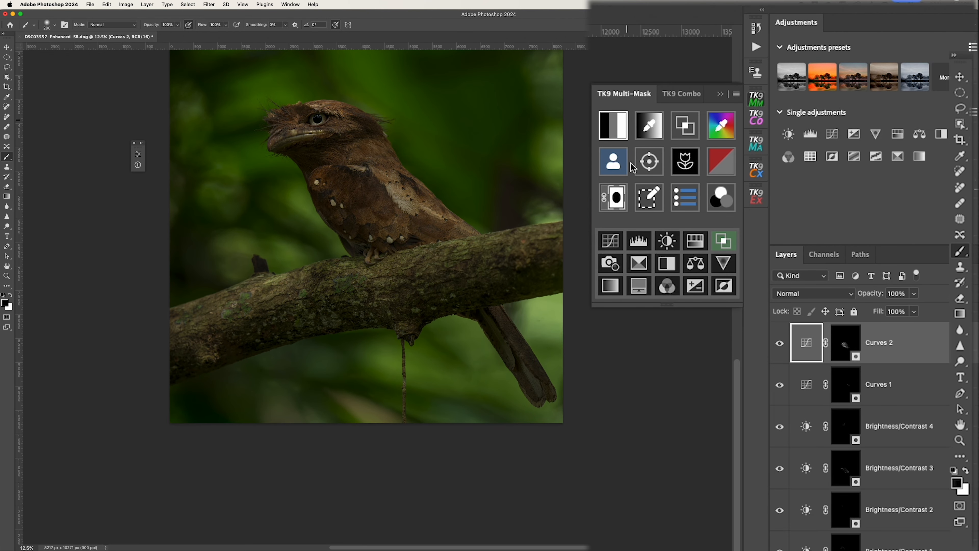
pyautogui.click(686, 174)
pyautogui.click(673, 170)
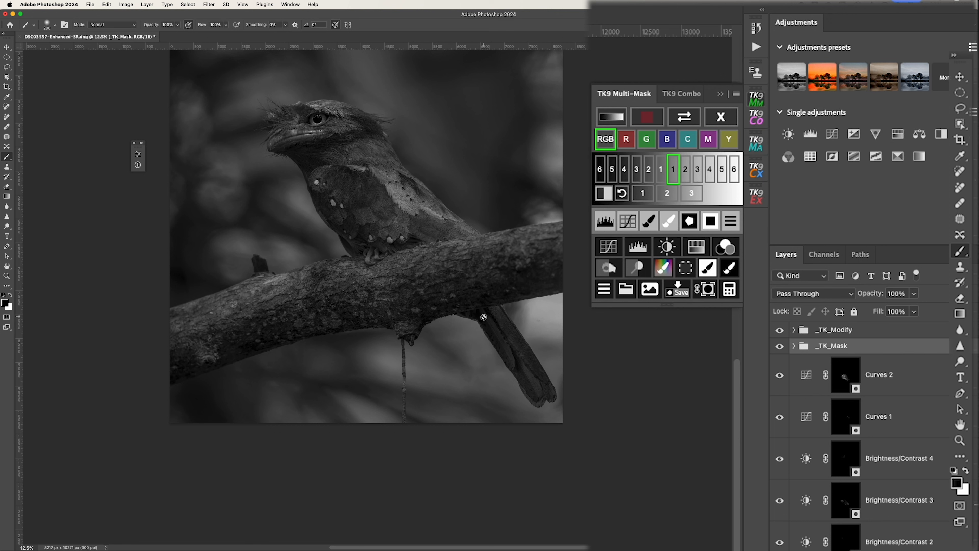
pyautogui.press('l')
pyautogui.moveTo(476, 313)
pyautogui.mouseDown()
pyautogui.moveTo(540, 397)
pyautogui.moveTo(544, 381)
pyautogui.moveTo(499, 313)
pyautogui.moveTo(486, 301)
pyautogui.moveTo(476, 311)
pyautogui.mouseUp()
# Restrict the Lights 1 mask to the tail selection and soften it with a 197.1-pixel Gaussian Blur
pyautogui.click(673, 226)
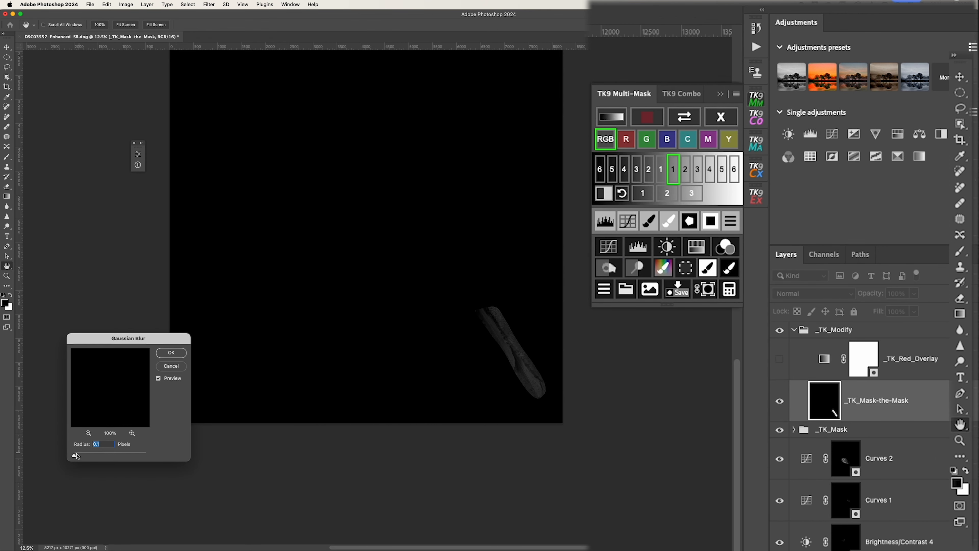
pyautogui.moveTo(82, 455); pyautogui.dragTo(108, 455)
pyautogui.moveTo(121, 456); pyautogui.dragTo(134, 460)
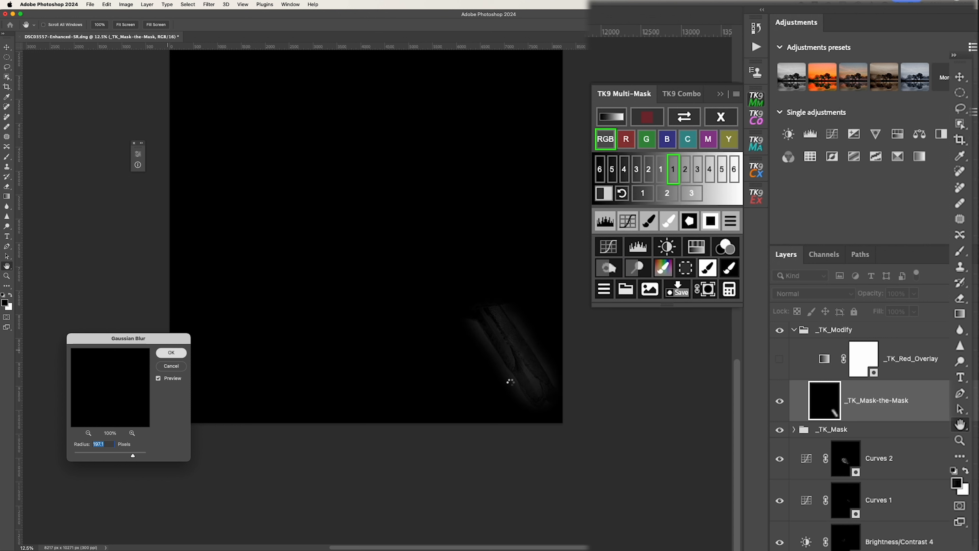
pyautogui.press('Return')
# Brighten the tail mask with a Levels modification, lowering the input white point to 117
pyautogui.click(605, 221)
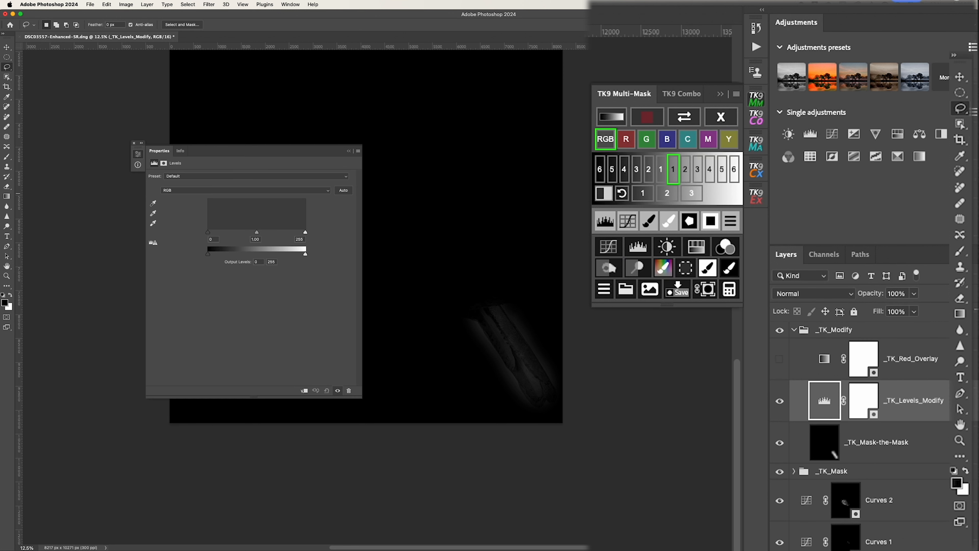
pyautogui.moveTo(209, 233); pyautogui.dragTo(213, 234)
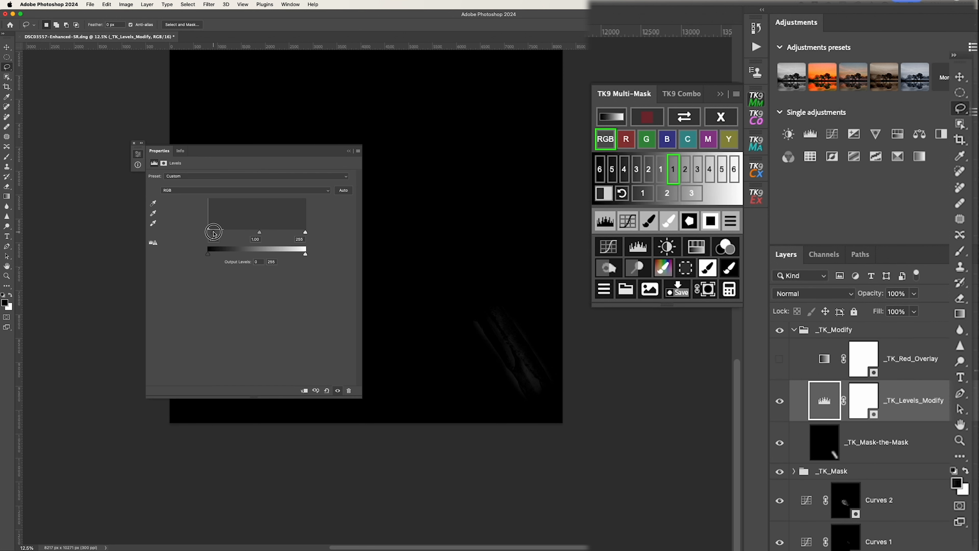
pyautogui.moveTo(305, 233); pyautogui.dragTo(212, 233)
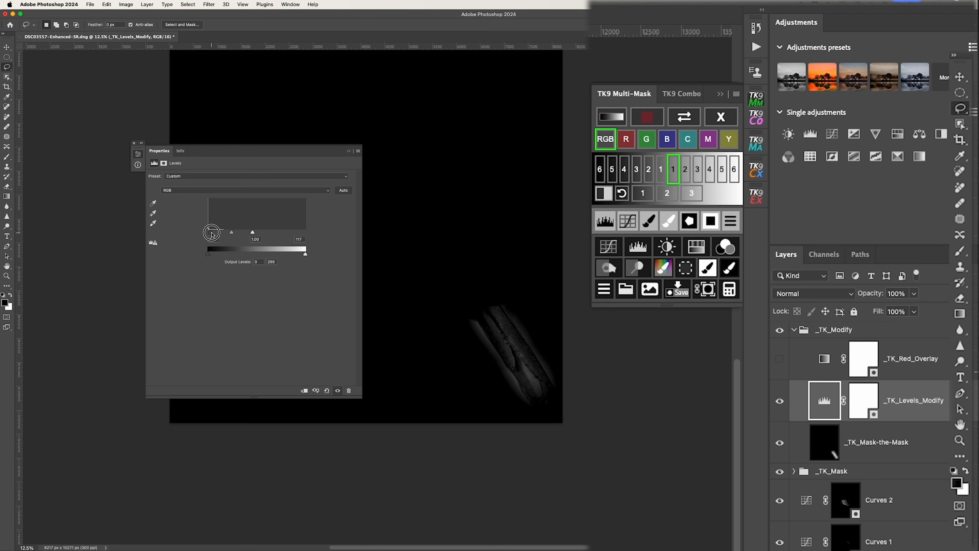
pyautogui.click(349, 149)
# Paint black along both sides of the tail mask to remove the blur spill
pyautogui.click(649, 220)
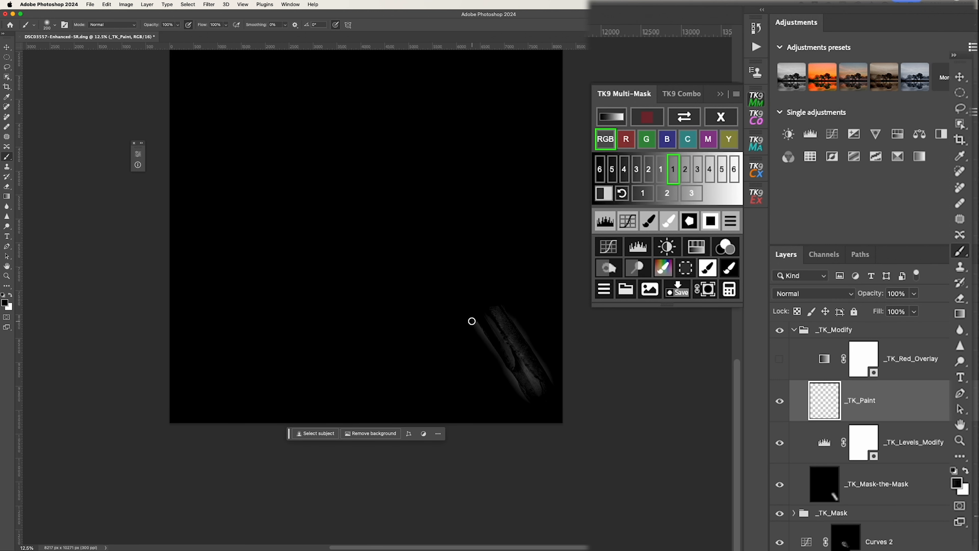
pyautogui.press(']')
pyautogui.moveTo(517, 306); pyautogui.dragTo(571, 400)
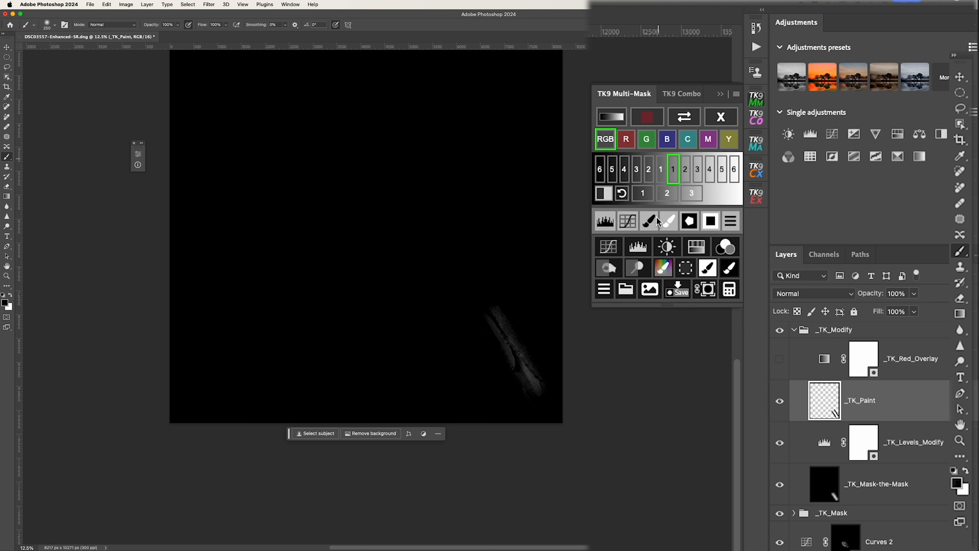
# Dodge the highlights along the tail mask and adjust the tail through it with a Brightness/Contrast layer
pyautogui.click(735, 223)
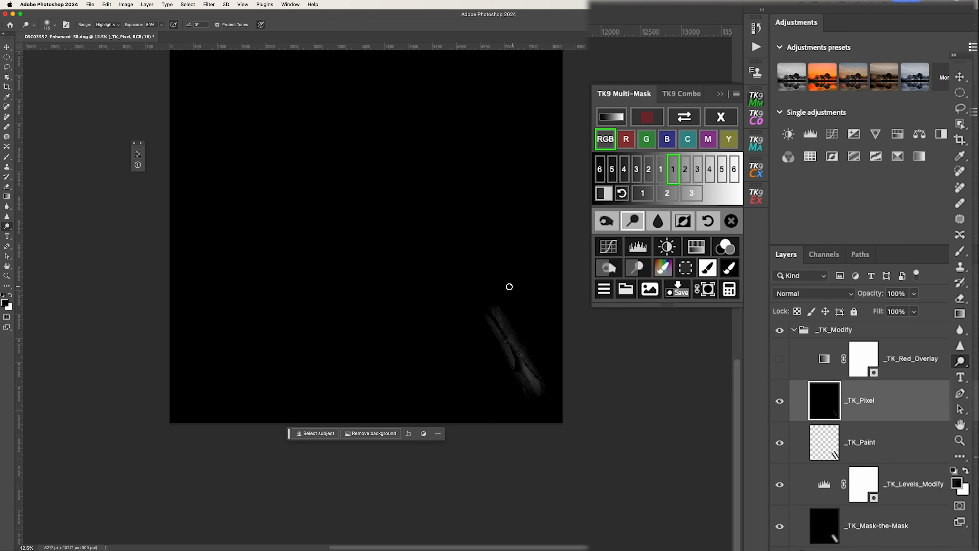
pyautogui.press(']')
pyautogui.press(']')
pyautogui.moveTo(502, 319)
pyautogui.mouseDown()
pyautogui.moveTo(526, 377)
pyautogui.moveTo(494, 324)
pyautogui.moveTo(551, 405)
pyautogui.mouseUp()
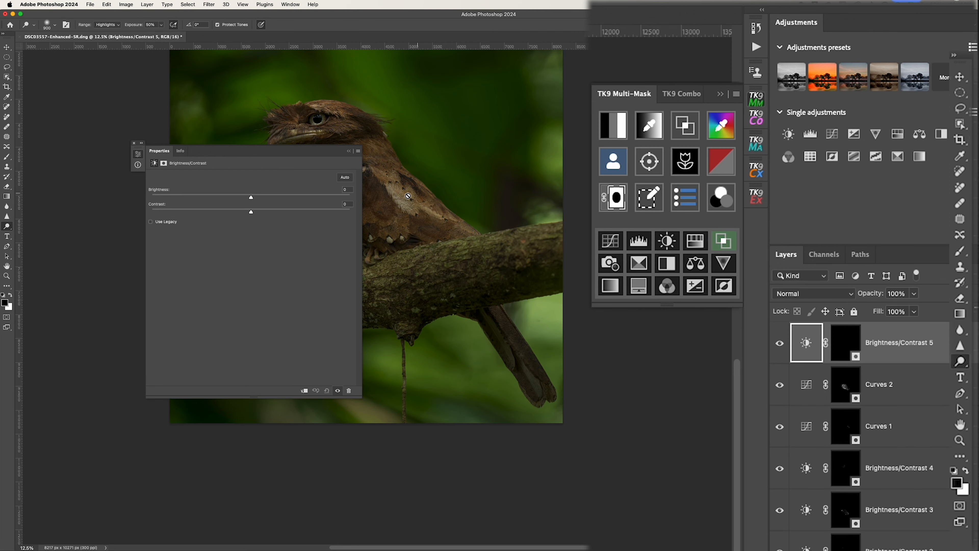
pyautogui.moveTo(322, 203); pyautogui.dragTo(356, 210)
pyautogui.click(349, 151)
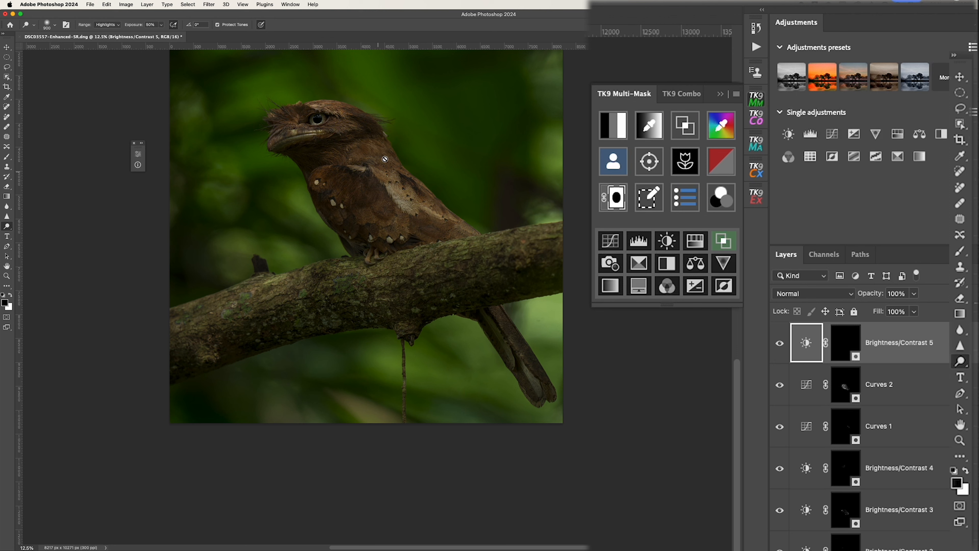
# Restrict a new RGB Lights 2 luminosity mask to a lasso selection of the branch and apply a 182.4-pixel Gaussian Blur
pyautogui.click(616, 127)
pyautogui.click(685, 170)
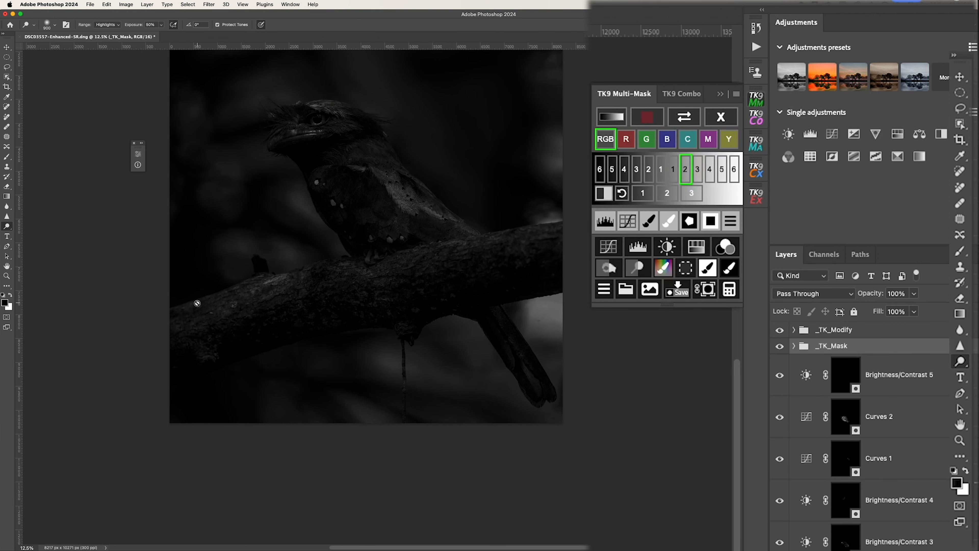
pyautogui.press('l')
pyautogui.moveTo(166, 314)
pyautogui.mouseDown()
pyautogui.moveTo(279, 274)
pyautogui.moveTo(424, 243)
pyautogui.moveTo(542, 227)
pyautogui.moveTo(579, 250)
pyautogui.moveTo(560, 283)
pyautogui.moveTo(470, 303)
pyautogui.moveTo(415, 335)
pyautogui.moveTo(369, 321)
pyautogui.moveTo(203, 361)
pyautogui.moveTo(140, 334)
pyautogui.moveTo(135, 315)
pyautogui.mouseUp()
pyautogui.click(692, 223)
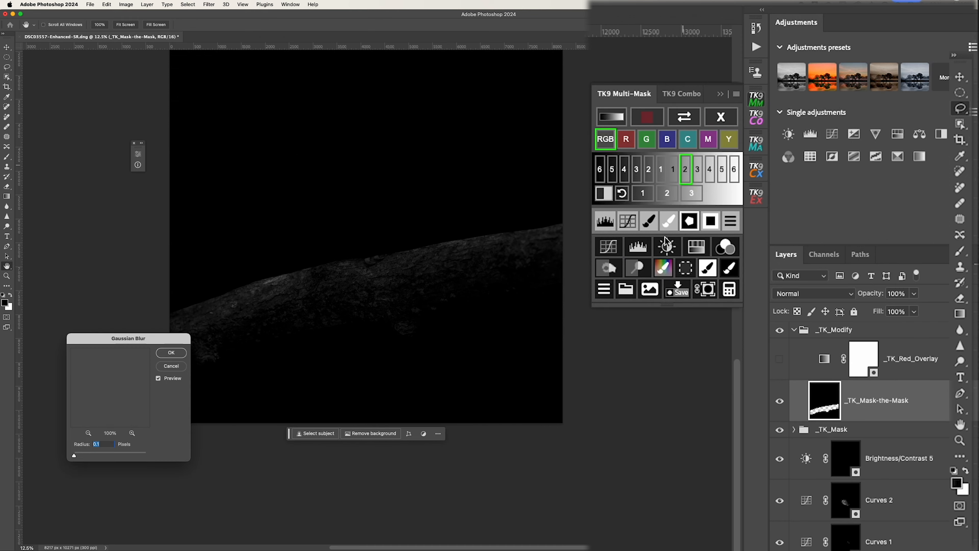
pyautogui.moveTo(75, 455); pyautogui.dragTo(131, 454)
pyautogui.click(168, 354)
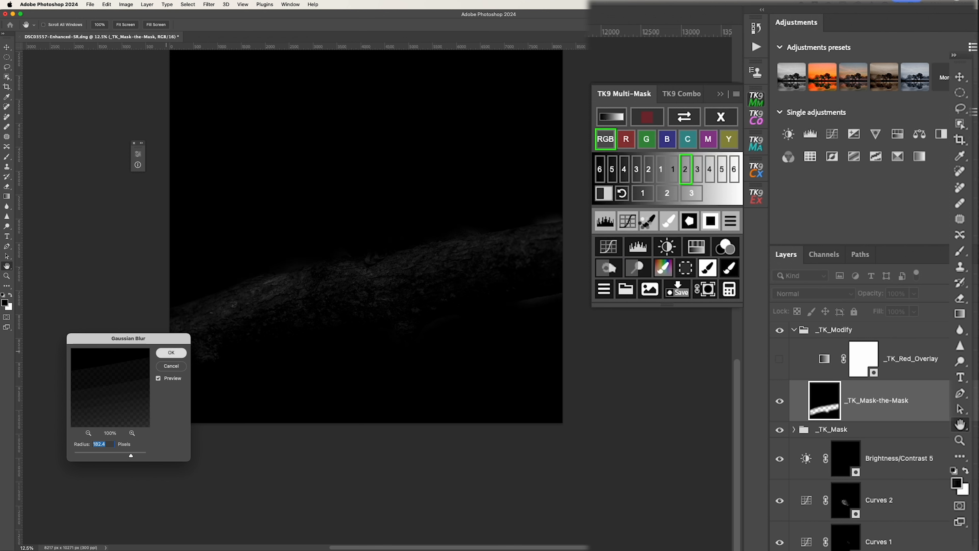
# Paint black with an enlarged brush above and below the branch mask to clean up its edges
pyautogui.click(649, 220)
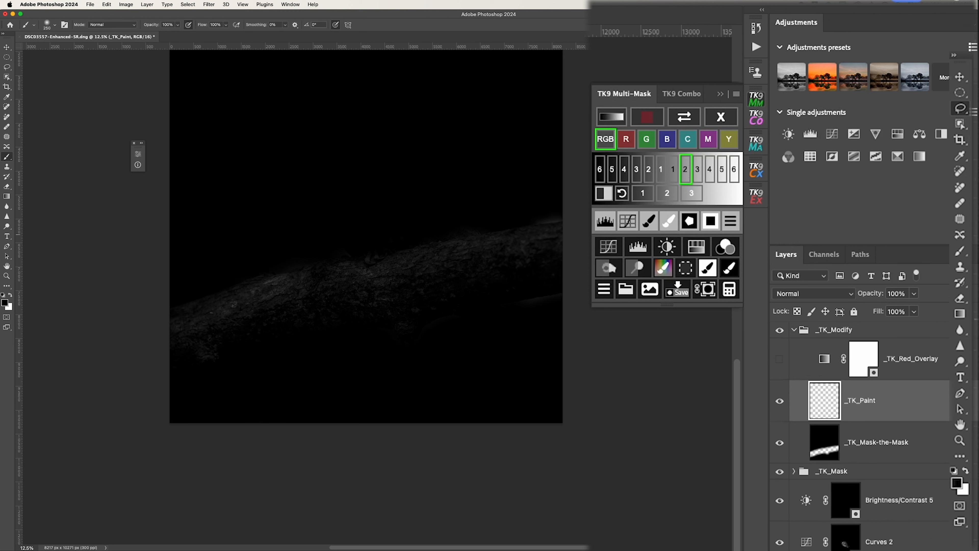
pyautogui.press(']')
pyautogui.press(']')
pyautogui.press(']')
pyautogui.moveTo(275, 261); pyautogui.dragTo(301, 255)
pyautogui.click(312, 247)
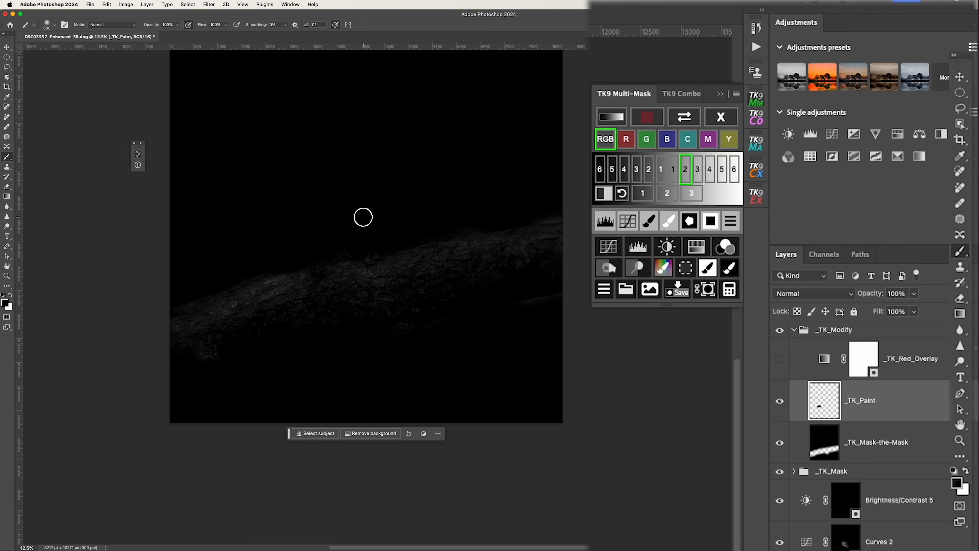
pyautogui.press('super+z')
pyautogui.press(']')
pyautogui.press(']')
pyautogui.press(']')
pyautogui.moveTo(298, 246); pyautogui.dragTo(542, 205)
pyautogui.moveTo(531, 324)
pyautogui.mouseDown()
pyautogui.moveTo(551, 317)
pyautogui.moveTo(396, 360)
pyautogui.moveTo(328, 368)
pyautogui.mouseUp()
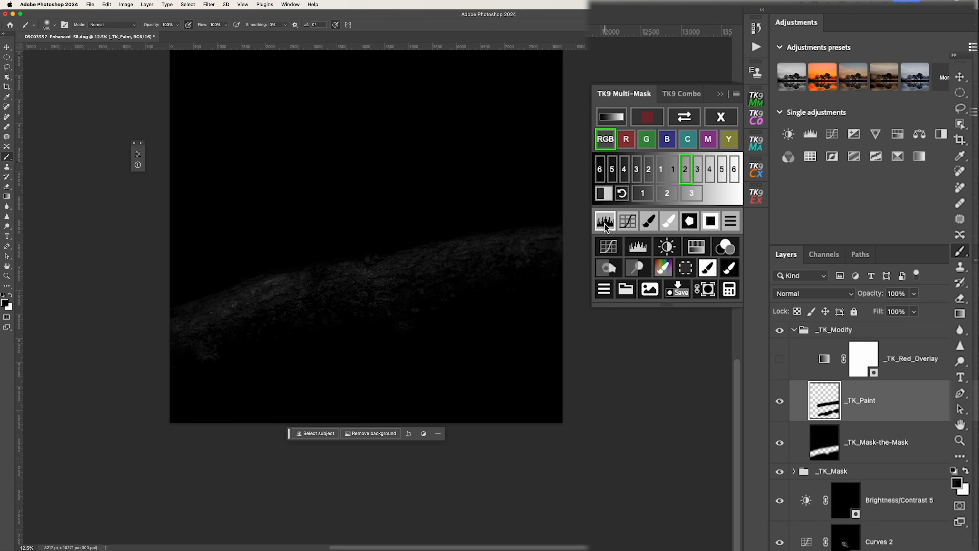
# Brighten the branch mask with a Levels modification, setting the input white point to 131
pyautogui.click(614, 270)
pyautogui.moveTo(305, 233); pyautogui.dragTo(280, 234)
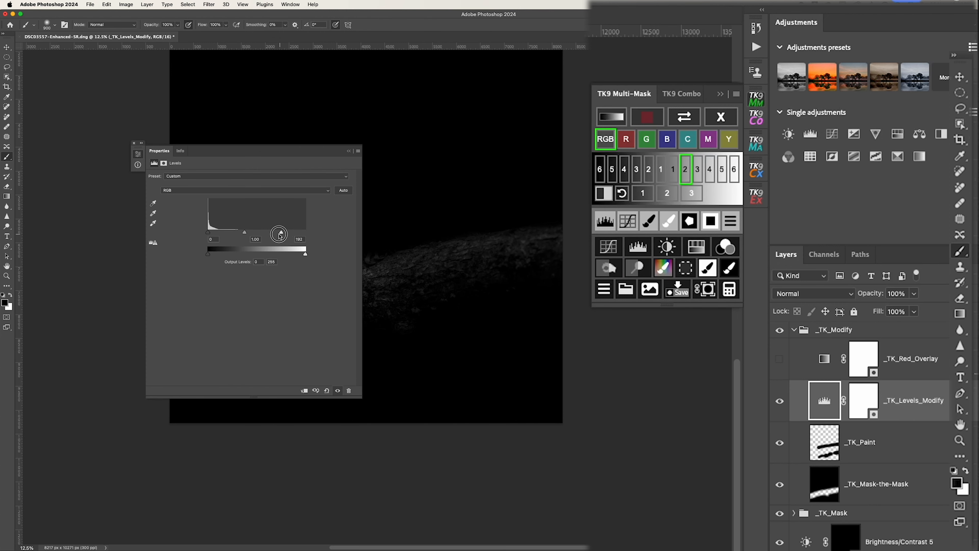
pyautogui.moveTo(291, 153); pyautogui.dragTo(715, 215)
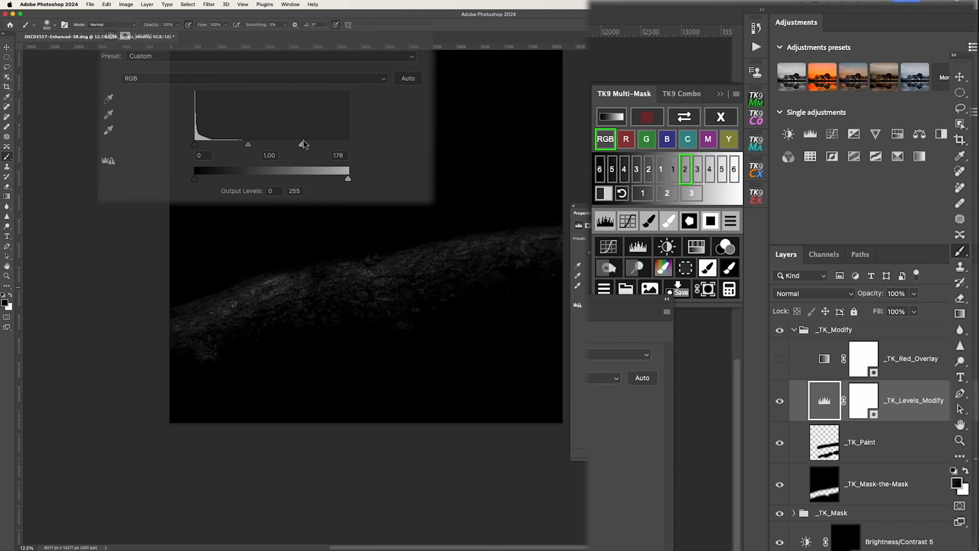
pyautogui.moveTo(295, 146); pyautogui.dragTo(273, 146)
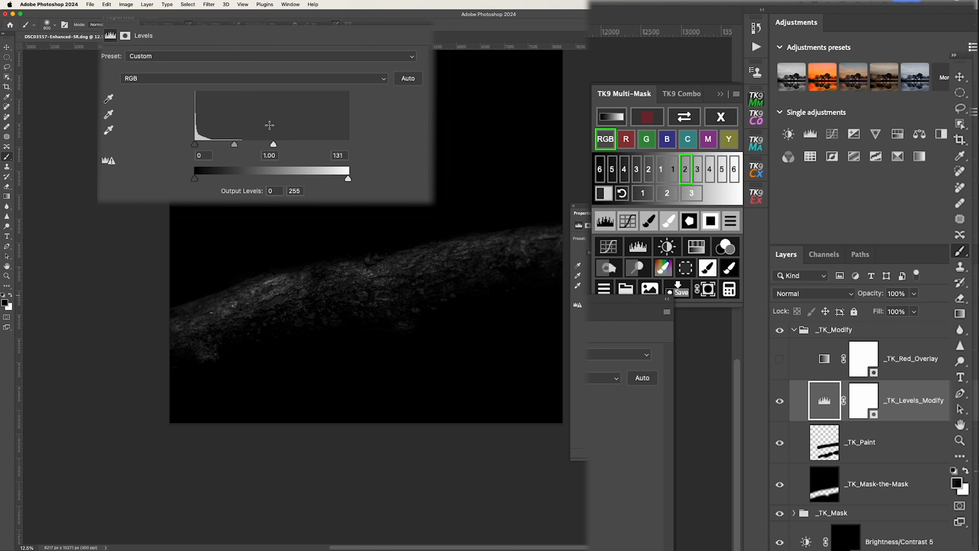
# Nudge the branch mask's black input level and brighten the branch through a Brightness/Contrast layer with brightness 92 and contrast -41
pyautogui.moveTo(195, 145); pyautogui.dragTo(197, 146)
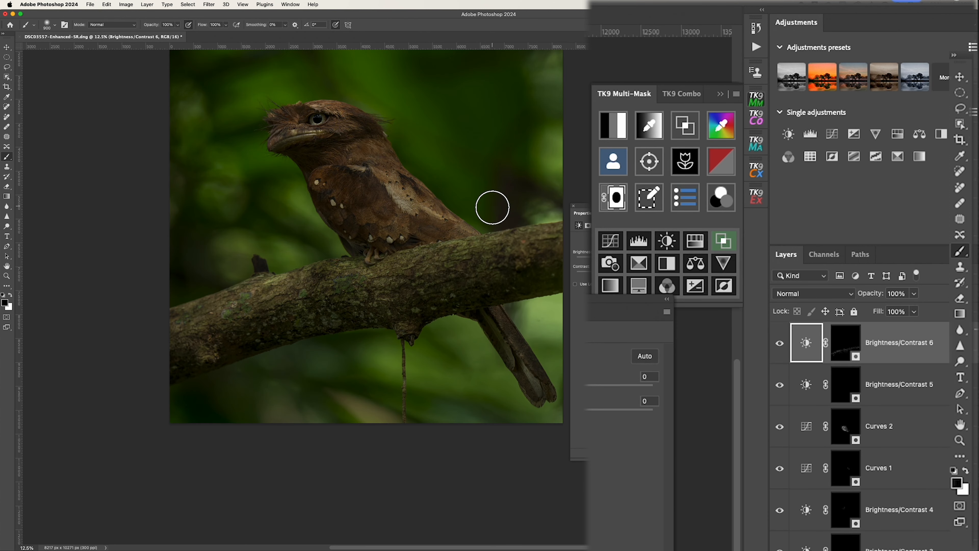
pyautogui.moveTo(586, 439); pyautogui.dragTo(724, 451)
pyautogui.moveTo(591, 478); pyautogui.dragTo(409, 473)
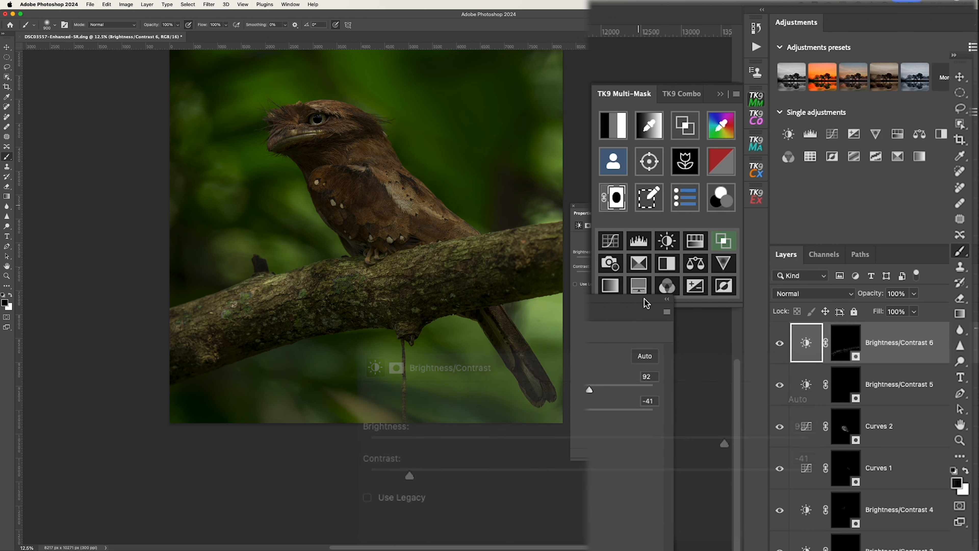
pyautogui.click(667, 299)
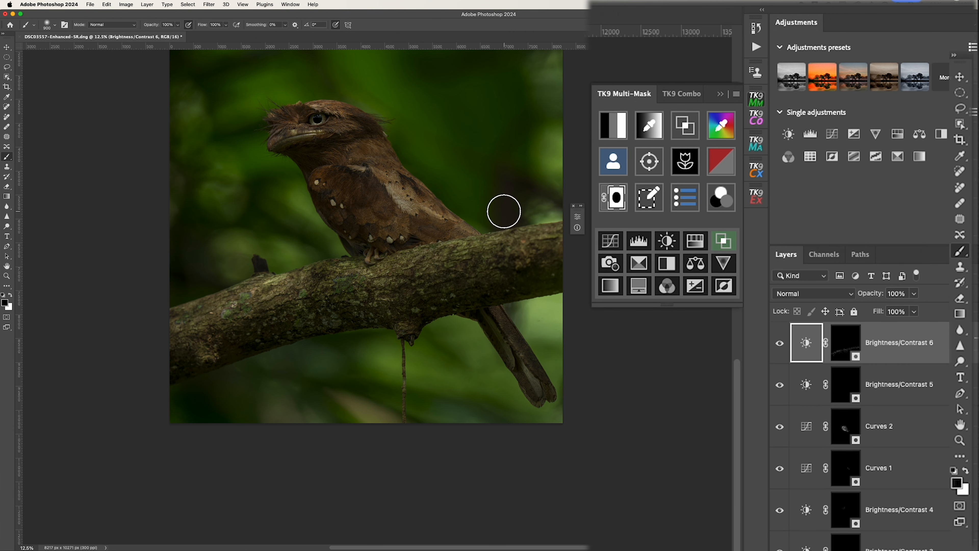
# Create a new layer above the adjustments and stamp all visible layers into it
pyautogui.moveTo(505, 188); pyautogui.dragTo(511, 262)
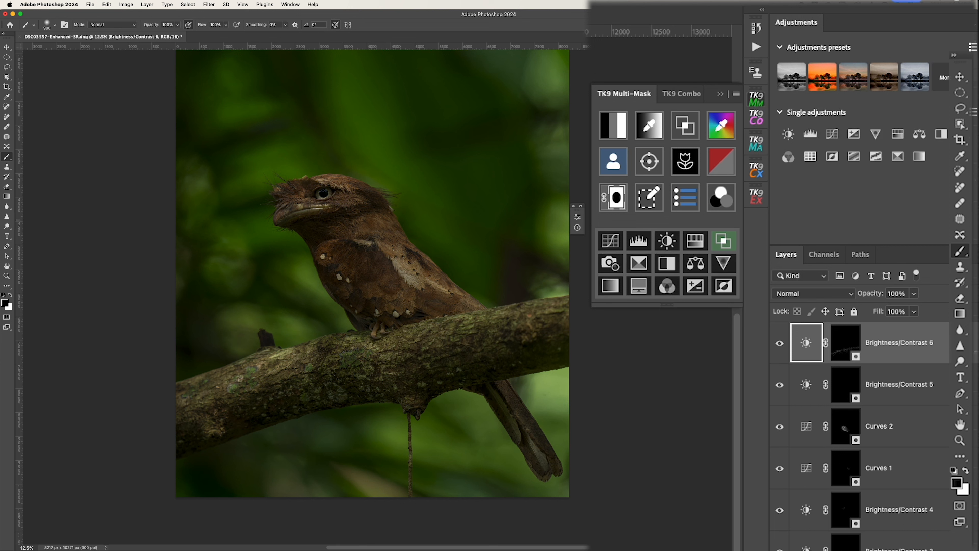
pyautogui.press('super+shift+alt+n')
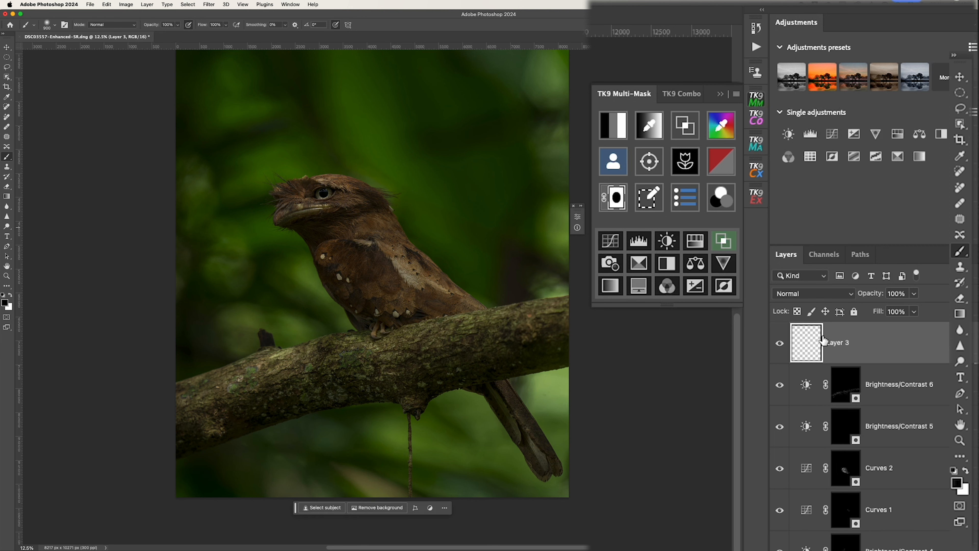
pyautogui.press('super+shift+alt+e')
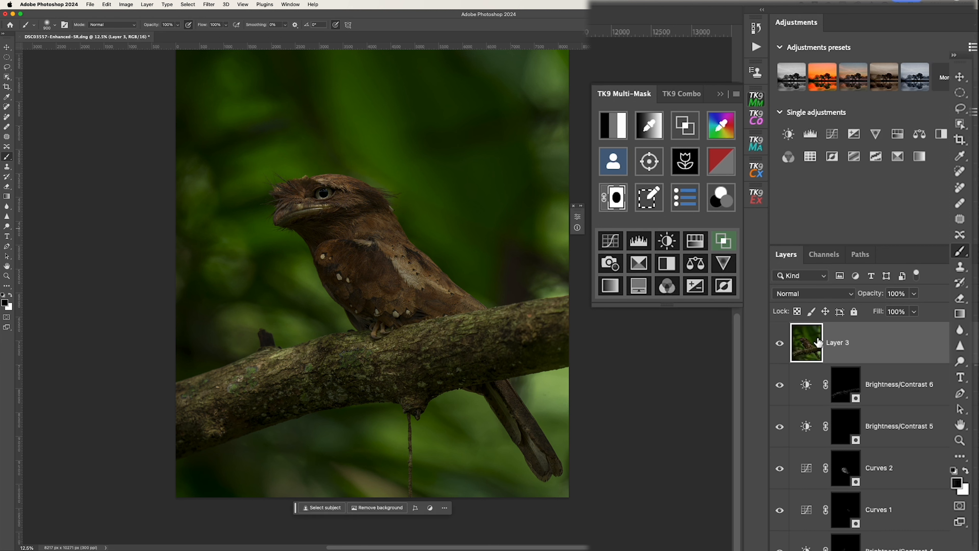
pyautogui.click(753, 119)
pyautogui.click(657, 315)
pyautogui.click(657, 316)
pyautogui.click(657, 312)
pyautogui.click(657, 312)
pyautogui.click(658, 310)
pyautogui.click(658, 312)
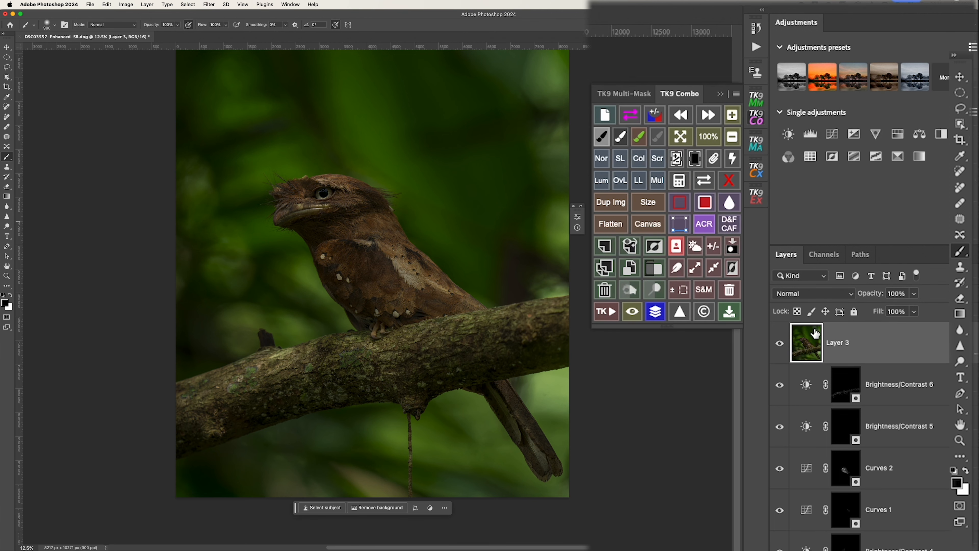
pyautogui.click(756, 99)
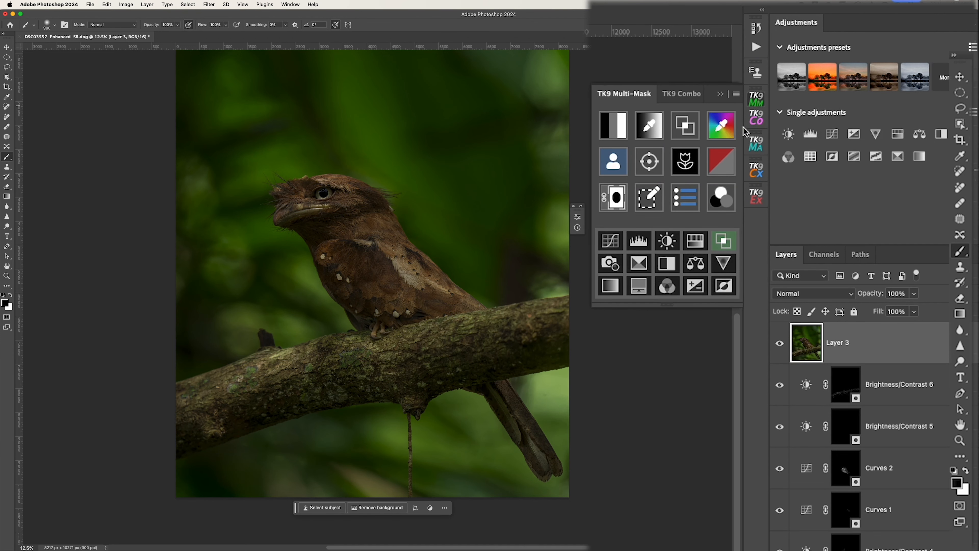
# Create a colour mask from a dark brown (#38230d) sampled on the bird's chest
pyautogui.click(721, 125)
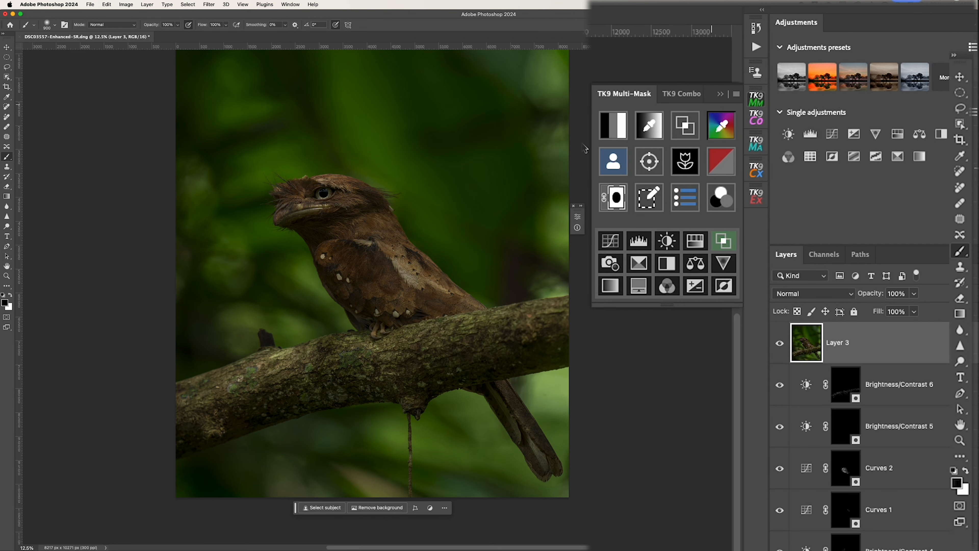
pyautogui.click(322, 249)
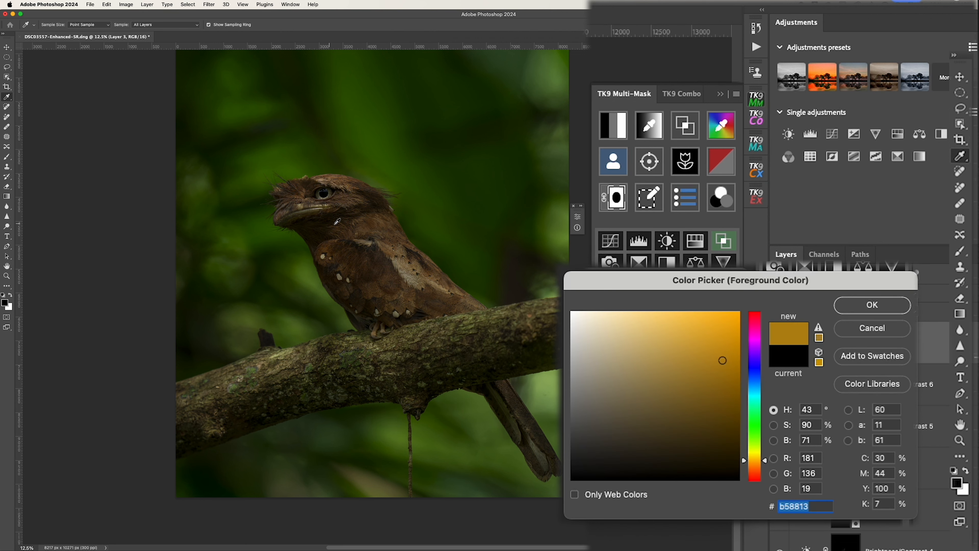
pyautogui.click(326, 246)
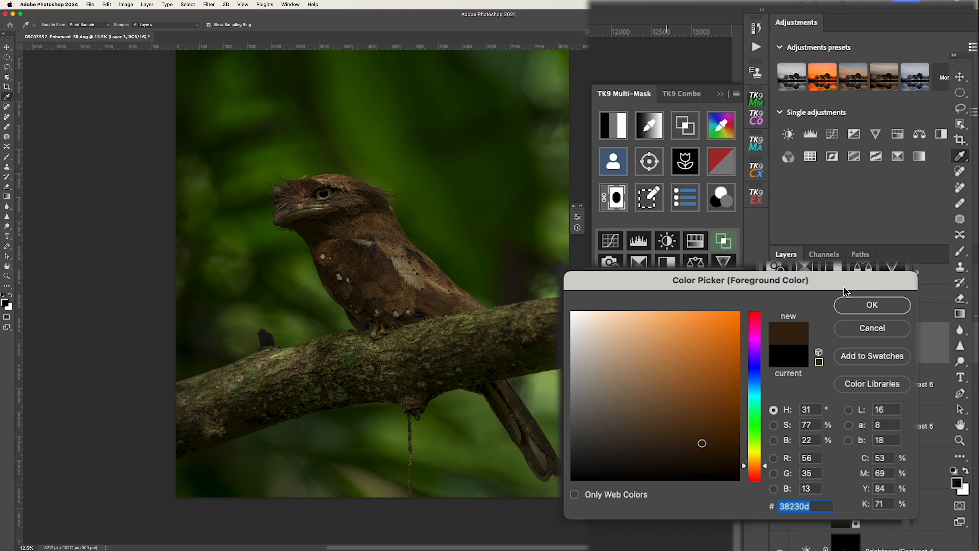
pyautogui.click(869, 305)
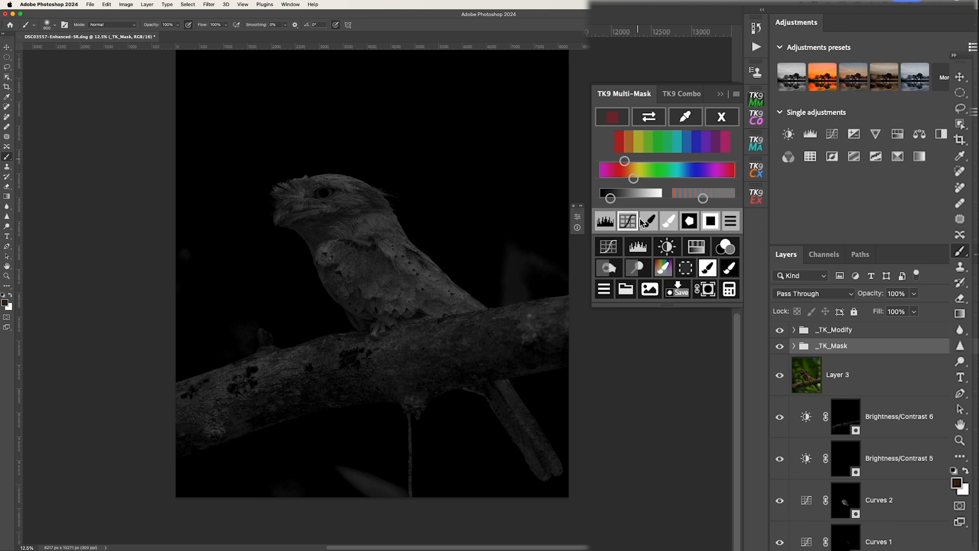
# Paint black over the background patches, the leaf and the hanging twig to clean up the brown colour mask
pyautogui.click(650, 221)
pyautogui.moveTo(511, 251); pyautogui.dragTo(509, 280)
pyautogui.press('[')
pyautogui.press('[')
pyautogui.press('[')
pyautogui.press('[')
pyautogui.moveTo(523, 274)
pyautogui.mouseDown()
pyautogui.moveTo(549, 263)
pyautogui.moveTo(498, 293)
pyautogui.mouseUp()
pyautogui.press(']')
pyautogui.press(']')
pyautogui.press(']')
pyautogui.press(']')
pyautogui.press(']')
pyautogui.moveTo(192, 228)
pyautogui.mouseDown()
pyautogui.moveTo(236, 324)
pyautogui.moveTo(285, 292)
pyautogui.mouseUp()
pyautogui.moveTo(336, 460); pyautogui.dragTo(394, 497)
pyautogui.moveTo(261, 474); pyautogui.dragTo(275, 464)
pyautogui.press('[')
pyautogui.moveTo(407, 463); pyautogui.dragTo(405, 438)
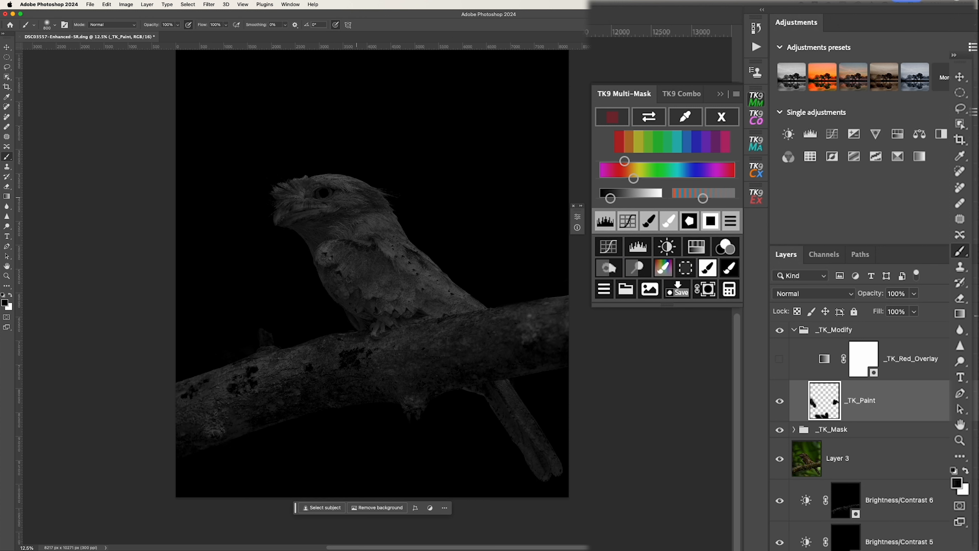
# Switch the colour mask to the red hue and raise its brightness to about two-thirds
pyautogui.click(619, 142)
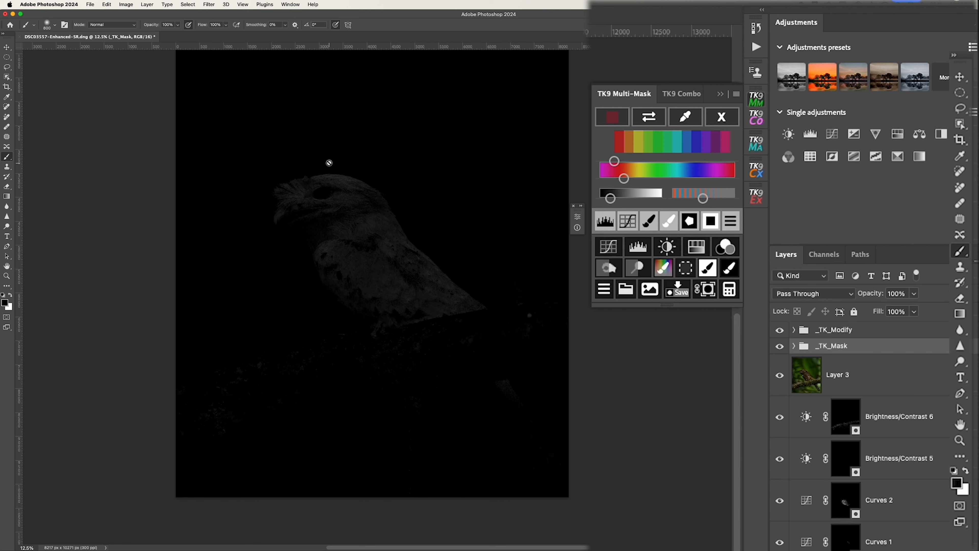
pyautogui.moveTo(603, 196); pyautogui.dragTo(628, 197)
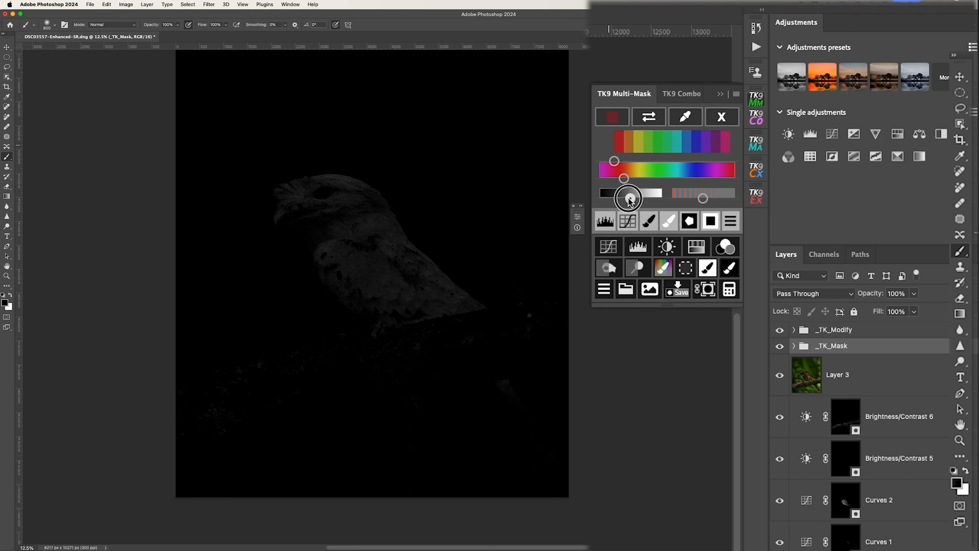
pyautogui.moveTo(631, 201); pyautogui.dragTo(641, 200)
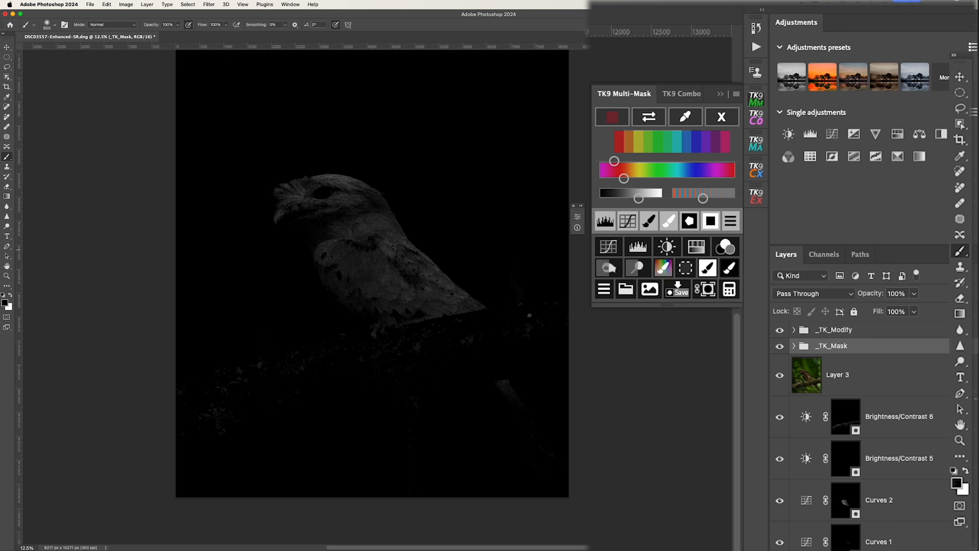
# Paint black over the branch, the hanging twig and the background spot so the red mask is confined to the bird
pyautogui.click(649, 221)
pyautogui.click(521, 279)
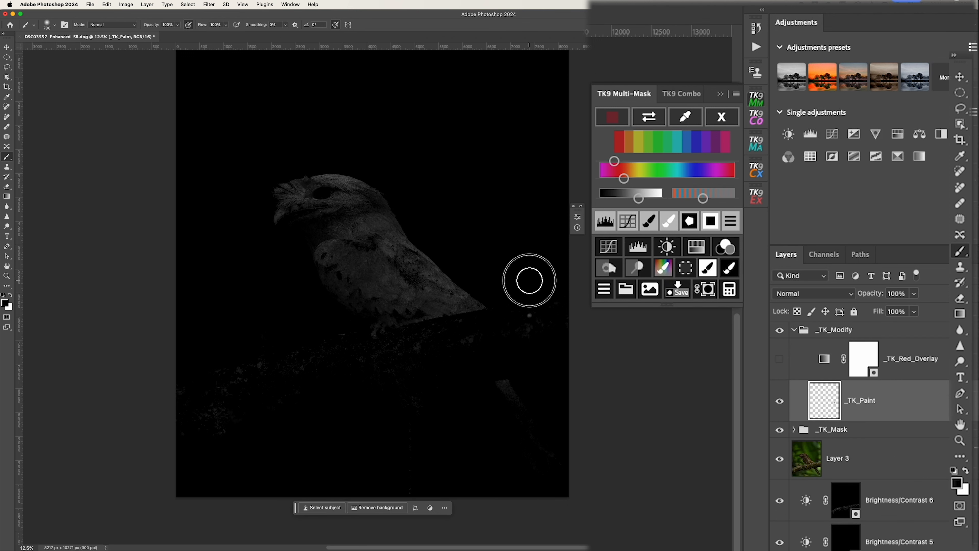
pyautogui.press(']')
pyautogui.press(']')
pyautogui.press(']')
pyautogui.press(']')
pyautogui.moveTo(190, 394)
pyautogui.mouseDown()
pyautogui.moveTo(275, 416)
pyautogui.moveTo(330, 341)
pyautogui.moveTo(374, 367)
pyautogui.mouseUp()
pyautogui.press('[')
pyautogui.press('[')
pyautogui.press('[')
pyautogui.press('[')
pyautogui.press('[')
pyautogui.press('[')
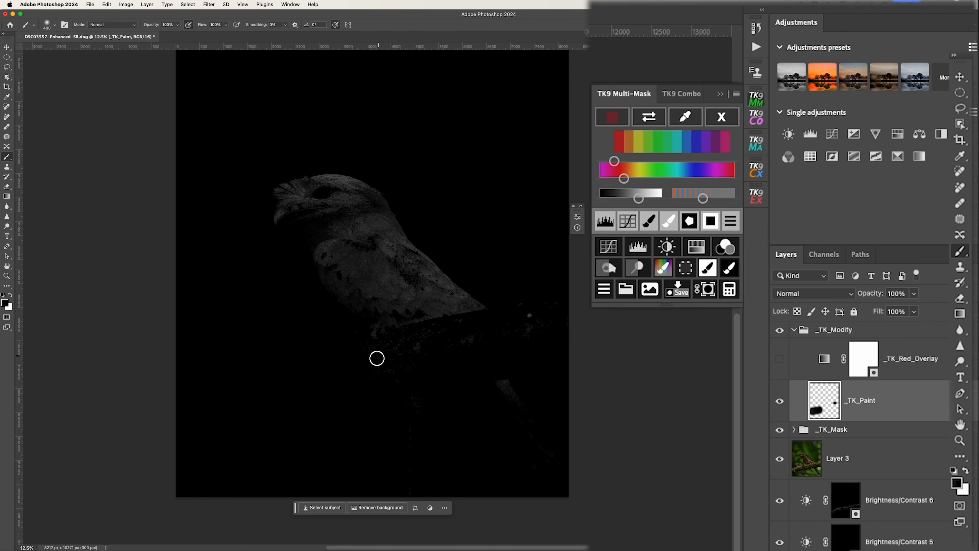
pyautogui.moveTo(431, 342)
pyautogui.mouseDown()
pyautogui.moveTo(520, 328)
pyautogui.moveTo(545, 334)
pyautogui.mouseUp()
pyautogui.press(']')
pyautogui.moveTo(395, 396)
pyautogui.mouseDown()
pyautogui.moveTo(407, 398)
pyautogui.moveTo(409, 434)
pyautogui.mouseUp()
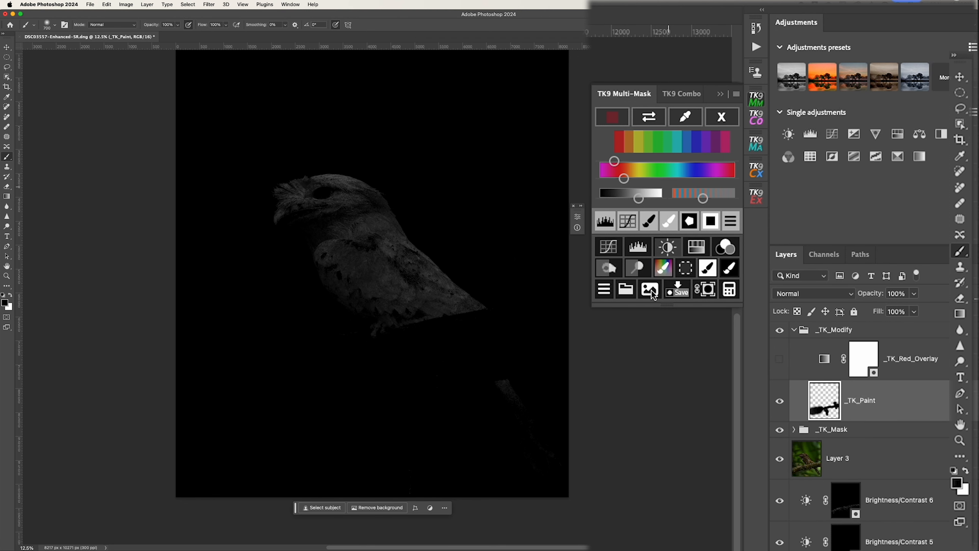
# Adjust the bird through the red mask with a Brightness/Contrast layer, raising the brightness and lowering the contrast
pyautogui.click(667, 247)
pyautogui.moveTo(662, 186); pyautogui.dragTo(741, 216)
pyautogui.moveTo(664, 223); pyautogui.dragTo(500, 222)
pyautogui.click(594, 273)
# Create another colour mask from a brown (#694500) sampled on the bird's chest
pyautogui.click(721, 124)
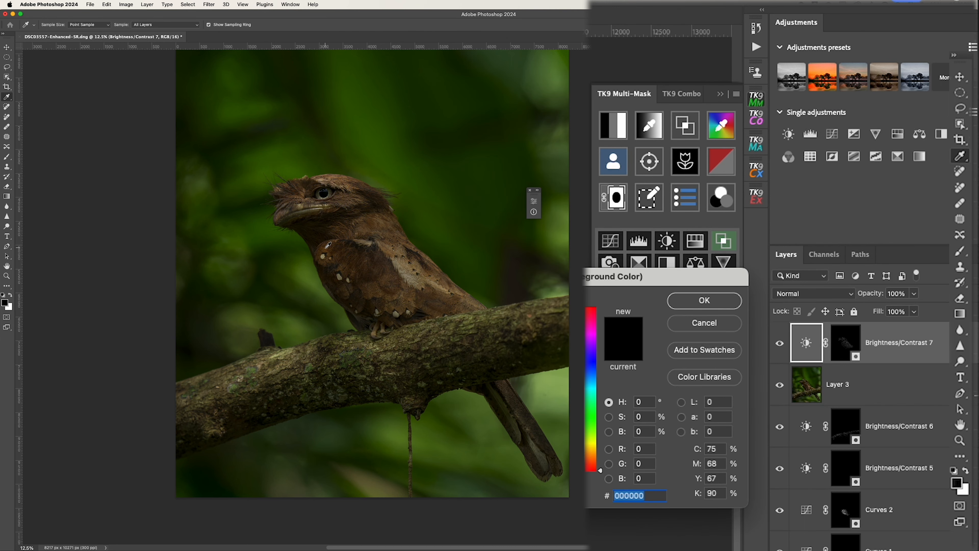
pyautogui.click(323, 249)
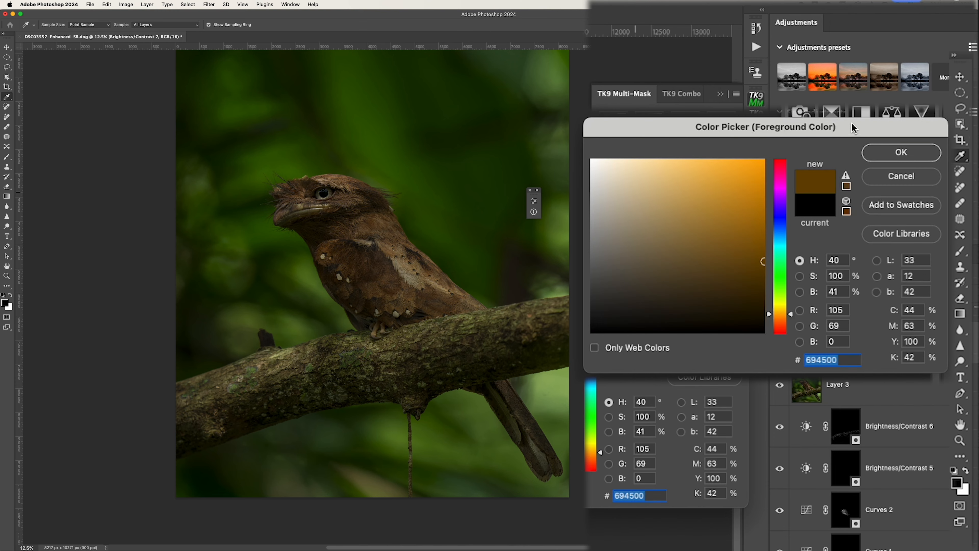
pyautogui.click(901, 151)
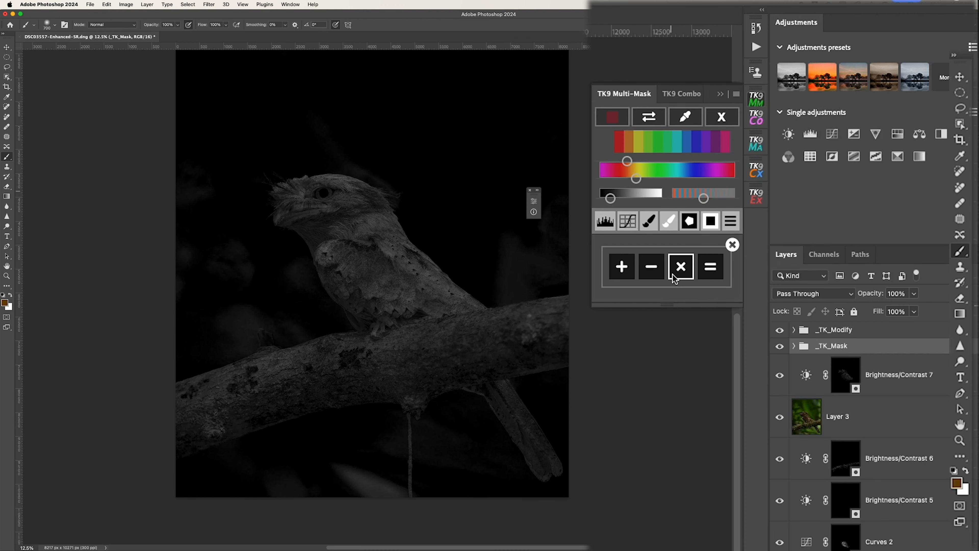
# Intersect the brown colour mask with an RGB Lights 2 luminosity mask
pyautogui.click(681, 273)
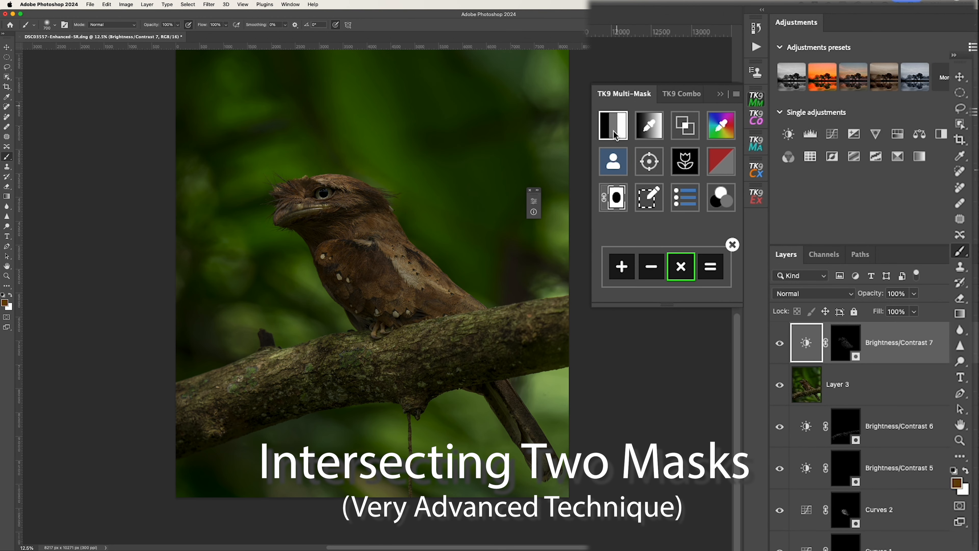
pyautogui.click(626, 135)
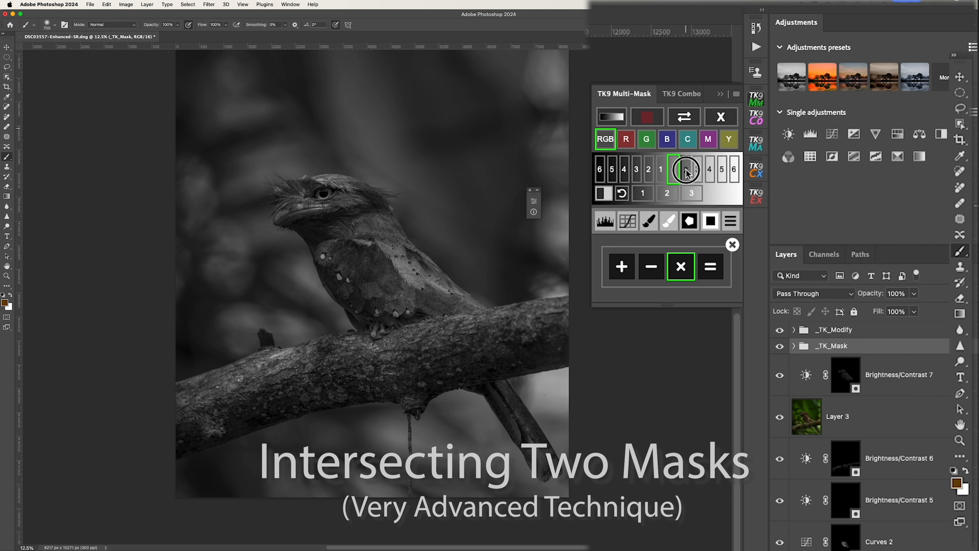
pyautogui.click(686, 170)
pyautogui.click(710, 266)
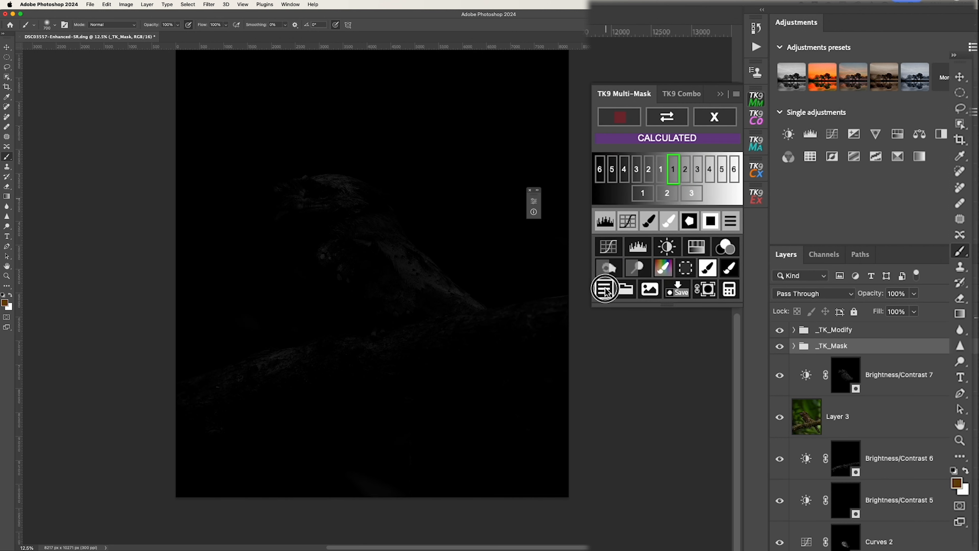
# Add a Vibrance layer through the intersected mask with vibrance +62 and saturation +9
pyautogui.click(605, 289)
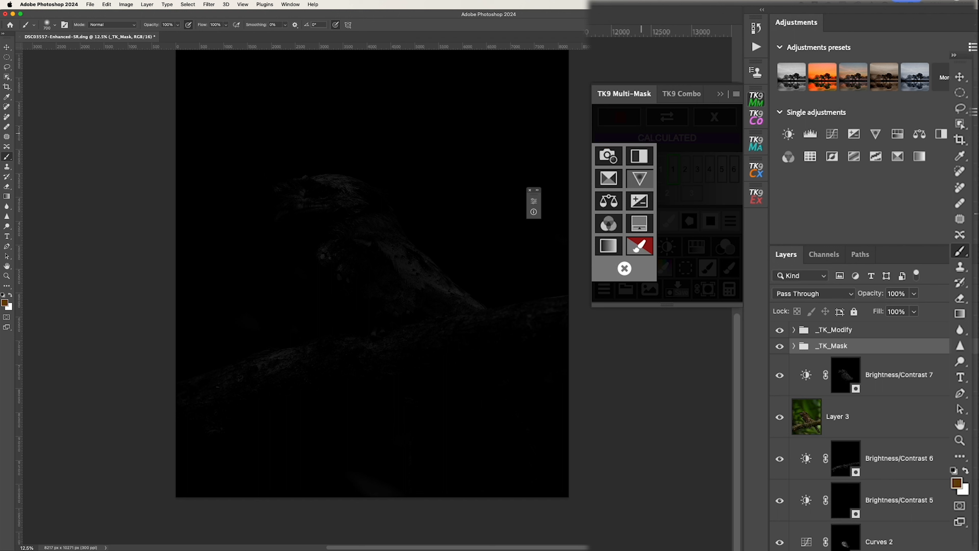
pyautogui.click(640, 178)
pyautogui.moveTo(666, 168); pyautogui.dragTo(769, 170)
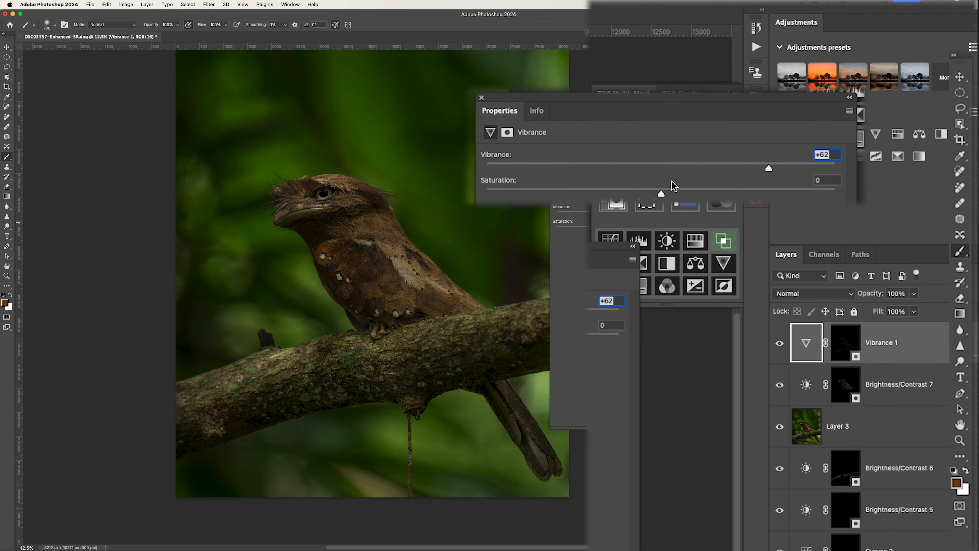
pyautogui.moveTo(662, 194); pyautogui.dragTo(678, 197)
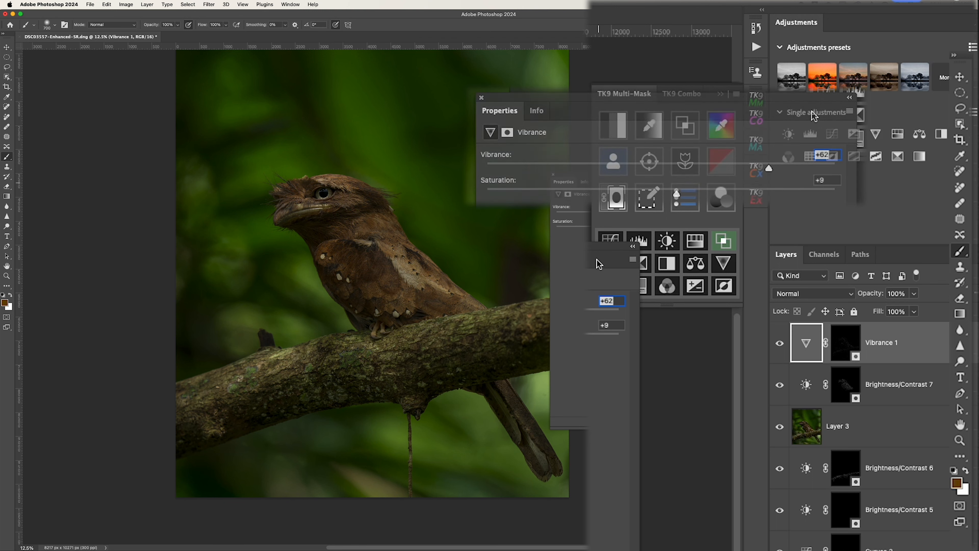
pyautogui.click(553, 174)
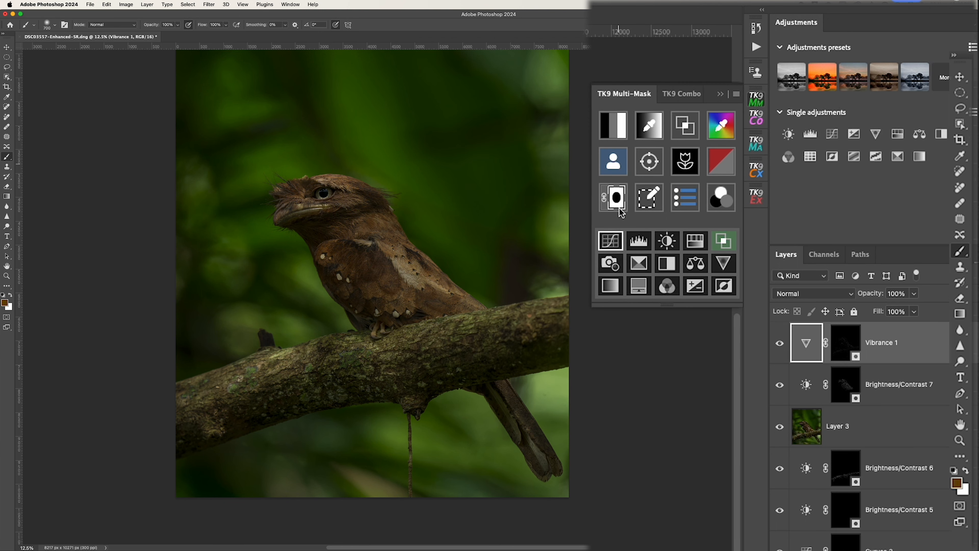
# Create a colour mask from the green background and paint black over the bird's head, body and tail
pyautogui.click(568, 212)
pyautogui.click(896, 296)
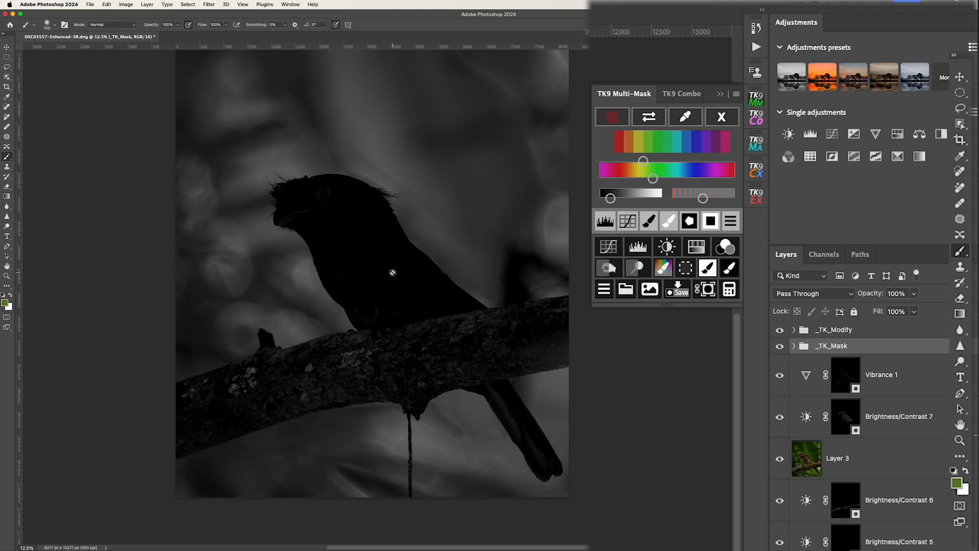
pyautogui.click(649, 221)
pyautogui.press('[')
pyautogui.press('[')
pyautogui.press('[')
pyautogui.moveTo(327, 196)
pyautogui.mouseDown()
pyautogui.moveTo(313, 211)
pyautogui.moveTo(288, 216)
pyautogui.mouseUp()
pyautogui.press('[')
pyautogui.press('[')
pyautogui.press('[')
pyautogui.press('[')
pyautogui.press(']')
pyautogui.press(']')
pyautogui.press(']')
pyautogui.press(']')
pyautogui.press(']')
pyautogui.moveTo(362, 311); pyautogui.dragTo(412, 305)
pyautogui.press('[')
pyautogui.press('[')
pyautogui.press('[')
pyautogui.moveTo(495, 392); pyautogui.dragTo(551, 464)
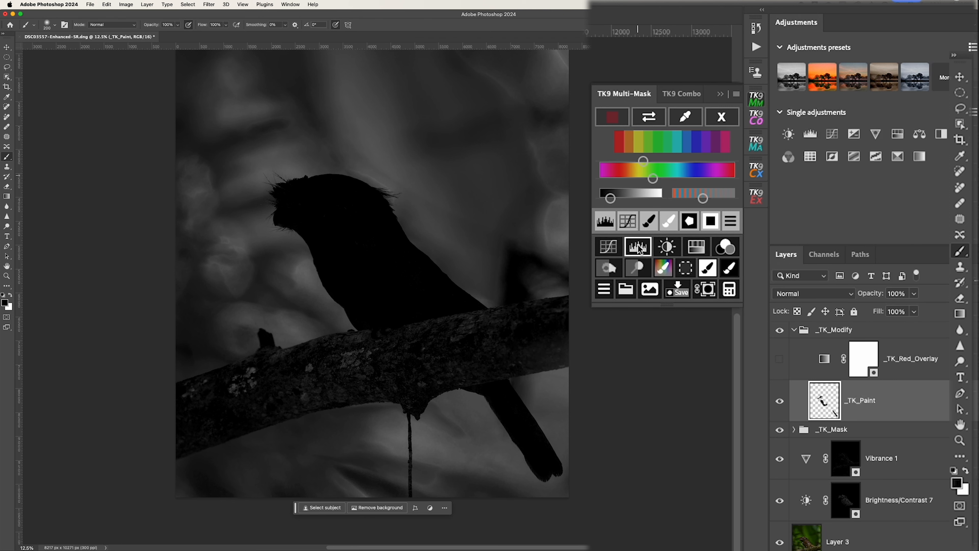
# Darken the green background through its mask with a Curves layer
pyautogui.click(611, 250)
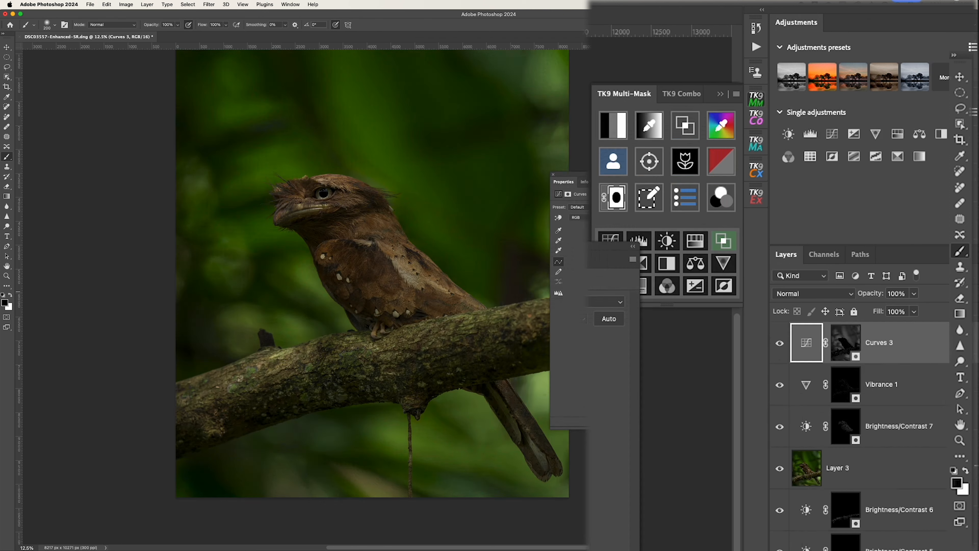
pyautogui.moveTo(692, 296); pyautogui.dragTo(700, 315)
pyautogui.moveTo(700, 313); pyautogui.dragTo(701, 311)
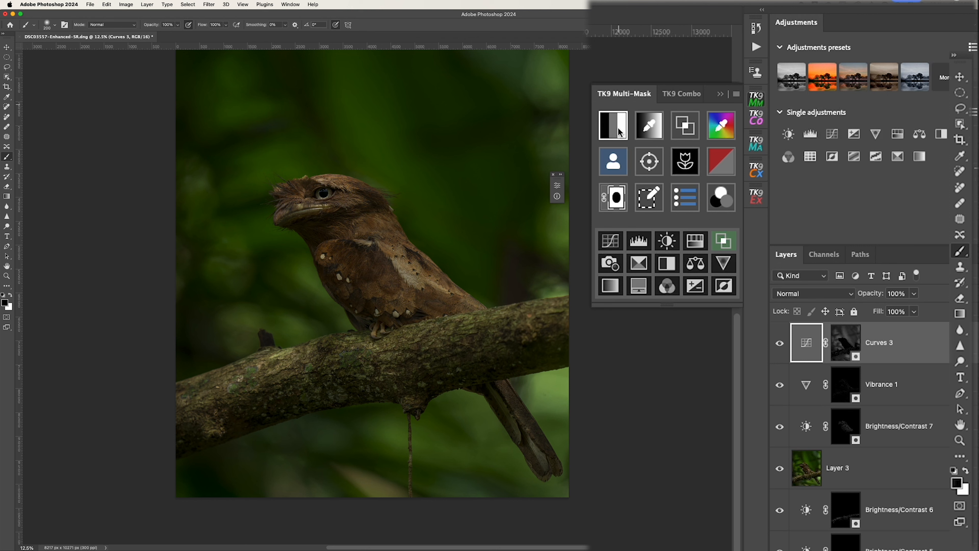
# Create a colour mask from the #403c2a brown at the bird's eye and add a Vibrance layer through it with vibrance +31
pyautogui.click(721, 127)
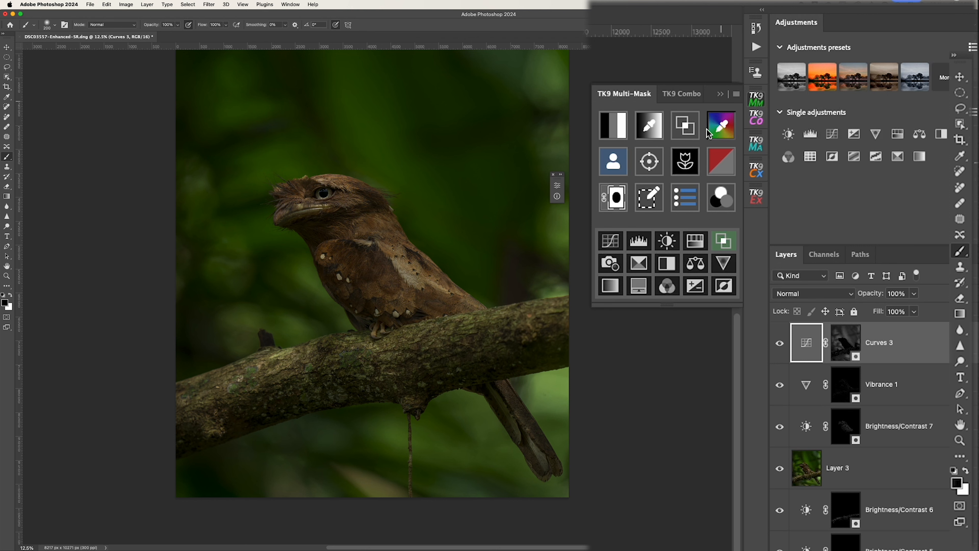
pyautogui.click(323, 192)
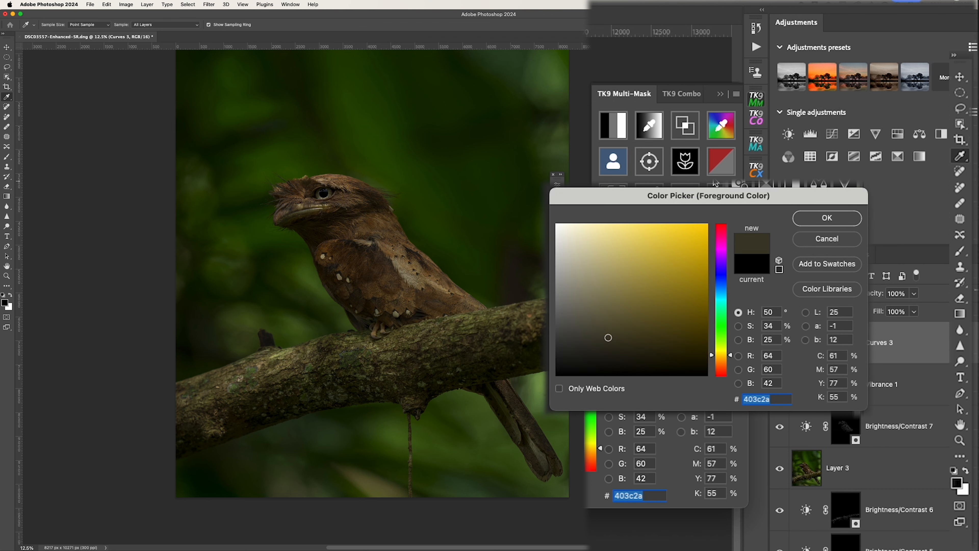
pyautogui.click(694, 301)
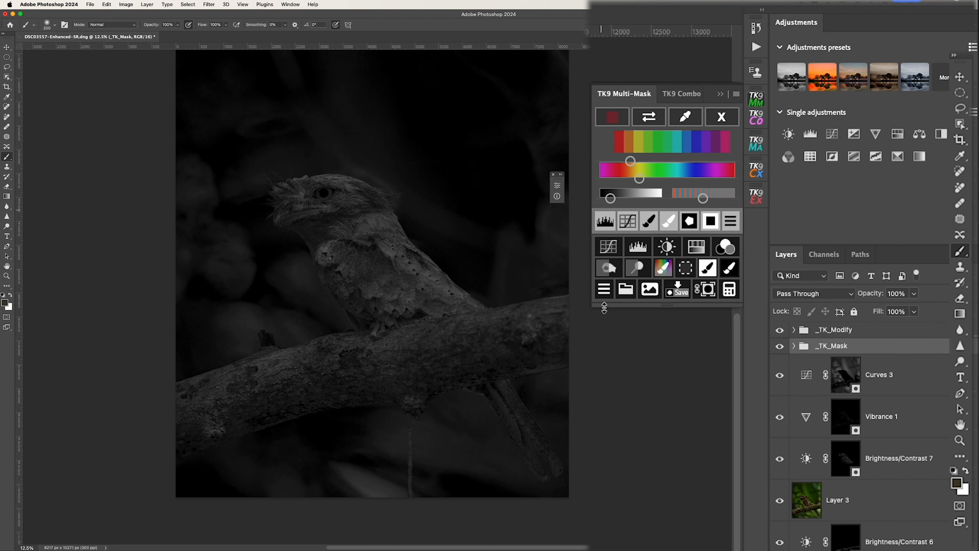
pyautogui.click(605, 291)
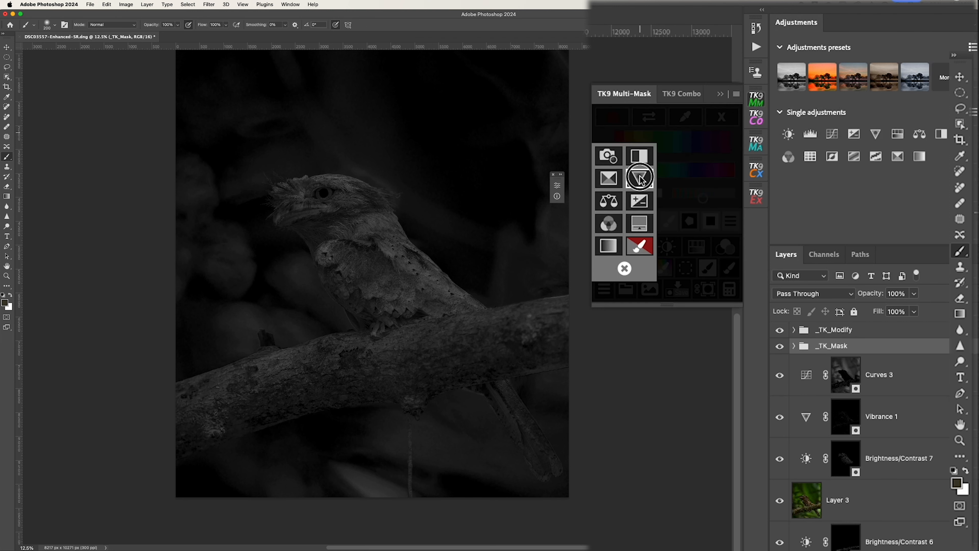
pyautogui.click(643, 181)
pyautogui.moveTo(726, 185); pyautogui.dragTo(784, 187)
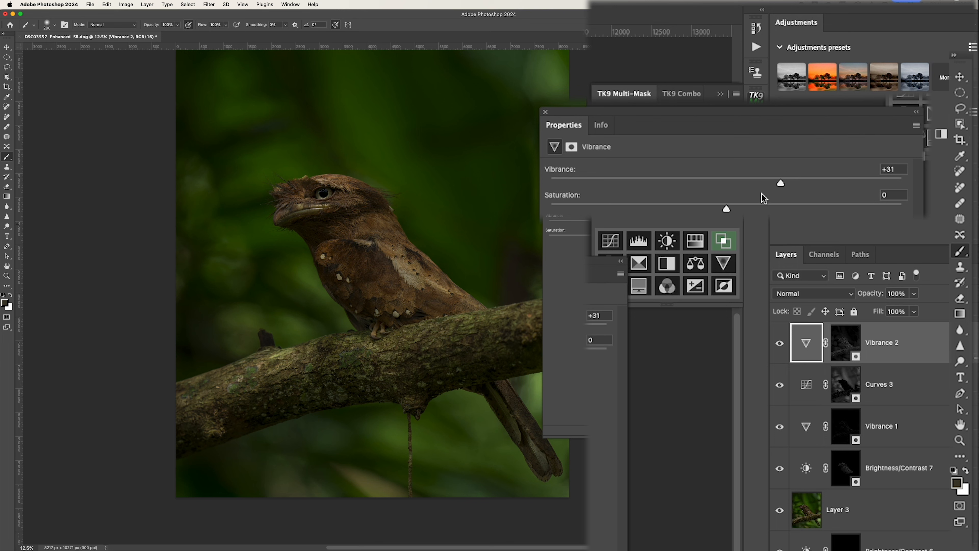
pyautogui.moveTo(733, 207); pyautogui.dragTo(729, 208)
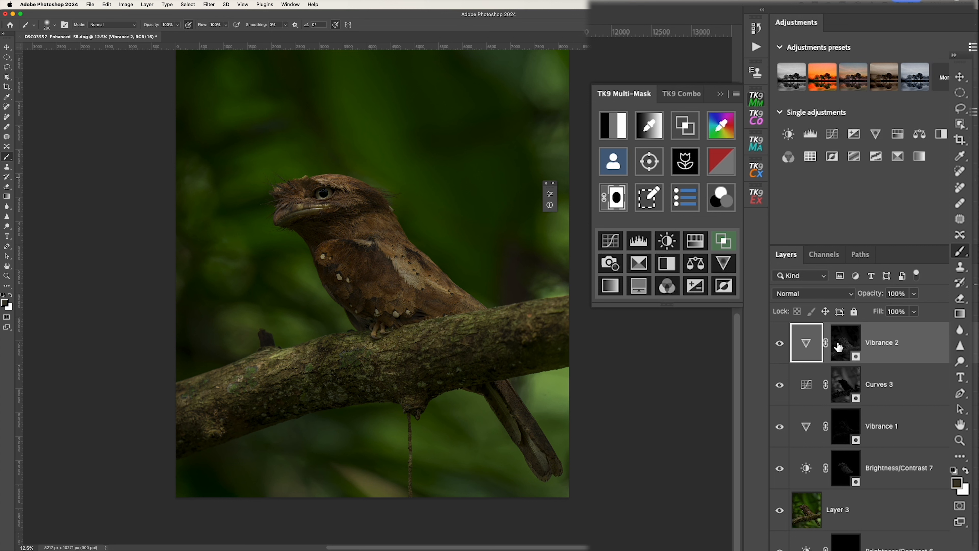
# Create a colour mask from the #373422 brown at the bird's eye and set up a subtraction from it in the mask calculator
pyautogui.click(721, 125)
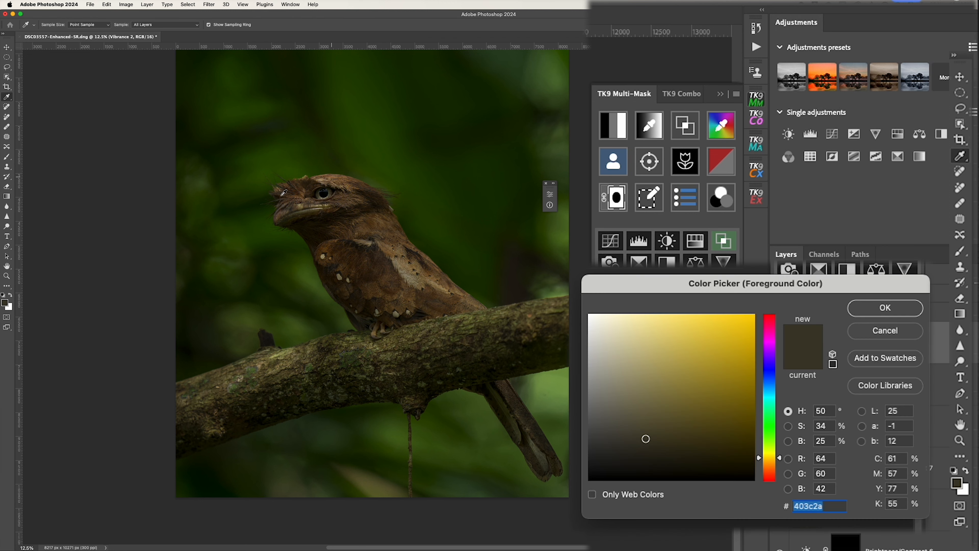
pyautogui.click(320, 197)
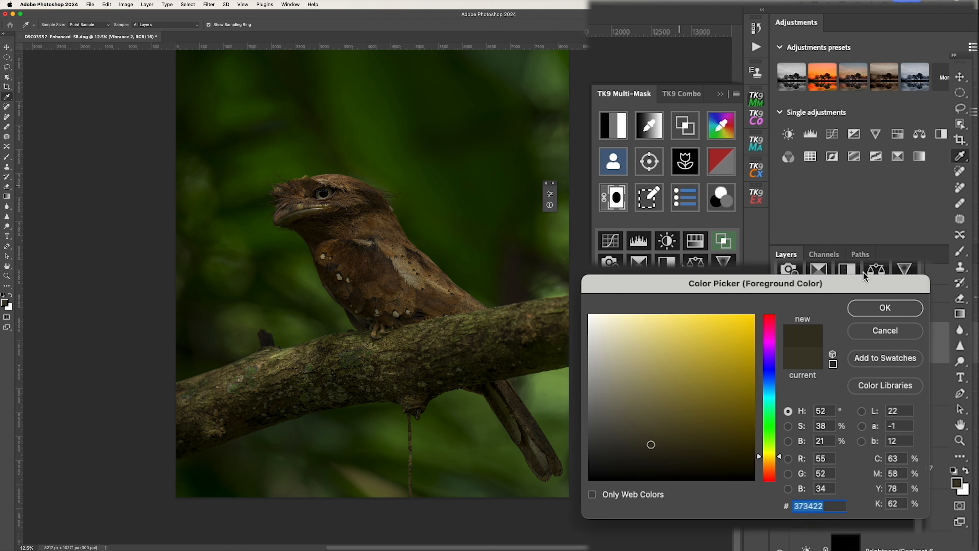
pyautogui.click(876, 304)
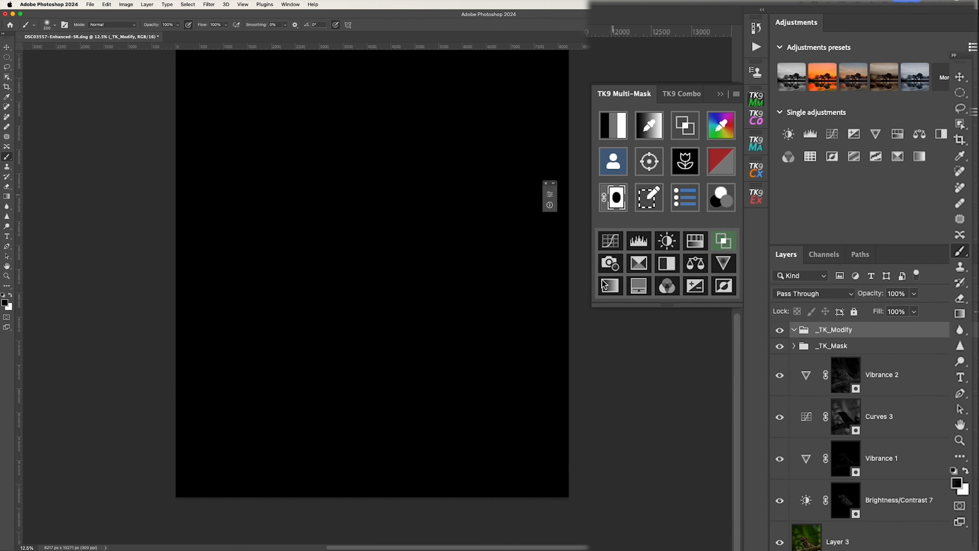
pyautogui.click(604, 285)
pyautogui.click(728, 289)
pyautogui.click(650, 267)
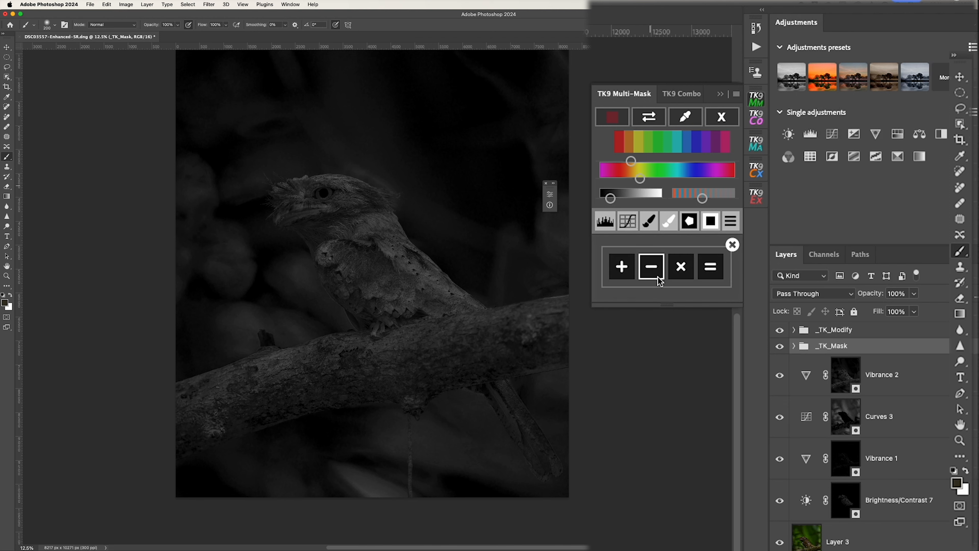
# Sample the green background as a second colour mask and subtract it from the brown mask
pyautogui.click(721, 125)
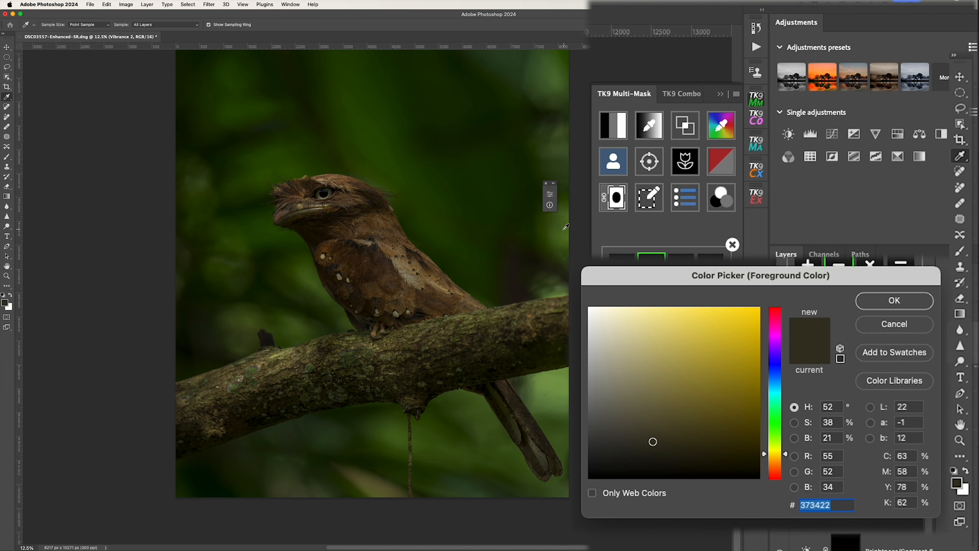
pyautogui.click(567, 236)
pyautogui.press('Return')
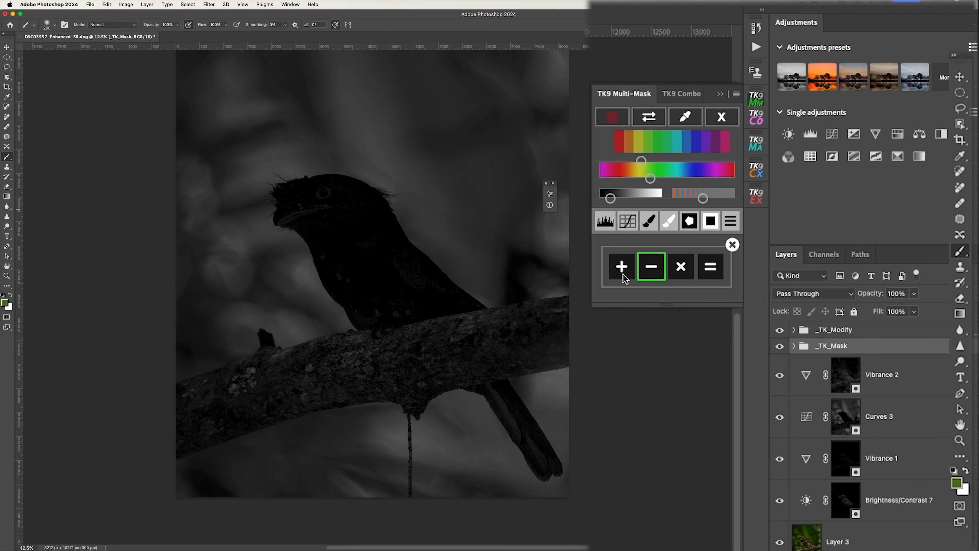
pyautogui.click(710, 266)
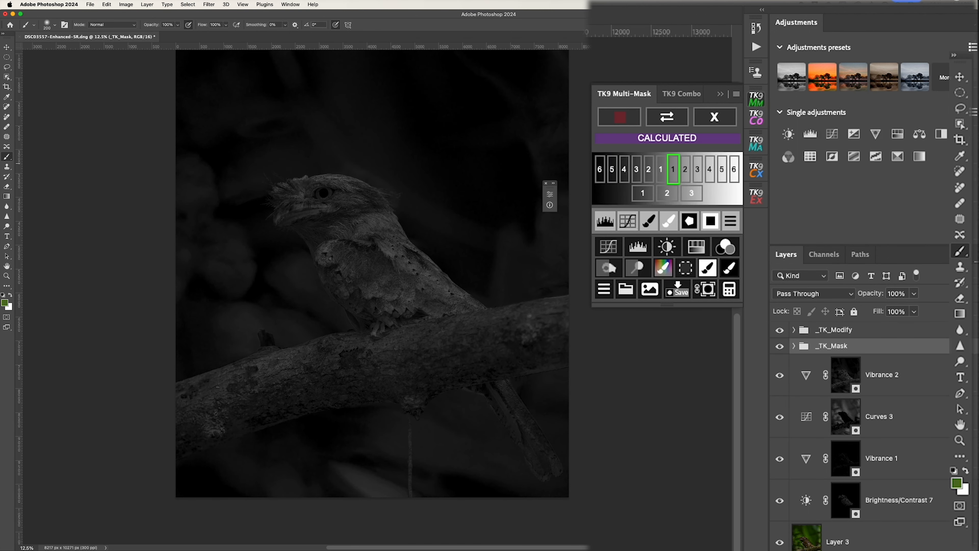
# Raise the black input level of the calculated mask to 24 with a Levels modification
pyautogui.click(604, 222)
pyautogui.moveTo(487, 191); pyautogui.dragTo(698, 178)
pyautogui.moveTo(581, 226); pyautogui.dragTo(604, 233)
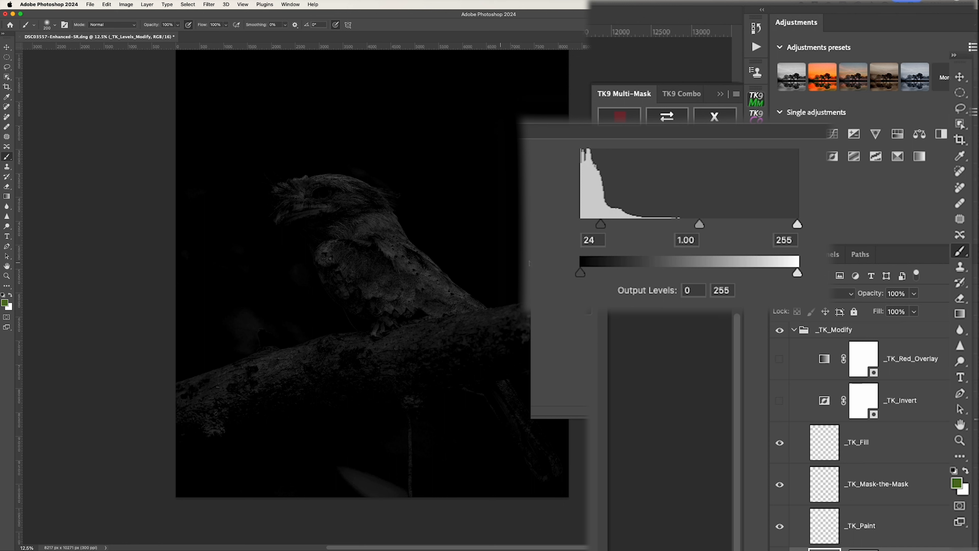
# Lasso the bird's body to restrict the mask to it, and soften the restriction's edge with a 97.2-pixel Gaussian Blur
pyautogui.press('l')
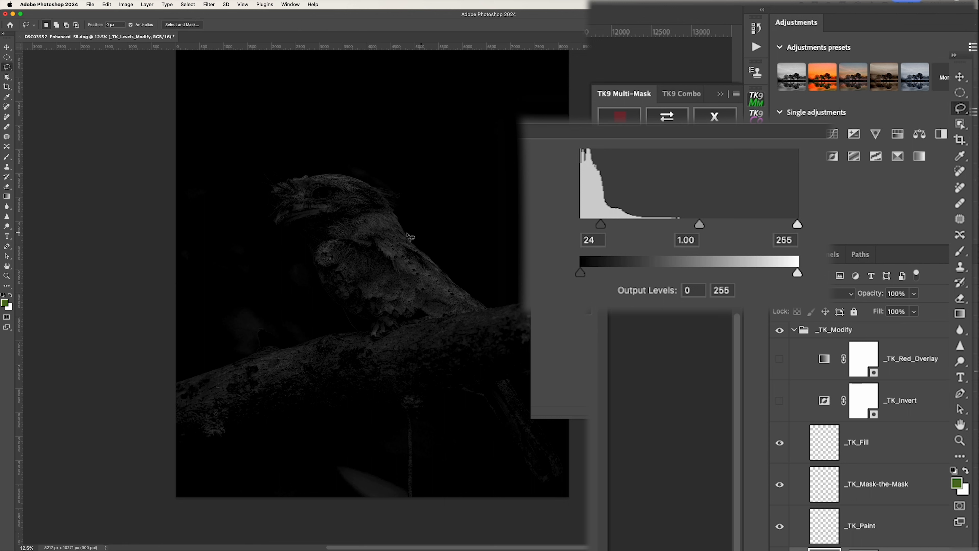
pyautogui.moveTo(350, 215)
pyautogui.mouseDown()
pyautogui.moveTo(324, 222)
pyautogui.moveTo(313, 253)
pyautogui.moveTo(323, 284)
pyautogui.moveTo(370, 340)
pyautogui.moveTo(446, 315)
pyautogui.moveTo(452, 308)
pyautogui.moveTo(390, 262)
pyautogui.moveTo(374, 231)
pyautogui.moveTo(349, 214)
pyautogui.mouseUp()
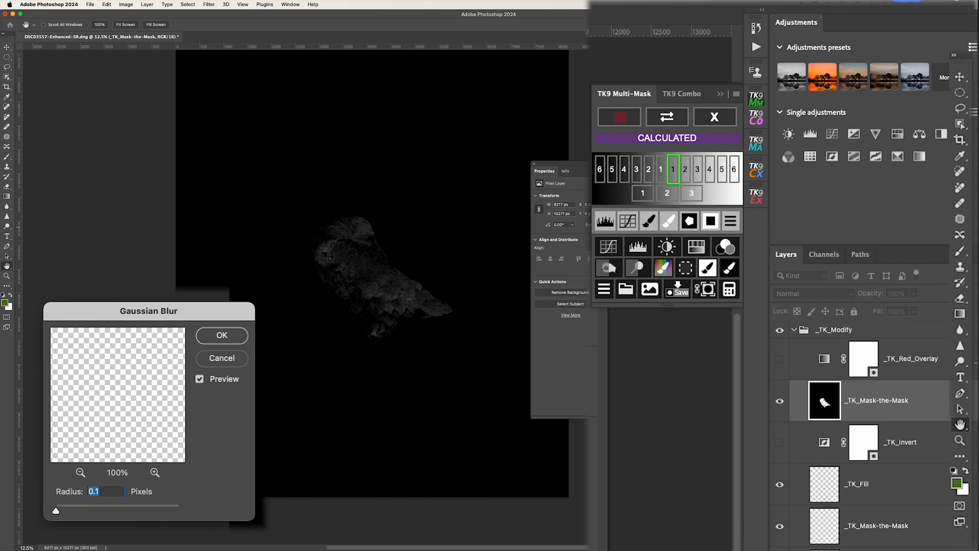
pyautogui.moveTo(55, 510); pyautogui.dragTo(134, 510)
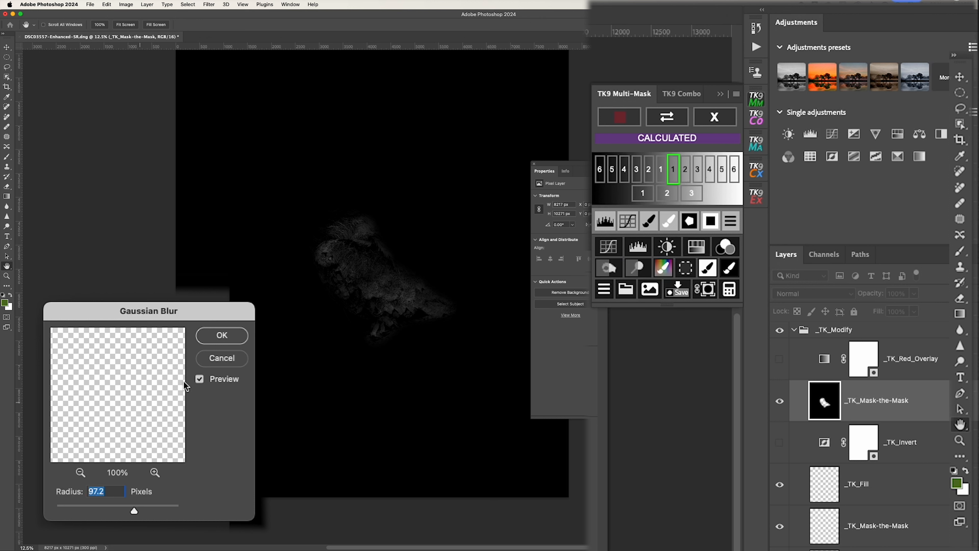
pyautogui.click(218, 335)
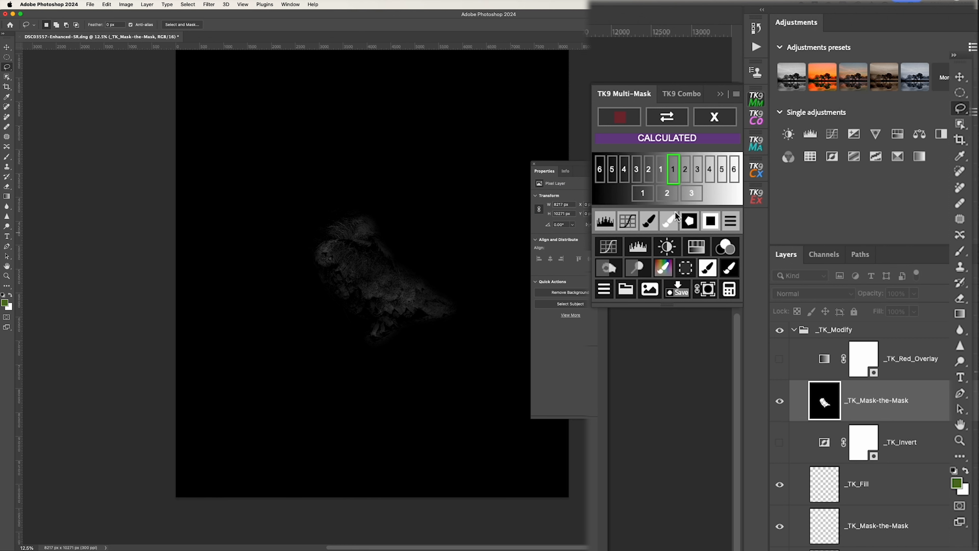
# Paint black on the mask along the edges of the bird's back, feet and chest with an enlarged brush
pyautogui.click(649, 222)
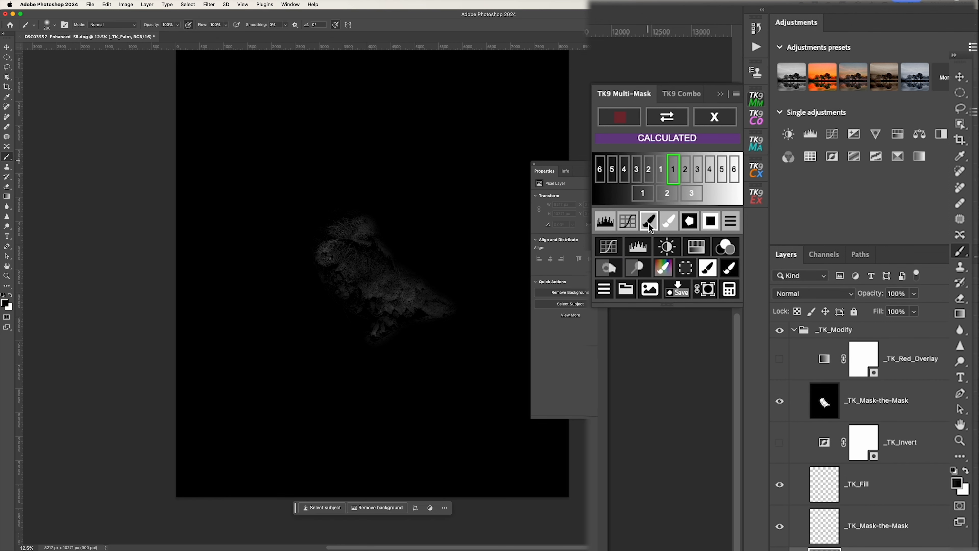
pyautogui.press(']')
pyautogui.press(']')
pyautogui.press(']')
pyautogui.moveTo(392, 246)
pyautogui.mouseDown()
pyautogui.moveTo(387, 231)
pyautogui.moveTo(411, 263)
pyautogui.mouseUp()
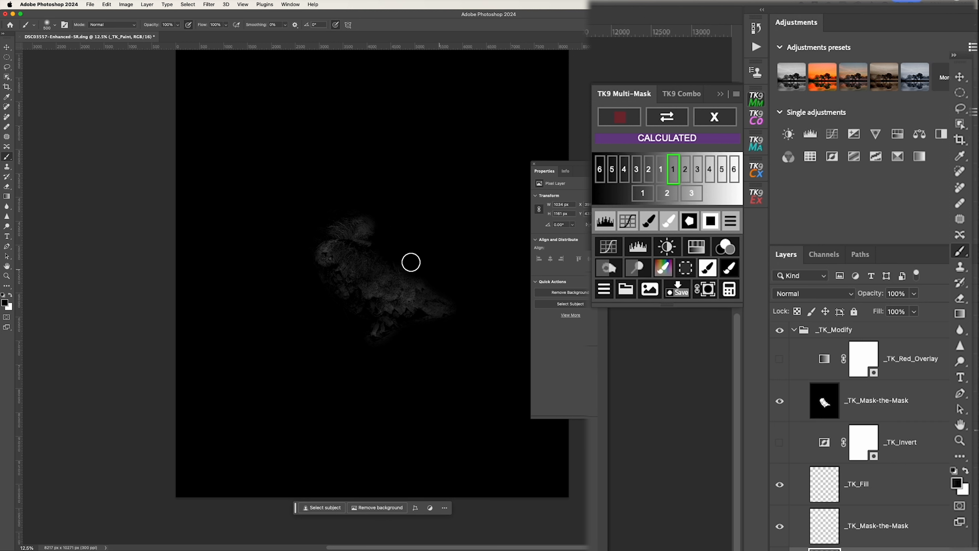
pyautogui.moveTo(360, 341)
pyautogui.mouseDown()
pyautogui.moveTo(378, 359)
pyautogui.moveTo(382, 343)
pyautogui.moveTo(428, 325)
pyautogui.moveTo(417, 334)
pyautogui.moveTo(405, 324)
pyautogui.mouseUp()
pyautogui.press('[')
pyautogui.press('[')
pyautogui.moveTo(304, 254); pyautogui.dragTo(309, 248)
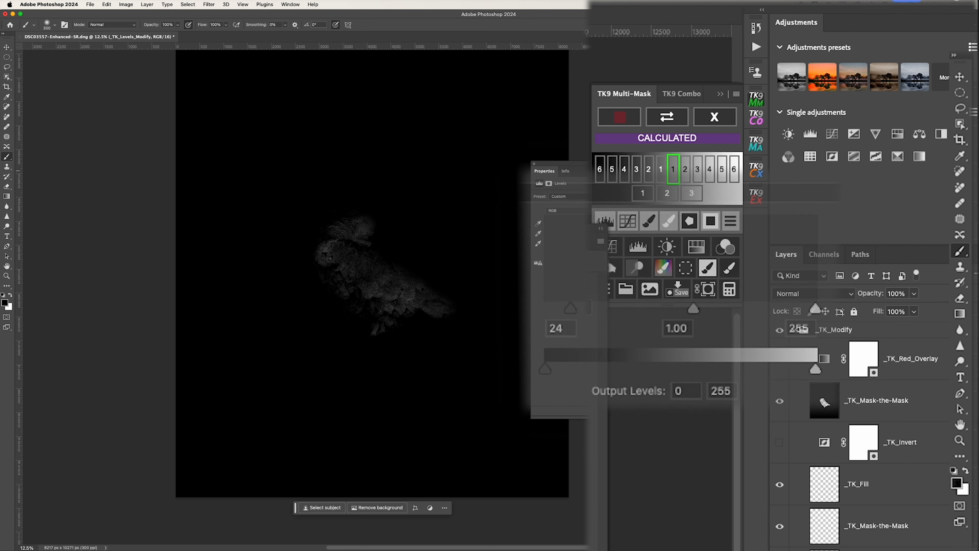
# Lower the mask's white input level and add a Brightness/Contrast layer through it with brightness 74 and contrast -34
pyautogui.moveTo(816, 309); pyautogui.dragTo(689, 309)
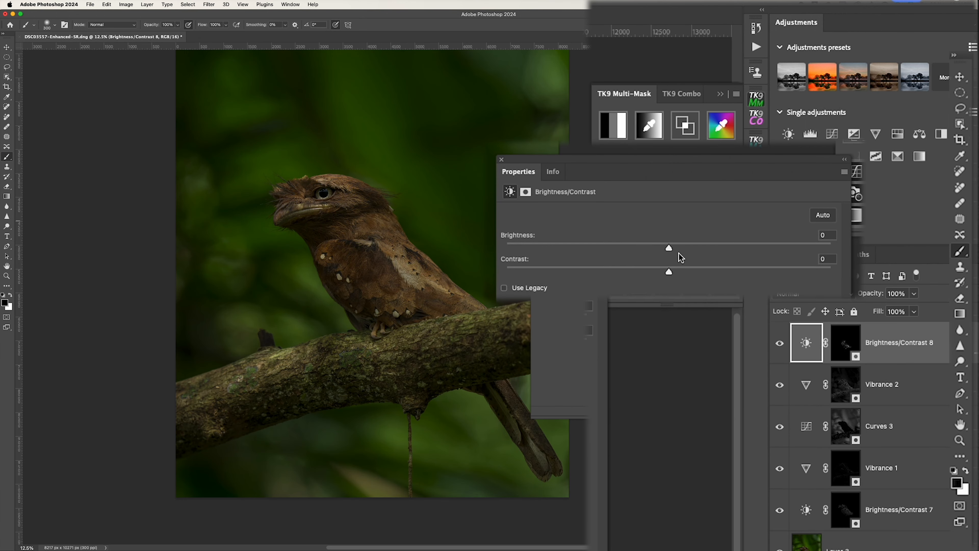
pyautogui.moveTo(671, 248); pyautogui.dragTo(749, 248)
pyautogui.moveTo(670, 275); pyautogui.dragTo(558, 282)
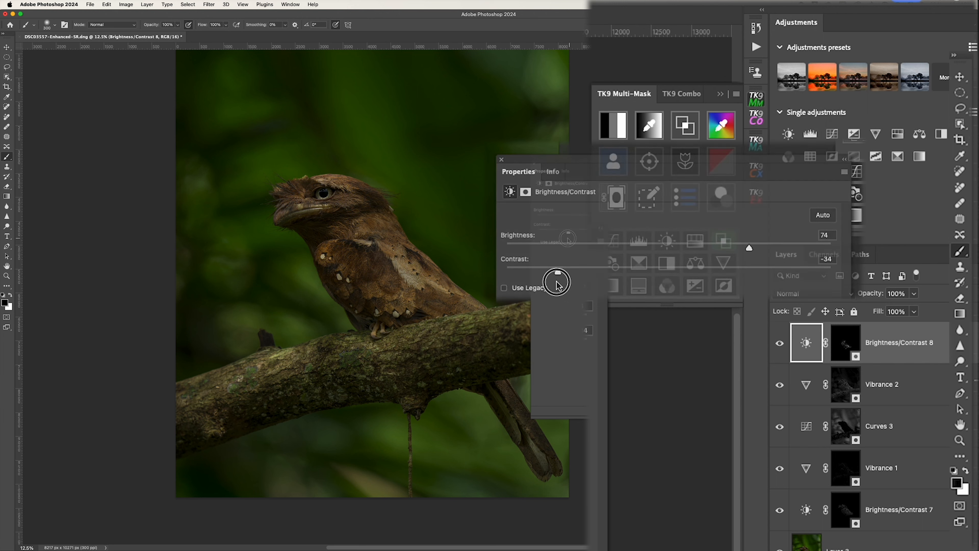
# Stamp all visible layers into a new layer and add a grey Overlay layer for dodging above it
pyautogui.press('super+alt+shift+e')
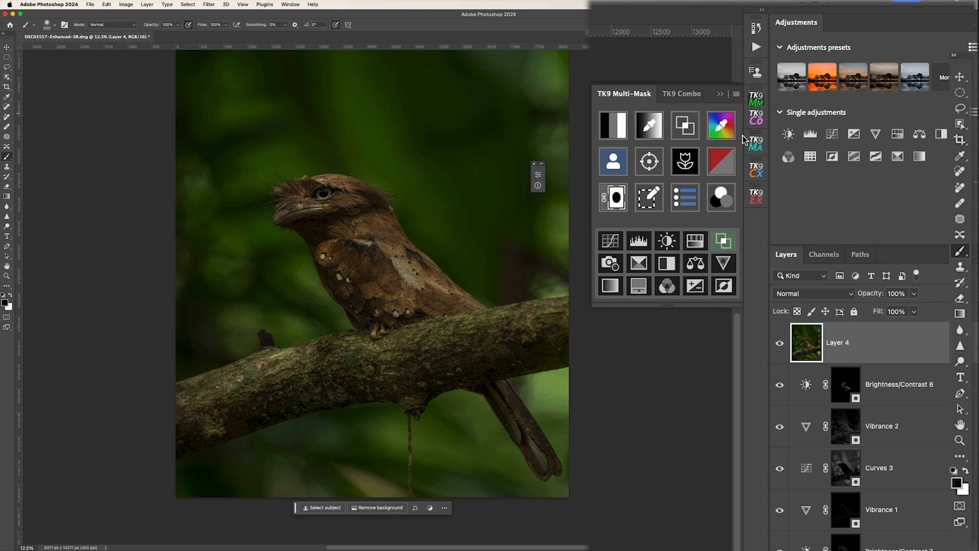
pyautogui.click(757, 120)
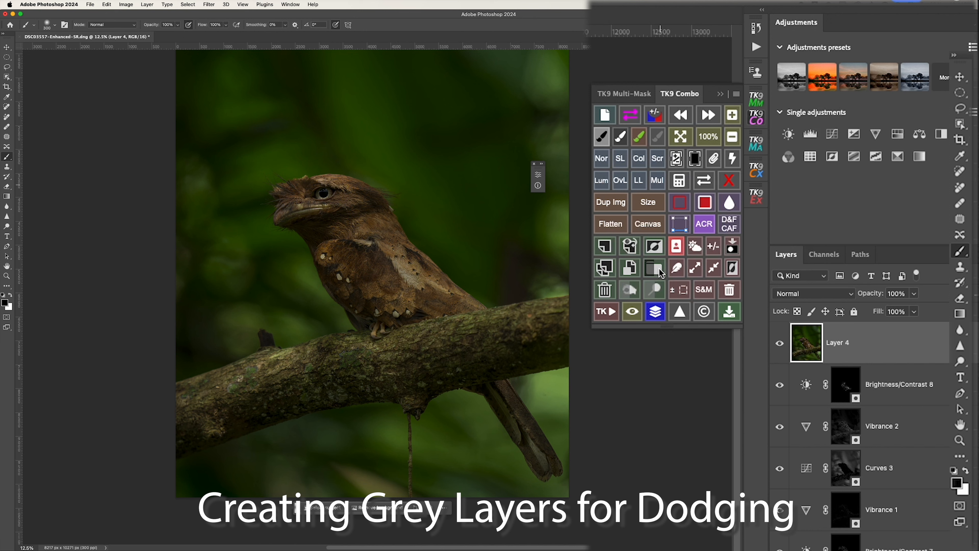
pyautogui.click(651, 288)
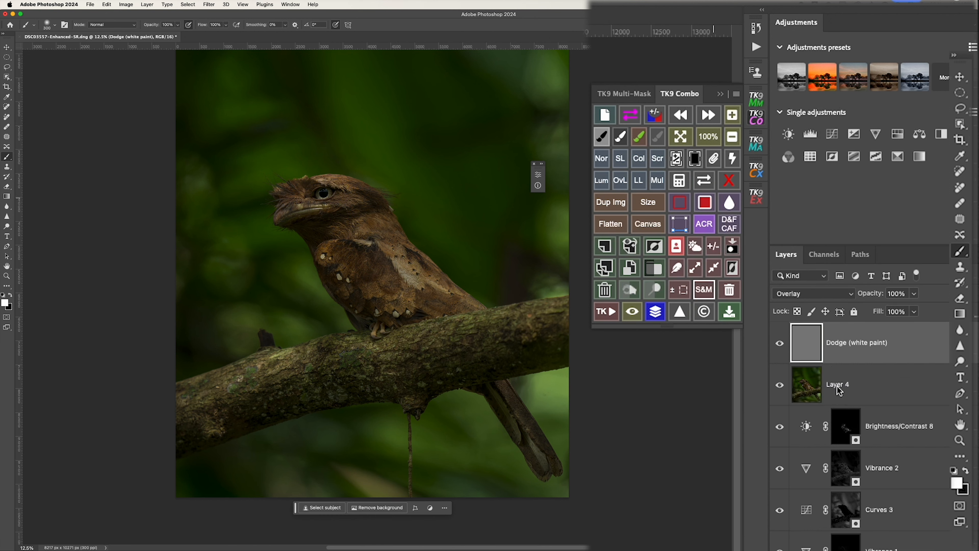
# Copy the Brightness/Contrast 8 mask onto the Dodge (white paint) layer and select that layer's grey pixels
pyautogui.click(845, 428)
pyautogui.press('x')
pyautogui.moveTo(845, 427); pyautogui.dragTo(851, 340)
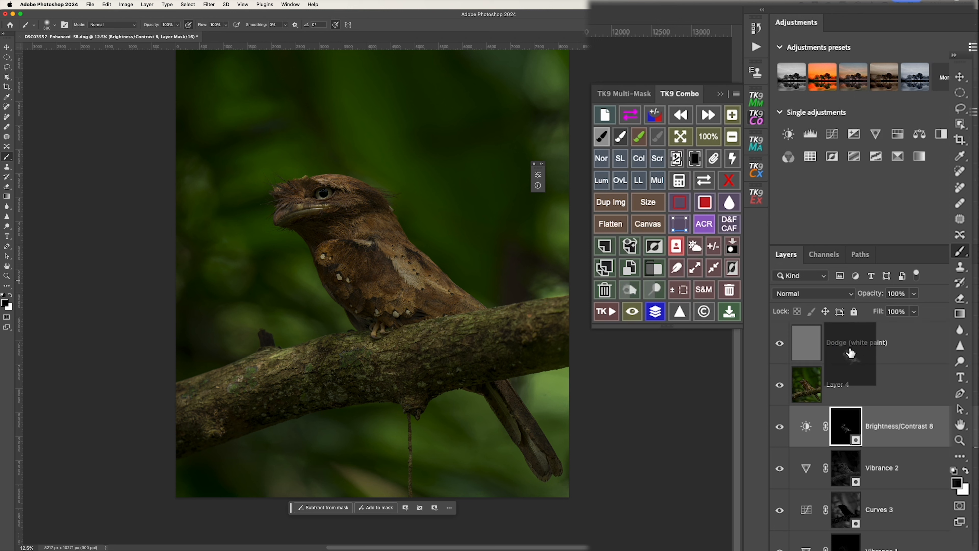
pyautogui.click(814, 344)
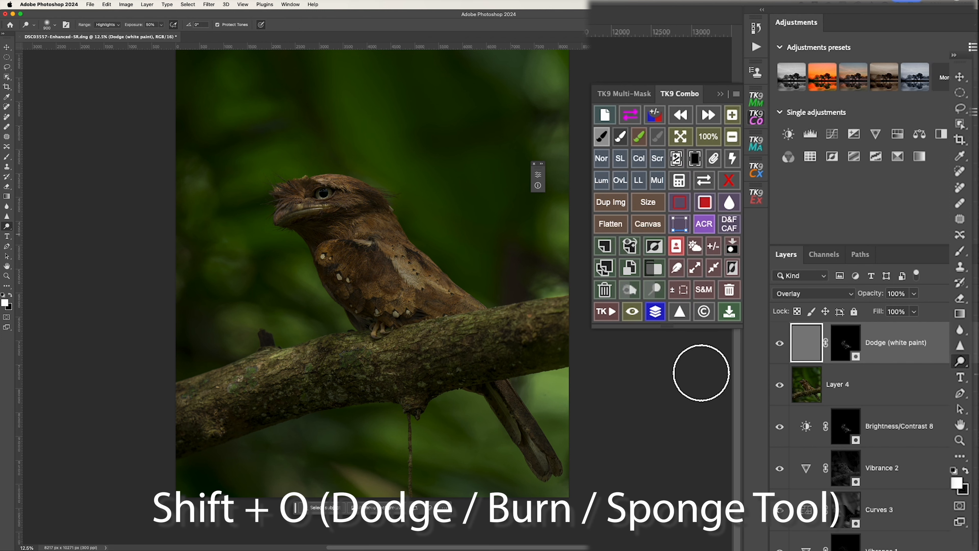
# Dodge the highlights on the bird's breast and wing at 20% exposure with a size 600 brush
pyautogui.click(962, 363)
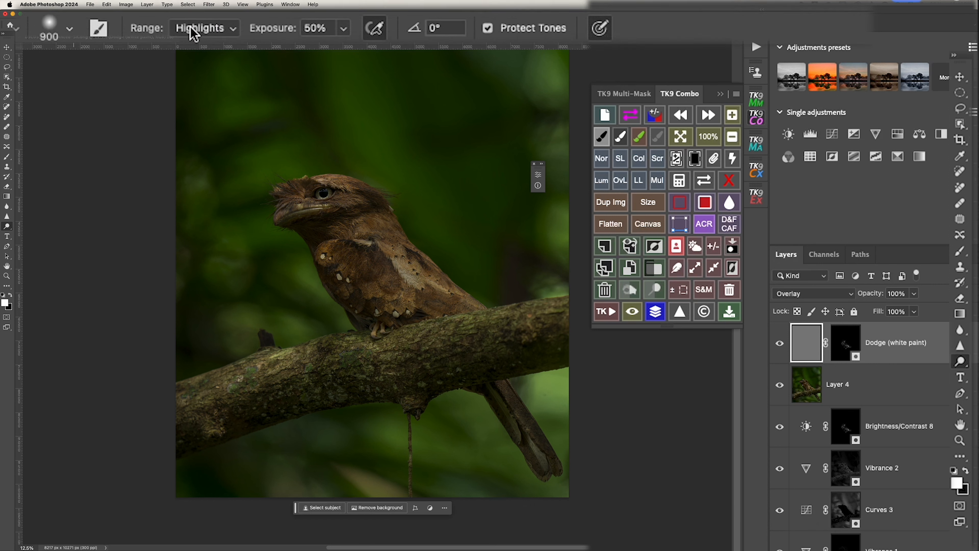
pyautogui.press('2')
pyautogui.press('[')
pyautogui.press('[')
pyautogui.press('[')
pyautogui.moveTo(328, 254)
pyautogui.mouseDown()
pyautogui.moveTo(389, 291)
pyautogui.moveTo(378, 300)
pyautogui.mouseUp()
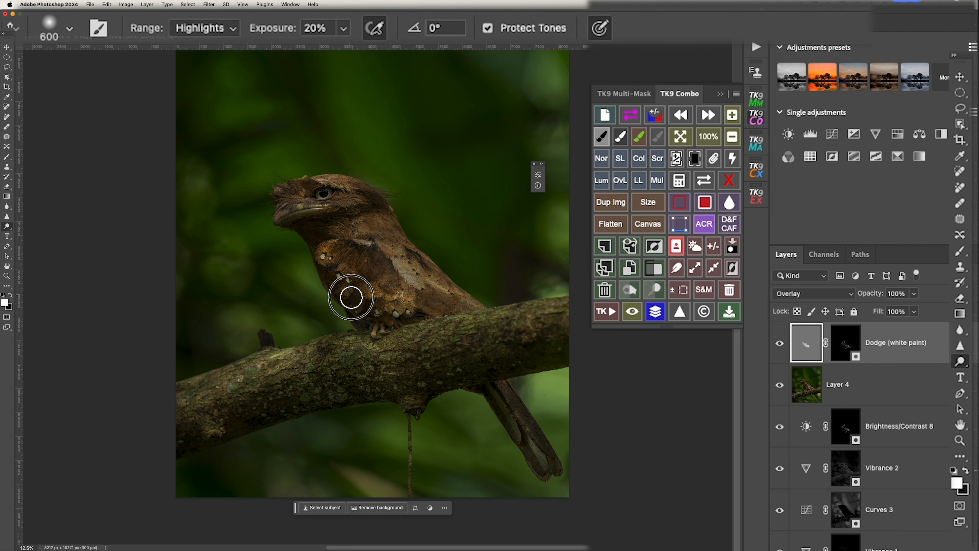
pyautogui.press('[')
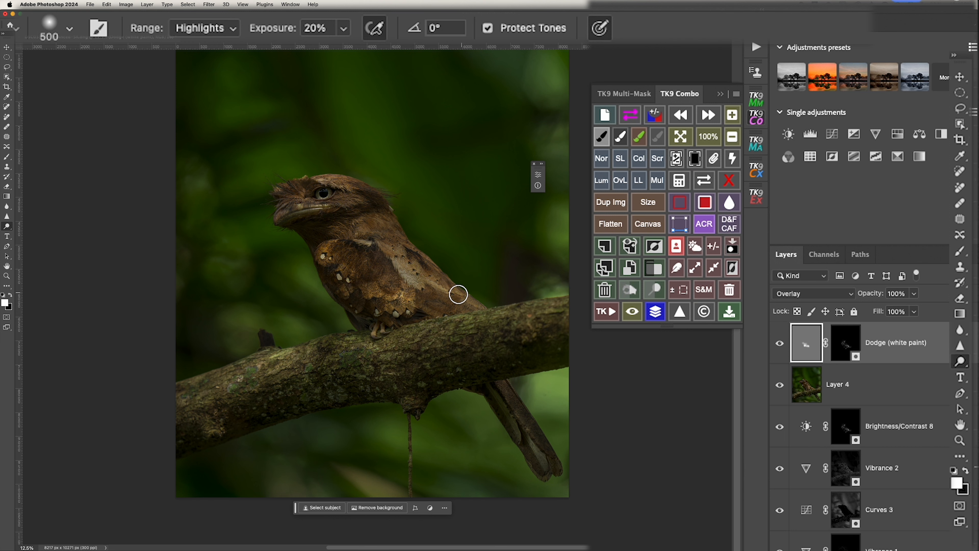
# Dodge the highlights on the bird's neck and the back of its head with progressively smaller brushes
pyautogui.moveTo(334, 228)
pyautogui.mouseDown()
pyautogui.moveTo(385, 218)
pyautogui.moveTo(339, 199)
pyautogui.moveTo(350, 202)
pyautogui.mouseUp()
pyautogui.moveTo(356, 203); pyautogui.dragTo(344, 201)
pyautogui.press('[')
pyautogui.press('[')
pyautogui.press('[')
pyautogui.press('[')
pyautogui.moveTo(360, 190); pyautogui.dragTo(365, 189)
pyautogui.press(']')
pyautogui.press(']')
# Add another grey Overlay dodge layer, copy the mask isolating the bird's tail onto it, and select its grey pixels
pyautogui.click(648, 294)
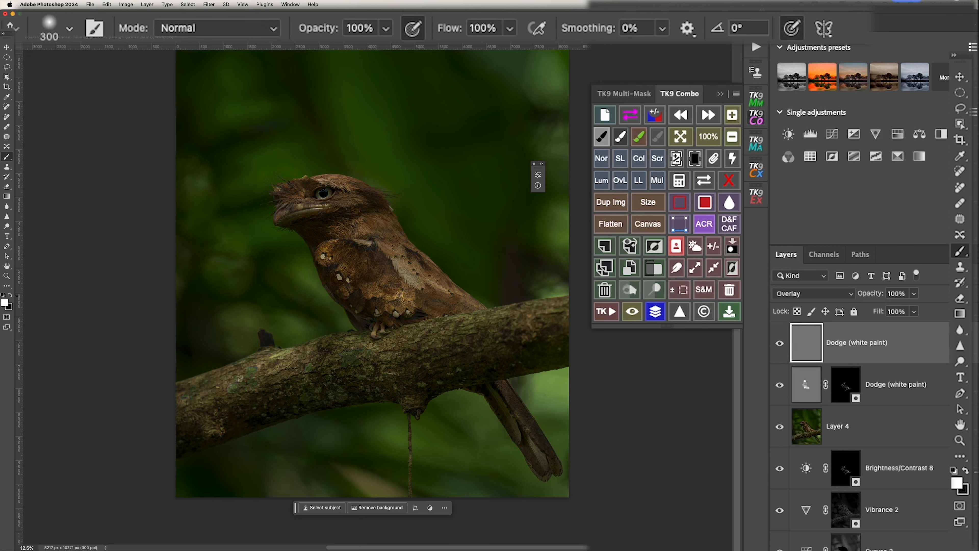
pyautogui.scroll(-5, 860, 436)
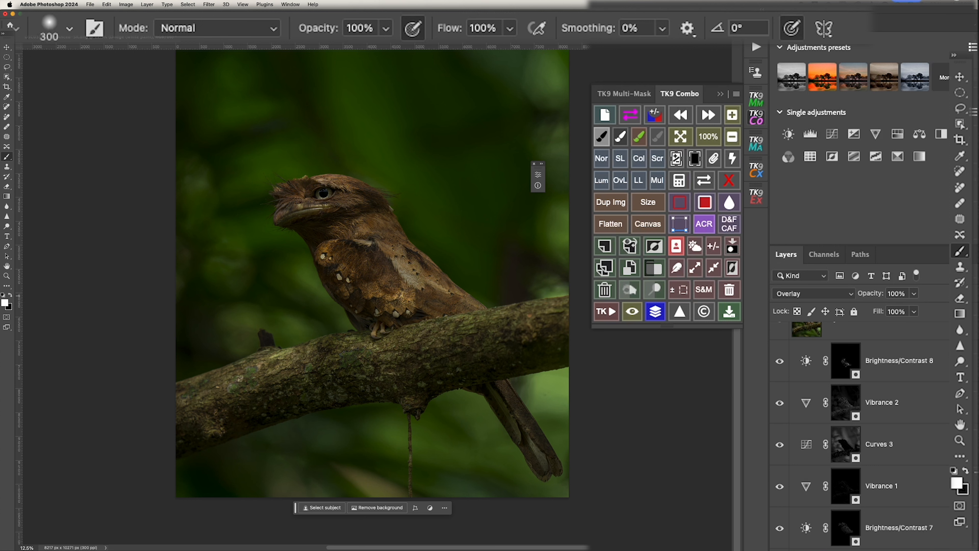
pyautogui.scroll(-3, 860, 435)
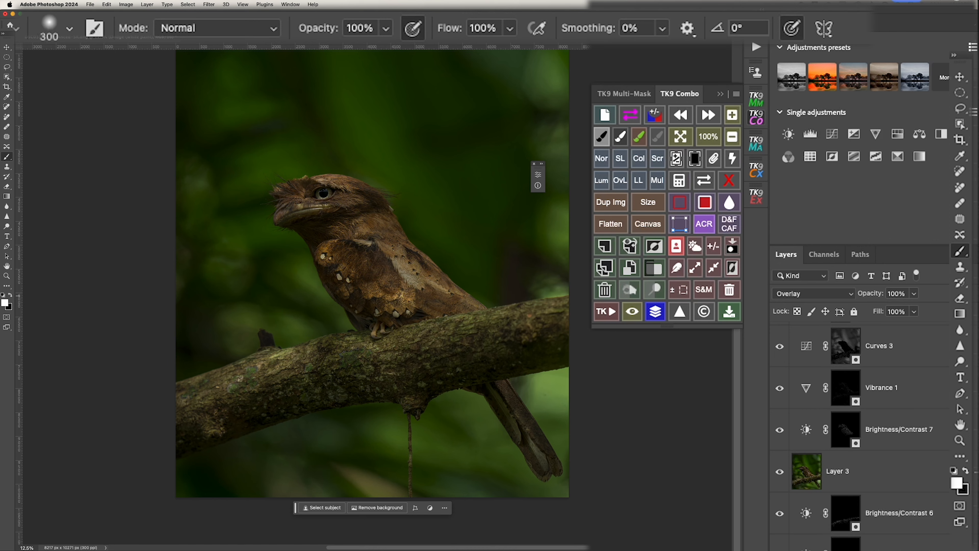
pyautogui.keyDown('alt'); pyautogui.click(846, 429); pyautogui.keyUp('alt')
pyautogui.keyDown('alt'); pyautogui.click(846, 429); pyautogui.keyUp('alt')
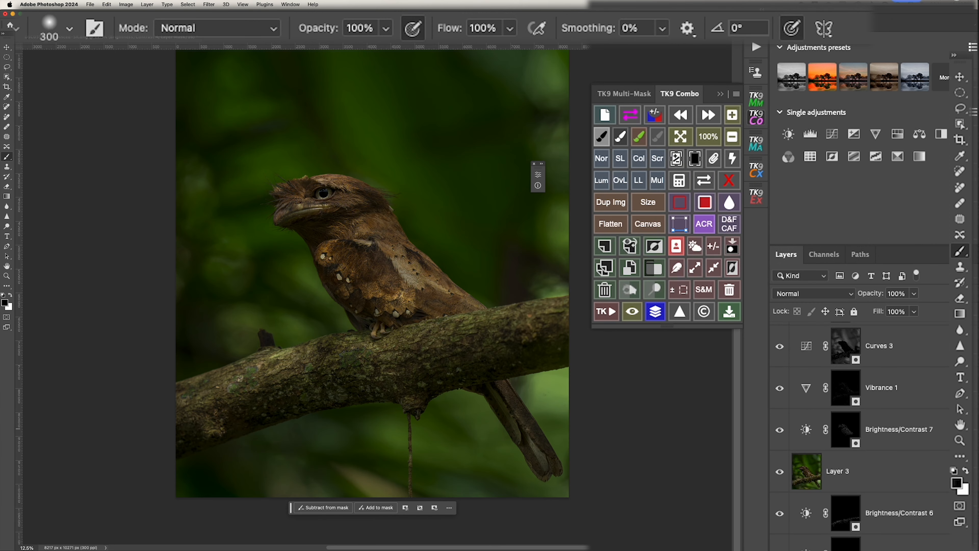
pyautogui.keyDown('alt'); pyautogui.click(895, 429); pyautogui.keyUp('alt')
pyautogui.keyDown('alt'); pyautogui.click(895, 429); pyautogui.keyUp('alt')
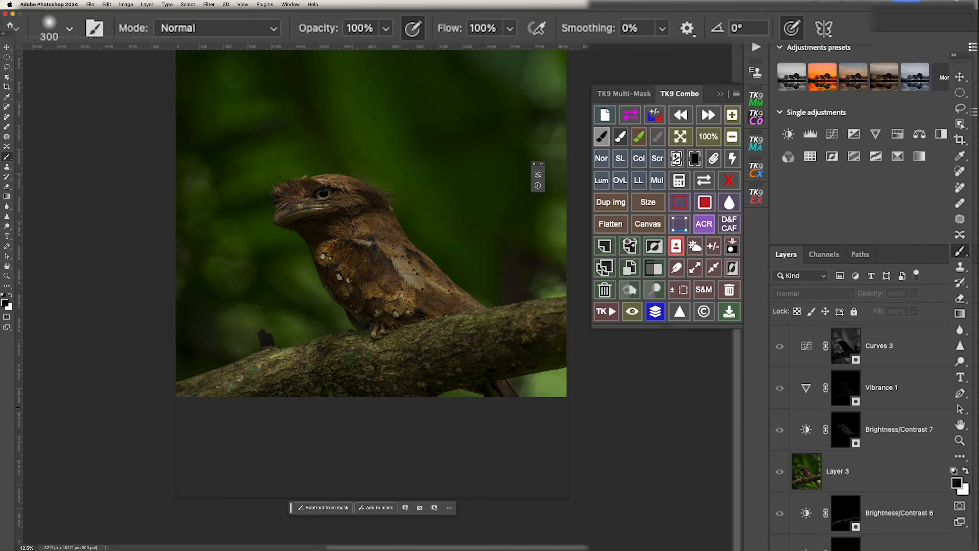
pyautogui.keyDown('alt'); pyautogui.click(895, 378); pyautogui.keyUp('alt')
pyautogui.keyDown('alt'); pyautogui.click(847, 550); pyautogui.keyUp('alt')
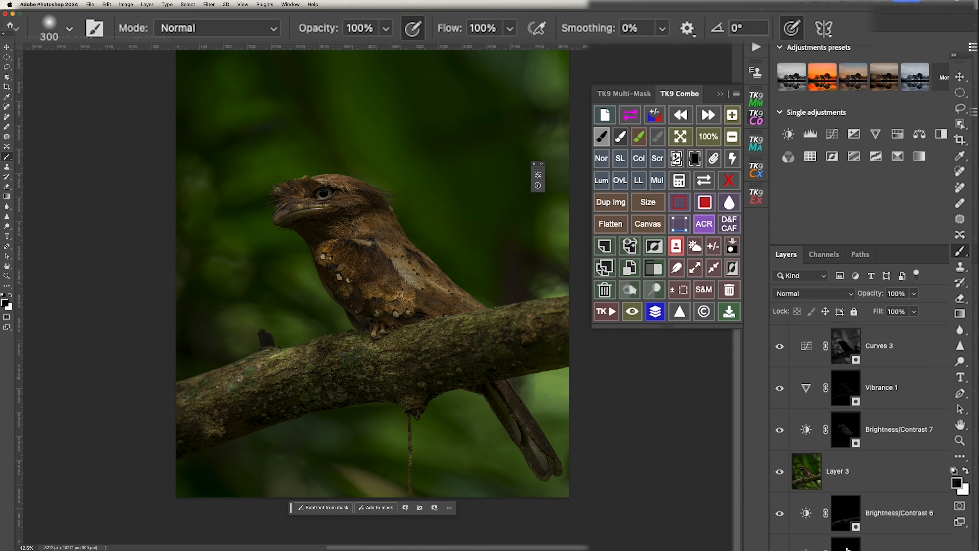
pyautogui.keyDown('alt'); pyautogui.click(847, 548); pyautogui.keyUp('alt')
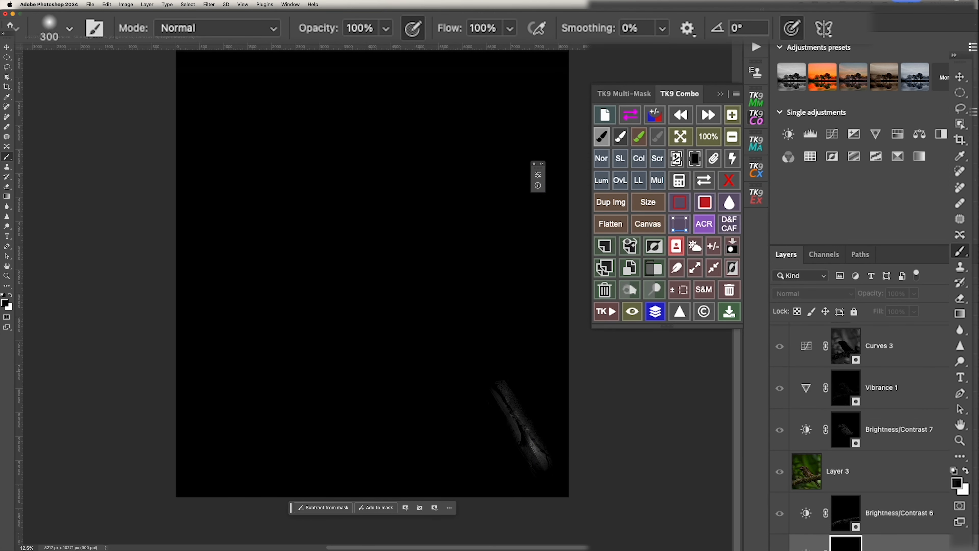
pyautogui.moveTo(851, 549)
pyautogui.mouseDown()
pyautogui.moveTo(850, 356)
pyautogui.moveTo(838, 310)
pyautogui.moveTo(850, 343)
pyautogui.mouseUp()
pyautogui.click(812, 353)
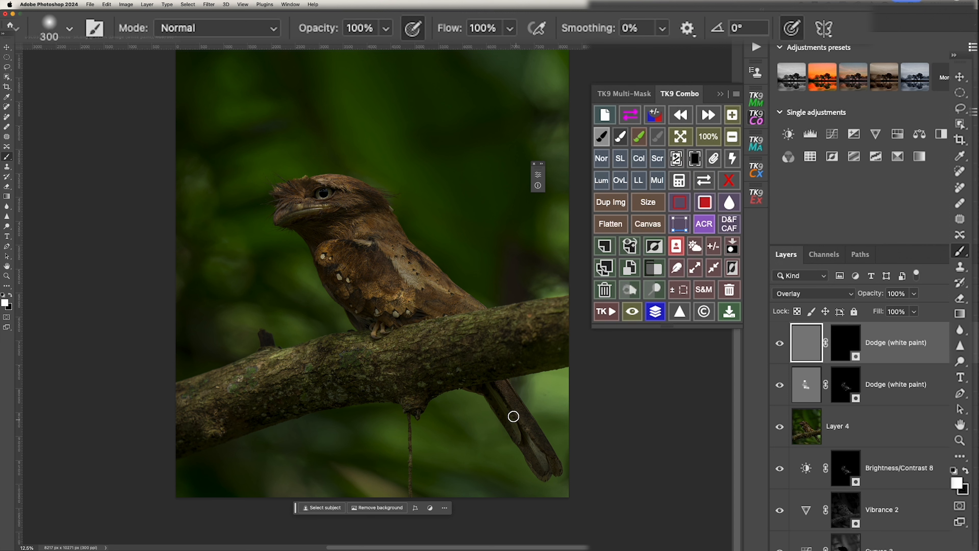
# Dodge the highlights along the bird's tail at 20% exposure with a size 600 brush
pyautogui.press(']')
pyautogui.press(']')
pyautogui.press(']')
pyautogui.press(']')
pyautogui.press(']')
pyautogui.press('o')
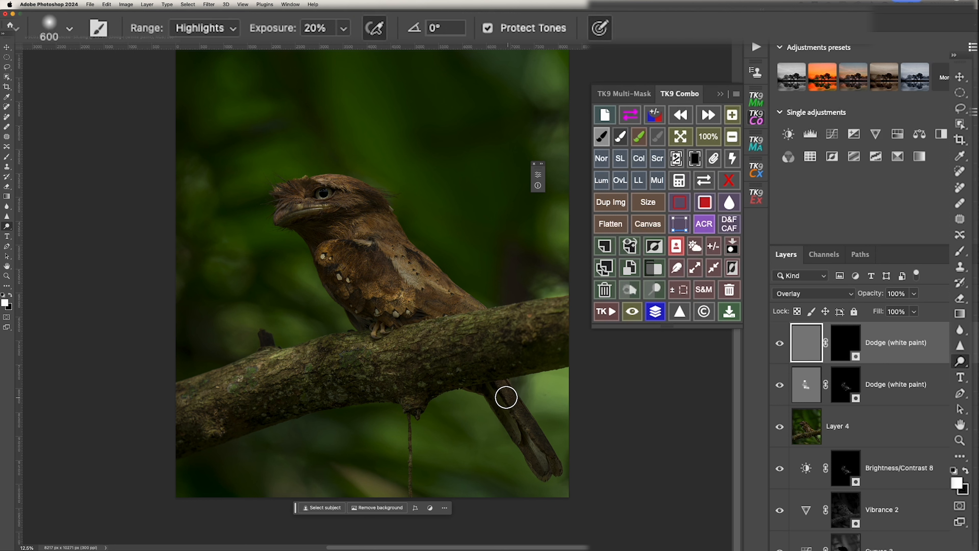
pyautogui.moveTo(497, 394)
pyautogui.mouseDown()
pyautogui.moveTo(544, 470)
pyautogui.moveTo(500, 403)
pyautogui.moveTo(544, 470)
pyautogui.moveTo(551, 460)
pyautogui.moveTo(506, 408)
pyautogui.moveTo(541, 451)
pyautogui.mouseUp()
pyautogui.moveTo(501, 399); pyautogui.dragTo(509, 402)
# Load the RGB Lights 2 luminosity mask as a selection with a new grey Overlay dodge layer
pyautogui.click(757, 104)
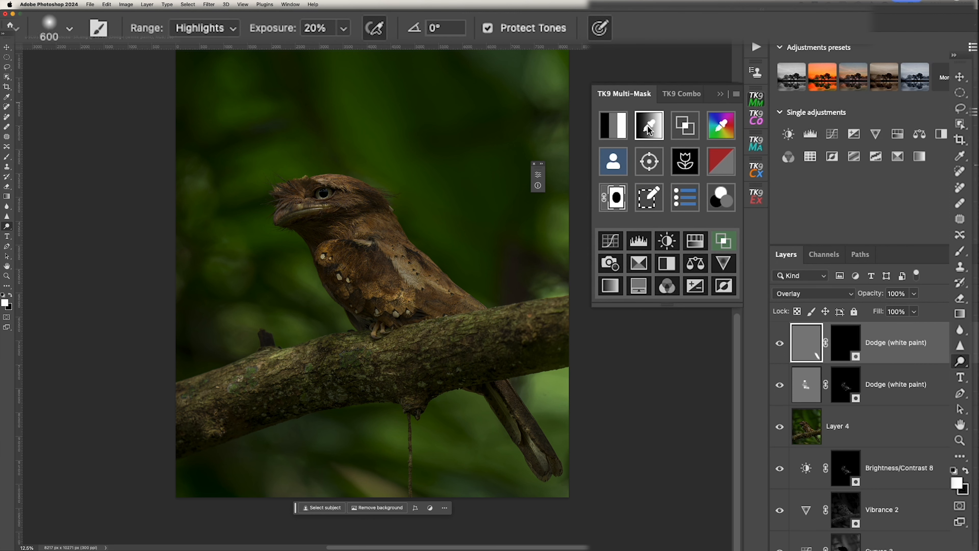
pyautogui.click(602, 130)
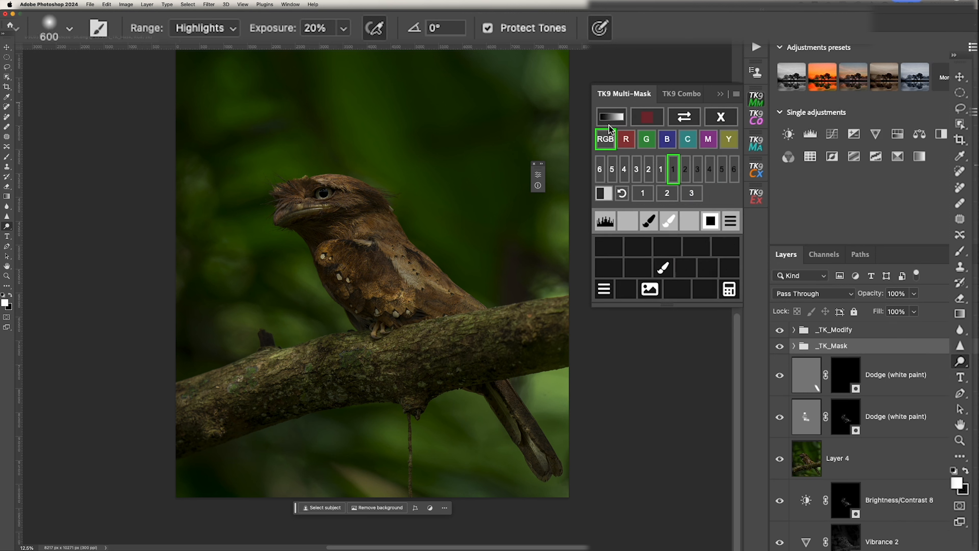
pyautogui.click(685, 177)
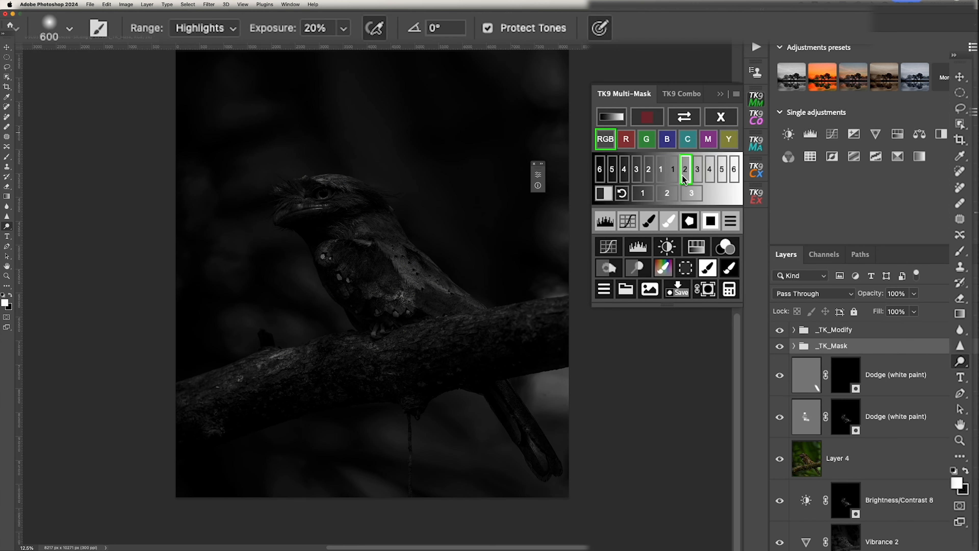
pyautogui.click(630, 270)
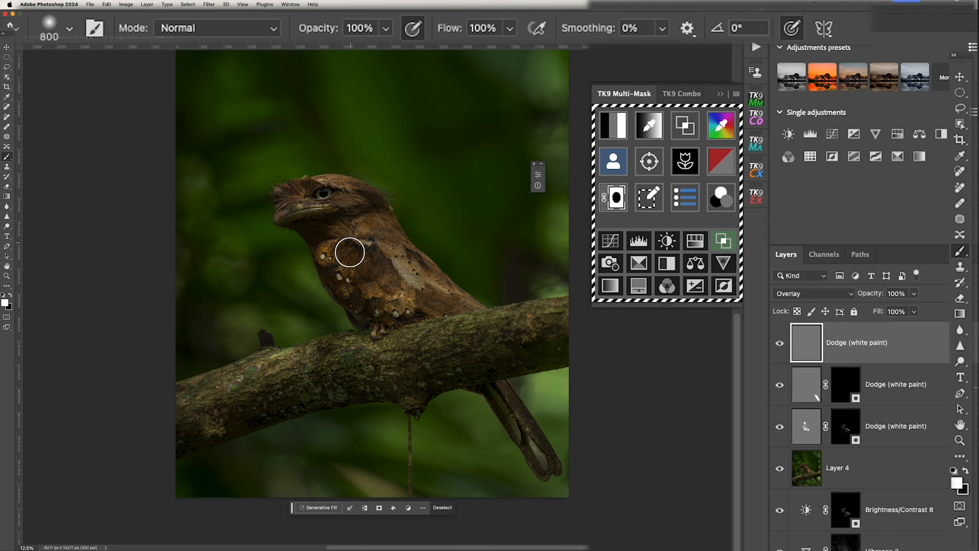
# Dodge the highlights on the bird's face, neck, lower breast and feet at 20% exposure, using size 600 from the neck down
pyautogui.press('o')
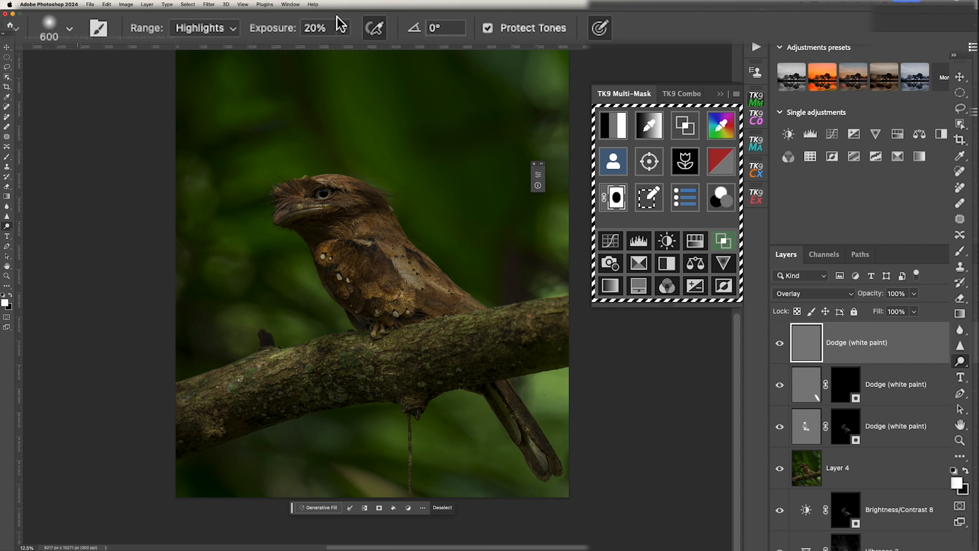
pyautogui.press('[')
pyautogui.moveTo(290, 195)
pyautogui.mouseDown()
pyautogui.moveTo(305, 184)
pyautogui.moveTo(285, 195)
pyautogui.moveTo(284, 215)
pyautogui.moveTo(300, 212)
pyautogui.moveTo(284, 215)
pyautogui.moveTo(358, 208)
pyautogui.moveTo(339, 201)
pyautogui.moveTo(350, 204)
pyautogui.mouseUp()
pyautogui.press(']')
pyautogui.press(']')
pyautogui.press(']')
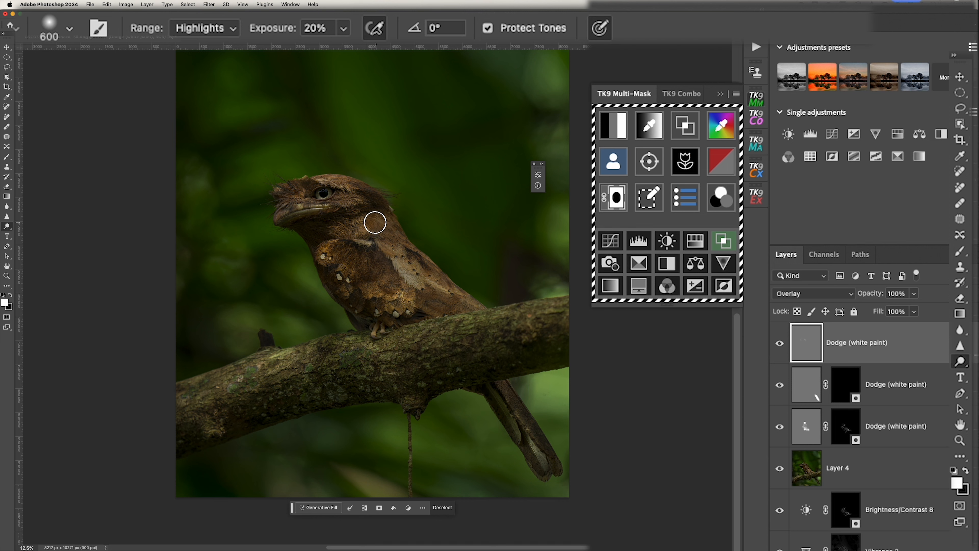
pyautogui.moveTo(374, 220); pyautogui.dragTo(389, 236)
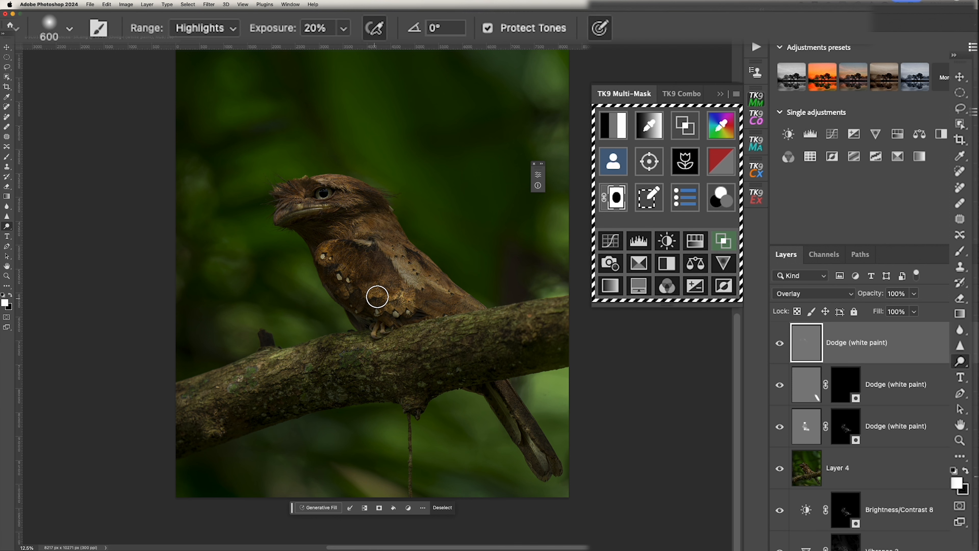
pyautogui.moveTo(367, 302); pyautogui.dragTo(356, 295)
pyautogui.moveTo(379, 329); pyautogui.dragTo(376, 324)
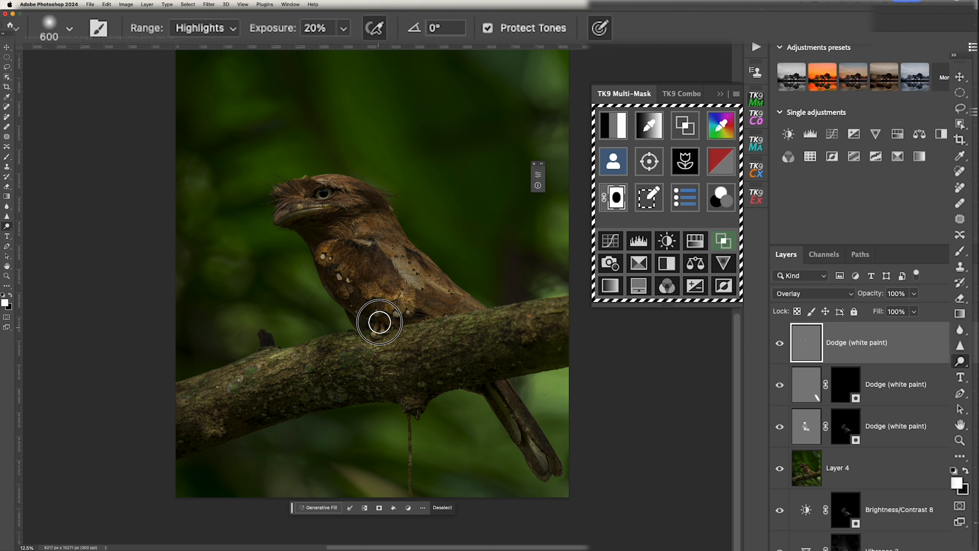
pyautogui.moveTo(420, 296); pyautogui.dragTo(431, 302)
# Dodge the highlights on the bird's neck and along its tail, using a size 700 brush on the tail
pyautogui.press('[')
pyautogui.press('[')
pyautogui.press('[')
pyautogui.press(']')
pyautogui.press(']')
pyautogui.press(']')
pyautogui.press(']')
pyautogui.moveTo(389, 236)
pyautogui.mouseDown()
pyautogui.moveTo(382, 222)
pyautogui.moveTo(380, 231)
pyautogui.mouseUp()
pyautogui.press('[')
pyautogui.press('[')
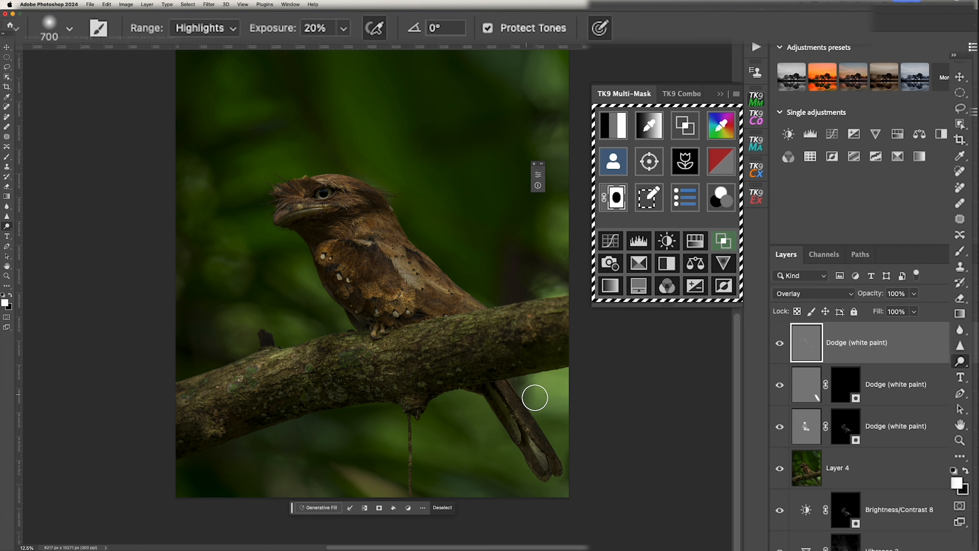
pyautogui.moveTo(495, 389); pyautogui.dragTo(542, 462)
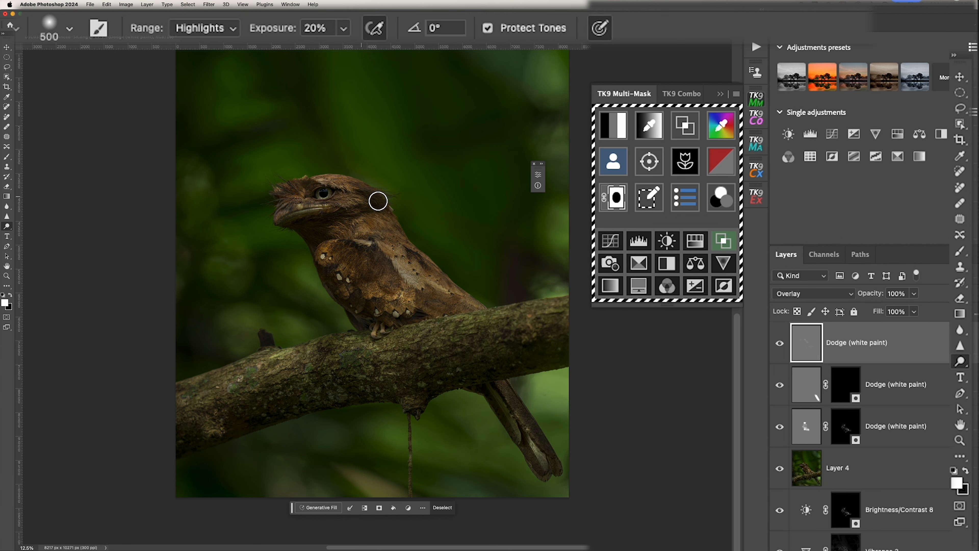
# Dodge the highlights on the beak, and the pale feather patch at the shoulder with a size 250 brush
pyautogui.moveTo(289, 194)
pyautogui.mouseDown()
pyautogui.moveTo(289, 204)
pyautogui.moveTo(303, 197)
pyautogui.mouseUp()
pyautogui.press('[')
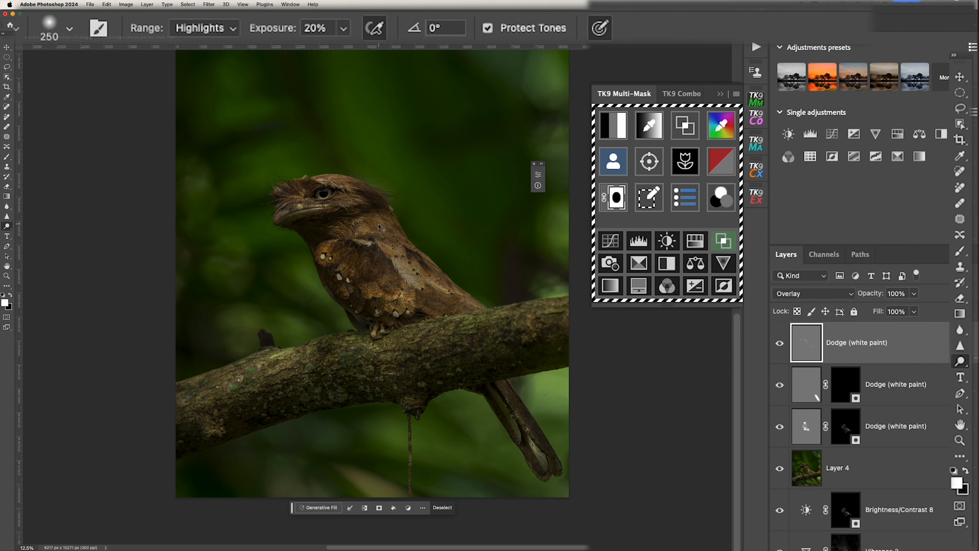
pyautogui.press('super+plus')
pyautogui.press('super+plus')
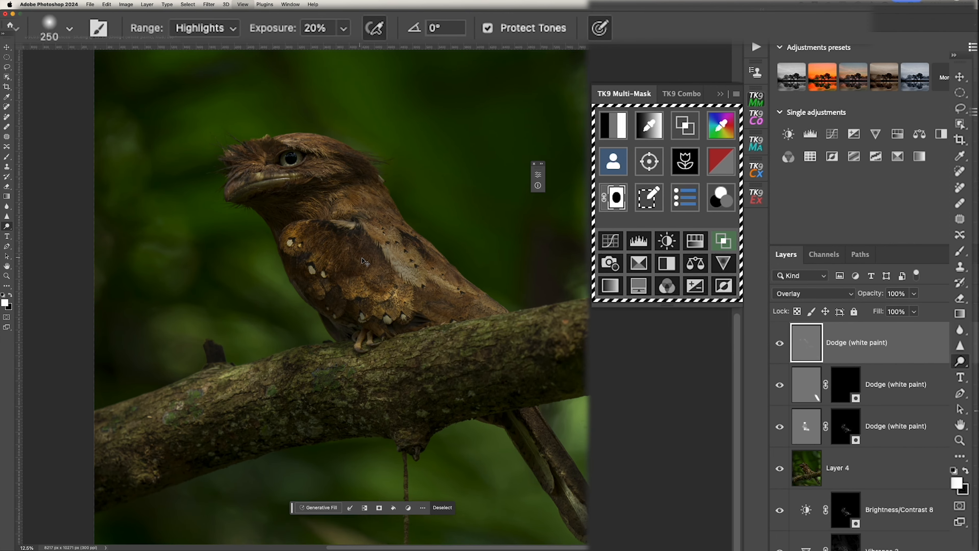
pyautogui.press('super+plus')
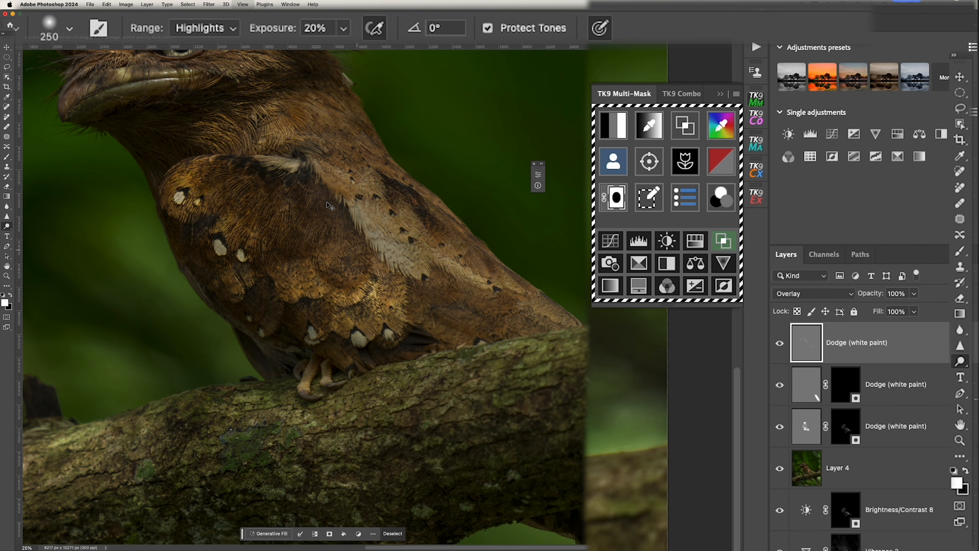
pyautogui.press('super+plus')
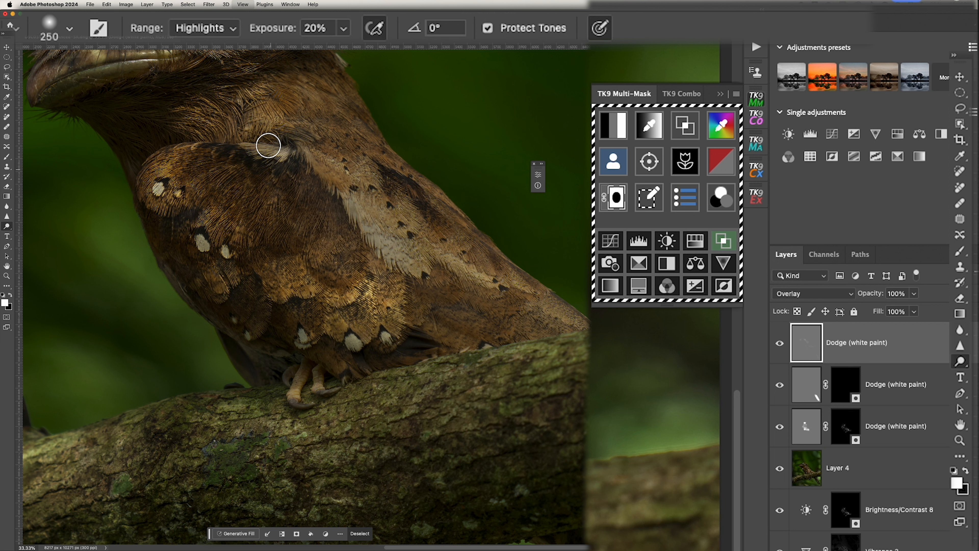
pyautogui.moveTo(253, 148); pyautogui.dragTo(260, 148)
pyautogui.moveTo(260, 149); pyautogui.dragTo(275, 151)
# Dodge the highlights in the bird's eye with a size 100 brush
pyautogui.press('[')
pyautogui.press('[')
pyautogui.press('[')
pyautogui.press('[')
pyautogui.press('[')
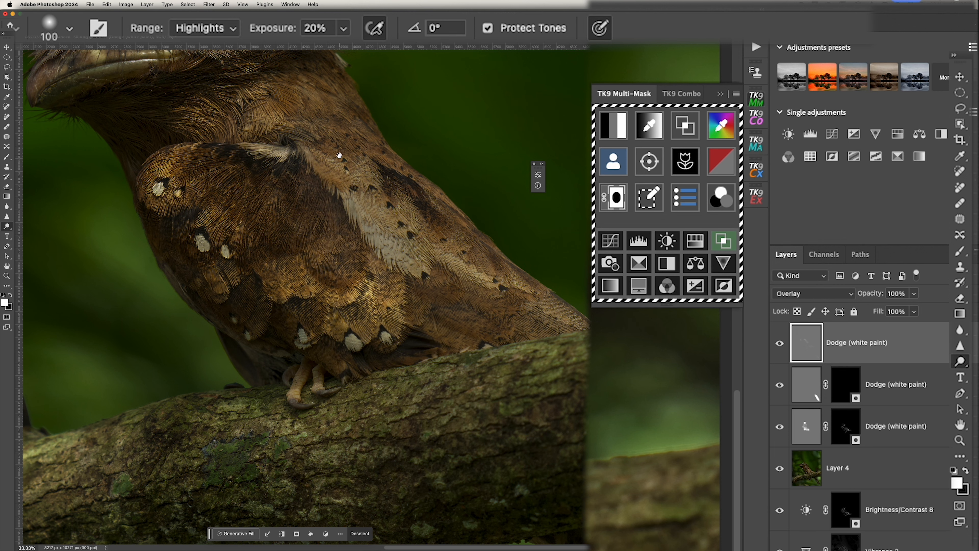
pyautogui.moveTo(339, 156); pyautogui.dragTo(393, 223)
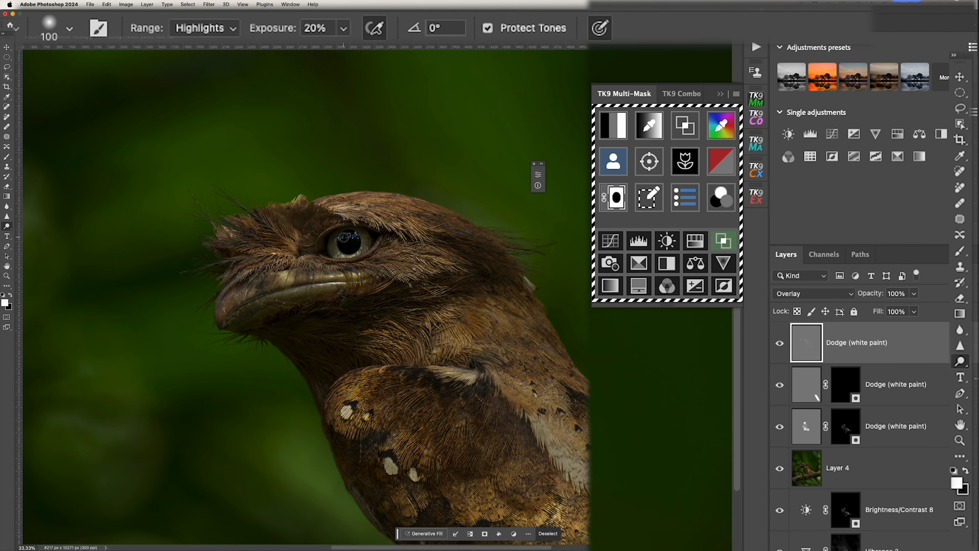
pyautogui.moveTo(345, 238)
pyautogui.mouseDown()
pyautogui.moveTo(332, 245)
pyautogui.moveTo(359, 233)
pyautogui.moveTo(334, 243)
pyautogui.moveTo(345, 242)
pyautogui.mouseUp()
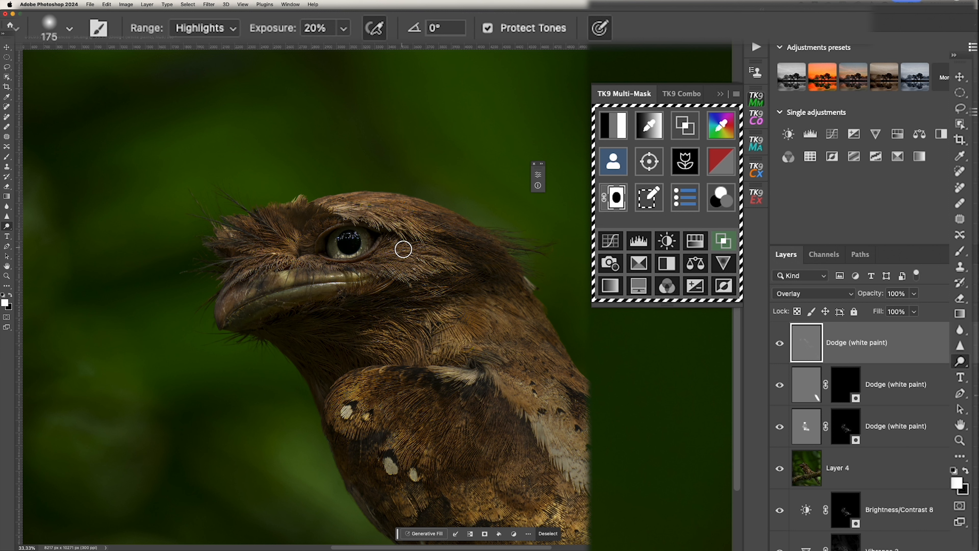
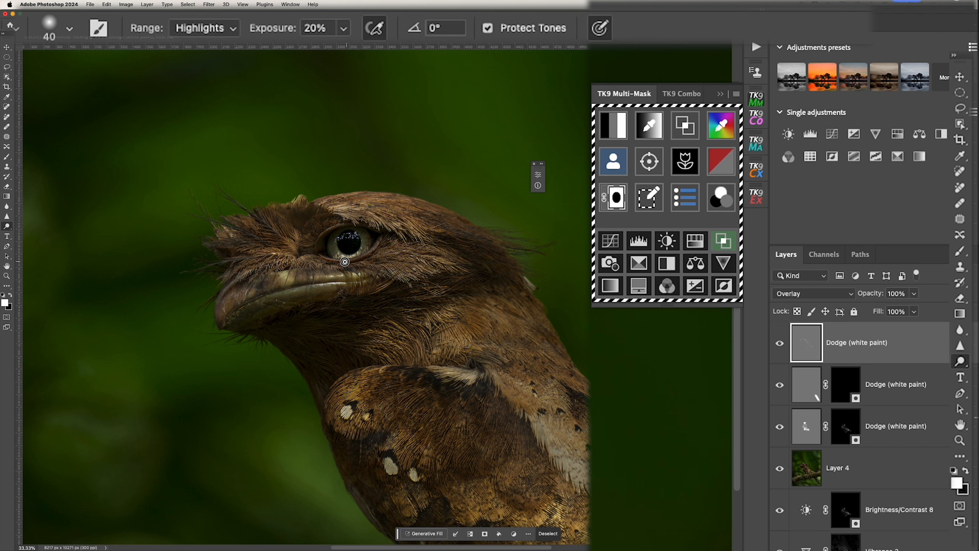
# Dodge the highlights along the beak and on the feathers below and above the eye with brushes around size 100 to 125
pyautogui.press(']')
pyautogui.press(']')
pyautogui.press(']')
pyautogui.press(']')
pyautogui.press(']')
pyautogui.press(']')
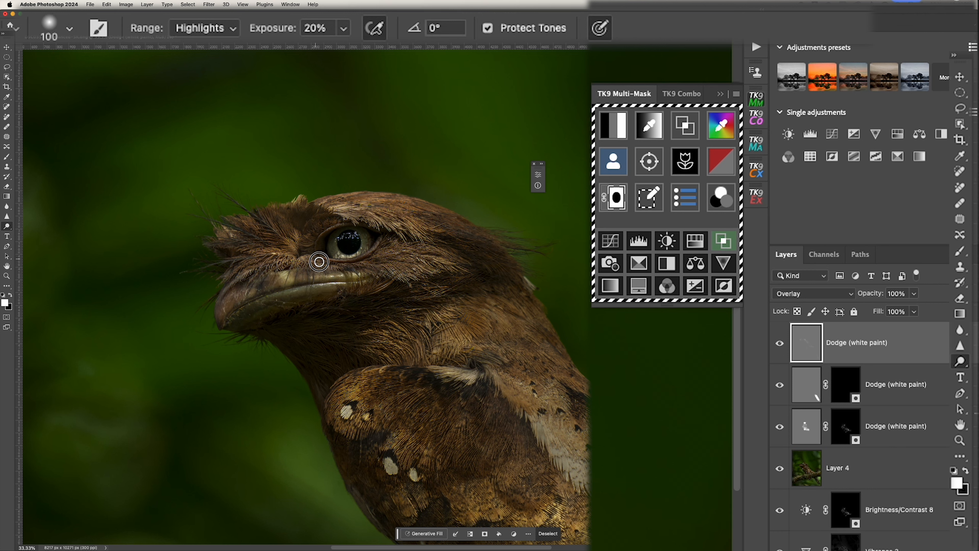
pyautogui.press(']')
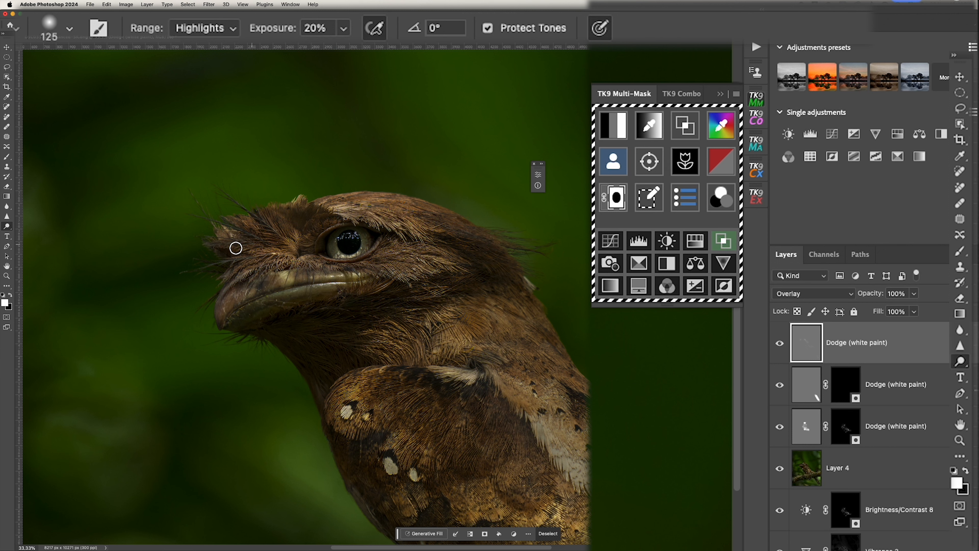
pyautogui.press('[')
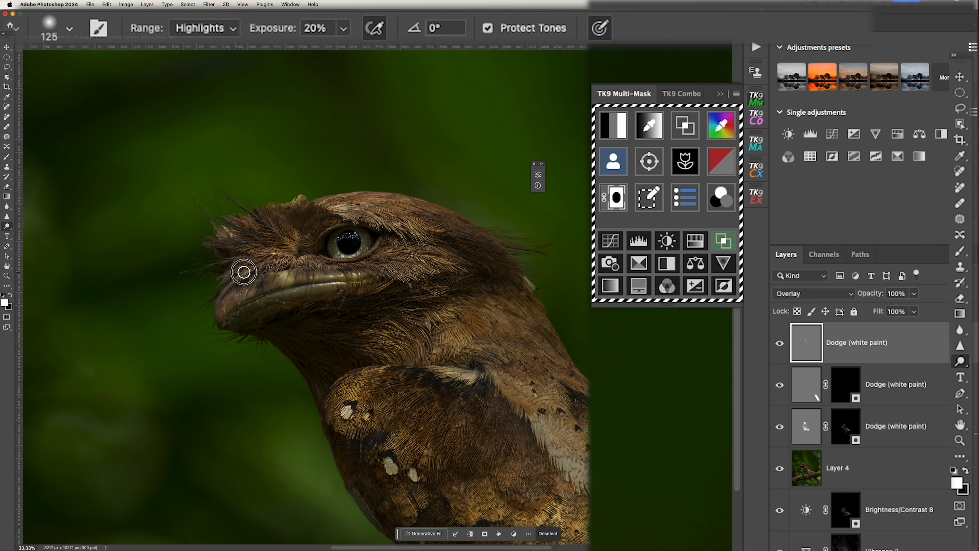
pyautogui.press('[')
pyautogui.moveTo(323, 218); pyautogui.dragTo(319, 227)
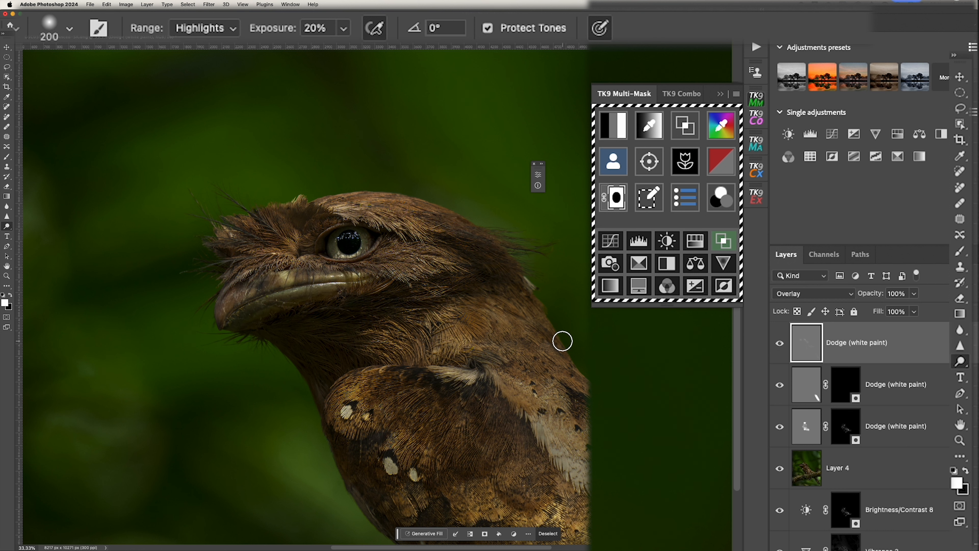
# Add a grey Soft Light burn layer and burn the shadows from the brow to the cheek at 20% exposure
pyautogui.hotkey('shift', 'o')
pyautogui.press('[')
pyautogui.press('[')
pyautogui.press('[')
pyautogui.press('[')
pyautogui.press('[')
pyautogui.press('[')
pyautogui.press('[')
pyautogui.press('[')
pyautogui.press('[')
pyautogui.press('[')
pyautogui.press('[')
pyautogui.press('[')
pyautogui.press('[')
pyautogui.press('[')
pyautogui.moveTo(281, 217)
pyautogui.mouseDown()
pyautogui.moveTo(300, 211)
pyautogui.moveTo(317, 218)
pyautogui.moveTo(312, 230)
pyautogui.moveTo(246, 243)
pyautogui.moveTo(318, 264)
pyautogui.moveTo(314, 272)
pyautogui.moveTo(379, 278)
pyautogui.moveTo(406, 262)
pyautogui.moveTo(385, 259)
pyautogui.mouseUp()
pyautogui.press(']')
pyautogui.press(']')
pyautogui.press(']')
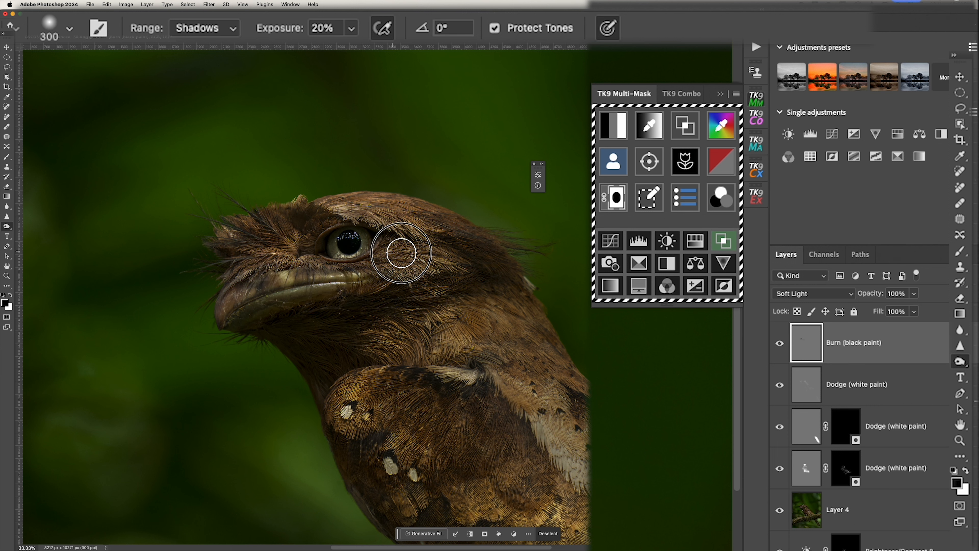
# Burn the shadows around the bird's eye with a small brush and along the crown with a larger one
pyautogui.press('[')
pyautogui.press('[')
pyautogui.press('[')
pyautogui.press('[')
pyautogui.press('[')
pyautogui.moveTo(321, 243)
pyautogui.mouseDown()
pyautogui.moveTo(324, 252)
pyautogui.moveTo(317, 243)
pyautogui.moveTo(327, 225)
pyautogui.moveTo(321, 236)
pyautogui.moveTo(331, 226)
pyautogui.moveTo(361, 232)
pyautogui.moveTo(325, 247)
pyautogui.moveTo(328, 229)
pyautogui.moveTo(331, 237)
pyautogui.moveTo(307, 249)
pyautogui.moveTo(343, 213)
pyautogui.moveTo(370, 211)
pyautogui.moveTo(418, 232)
pyautogui.mouseUp()
pyautogui.press(']')
pyautogui.press(']')
pyautogui.press(']')
pyautogui.moveTo(365, 208)
pyautogui.mouseDown()
pyautogui.moveTo(354, 193)
pyautogui.moveTo(437, 219)
pyautogui.moveTo(344, 202)
pyautogui.moveTo(443, 224)
pyautogui.mouseUp()
# Burn the shadows on the bird's cheek, beak and throat with a larger brush
pyautogui.press(']')
pyautogui.press(']')
pyautogui.click(428, 284)
pyautogui.click(443, 270)
pyautogui.moveTo(299, 281)
pyautogui.mouseDown()
pyautogui.moveTo(286, 278)
pyautogui.moveTo(339, 280)
pyautogui.moveTo(285, 280)
pyautogui.moveTo(270, 295)
pyautogui.moveTo(242, 287)
pyautogui.moveTo(233, 309)
pyautogui.moveTo(247, 288)
pyautogui.moveTo(247, 307)
pyautogui.moveTo(301, 339)
pyautogui.moveTo(301, 331)
pyautogui.mouseUp()
# Burn the shadows on the bird's shoulder and across its lower back above the branch with a size 400 brush
pyautogui.press(']')
pyautogui.moveTo(410, 392)
pyautogui.mouseDown()
pyautogui.moveTo(375, 394)
pyautogui.moveTo(442, 387)
pyautogui.moveTo(439, 408)
pyautogui.moveTo(460, 423)
pyautogui.moveTo(467, 406)
pyautogui.moveTo(473, 428)
pyautogui.moveTo(457, 401)
pyautogui.moveTo(415, 413)
pyautogui.moveTo(389, 387)
pyautogui.mouseUp()
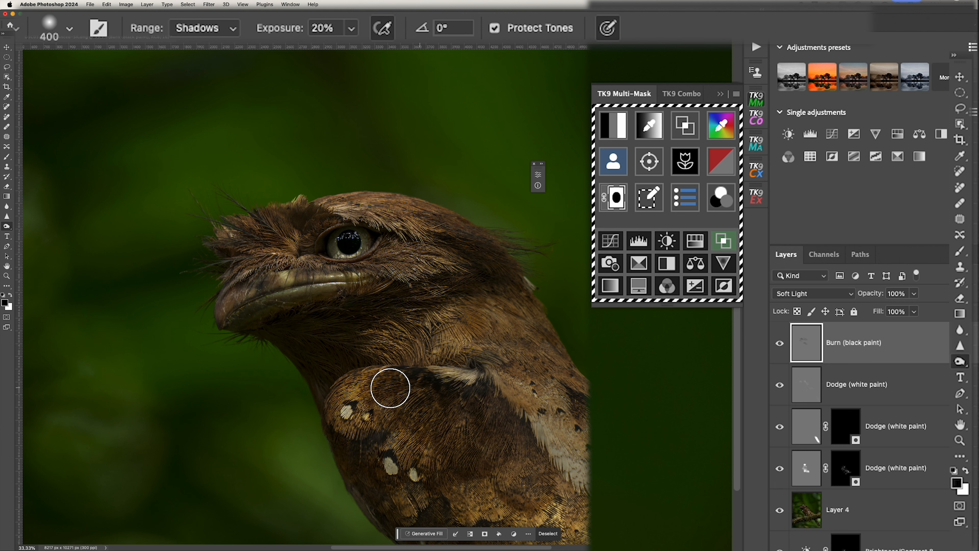
pyautogui.moveTo(576, 320); pyautogui.dragTo(513, 237)
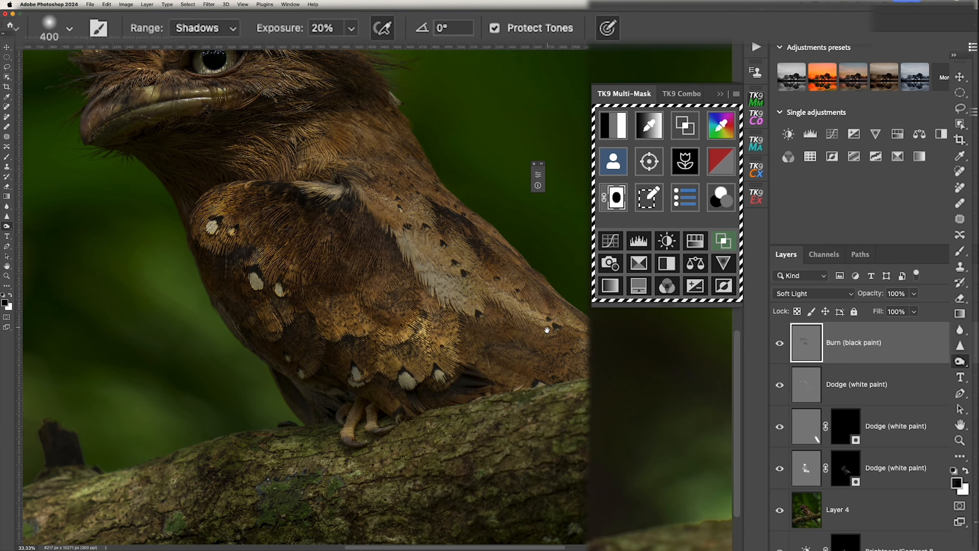
pyautogui.moveTo(468, 313)
pyautogui.mouseDown()
pyautogui.moveTo(508, 350)
pyautogui.moveTo(552, 358)
pyautogui.moveTo(503, 319)
pyautogui.moveTo(539, 336)
pyautogui.moveTo(531, 326)
pyautogui.moveTo(549, 329)
pyautogui.moveTo(502, 275)
pyautogui.moveTo(538, 310)
pyautogui.moveTo(561, 307)
pyautogui.mouseUp()
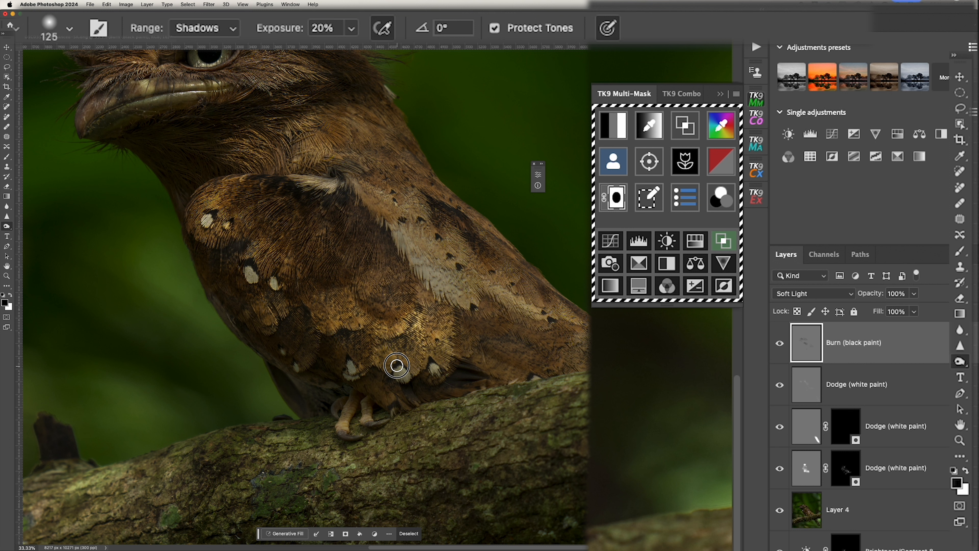
# Remove the active selection and return to dodging highlights at 20% exposure on the uppermost Dodge layer
pyautogui.press(']')
pyautogui.press(']')
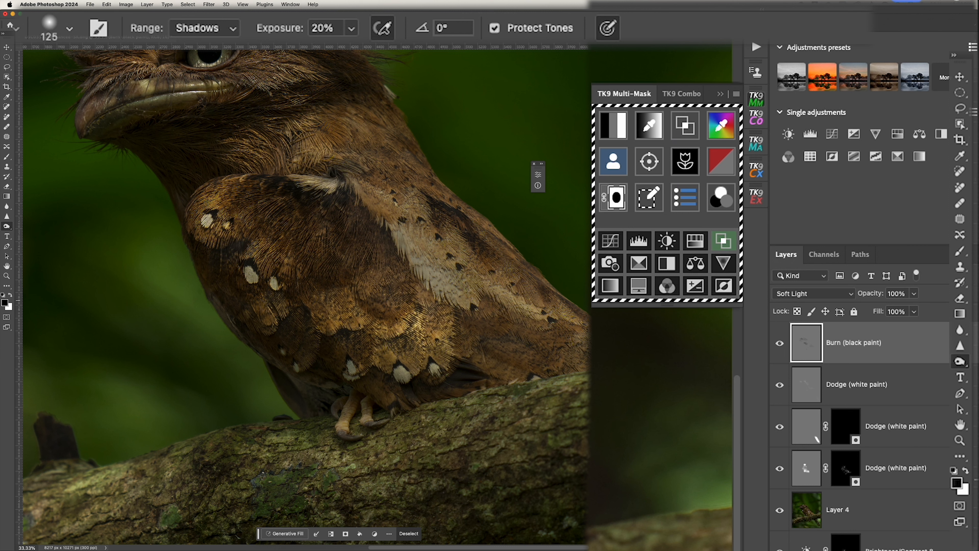
pyautogui.press('super+d')
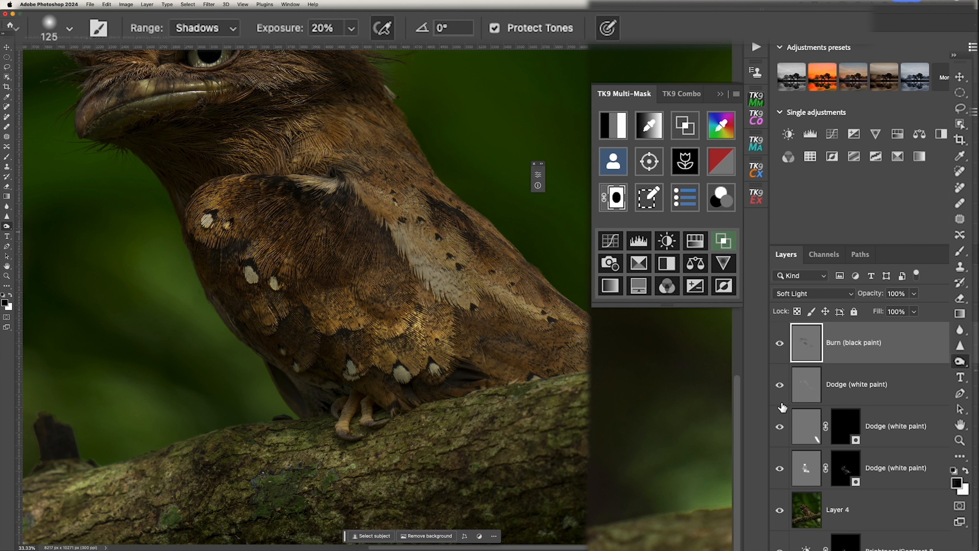
pyautogui.click(807, 390)
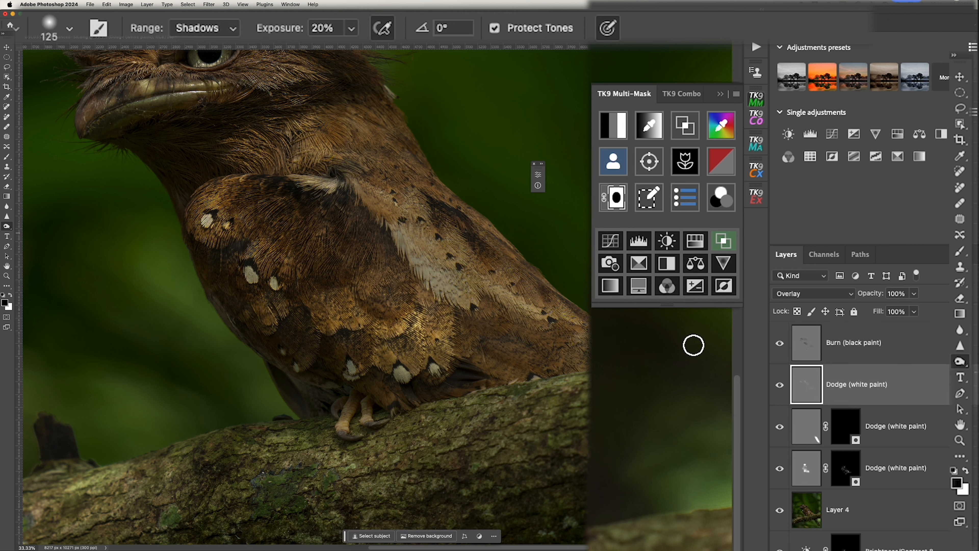
pyautogui.hotkey('shift', 'o')
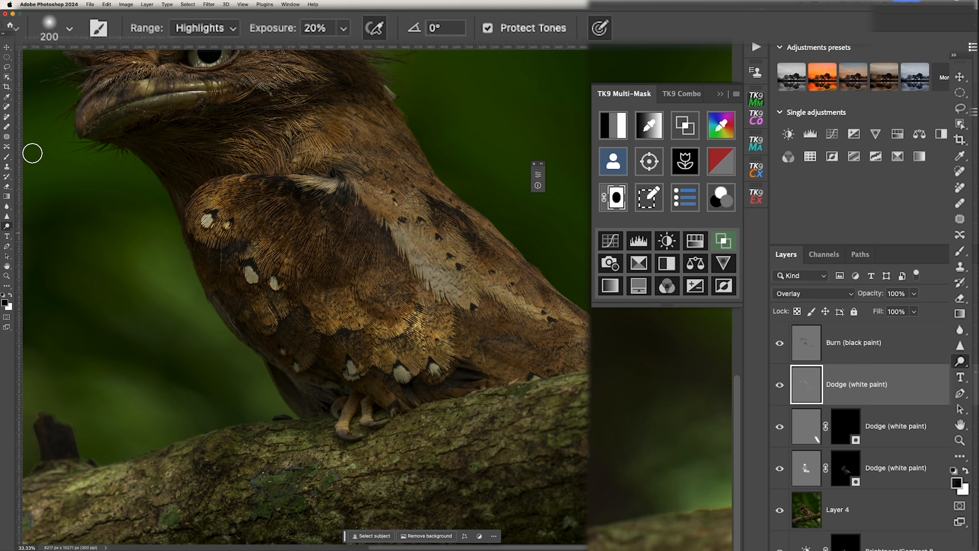
# Dodge the white spots on the bird's wing and the area beside its feet with a size 125 brush
pyautogui.press('[')
pyautogui.press('[')
pyautogui.press('[')
pyautogui.moveTo(247, 275); pyautogui.dragTo(252, 275)
pyautogui.click(274, 284)
pyautogui.click(349, 363)
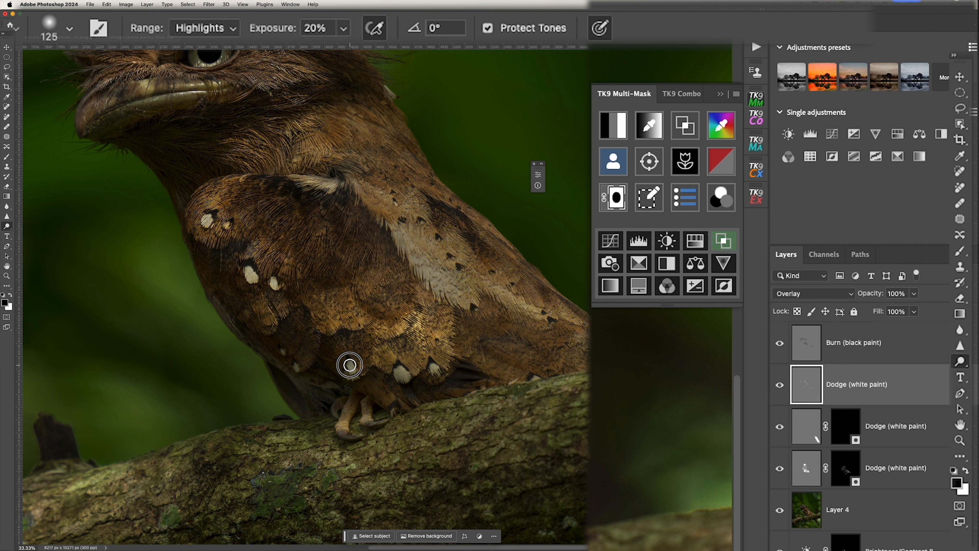
pyautogui.moveTo(395, 372); pyautogui.dragTo(405, 376)
pyautogui.click(432, 369)
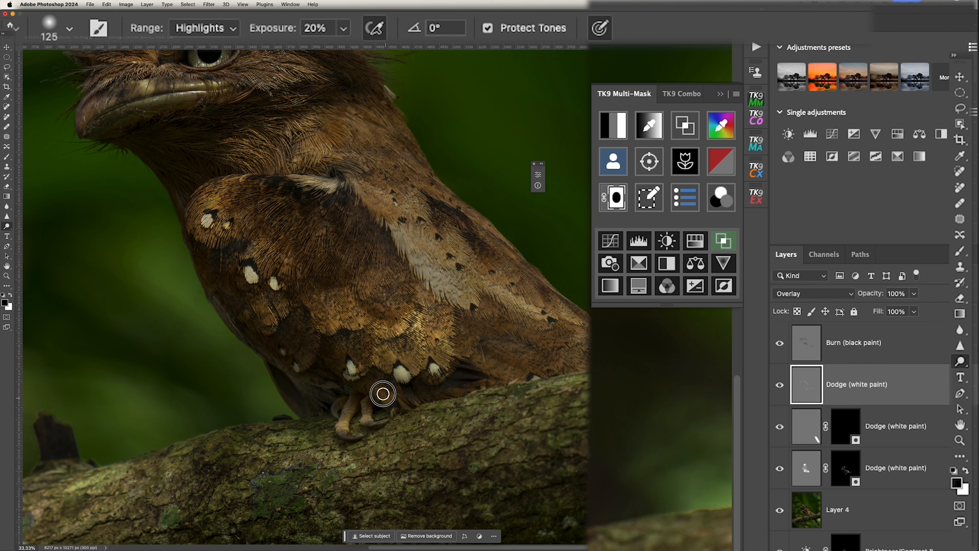
pyautogui.moveTo(406, 404); pyautogui.dragTo(422, 389)
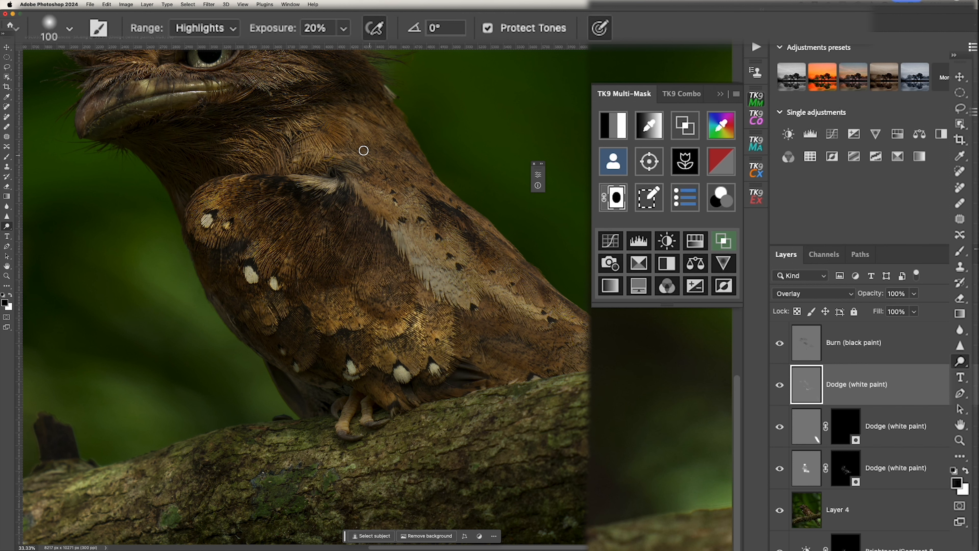
# Dodge the highlights on the bird's beak with a size 100 brush and on its lower back with a larger one
pyautogui.moveTo(235, 102); pyautogui.dragTo(225, 98)
pyautogui.press(']')
pyautogui.press(']')
pyautogui.press(']')
pyautogui.press(']')
pyautogui.press(']')
pyautogui.press(']')
pyautogui.press(']')
pyautogui.press(']')
pyautogui.press(']')
pyautogui.press(']')
pyautogui.press('[')
pyautogui.press('[')
pyautogui.press('[')
pyautogui.moveTo(453, 273)
pyautogui.mouseDown()
pyautogui.moveTo(416, 230)
pyautogui.moveTo(444, 264)
pyautogui.moveTo(477, 271)
pyautogui.mouseUp()
# Dodge the highlights on the bird's crown, brow, beak and eye with progressively smaller brushes, down to size 30
pyautogui.moveTo(272, 71); pyautogui.dragTo(384, 182)
pyautogui.press('[')
pyautogui.press('[')
pyautogui.press('[')
pyautogui.moveTo(373, 136)
pyautogui.mouseDown()
pyautogui.moveTo(387, 146)
pyautogui.moveTo(339, 133)
pyautogui.mouseUp()
pyautogui.moveTo(256, 162); pyautogui.dragTo(237, 155)
pyautogui.press('[')
pyautogui.press('[')
pyautogui.moveTo(223, 223); pyautogui.dragTo(293, 209)
pyautogui.moveTo(318, 158); pyautogui.dragTo(337, 157)
pyautogui.moveTo(324, 155)
pyautogui.mouseDown()
pyautogui.moveTo(286, 148)
pyautogui.moveTo(280, 158)
pyautogui.moveTo(297, 143)
pyautogui.moveTo(283, 160)
pyautogui.moveTo(295, 137)
pyautogui.moveTo(280, 140)
pyautogui.moveTo(300, 135)
pyautogui.mouseUp()
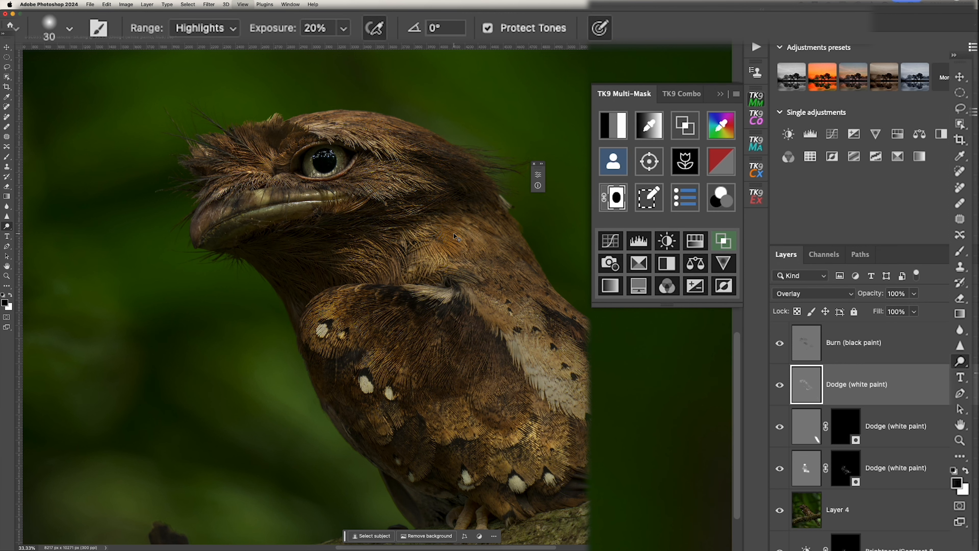
# Select the Burn layer and build a TK9 colour mask from the light green background at the photo's right edge, colour 799a49
pyautogui.press('super+minus')
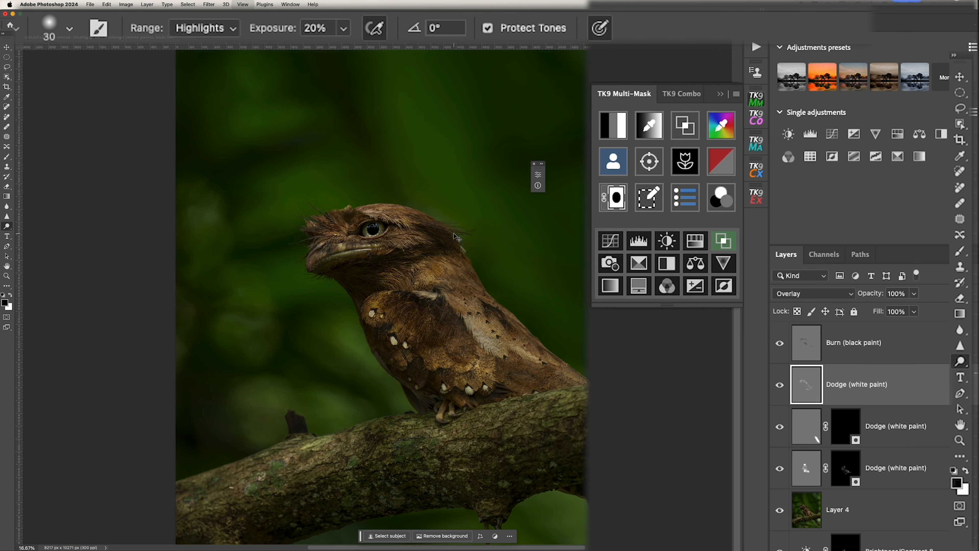
pyautogui.press('super+minus')
pyautogui.press('super+minus')
pyautogui.press('super+minus')
pyautogui.press('super+plus')
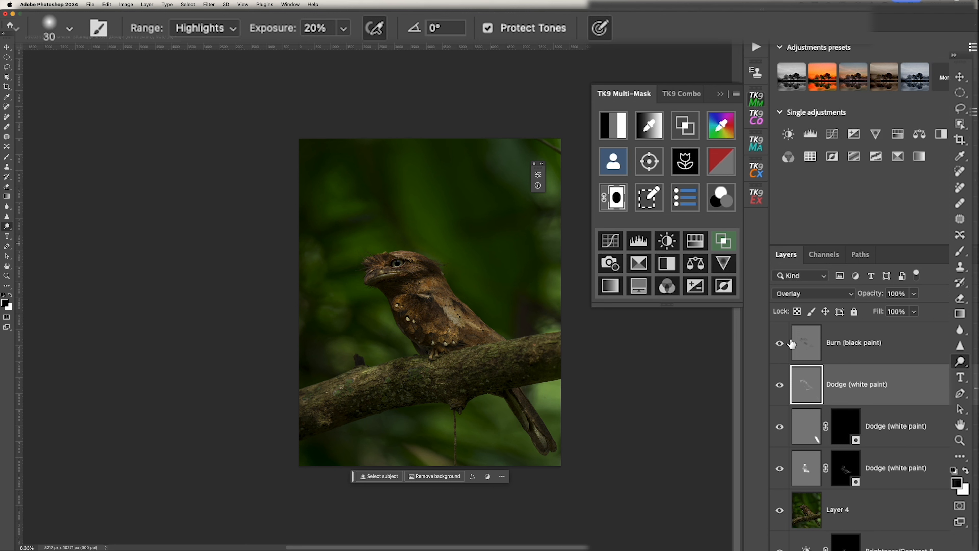
pyautogui.click(806, 348)
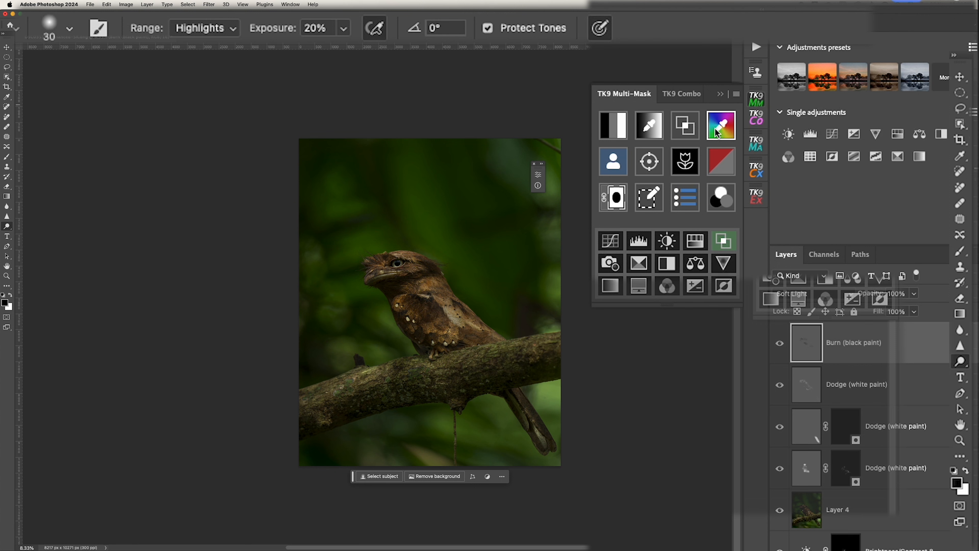
pyautogui.click(714, 136)
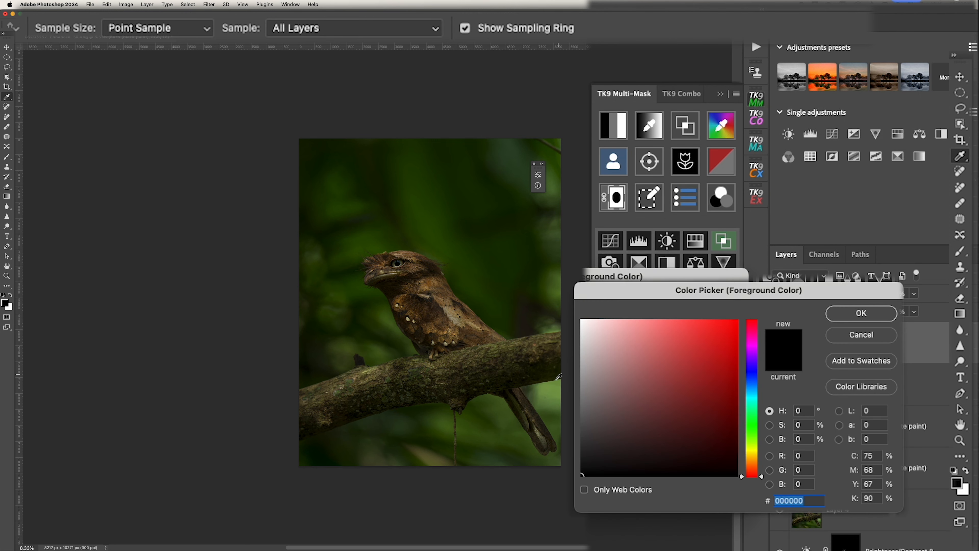
pyautogui.click(558, 380)
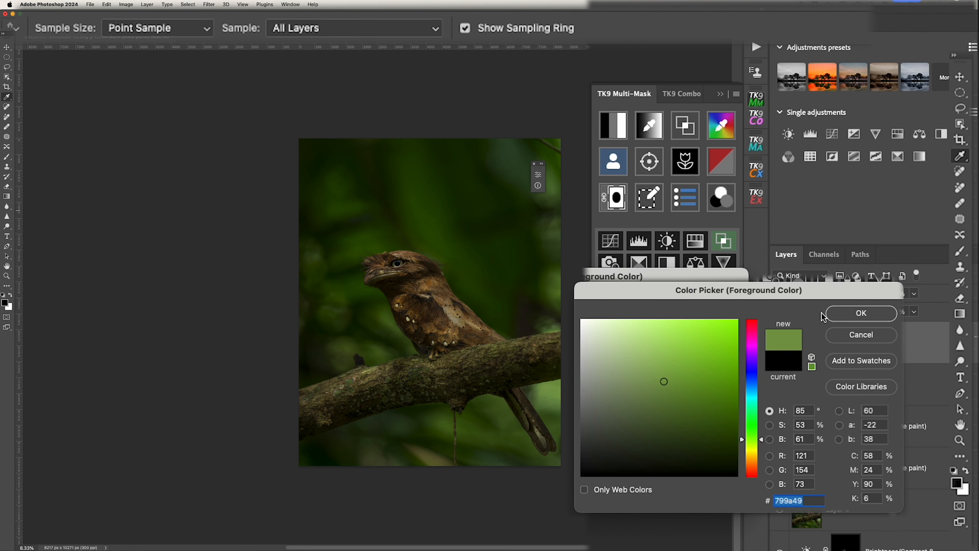
pyautogui.click(849, 313)
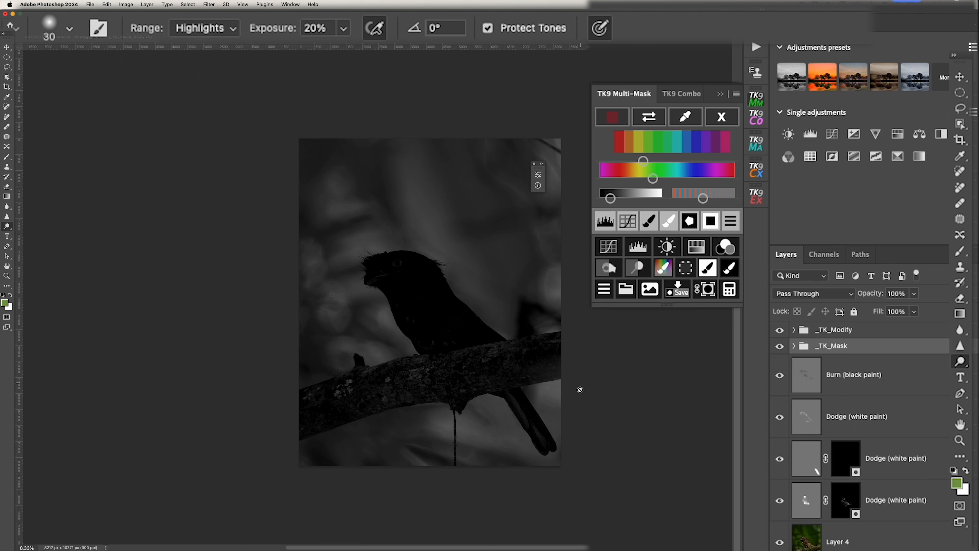
# Paint the bird's head and body black in the colour mask and raise the mask's contrast
pyautogui.click(641, 227)
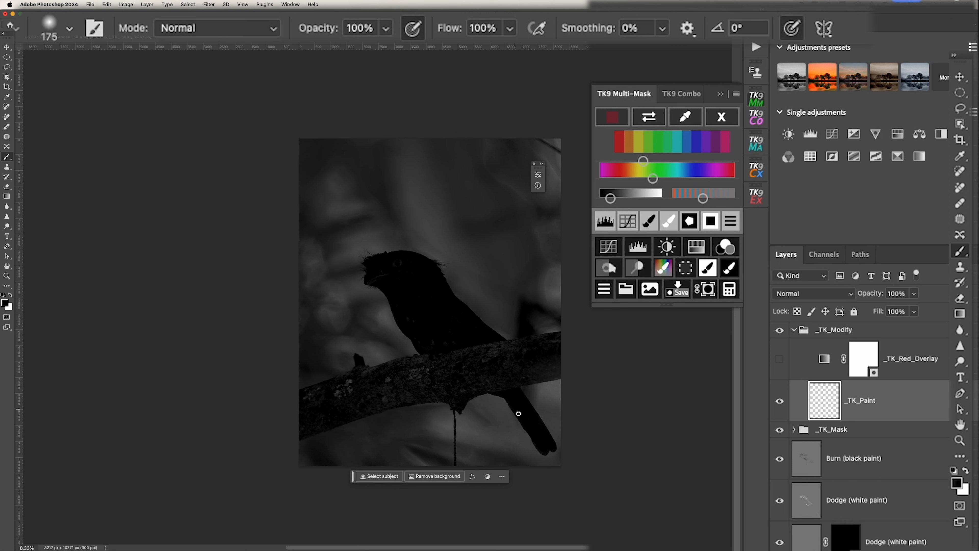
pyautogui.press(']')
pyautogui.press(']')
pyautogui.press(']')
pyautogui.press(']')
pyautogui.press(']')
pyautogui.press(']')
pyautogui.press(']')
pyautogui.press(']')
pyautogui.moveTo(402, 264); pyautogui.dragTo(388, 280)
pyautogui.press('[')
pyautogui.press('[')
pyautogui.press('[')
pyautogui.press('[')
pyautogui.press('[')
pyautogui.press('[')
pyautogui.press('[')
pyautogui.press(']')
pyautogui.press(']')
pyautogui.press(']')
pyautogui.press(']')
pyautogui.moveTo(422, 319)
pyautogui.mouseDown()
pyautogui.moveTo(435, 341)
pyautogui.moveTo(454, 335)
pyautogui.mouseUp()
pyautogui.moveTo(608, 200); pyautogui.dragTo(632, 202)
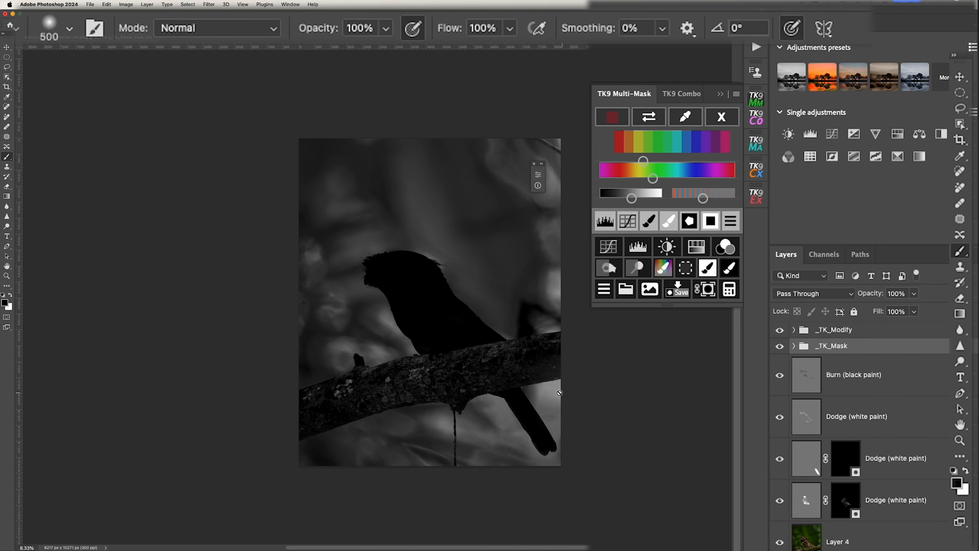
# Add a grey Soft Light burn layer from the mask and burn background highlights along the photo's right edge at 20% exposure, brush size up to 2700
pyautogui.click(603, 267)
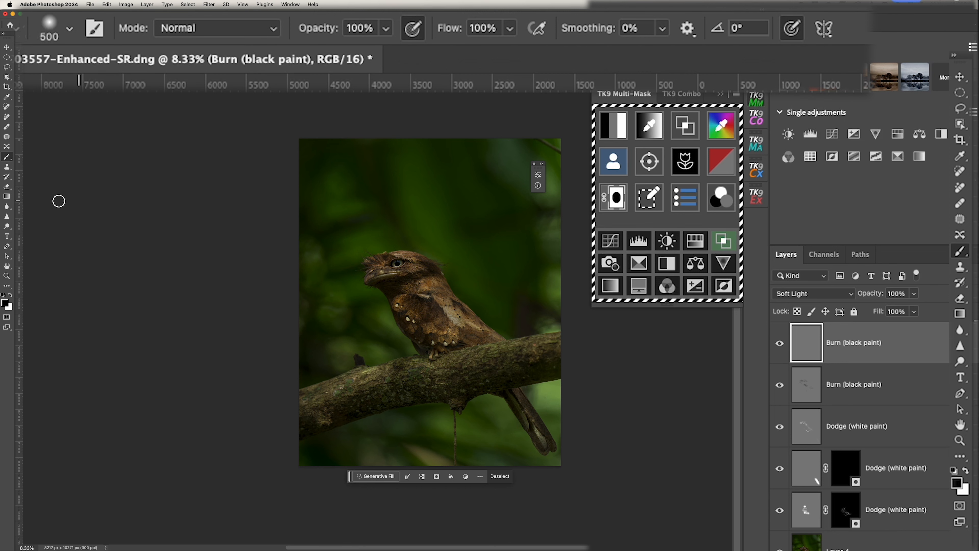
pyautogui.press('o')
pyautogui.hotkey('shift', 'o')
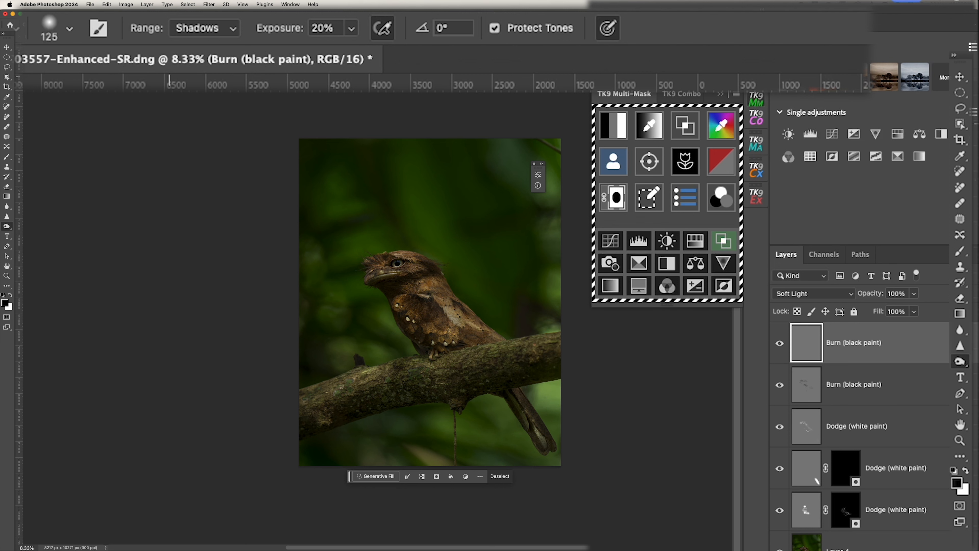
pyautogui.click(194, 28)
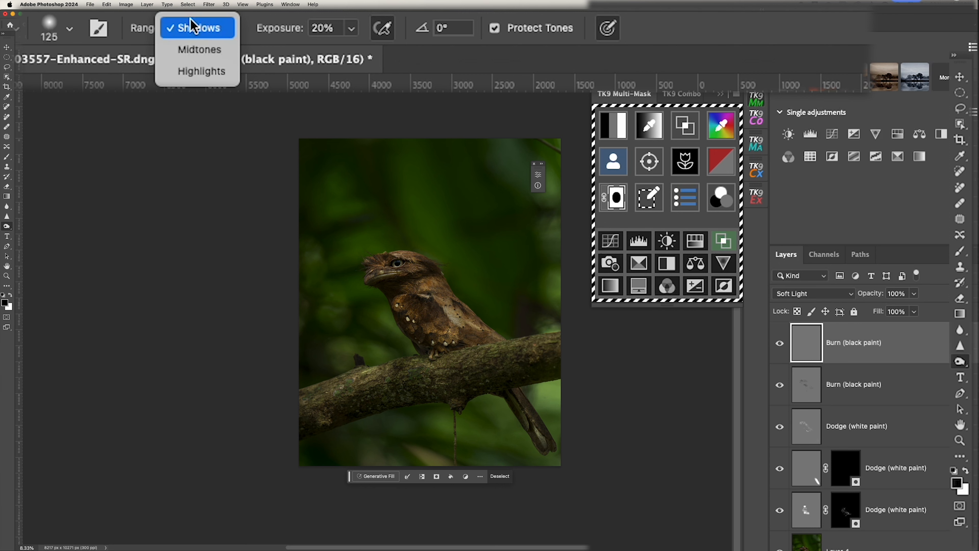
pyautogui.click(206, 73)
pyautogui.press(']')
pyautogui.press(']')
pyautogui.press(']')
pyautogui.press(']')
pyautogui.press(']')
pyautogui.press(']')
pyautogui.press(']')
pyautogui.press(']')
pyautogui.press(']')
pyautogui.press(']')
pyautogui.press(']')
pyautogui.press(']')
pyautogui.press(']')
pyautogui.press(']')
pyautogui.press(']')
pyautogui.press(']')
pyautogui.press(']')
pyautogui.press(']')
pyautogui.press(']')
pyautogui.press(']')
pyautogui.press(']')
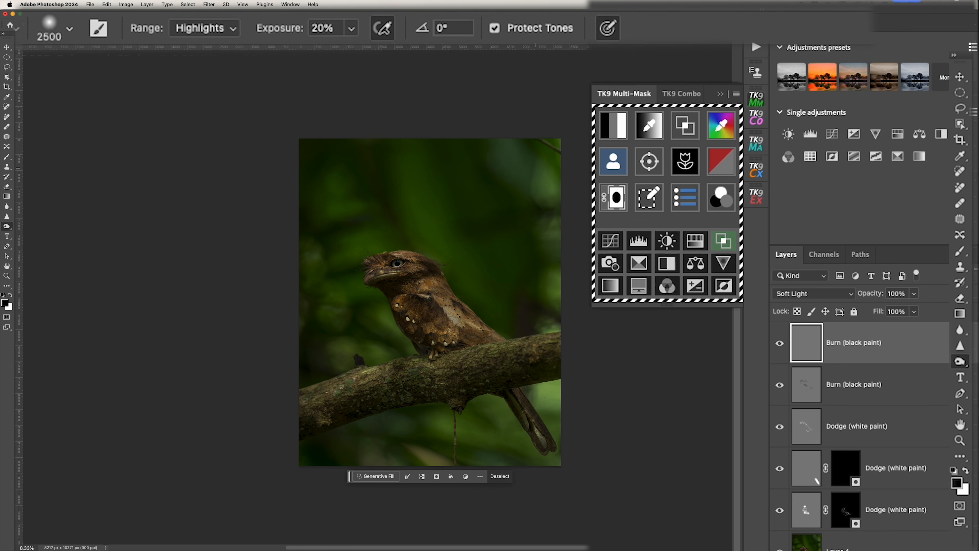
pyautogui.press(']')
pyautogui.press(']')
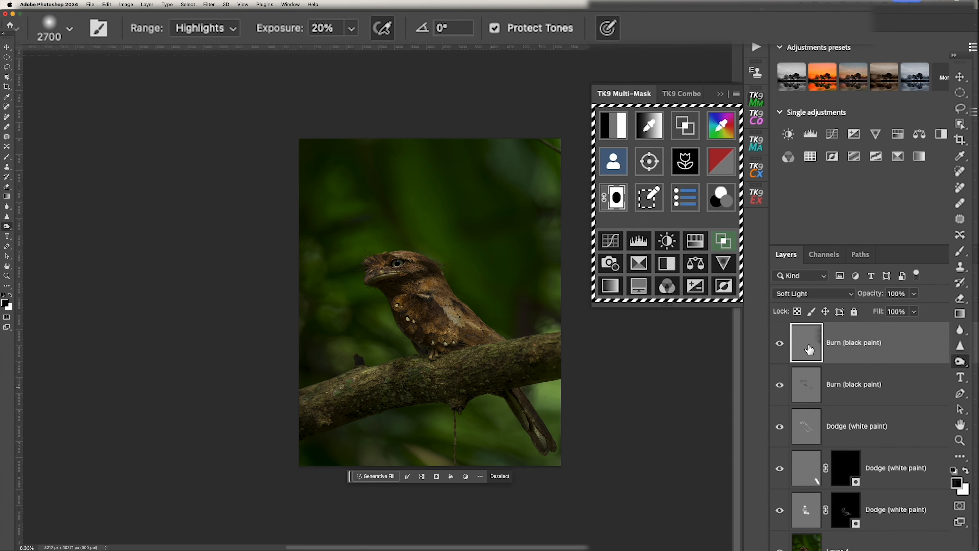
# Burn more of the bright background along the photo's right side with a size 1900 brush
pyautogui.press('[')
pyautogui.press('[')
pyautogui.press('[')
pyautogui.press('[')
pyautogui.press('[')
pyautogui.press('[')
pyautogui.press('[')
pyautogui.press('[')
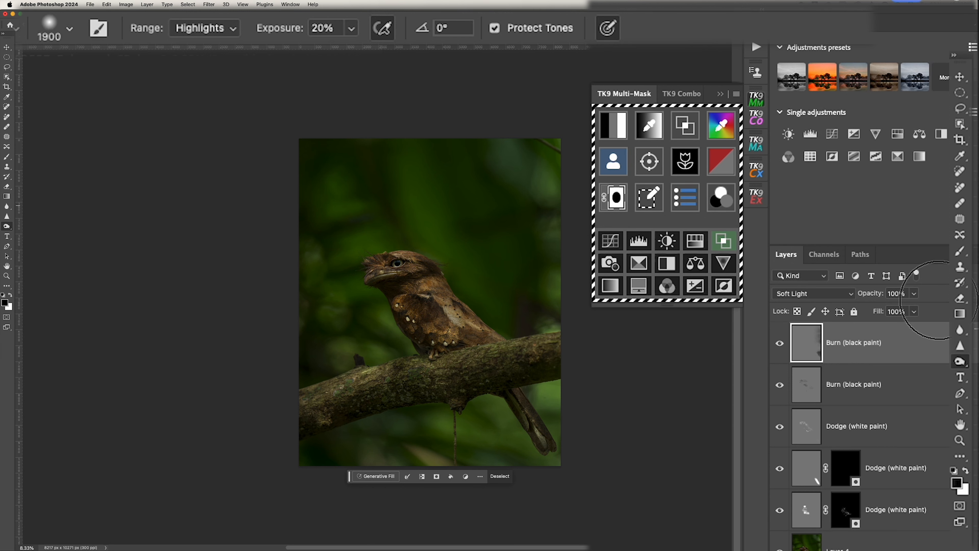
# Compare the photo with and without the uppermost Burn layer
pyautogui.click(779, 343)
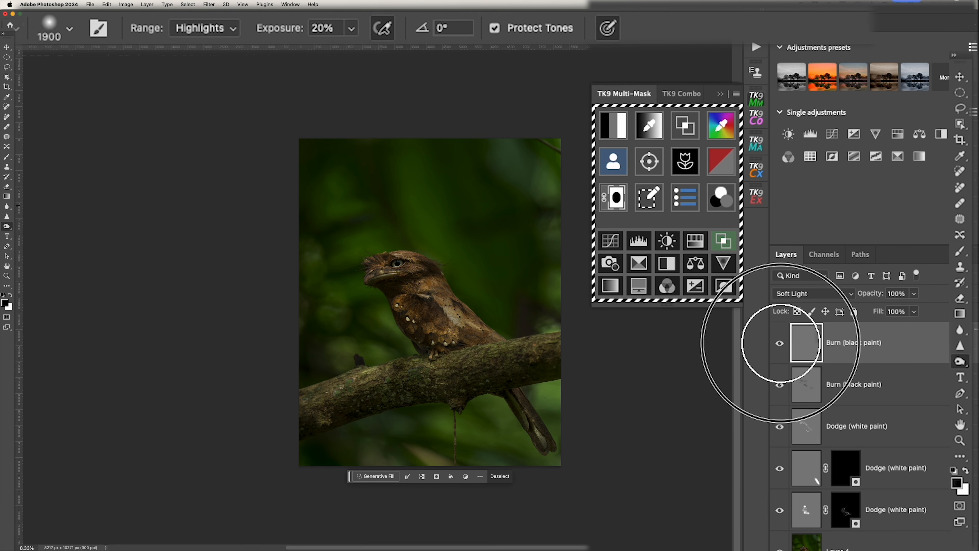
pyautogui.click(780, 345)
pyautogui.click(780, 345)
pyautogui.click(780, 345)
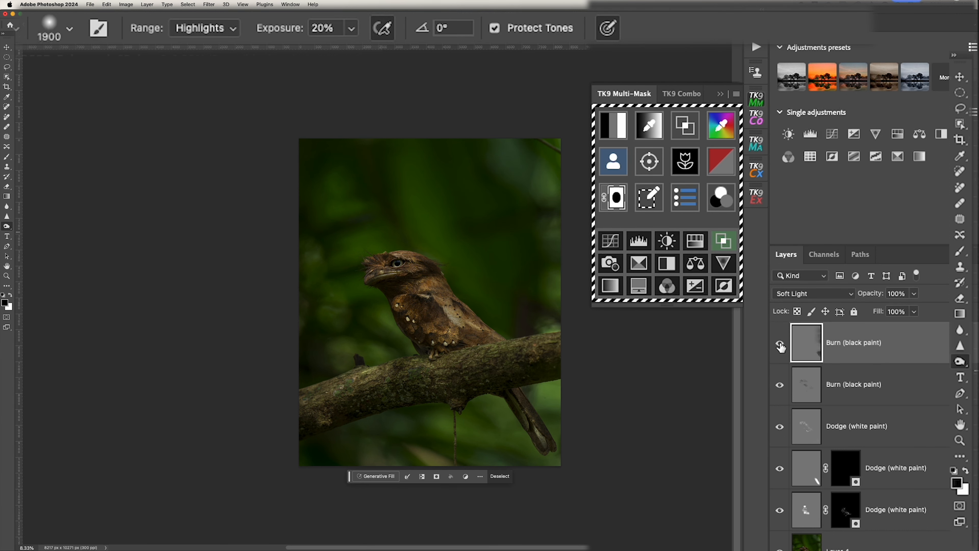
pyautogui.click(780, 344)
pyautogui.click(780, 344)
pyautogui.click(780, 344)
pyautogui.click(780, 344)
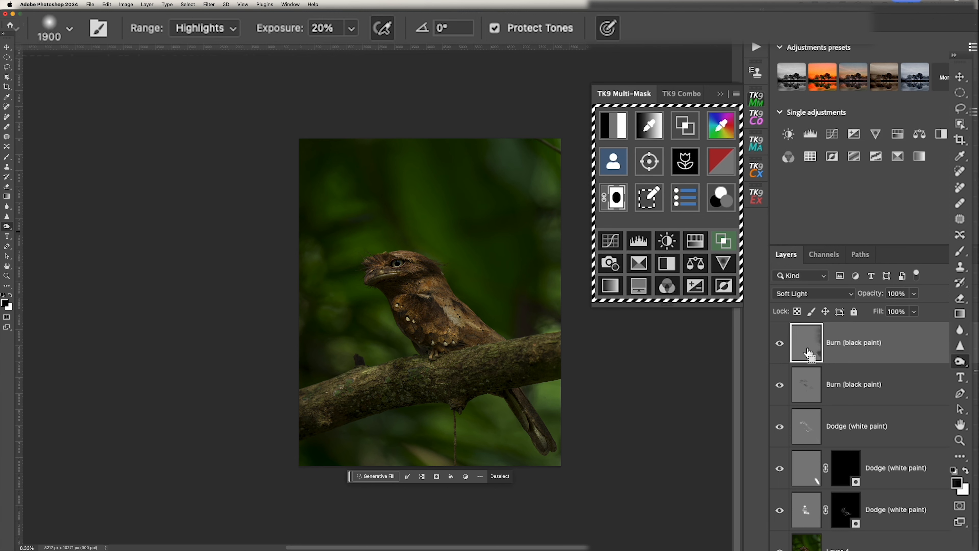
# Deselect and build a TK9 colour mask from the dark green background near the bird's head
pyautogui.press('super+d')
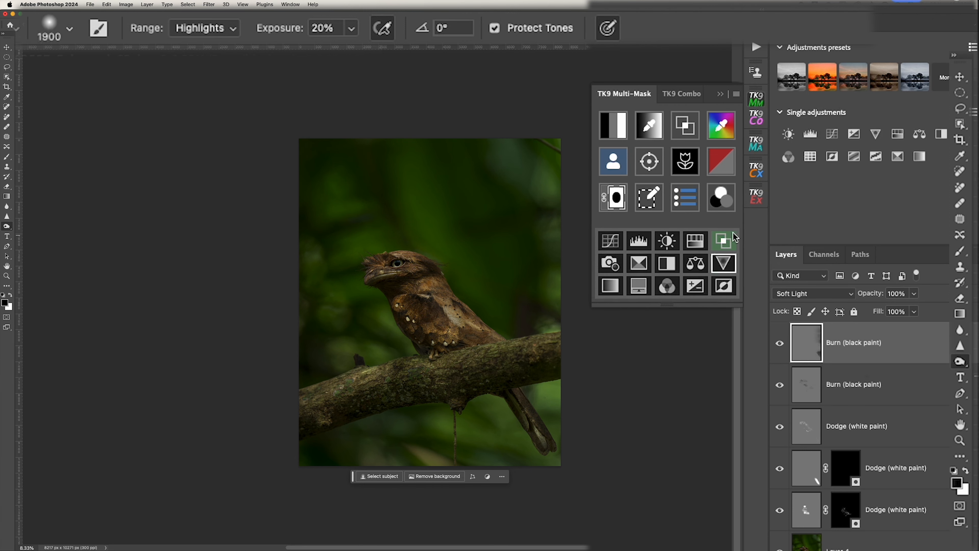
pyautogui.click(722, 129)
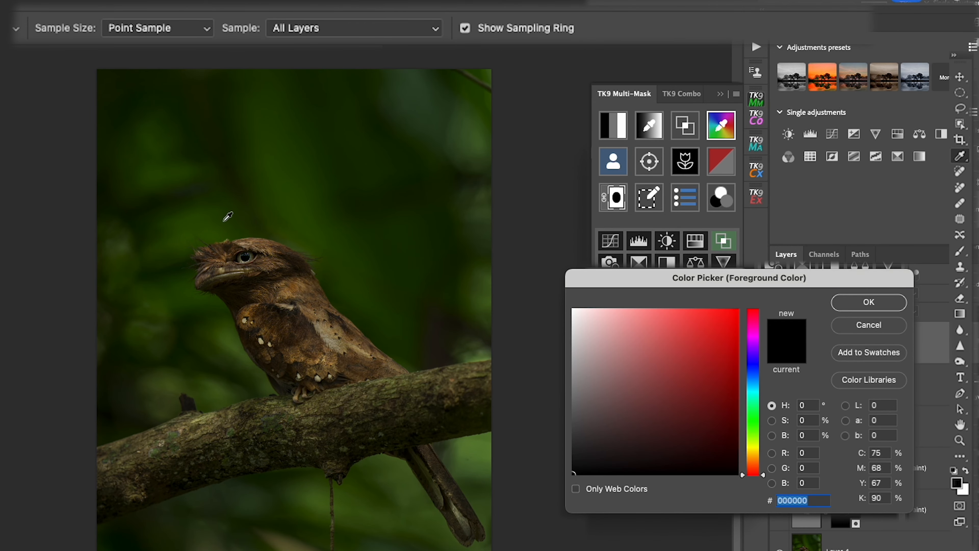
pyautogui.click(184, 216)
pyautogui.click(864, 304)
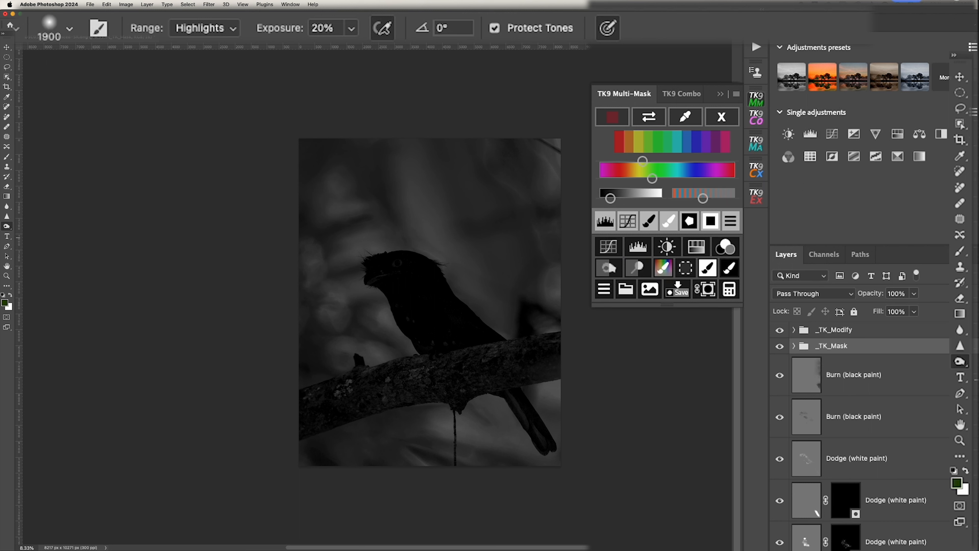
# Paint the bird's head, body and tail black in the new colour mask using several brush sizes
pyautogui.click(649, 222)
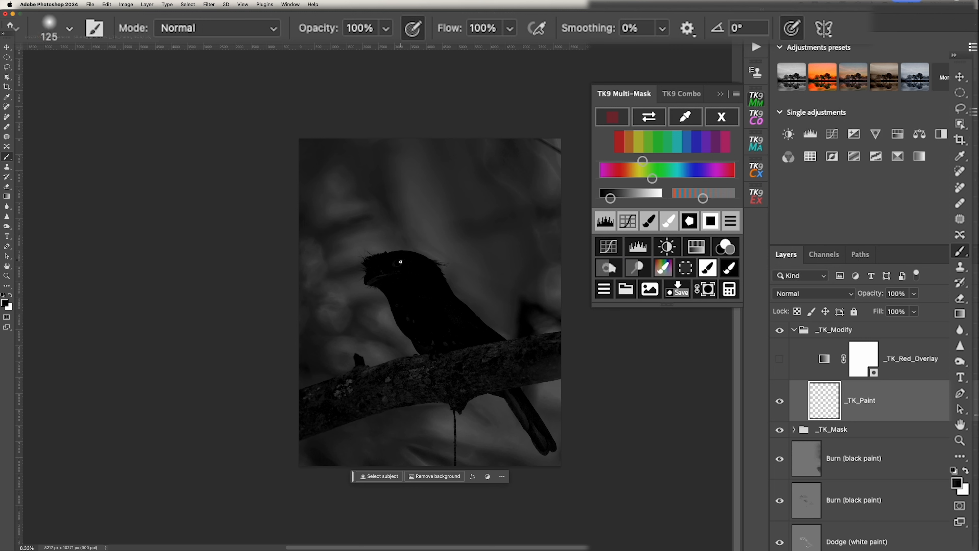
pyautogui.press(']')
pyautogui.press(']')
pyautogui.press(']')
pyautogui.press(']')
pyautogui.press(']')
pyautogui.moveTo(396, 264)
pyautogui.mouseDown()
pyautogui.moveTo(408, 264)
pyautogui.moveTo(391, 281)
pyautogui.moveTo(378, 277)
pyautogui.mouseUp()
pyautogui.press('[')
pyautogui.press('[')
pyautogui.press('[')
pyautogui.press('[')
pyautogui.press('[')
pyautogui.press('[')
pyautogui.moveTo(400, 297)
pyautogui.mouseDown()
pyautogui.moveTo(428, 345)
pyautogui.moveTo(460, 321)
pyautogui.moveTo(504, 354)
pyautogui.mouseUp()
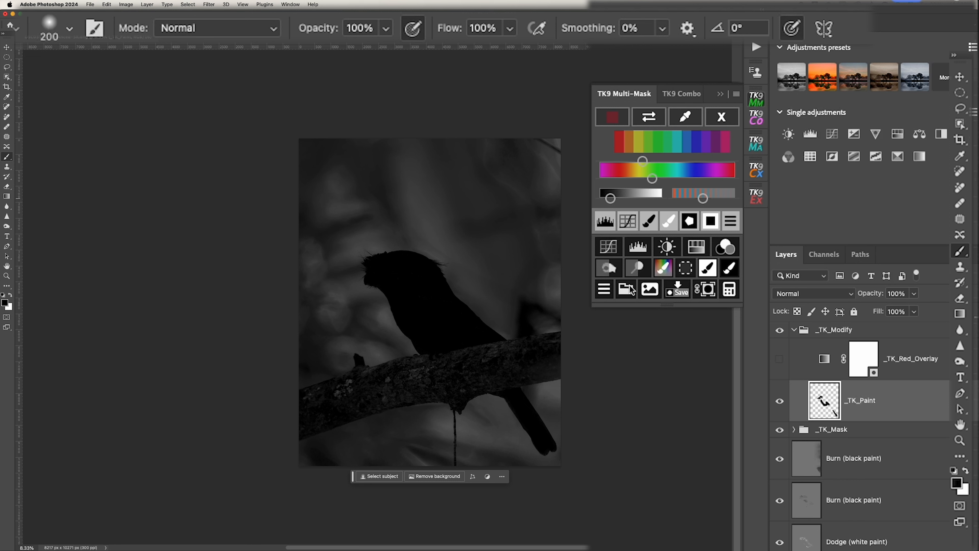
# Apply the mask to a Photo Filter adjustment set to Deep Emerald and raise its density to about 85%
pyautogui.click(601, 290)
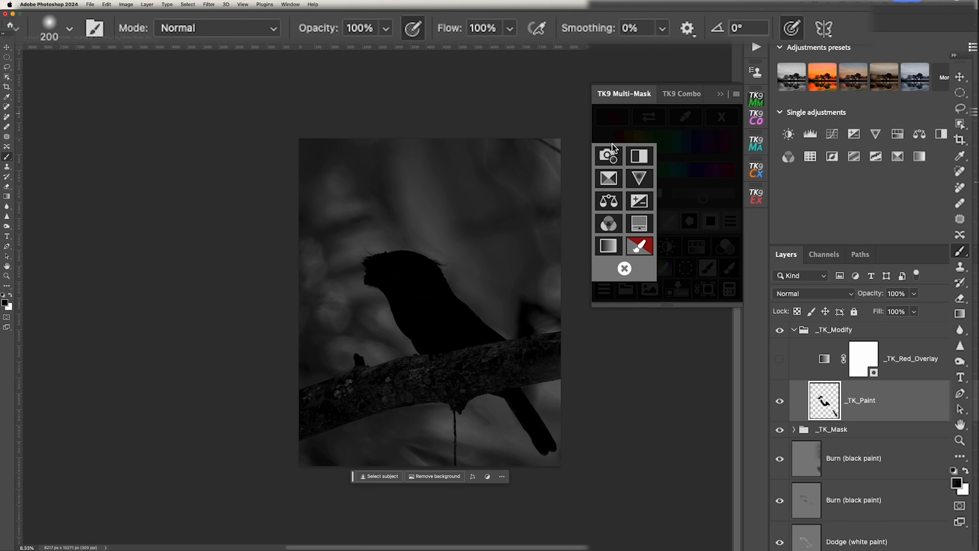
pyautogui.click(609, 158)
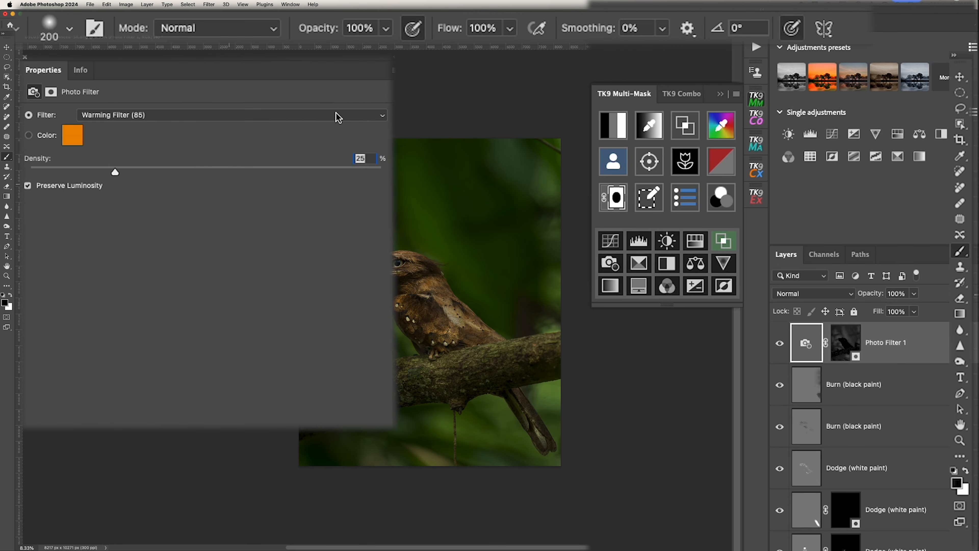
pyautogui.click(339, 115)
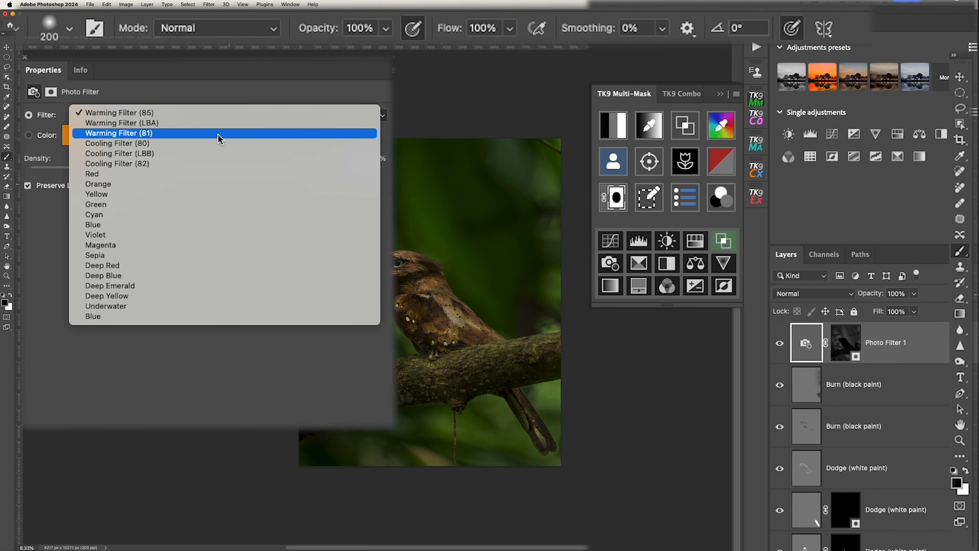
pyautogui.click(181, 285)
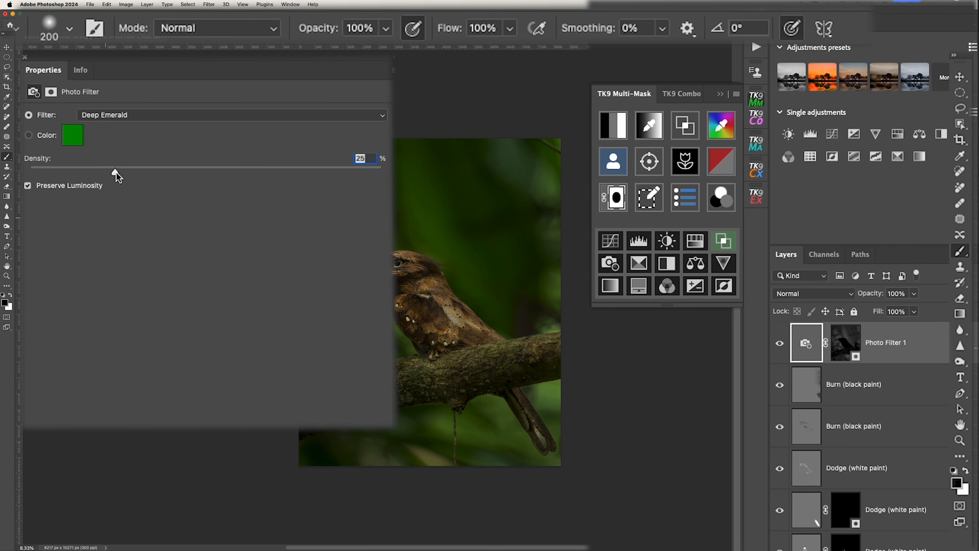
pyautogui.moveTo(117, 175); pyautogui.dragTo(331, 183)
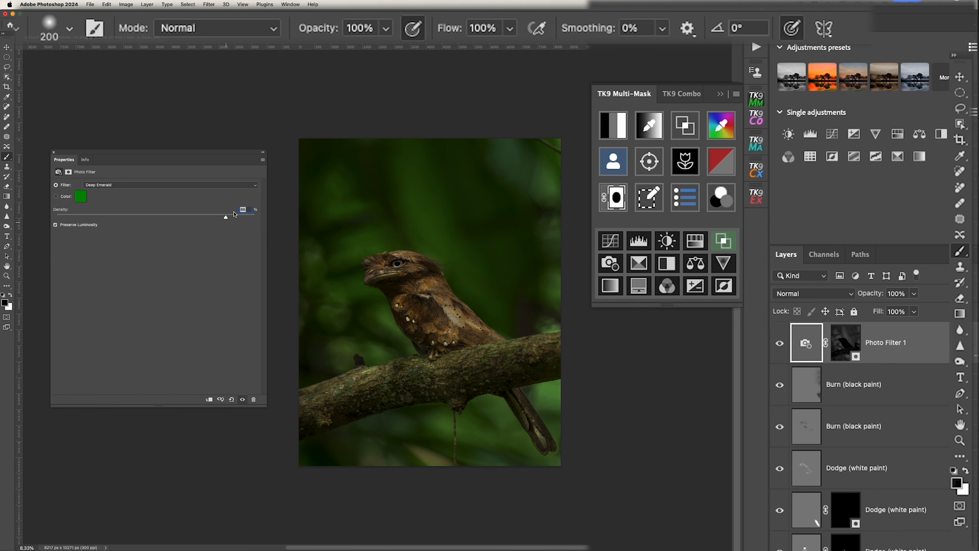
# Compare the photo with and without the Photo Filter layer
pyautogui.click(262, 153)
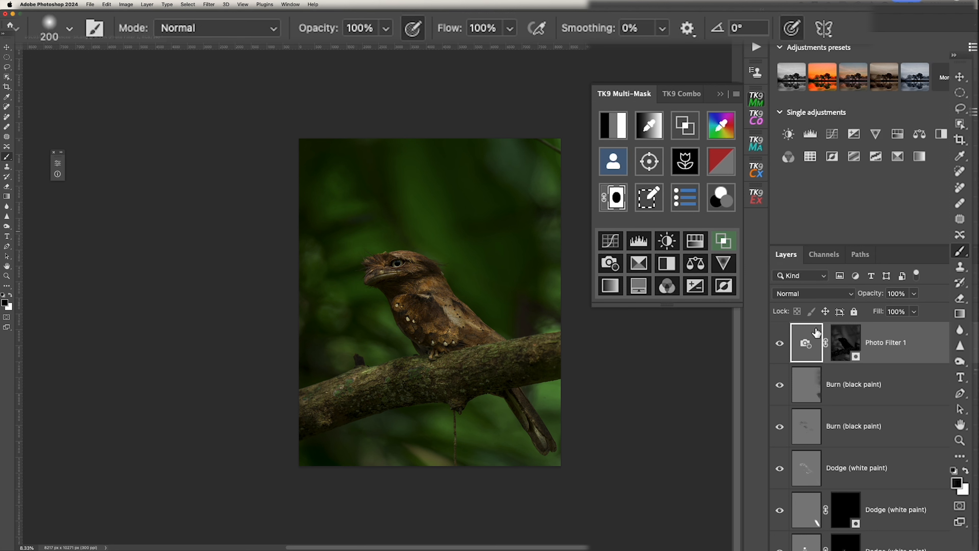
pyautogui.click(780, 344)
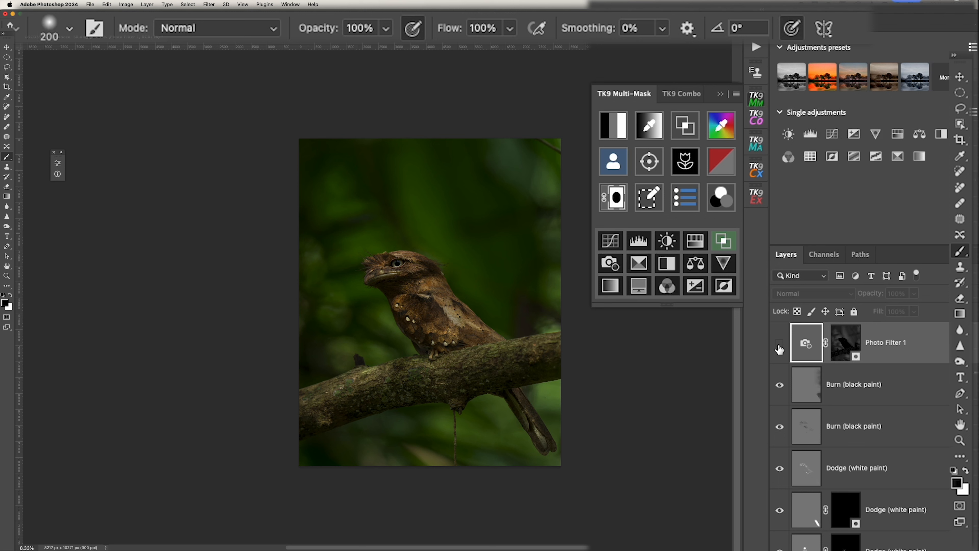
pyautogui.click(779, 347)
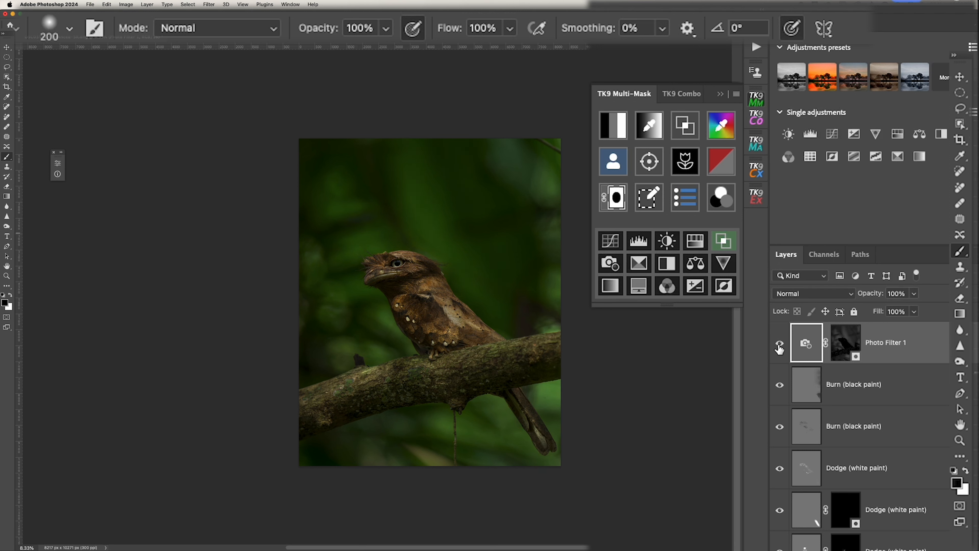
pyautogui.click(780, 347)
pyautogui.click(780, 347)
pyautogui.click(780, 347)
pyautogui.click(780, 348)
# Build a Lights 1 RGB luminosity mask, load it as a selection on a new Dodge (white paint) layer and activate the Dodge tool
pyautogui.click(611, 124)
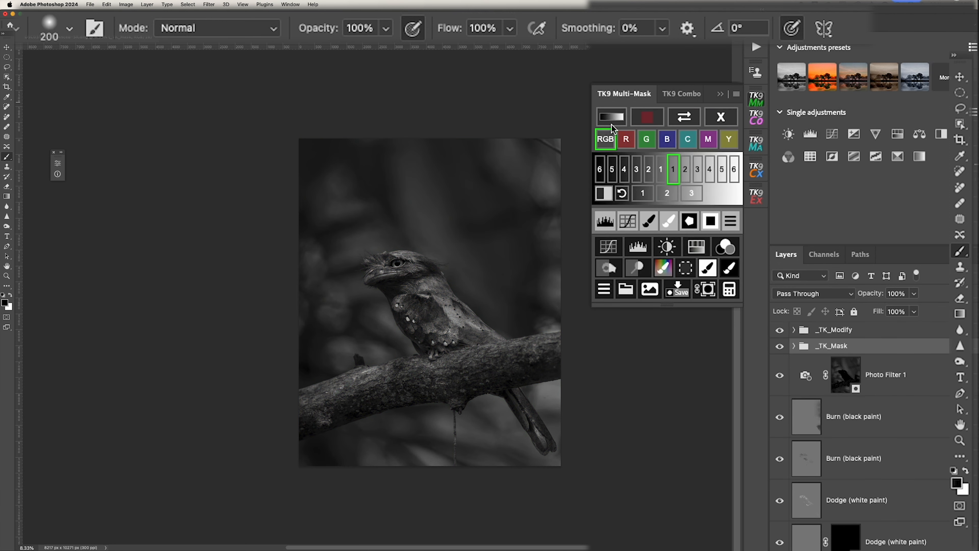
pyautogui.click(633, 269)
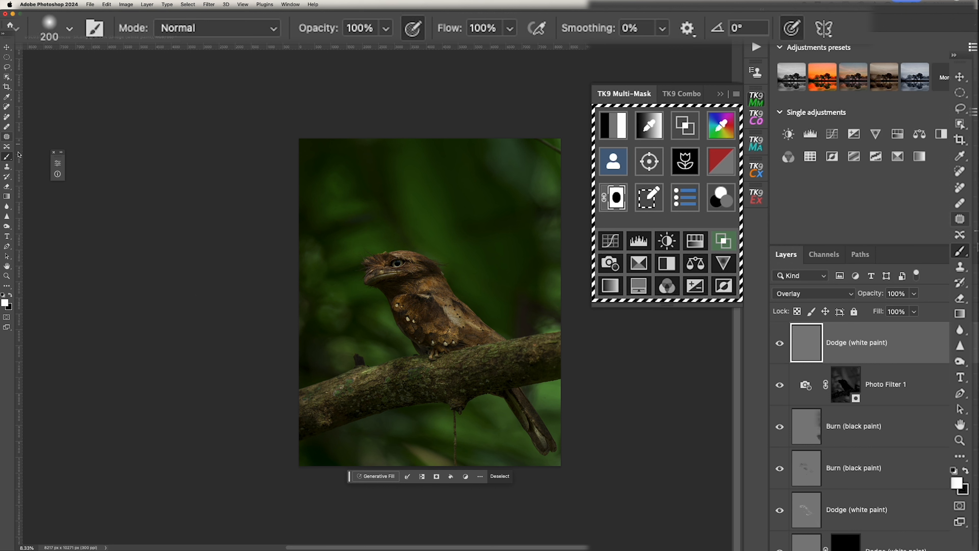
pyautogui.press('o')
pyautogui.hotkey('shift', 'o')
pyautogui.hotkey('shift', 'o')
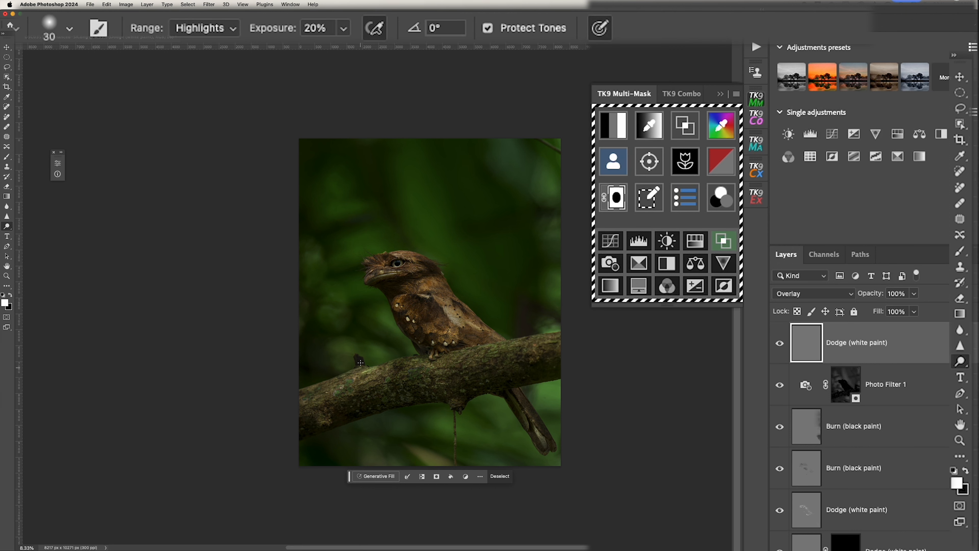
# Dodge the highlights along the whole branch through the selection with a 900 px brush at 20% exposure
pyautogui.press(']')
pyautogui.press(']')
pyautogui.press(']')
pyautogui.press(']')
pyautogui.press(']')
pyautogui.press(']')
pyautogui.press(']')
pyautogui.press(']')
pyautogui.press(']')
pyautogui.press(']')
pyautogui.press(']')
pyautogui.press(']')
pyautogui.press(']')
pyautogui.press(']')
pyautogui.press(']')
pyautogui.press(']')
pyautogui.press(']')
pyautogui.press(']')
pyautogui.press(']')
pyautogui.press(']')
pyautogui.press(']')
pyautogui.press(']')
pyautogui.press(']')
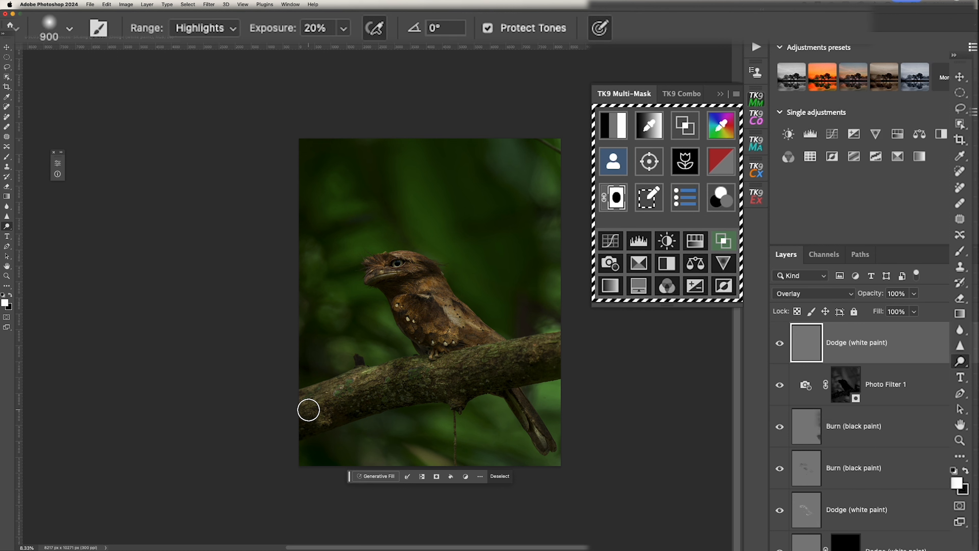
pyautogui.moveTo(317, 413)
pyautogui.mouseDown()
pyautogui.moveTo(372, 384)
pyautogui.moveTo(555, 352)
pyautogui.moveTo(457, 384)
pyautogui.moveTo(550, 353)
pyautogui.mouseUp()
pyautogui.moveTo(403, 385)
pyautogui.mouseDown()
pyautogui.moveTo(411, 384)
pyautogui.moveTo(312, 411)
pyautogui.moveTo(332, 407)
pyautogui.mouseUp()
pyautogui.moveTo(410, 382); pyautogui.dragTo(468, 376)
# Dodge the branch's highlights further with an 800 px brush, covering both ends and the middle, and deselect
pyautogui.press('[')
pyautogui.press('[')
pyautogui.press('[')
pyautogui.press('[')
pyautogui.press('[')
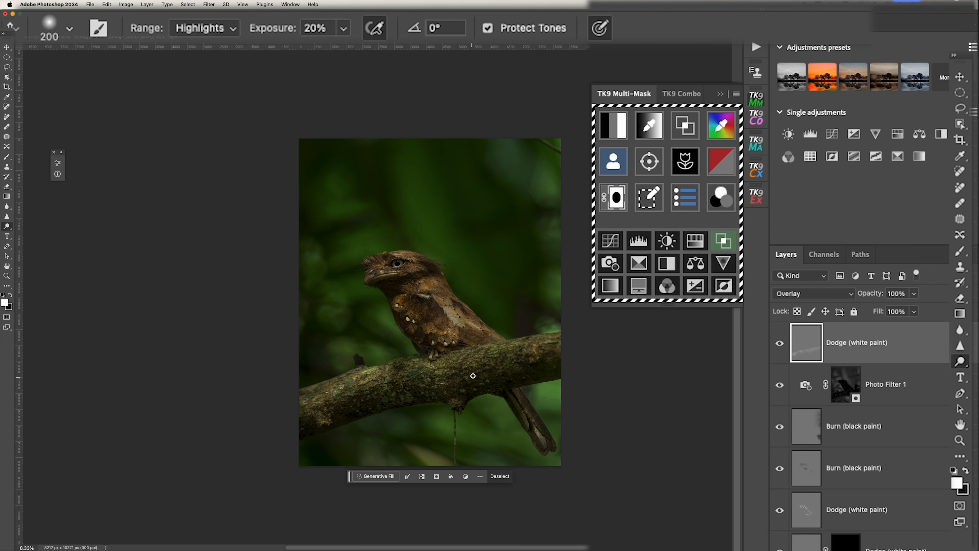
pyautogui.press(']')
pyautogui.press(']')
pyautogui.press(']')
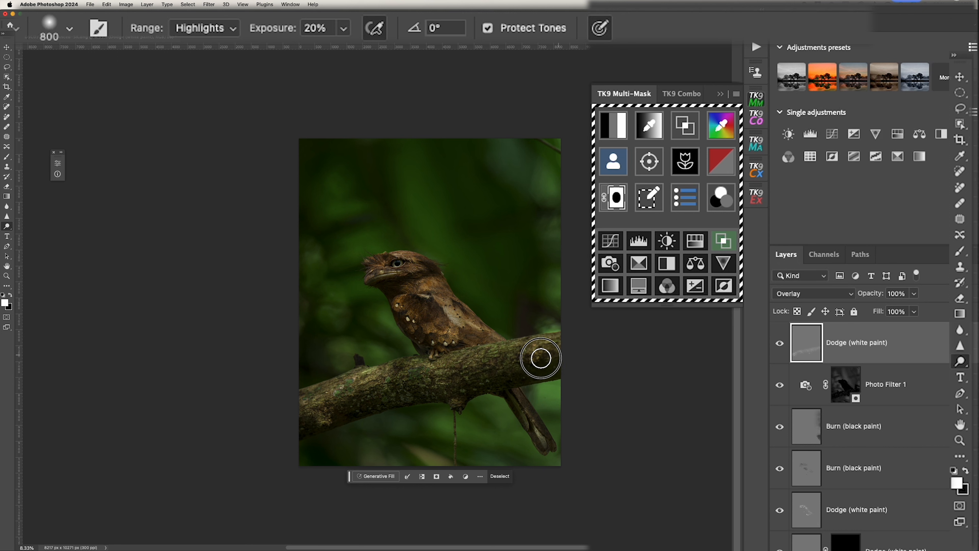
pyautogui.moveTo(510, 374)
pyautogui.mouseDown()
pyautogui.moveTo(465, 383)
pyautogui.moveTo(488, 376)
pyautogui.moveTo(472, 376)
pyautogui.mouseUp()
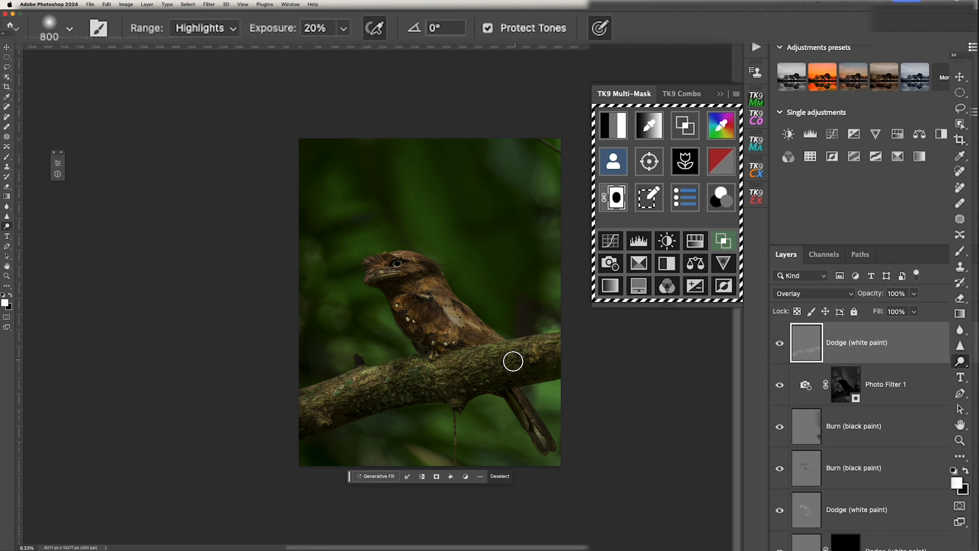
pyautogui.moveTo(389, 393); pyautogui.dragTo(389, 380)
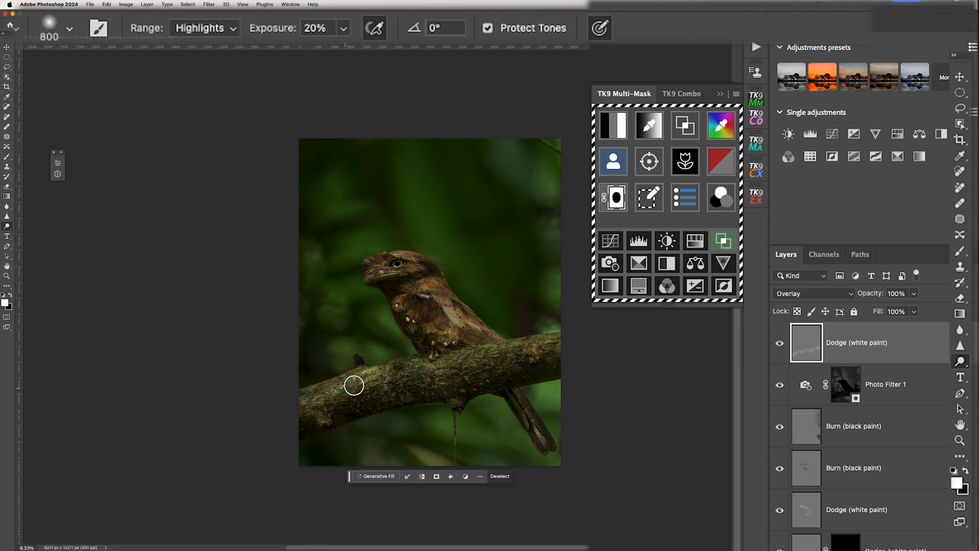
pyautogui.moveTo(303, 417); pyautogui.dragTo(306, 415)
pyautogui.moveTo(369, 396); pyautogui.dragTo(444, 373)
pyautogui.moveTo(509, 363); pyautogui.dragTo(540, 353)
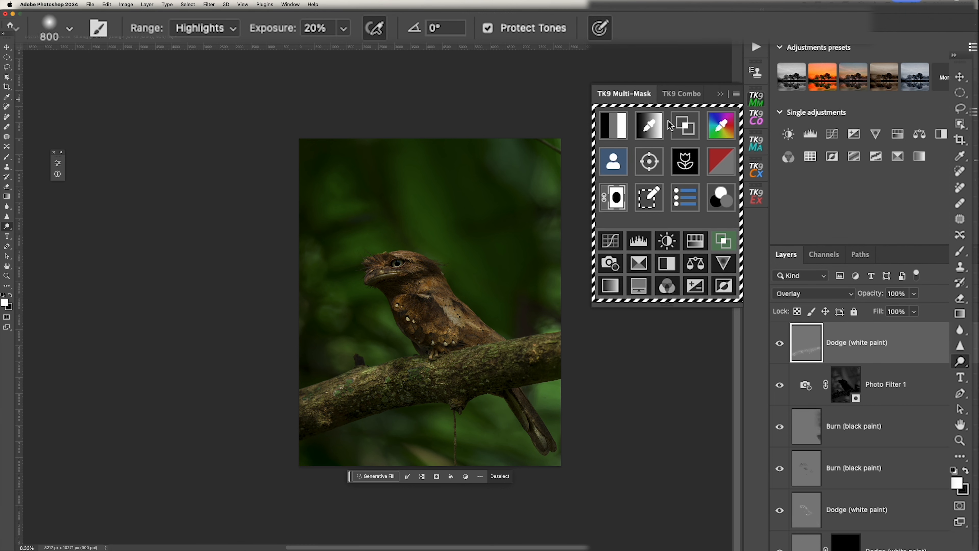
pyautogui.click(500, 476)
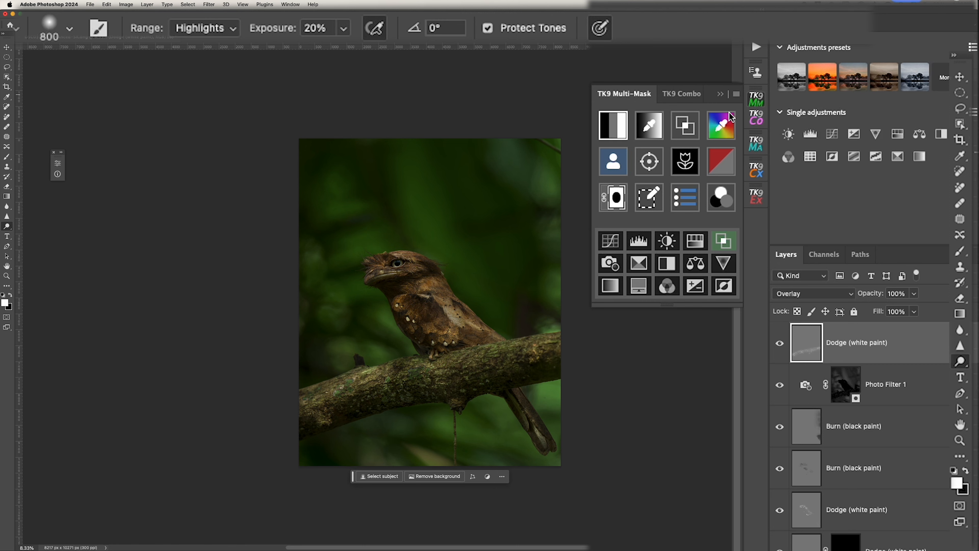
# Build a TK9 colour mask from the olive colour (54583d) sampled on the bird's tail
pyautogui.click(722, 124)
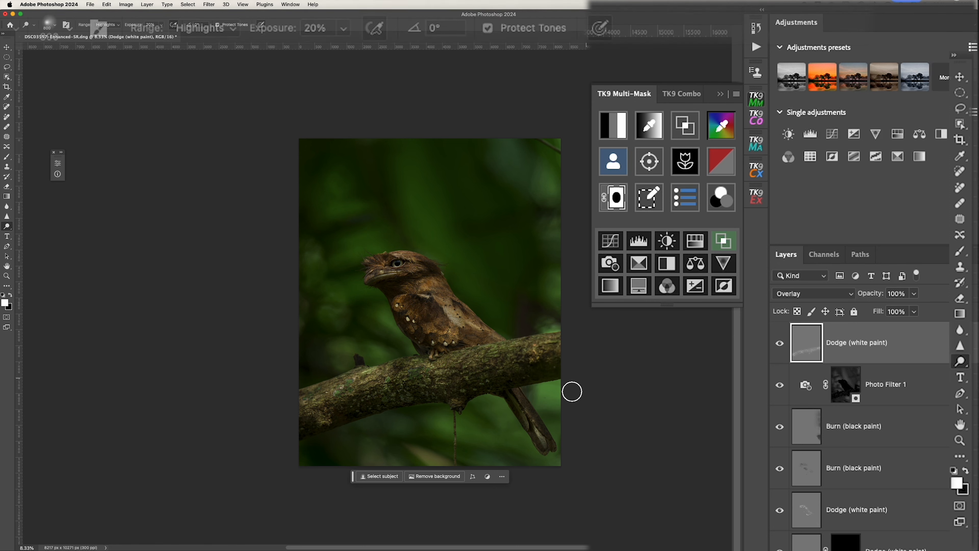
pyautogui.click(537, 432)
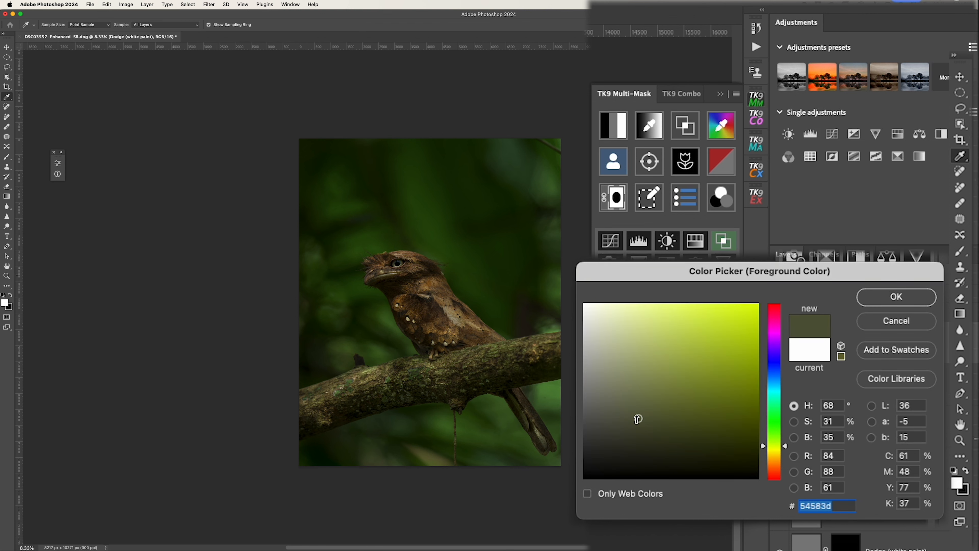
pyautogui.press('Return')
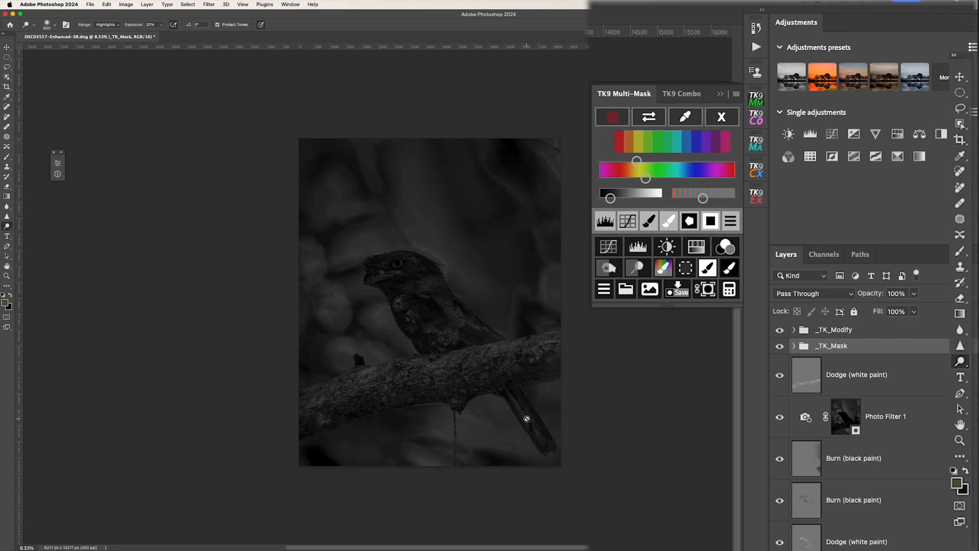
# Outline the bird's tail below the branch with a freehand Lasso selection
pyautogui.press('super+equal')
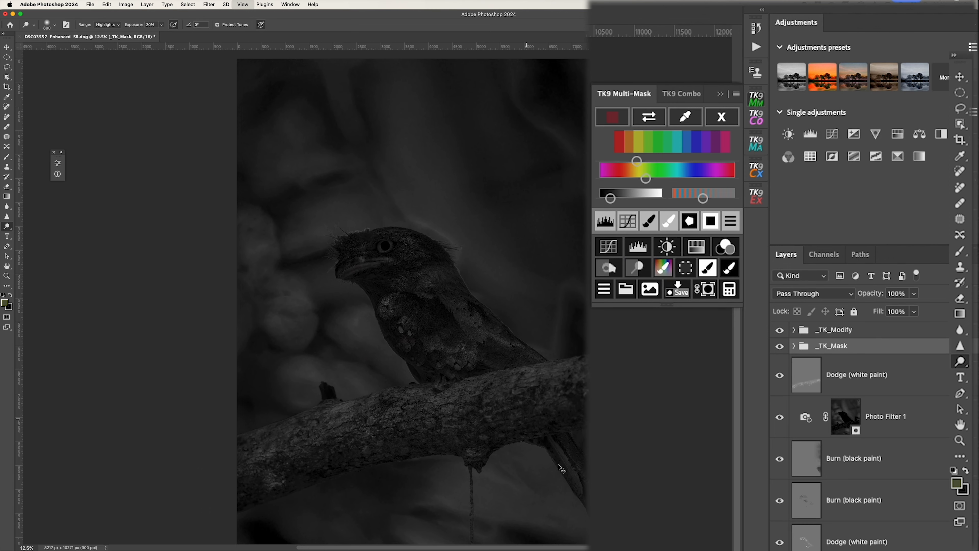
pyautogui.press('super+equal')
pyautogui.press('super+equal')
pyautogui.hscroll(10, 563, 457)
pyautogui.scroll(-3, 563, 457)
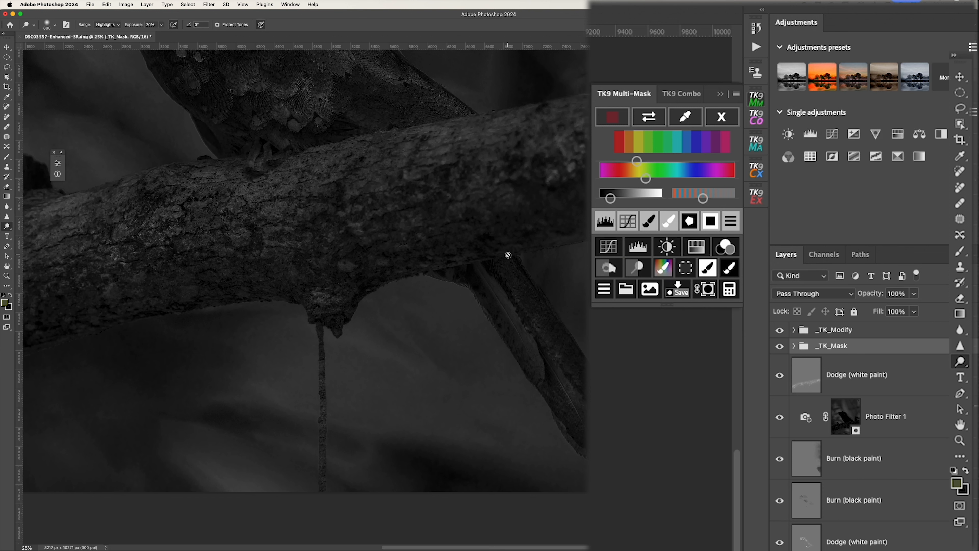
pyautogui.press('l')
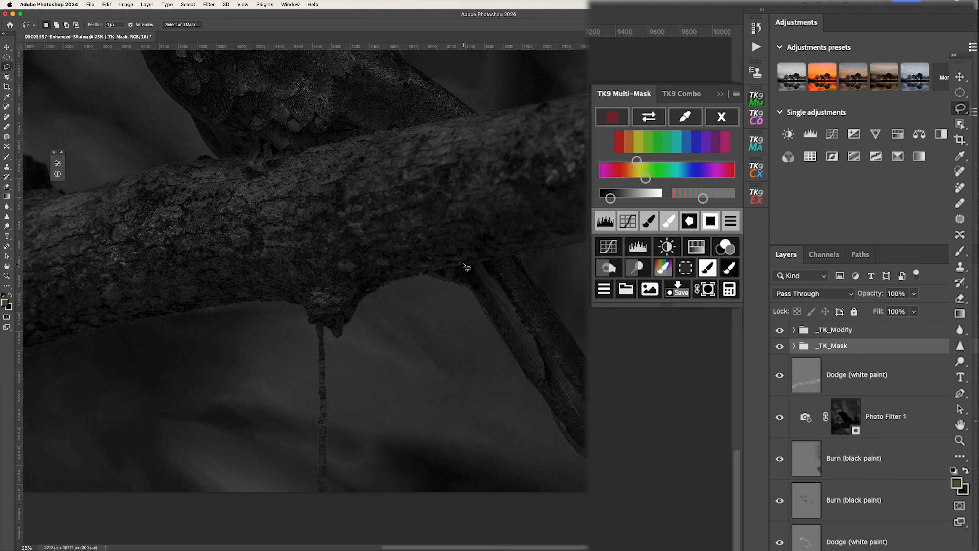
pyautogui.moveTo(460, 266); pyautogui.dragTo(586, 460)
pyautogui.moveTo(586, 373)
pyautogui.mouseDown()
pyautogui.moveTo(515, 256)
pyautogui.moveTo(472, 262)
pyautogui.mouseUp()
pyautogui.moveTo(463, 264); pyautogui.dragTo(463, 264)
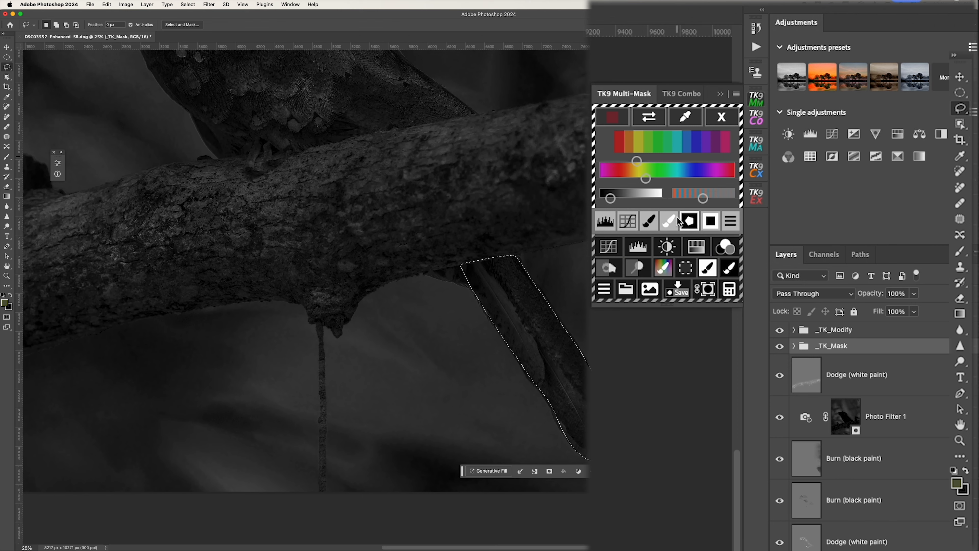
# Restrict the colour mask to the tail selection and soften its edge with a 17.6 px Gaussian Blur
pyautogui.click(690, 222)
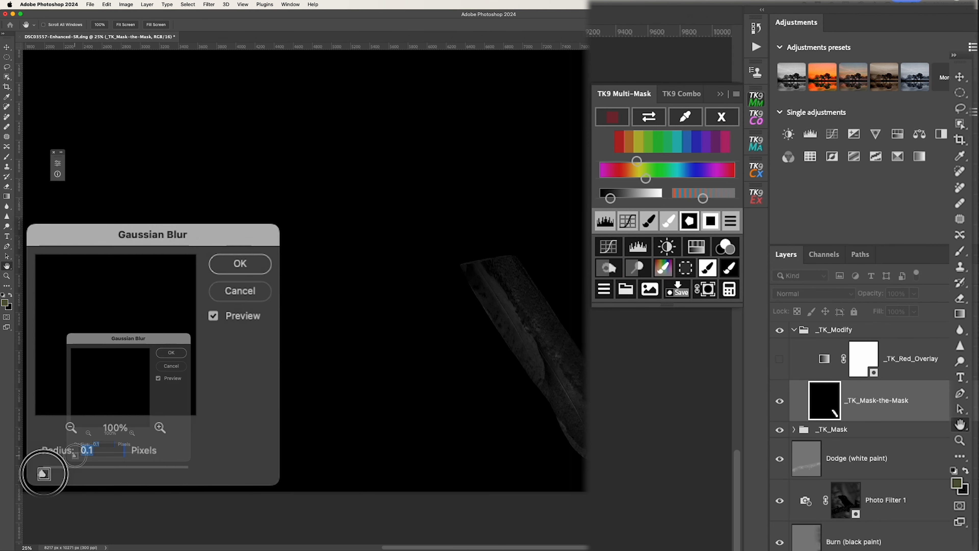
pyautogui.moveTo(42, 474); pyautogui.dragTo(103, 476)
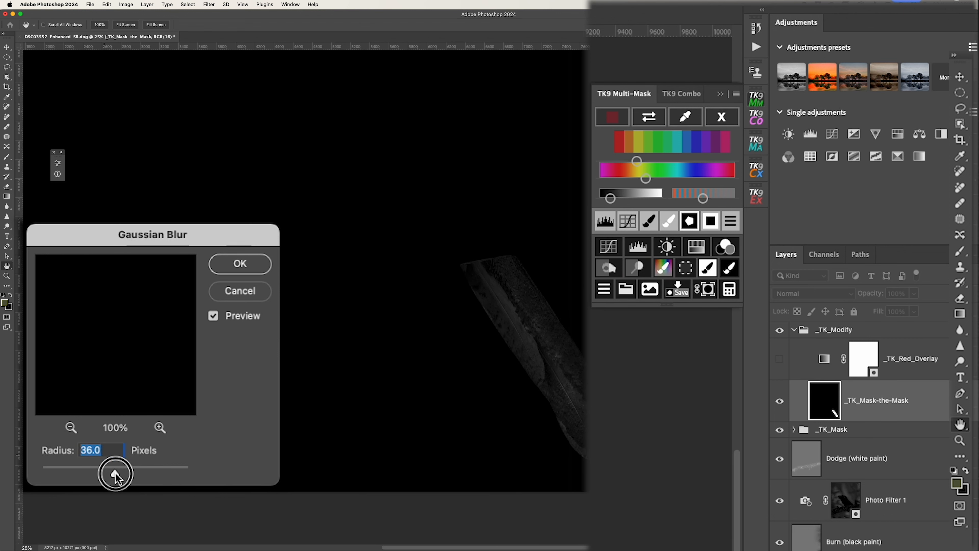
pyautogui.moveTo(118, 473); pyautogui.dragTo(115, 474)
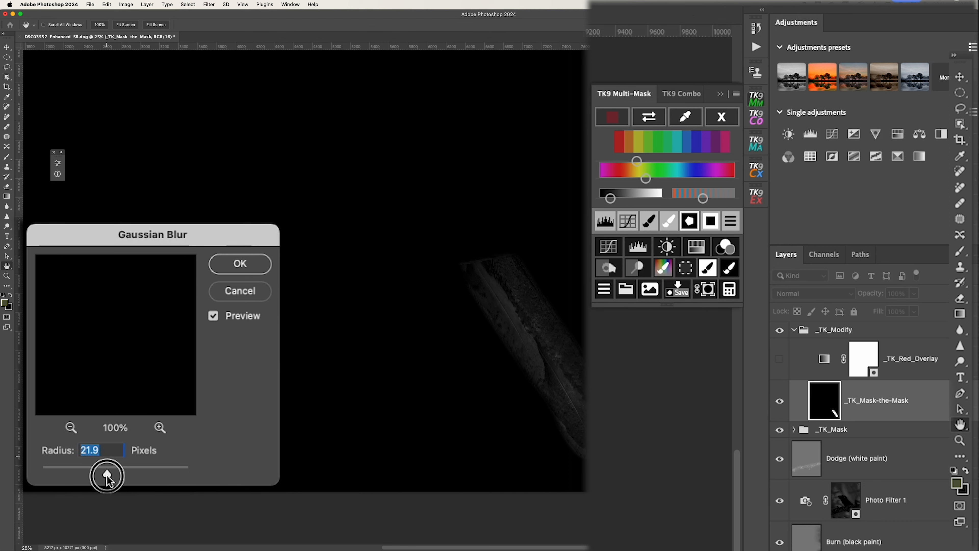
pyautogui.moveTo(106, 475); pyautogui.dragTo(105, 476)
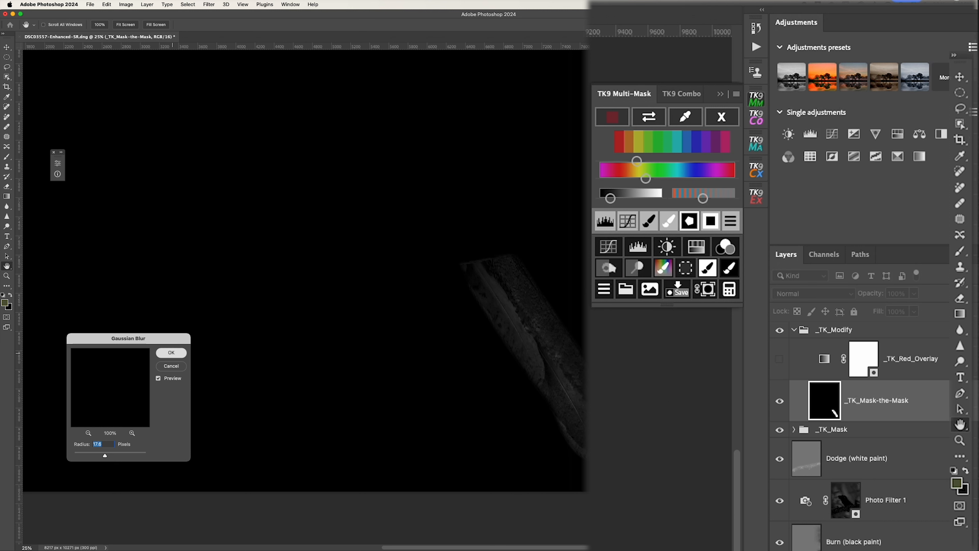
pyautogui.press('Return')
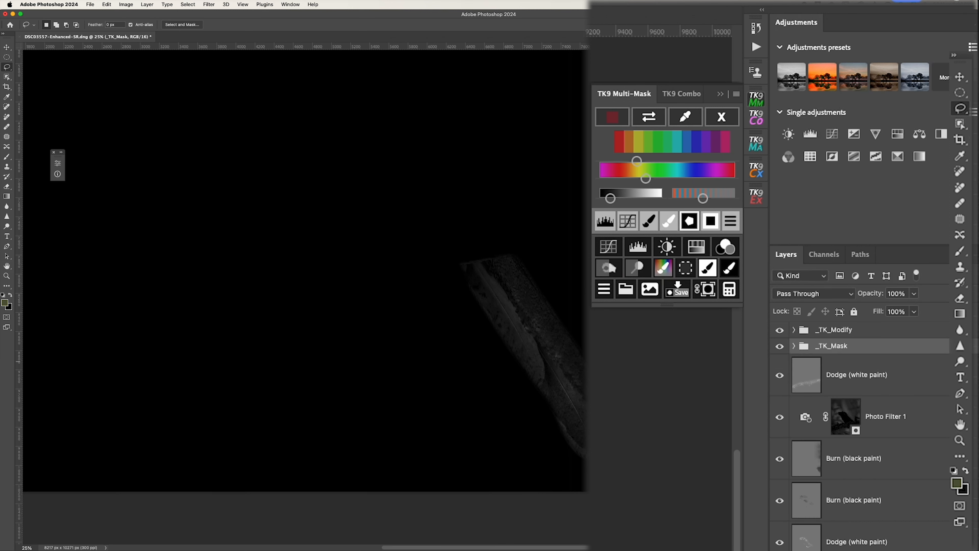
# Brighten the tail mask, apply it to a Hue/Saturation adjustment and reduce the Greens saturation to the minimum
pyautogui.moveTo(610, 198); pyautogui.dragTo(635, 198)
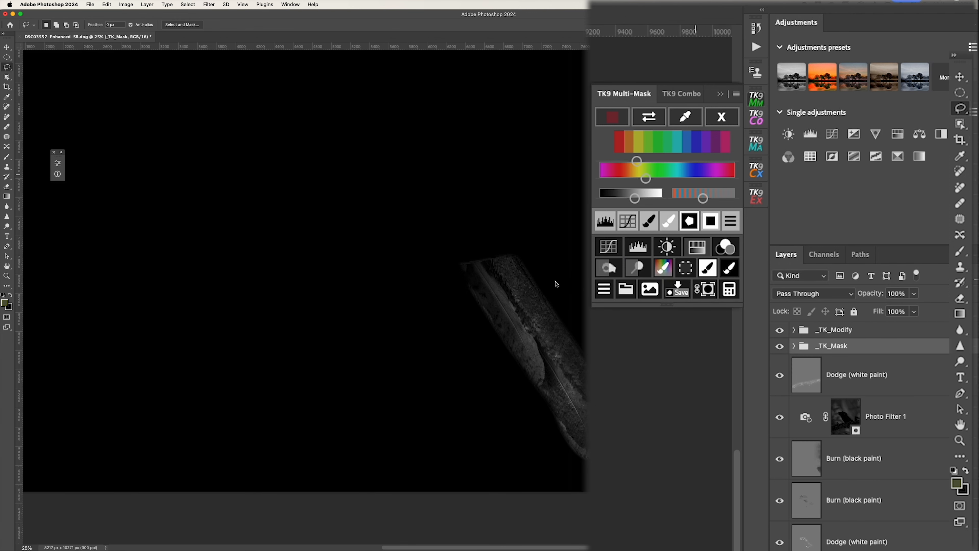
pyautogui.click(170, 197)
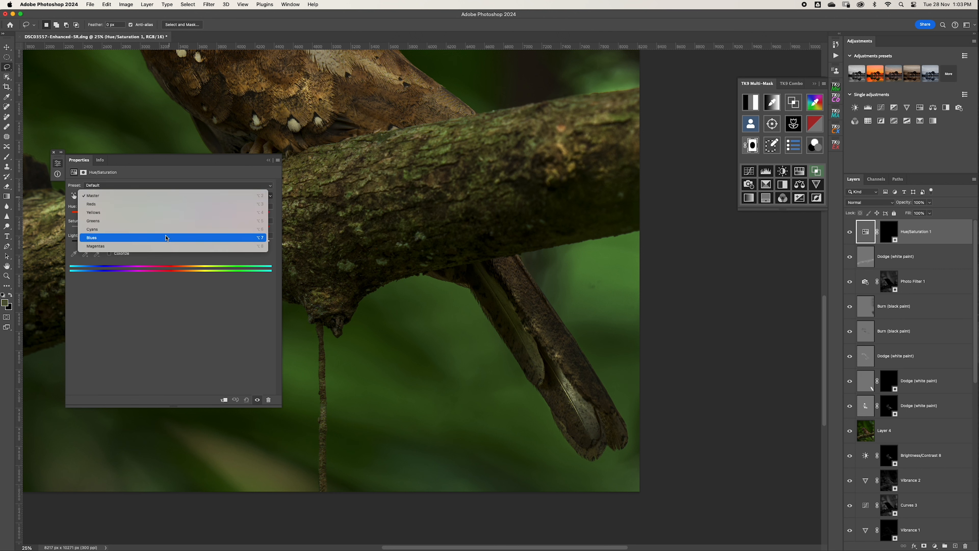
pyautogui.click(163, 221)
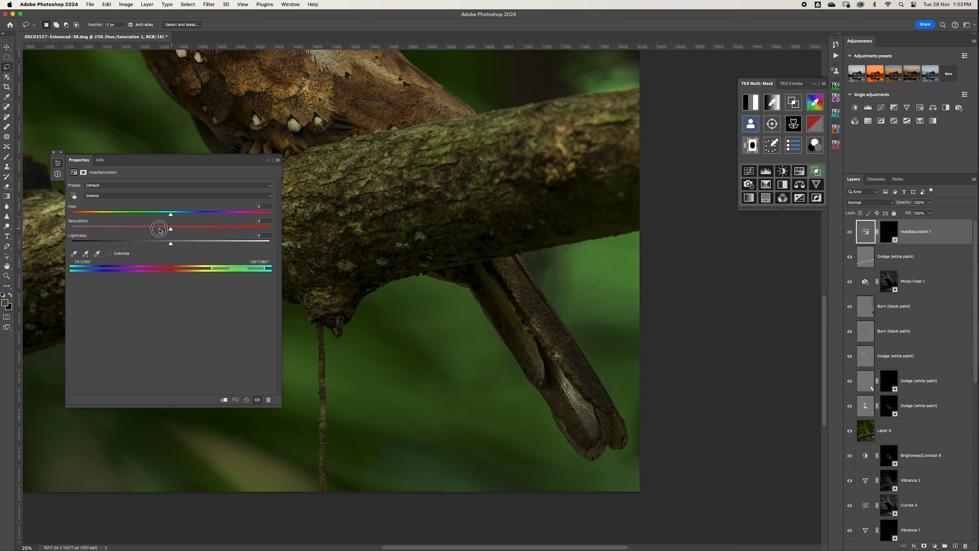
pyautogui.click(70, 229)
pyautogui.click(269, 160)
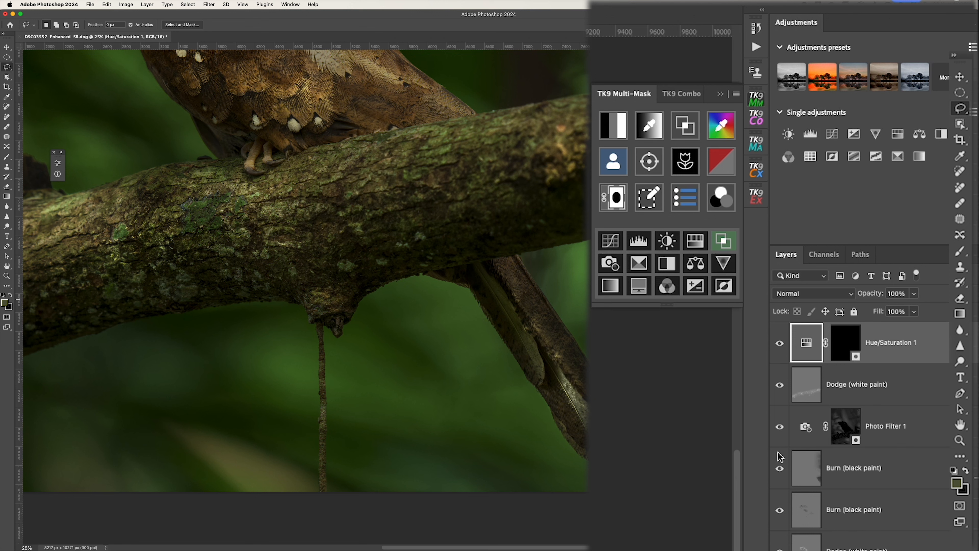
# Open the Hue/Saturation layer's mask in Camera Raw and raise its Exposure to strengthen the tail area
pyautogui.click(845, 351)
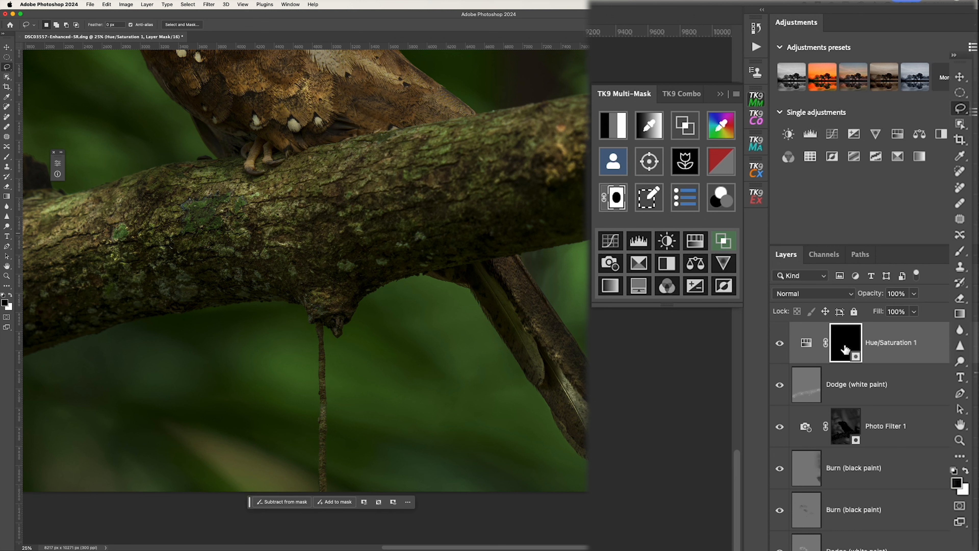
pyautogui.click(756, 119)
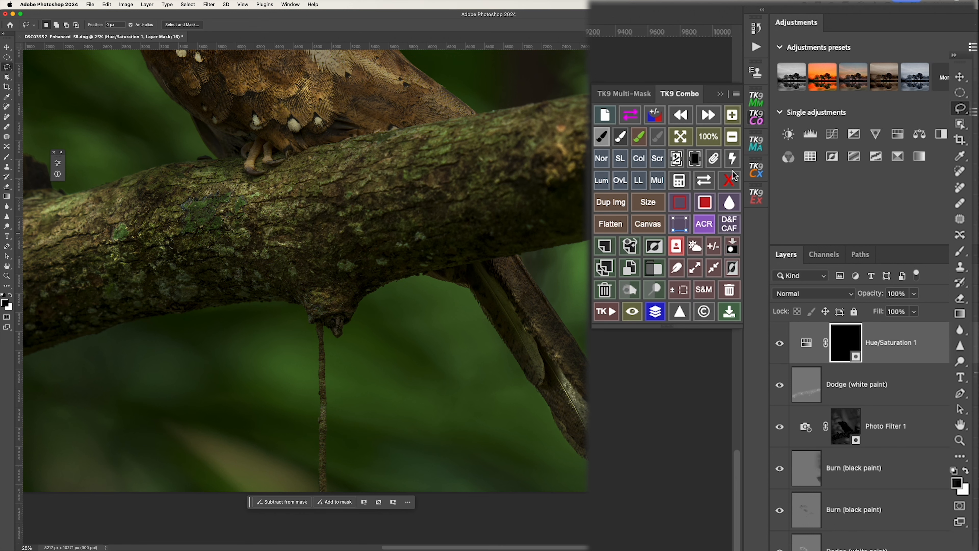
pyautogui.click(706, 226)
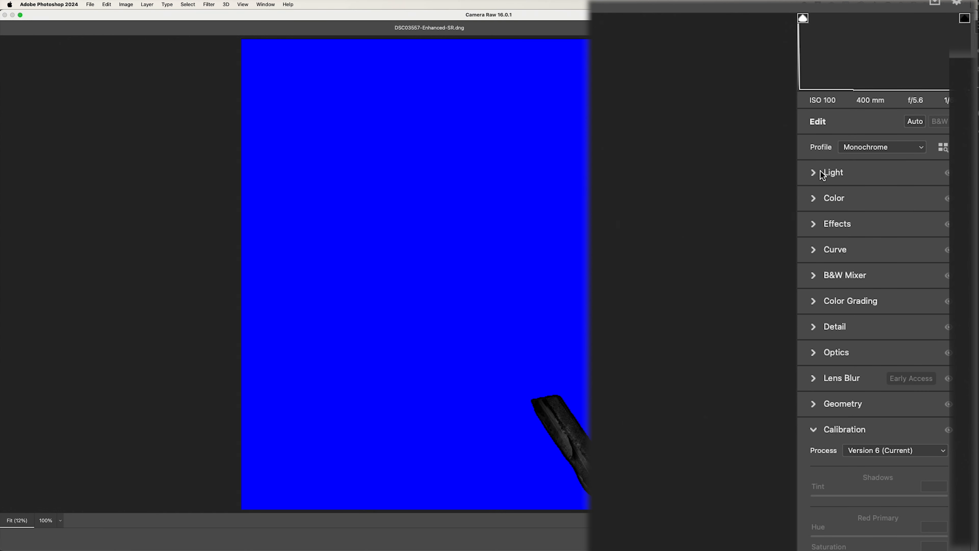
pyautogui.click(814, 173)
pyautogui.moveTo(880, 201); pyautogui.dragTo(914, 207)
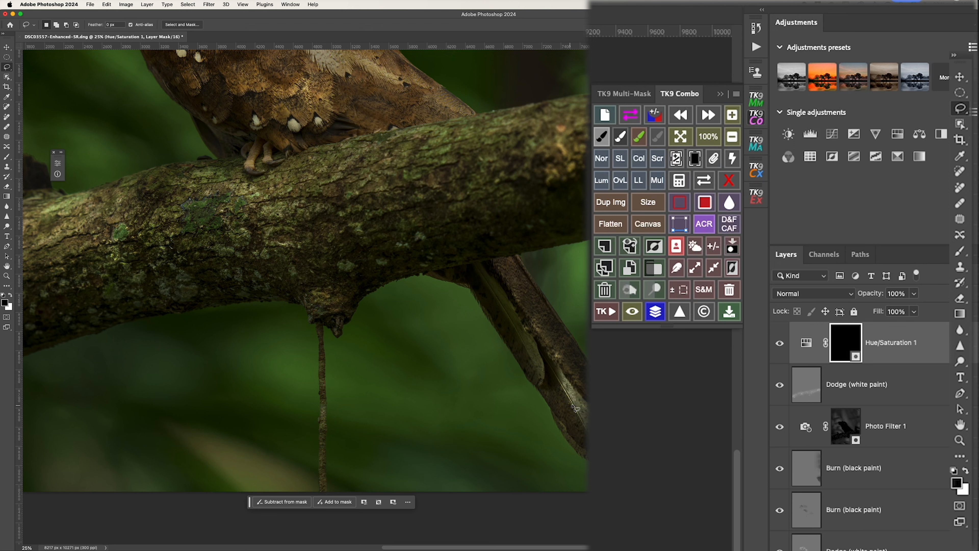
# Reopen the Hue/Saturation adjustment and set its Yellows saturation to -35
pyautogui.doubleClick(806, 342)
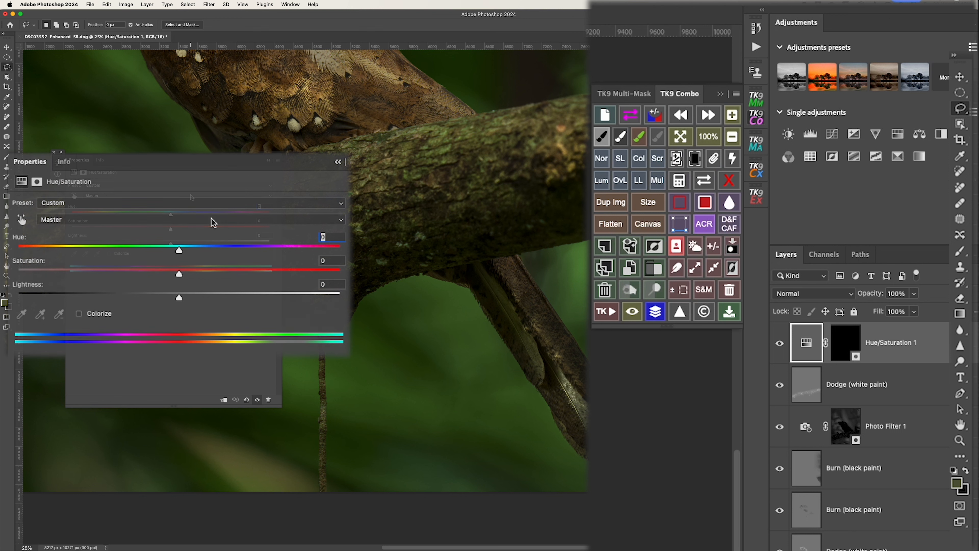
pyautogui.click(213, 220)
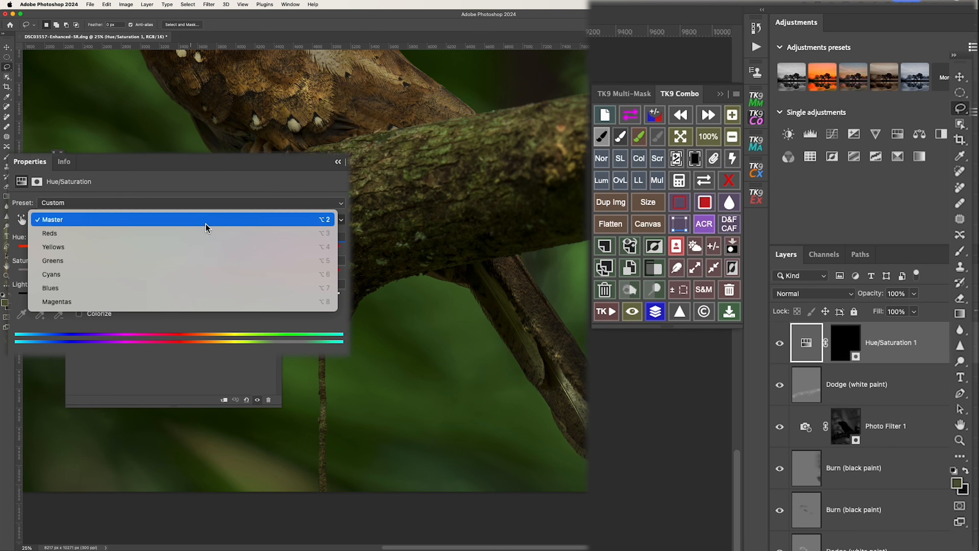
pyautogui.click(204, 249)
pyautogui.moveTo(178, 274); pyautogui.dragTo(123, 279)
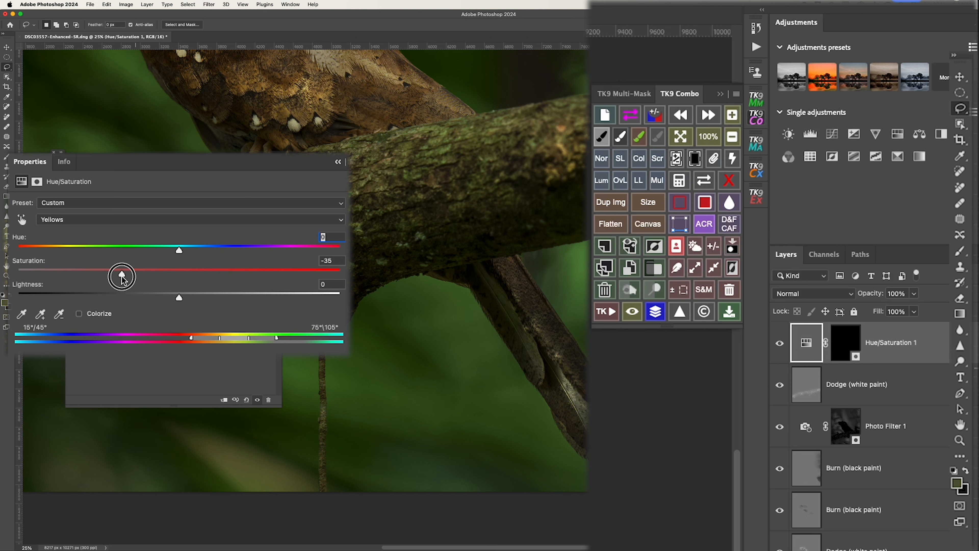
# Increase the Reds and Magentas saturation in the tail's Hue/Saturation adjustment
pyautogui.click(131, 219)
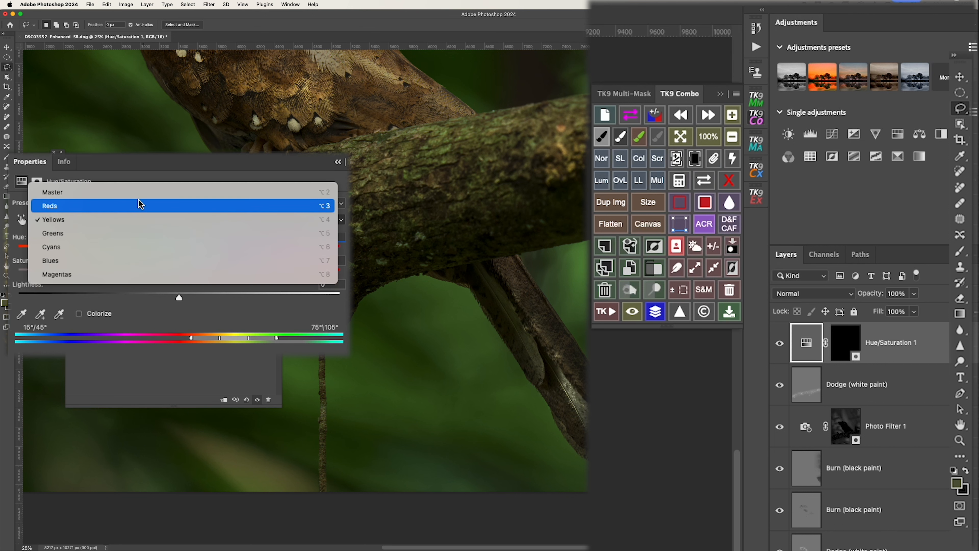
pyautogui.click(137, 208)
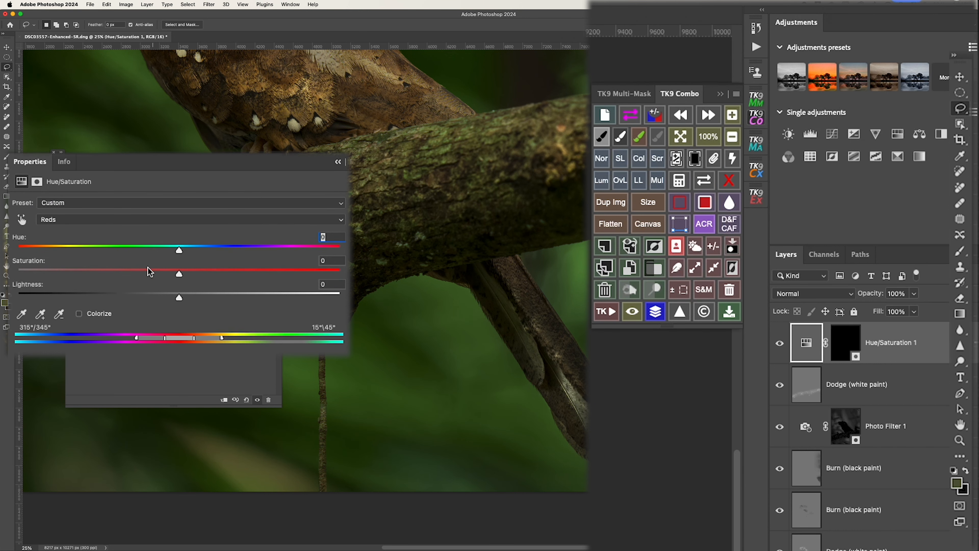
pyautogui.moveTo(179, 273); pyautogui.dragTo(228, 270)
pyautogui.click(216, 219)
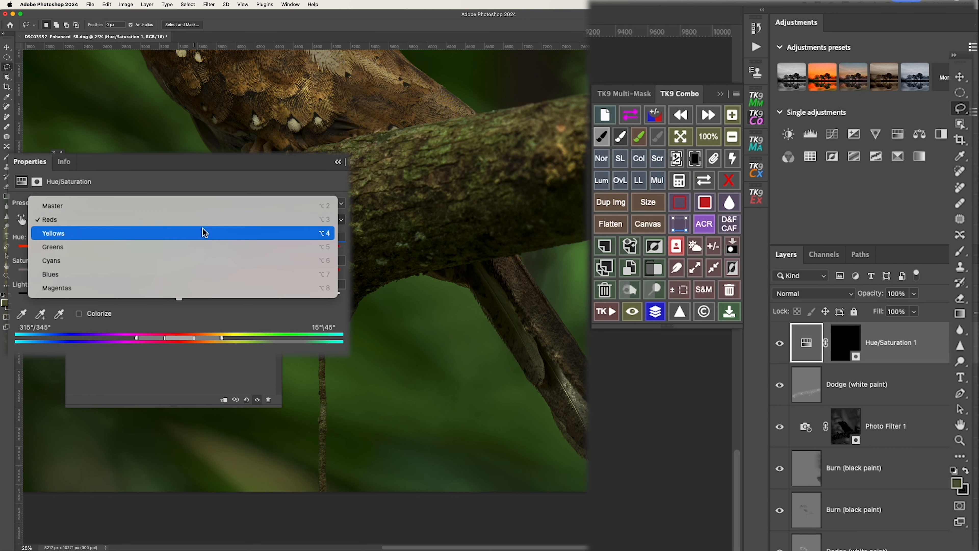
pyautogui.click(174, 288)
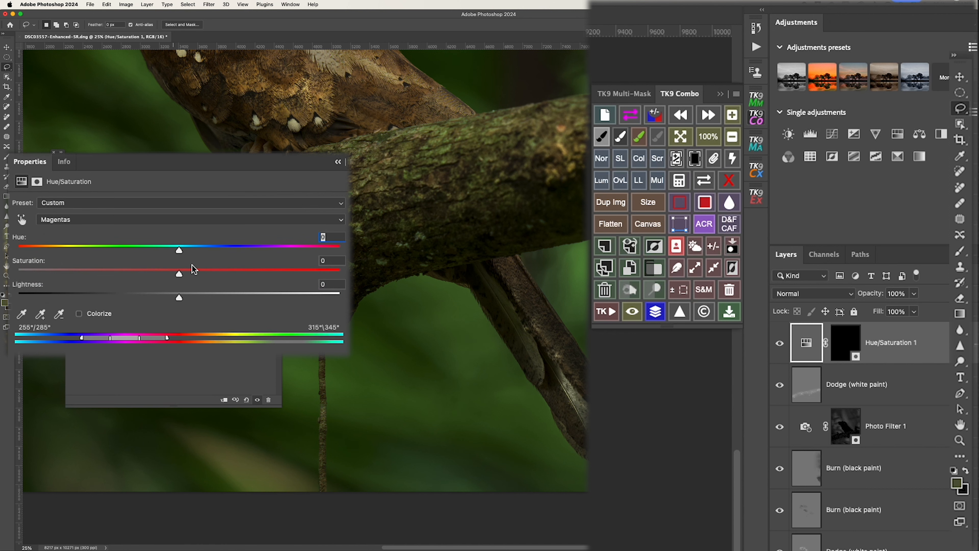
pyautogui.moveTo(178, 272); pyautogui.dragTo(230, 272)
pyautogui.click(269, 160)
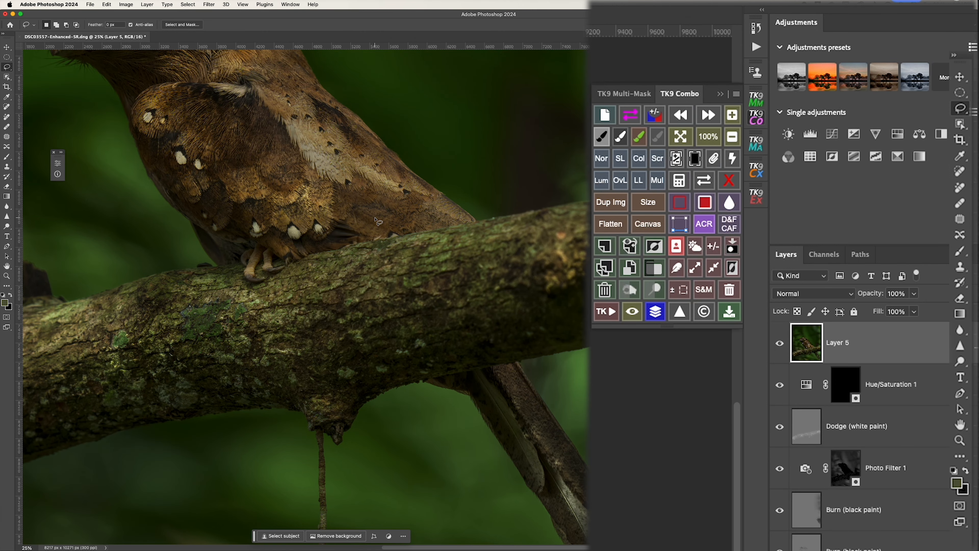
# Review the bird and the whole photo, toggling the layers' visibility to compare before and after
pyautogui.scroll(10, 376, 221)
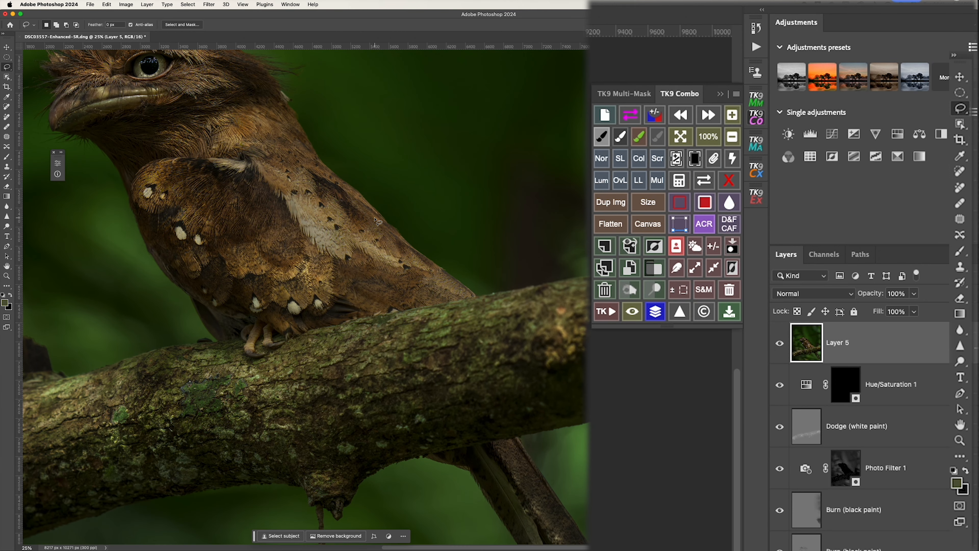
pyautogui.moveTo(317, 168); pyautogui.dragTo(483, 284)
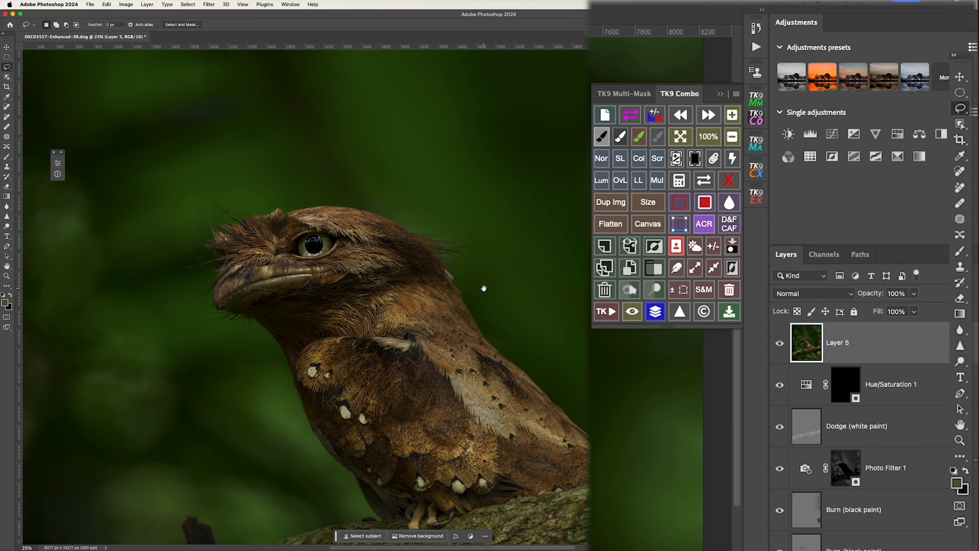
pyautogui.press('super+minus')
pyautogui.press('super+minus')
pyautogui.press('super+minus')
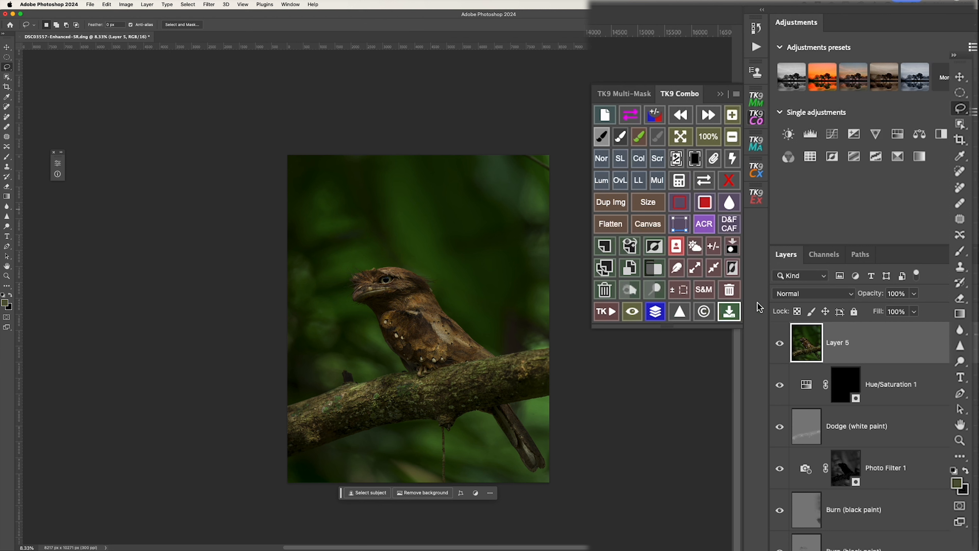
pyautogui.click(656, 312)
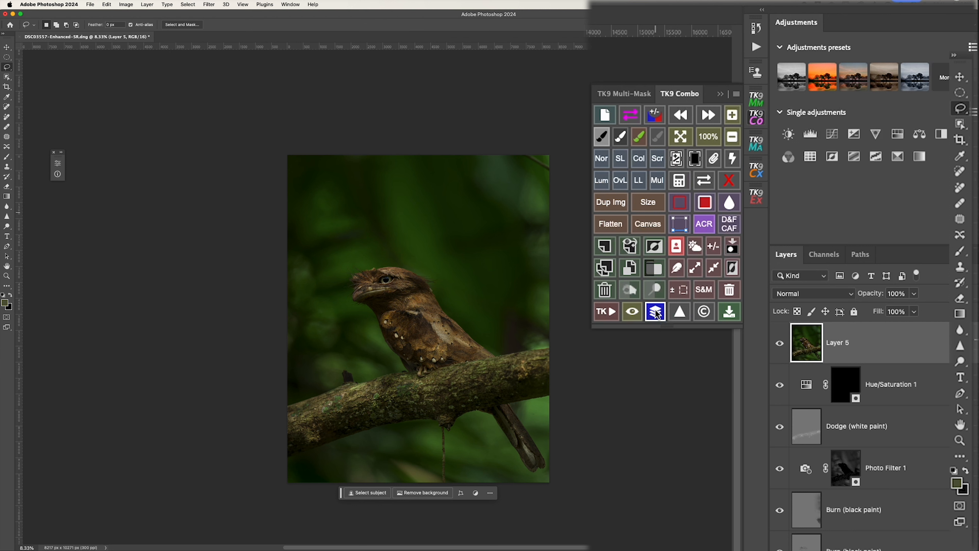
pyautogui.click(656, 313)
pyautogui.click(656, 312)
pyautogui.click(656, 312)
pyautogui.click(656, 313)
pyautogui.click(656, 312)
# Add a transparent layer and set the classic gradient's starting colour to ffe0b4, sampled from the bird's head and brightened
pyautogui.click(605, 246)
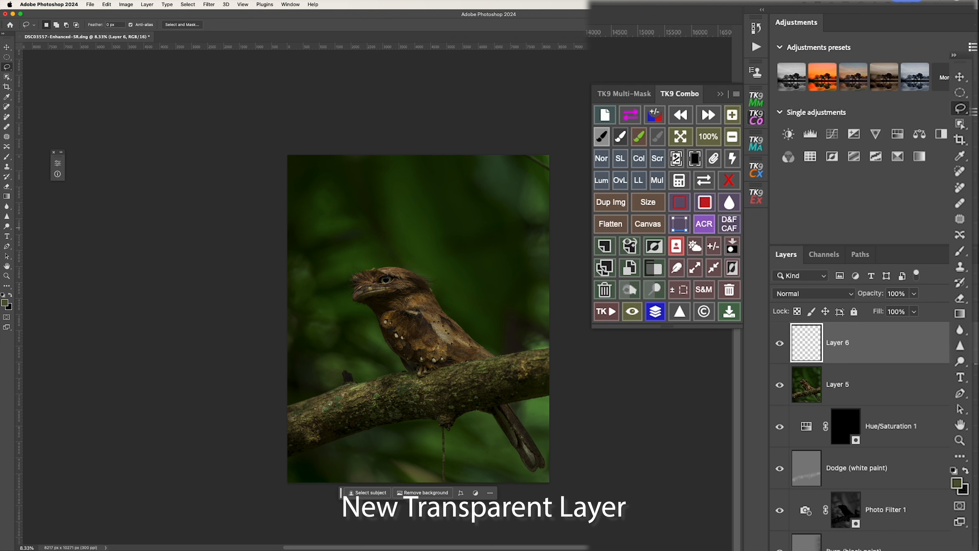
pyautogui.click(961, 314)
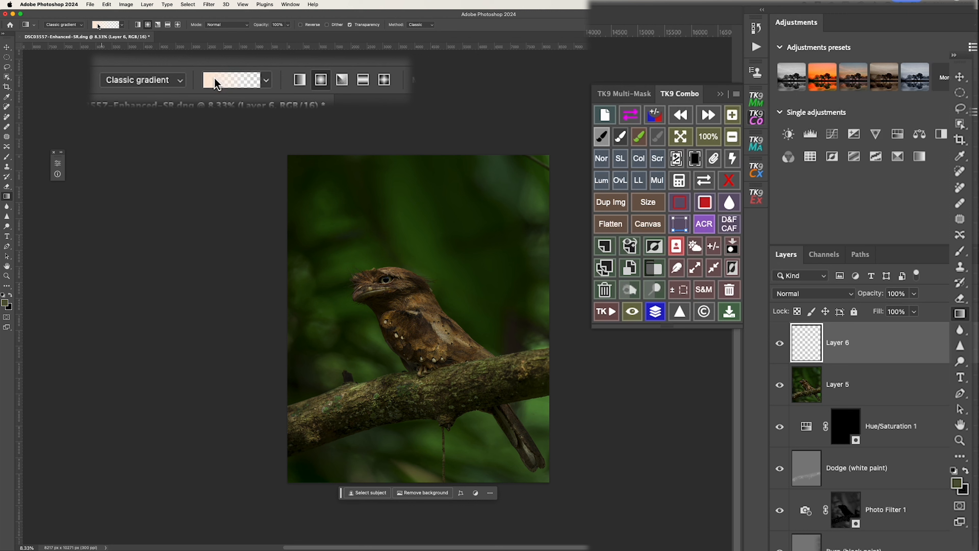
pyautogui.click(104, 25)
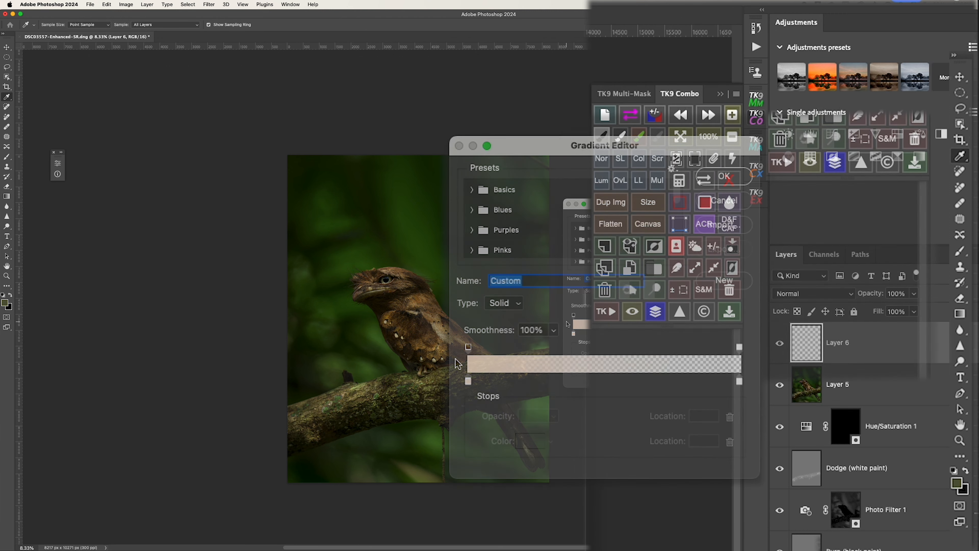
pyautogui.click(468, 381)
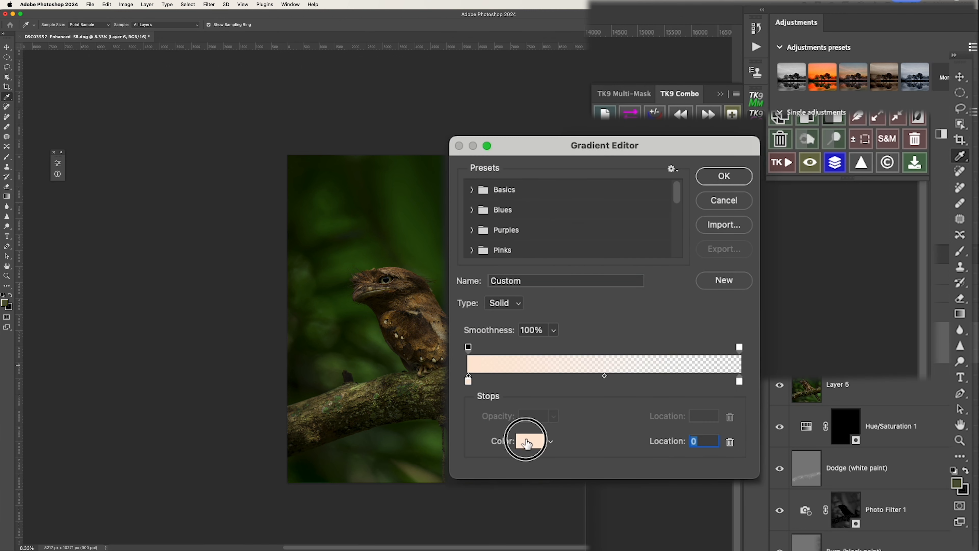
pyautogui.click(531, 441)
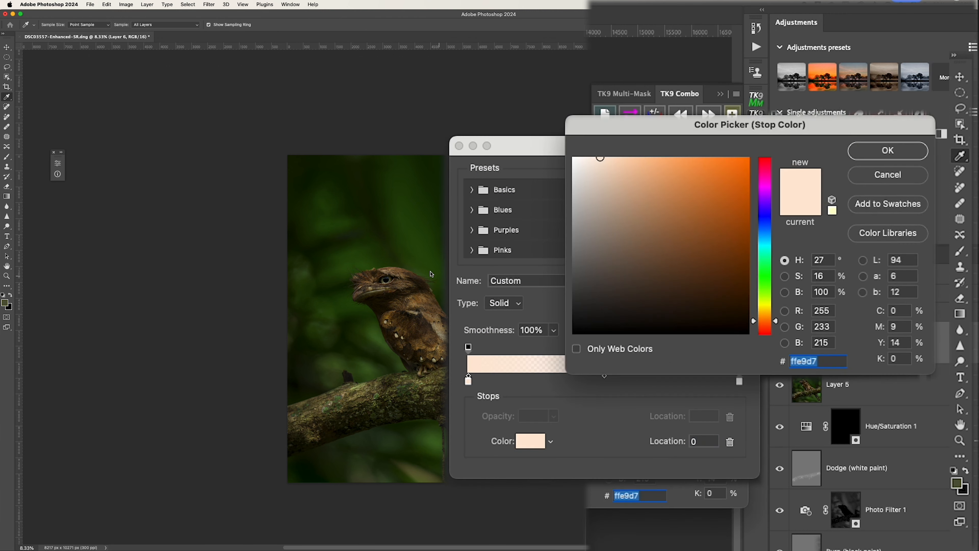
pyautogui.click(387, 268)
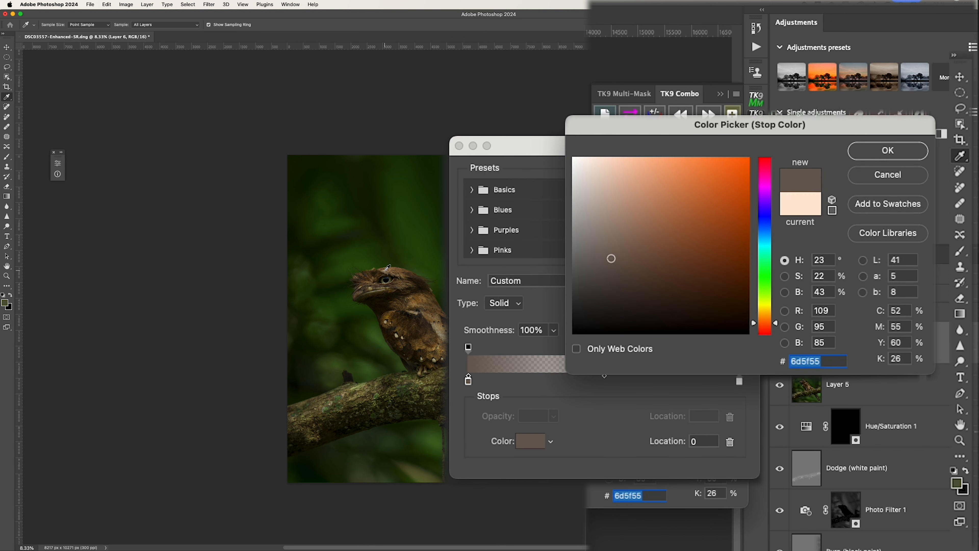
pyautogui.click(387, 268)
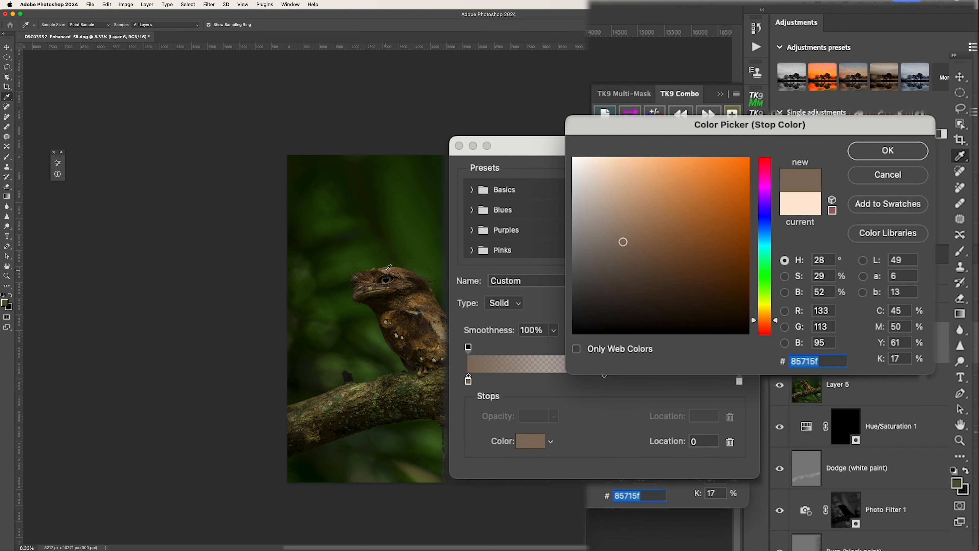
pyautogui.click(387, 268)
pyautogui.moveTo(624, 184); pyautogui.dragTo(627, 135)
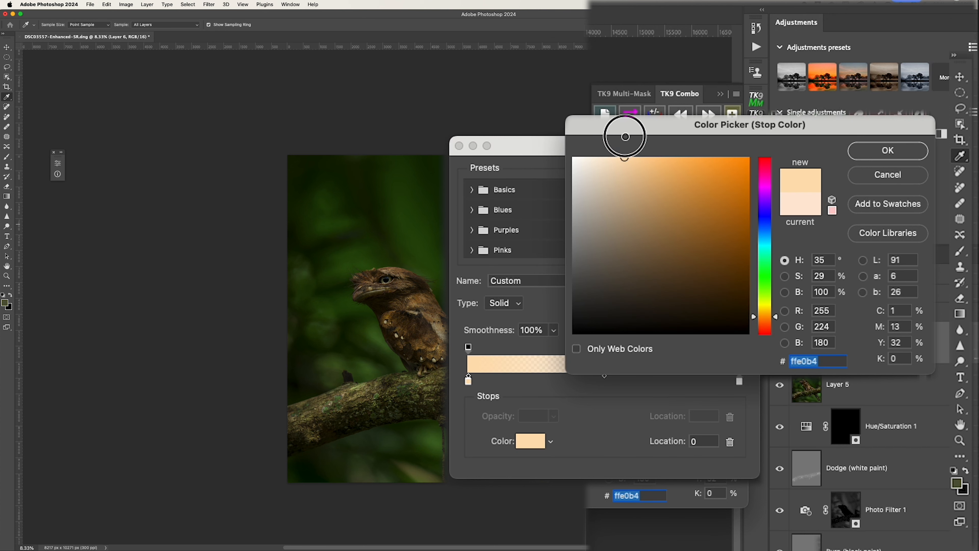
pyautogui.click(883, 154)
pyautogui.click(736, 175)
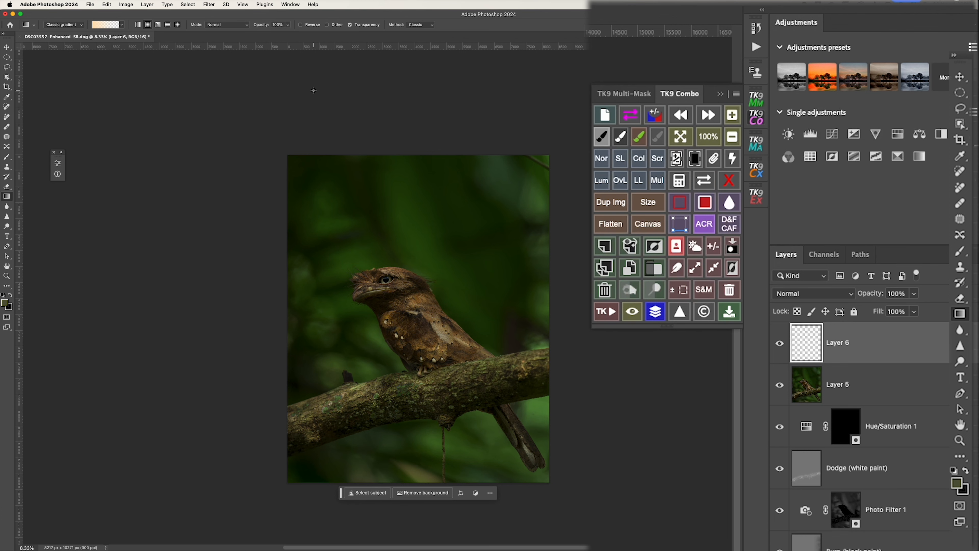
# Draw a radial gradient from above the photo down to the bird and set the layer's blend mode to Soft Light
pyautogui.press('super+minus')
pyautogui.press('super+minus')
pyautogui.press('super+minus')
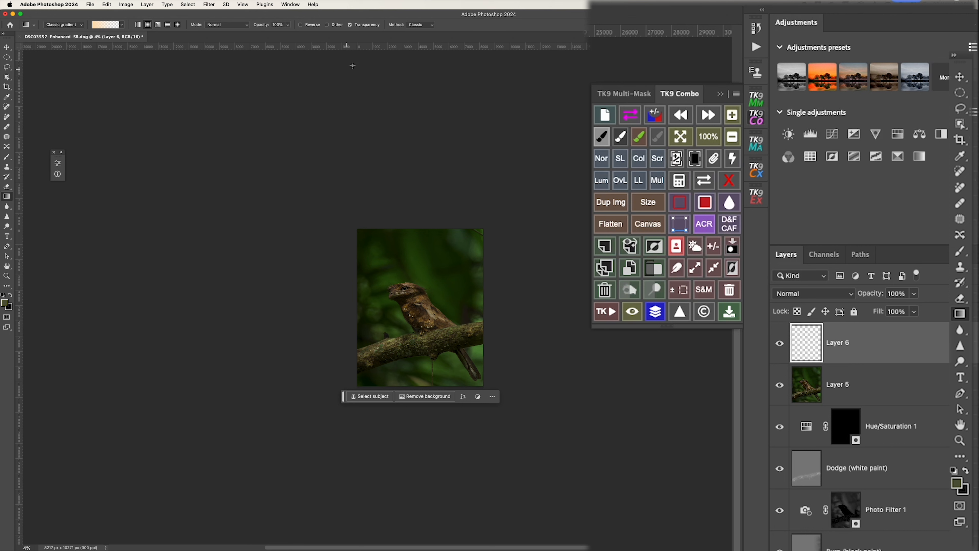
pyautogui.moveTo(353, 64); pyautogui.dragTo(423, 310)
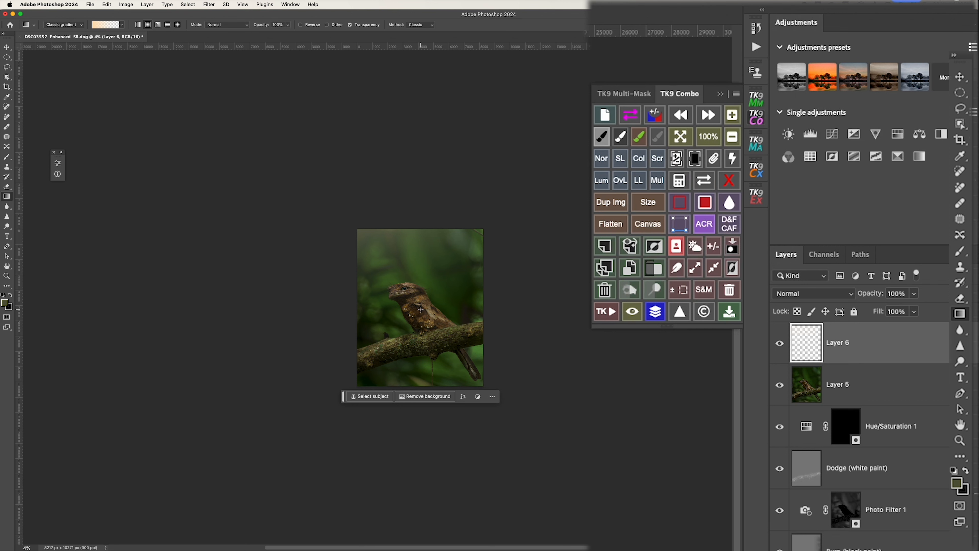
pyautogui.click(814, 293)
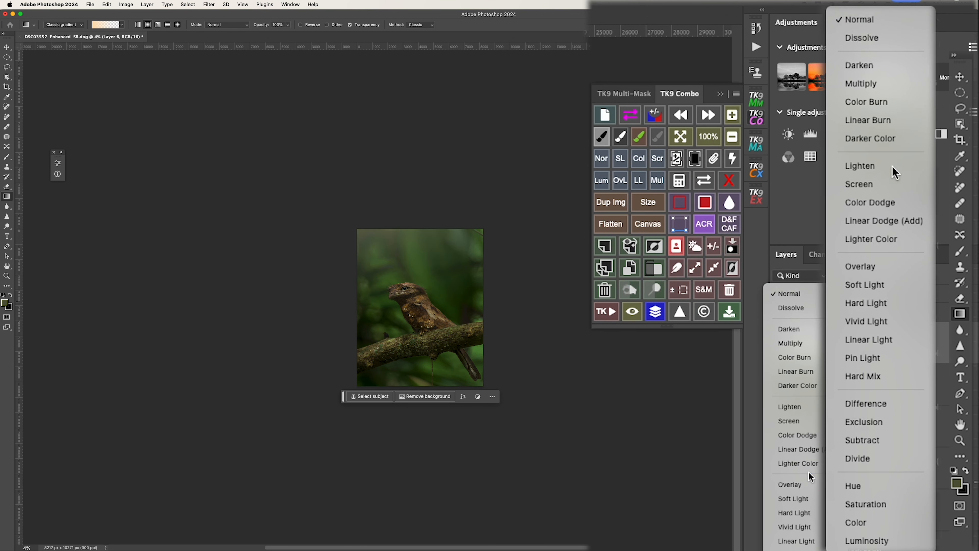
pyautogui.click(809, 500)
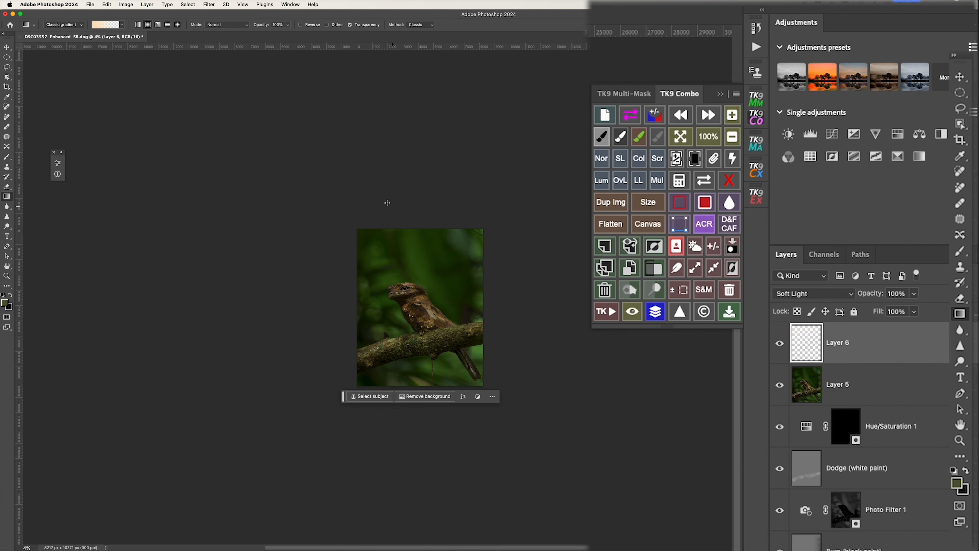
# Draw another radial gradient from just above the photo to the bird's body and lower the layer's opacity
pyautogui.moveTo(380, 195); pyautogui.dragTo(422, 326)
pyautogui.moveTo(422, 326); pyautogui.dragTo(423, 327)
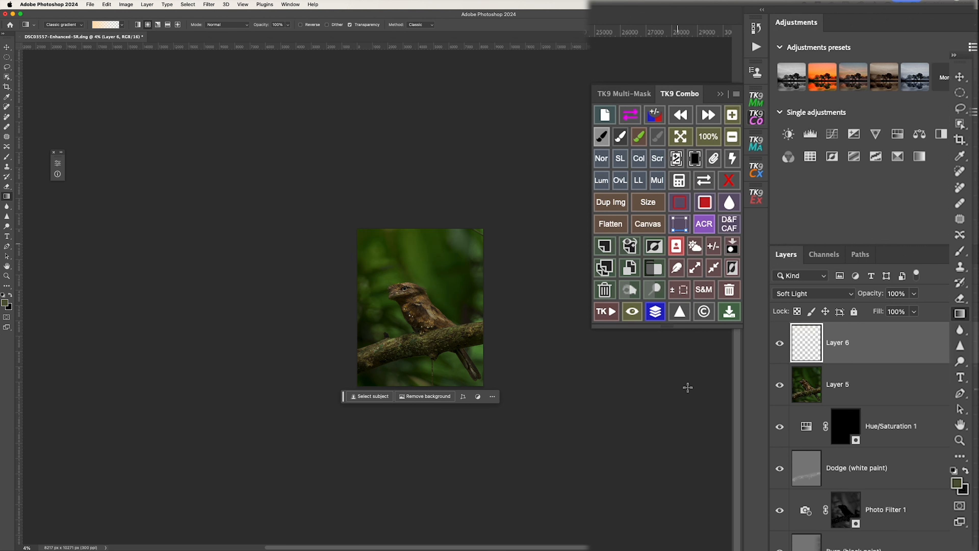
pyautogui.click(915, 293)
pyautogui.moveTo(913, 309); pyautogui.dragTo(900, 311)
# Stamp all visible layers into a new merged layer and open it in Camera Raw
pyautogui.click(807, 344)
pyautogui.press('super+alt+shift+e')
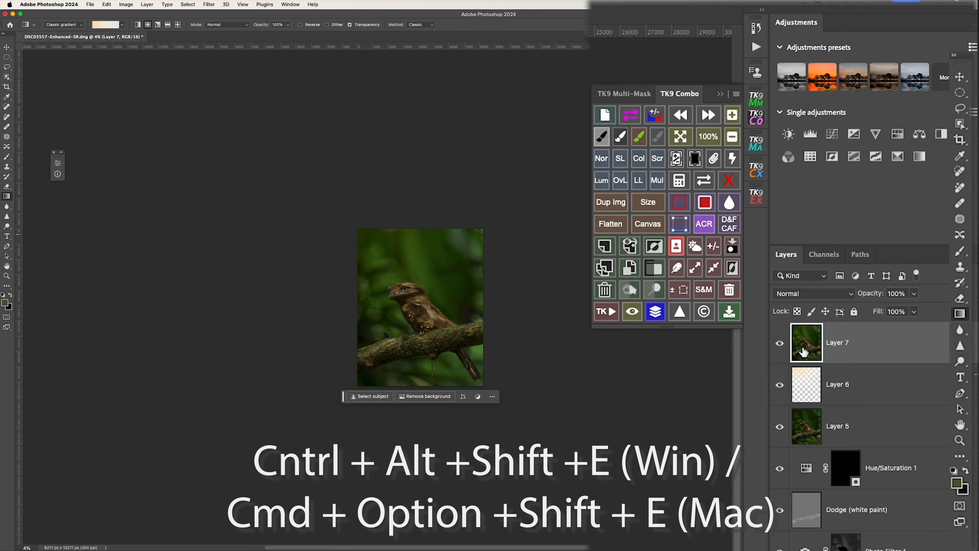
pyautogui.click(710, 227)
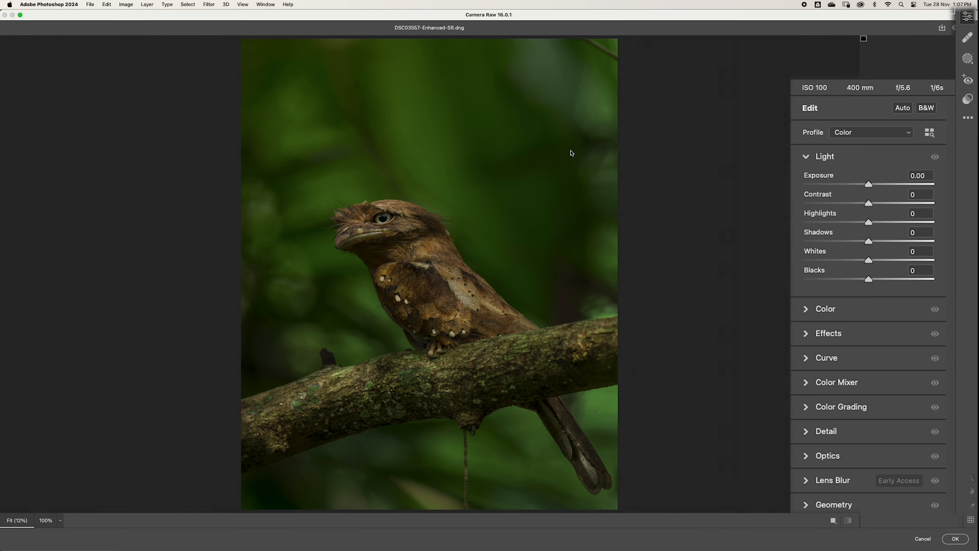
# Create a large tilted radial gradient mask centred on the background above the bird's head, with feather 100
pyautogui.press('super+minus')
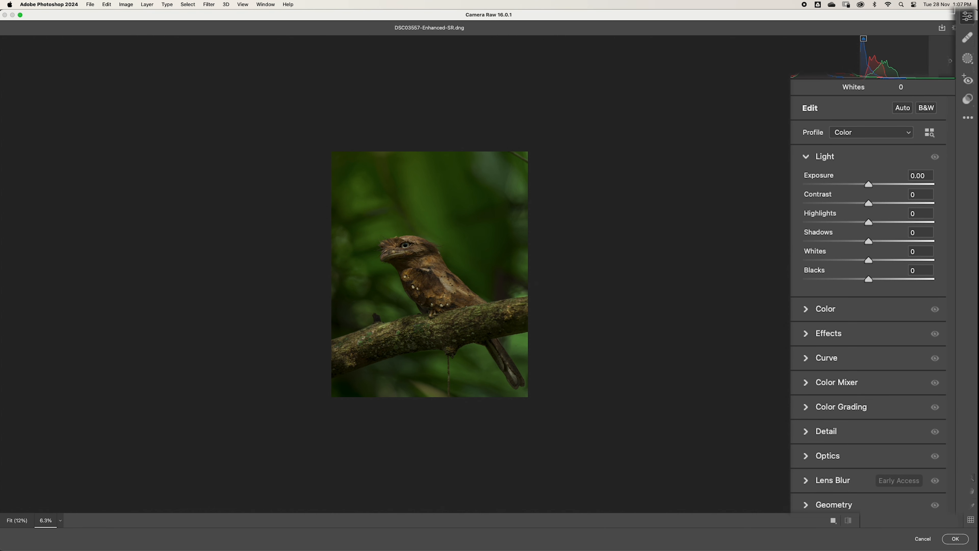
pyautogui.click(967, 61)
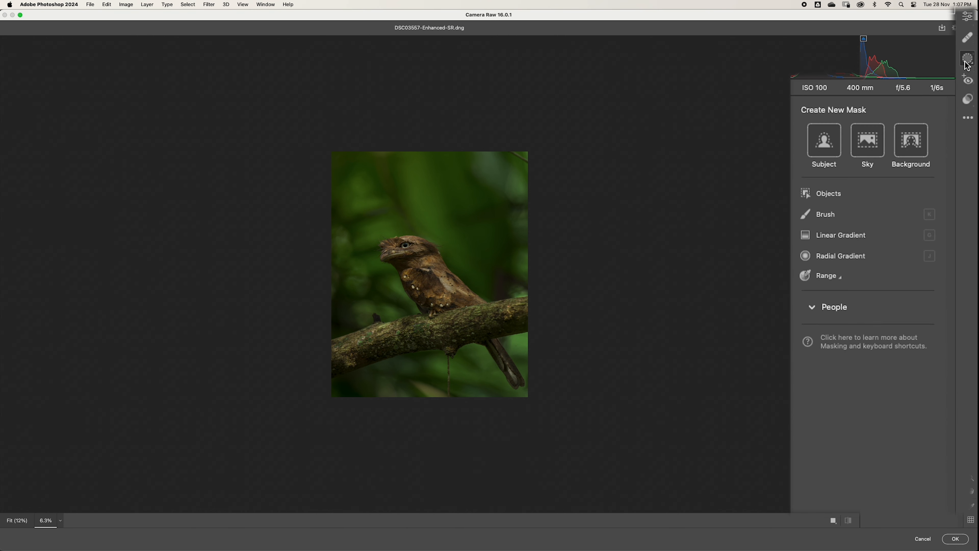
pyautogui.click(827, 256)
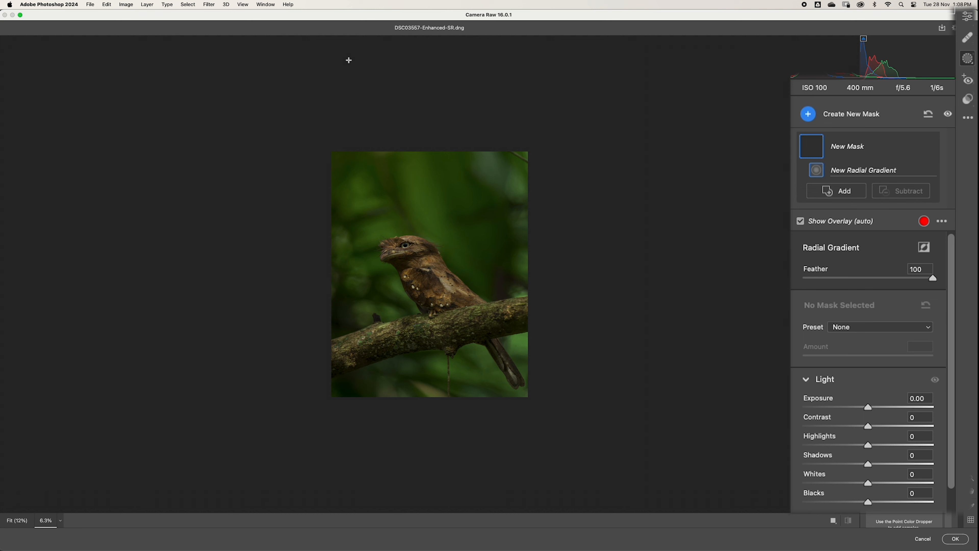
pyautogui.moveTo(348, 87); pyautogui.dragTo(499, 376)
pyautogui.moveTo(414, 261); pyautogui.dragTo(449, 361)
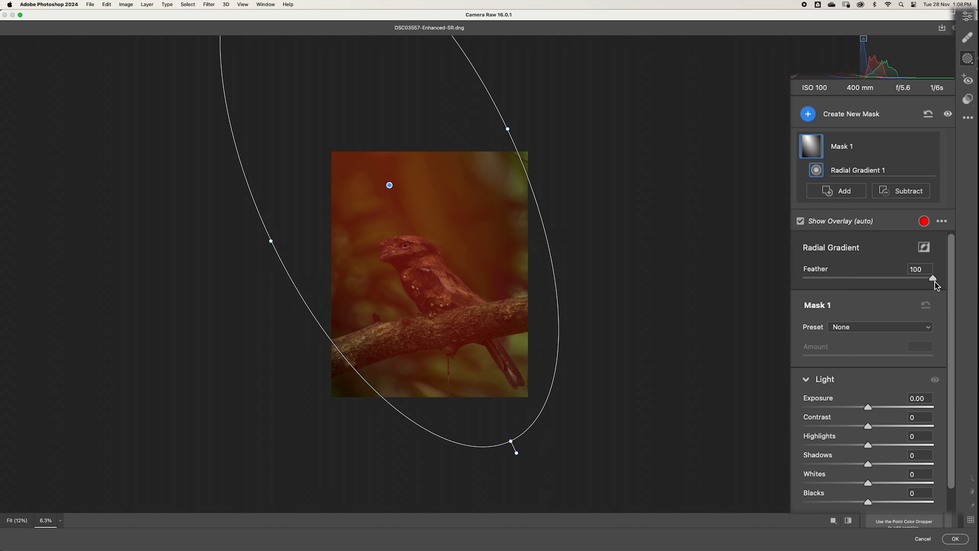
# Invert the radial gradient mask and enlarge its ellipse far beyond the photo's edges
pyautogui.click(924, 248)
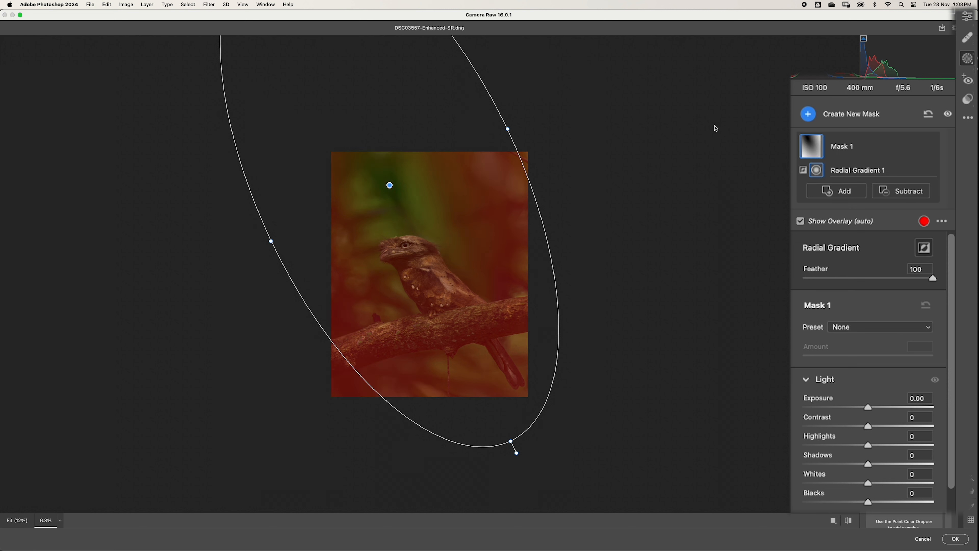
pyautogui.moveTo(512, 128); pyautogui.dragTo(759, 112)
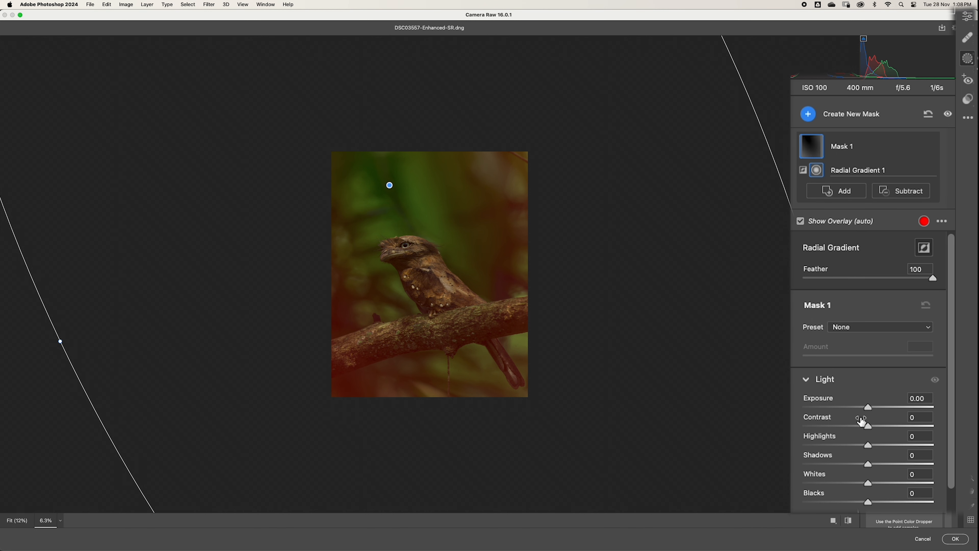
pyautogui.moveTo(63, 341); pyautogui.dragTo(13, 394)
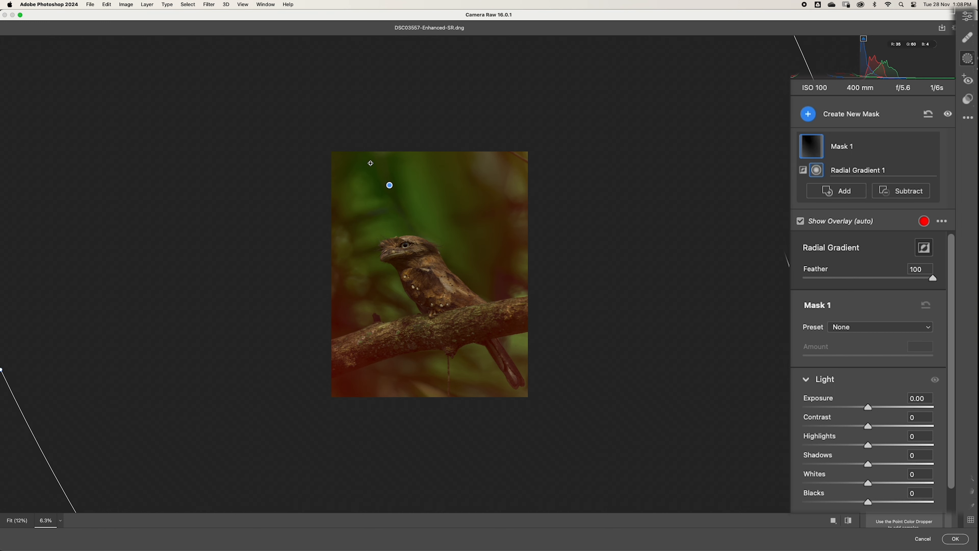
# Shift the inverted radial gradient slightly down and left and set the mask's exposure to -1.50
pyautogui.moveTo(390, 185)
pyautogui.mouseDown()
pyautogui.moveTo(366, 151)
pyautogui.moveTo(388, 186)
pyautogui.mouseUp()
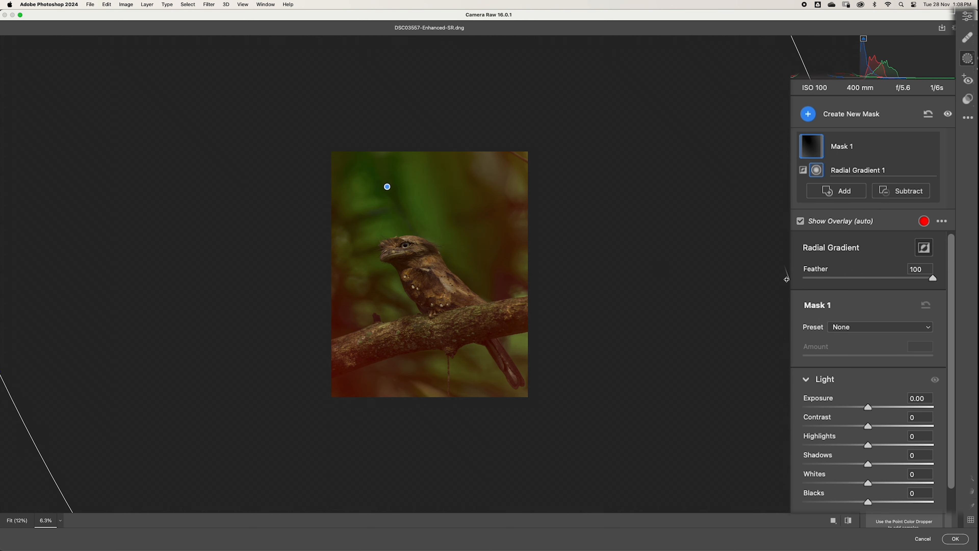
pyautogui.click(869, 408)
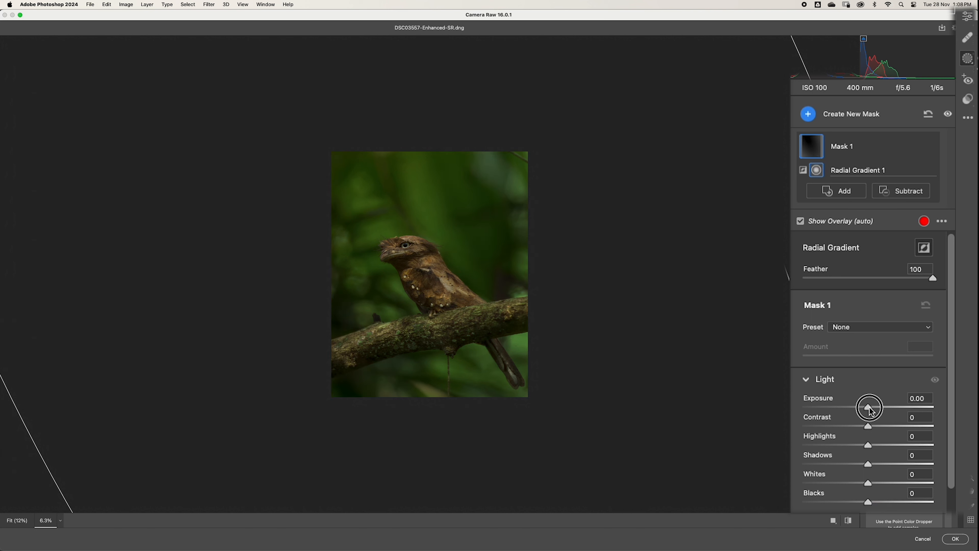
pyautogui.moveTo(870, 410); pyautogui.dragTo(847, 418)
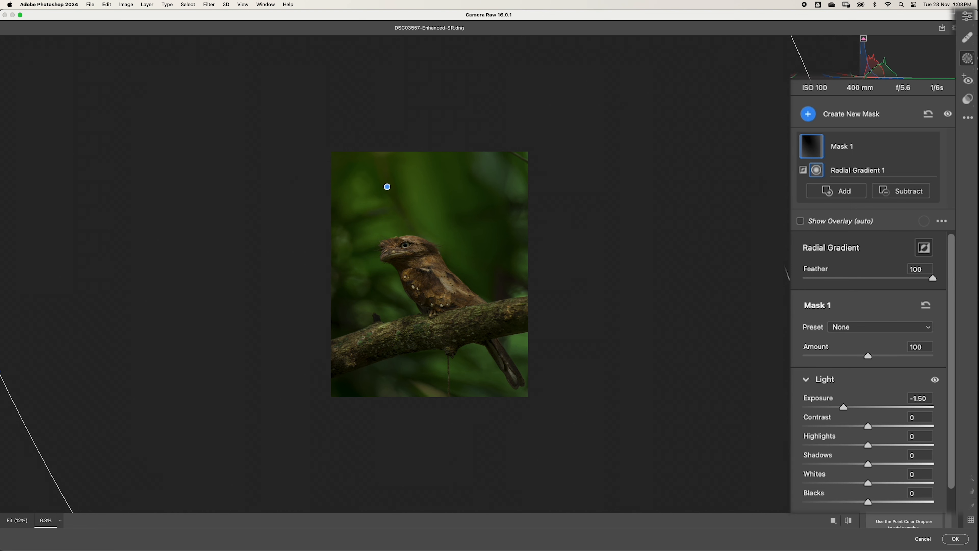
# Add a second radial gradient mask with feather 100, tilted from above the photo's upper-left down to the branch, and raise its exposure slightly
pyautogui.click(808, 114)
pyautogui.click(848, 223)
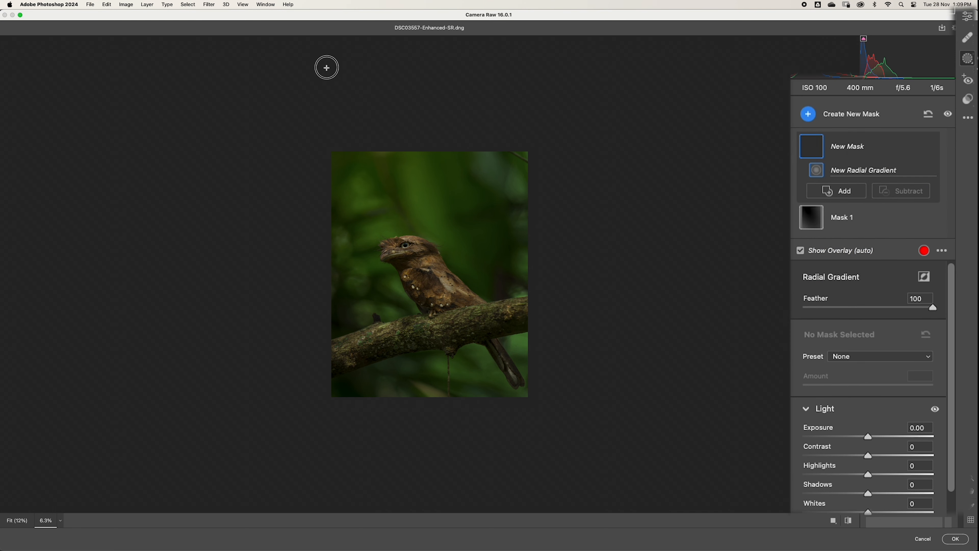
pyautogui.moveTo(326, 72); pyautogui.dragTo(431, 236)
pyautogui.moveTo(332, 324); pyautogui.dragTo(457, 319)
pyautogui.moveTo(398, 195); pyautogui.dragTo(422, 245)
pyautogui.moveTo(481, 50); pyautogui.dragTo(596, 27)
pyautogui.moveTo(458, 233); pyautogui.dragTo(363, 85)
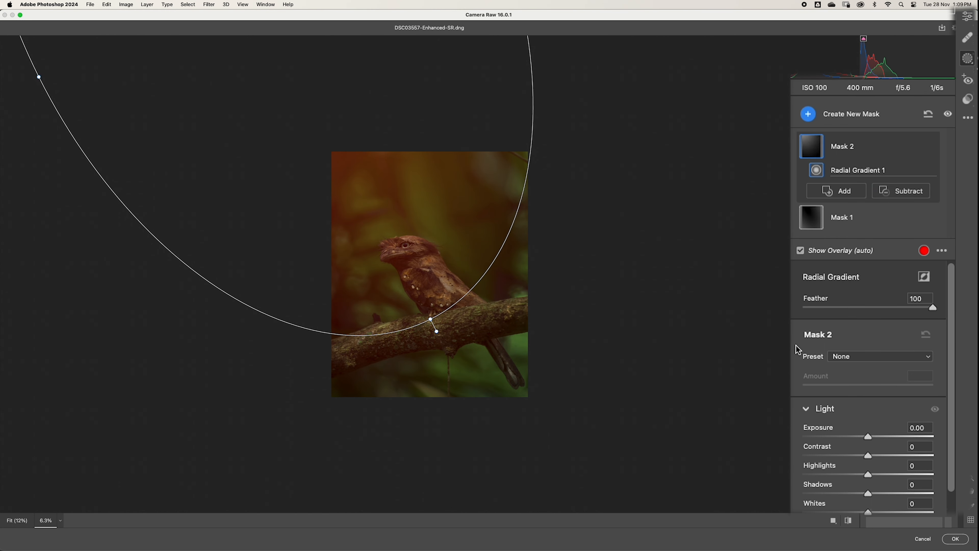
pyautogui.moveTo(868, 436); pyautogui.dragTo(877, 437)
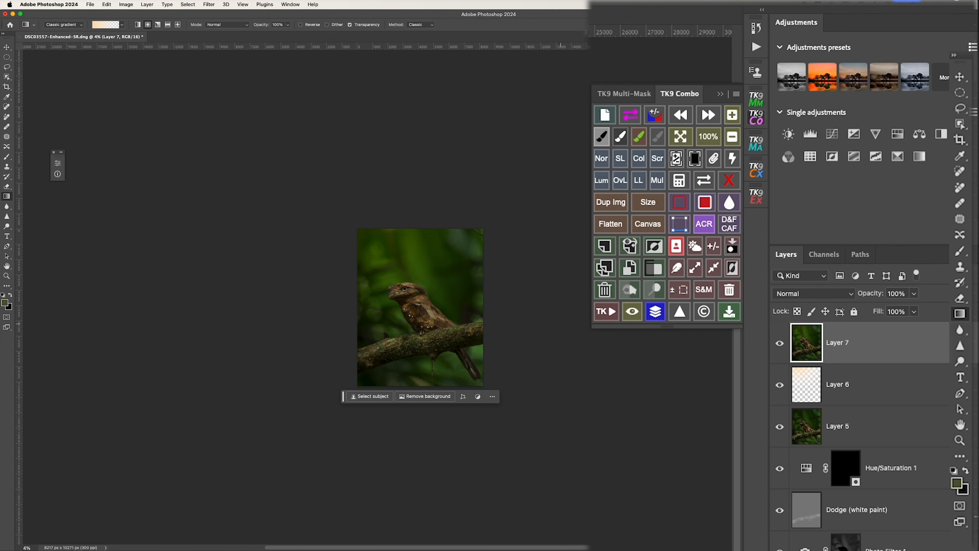
# Group Layer 6 and Layer 7 and compare the photo with and without the group
pyautogui.keyDown('shift'); pyautogui.click(807, 390); pyautogui.keyUp('shift')
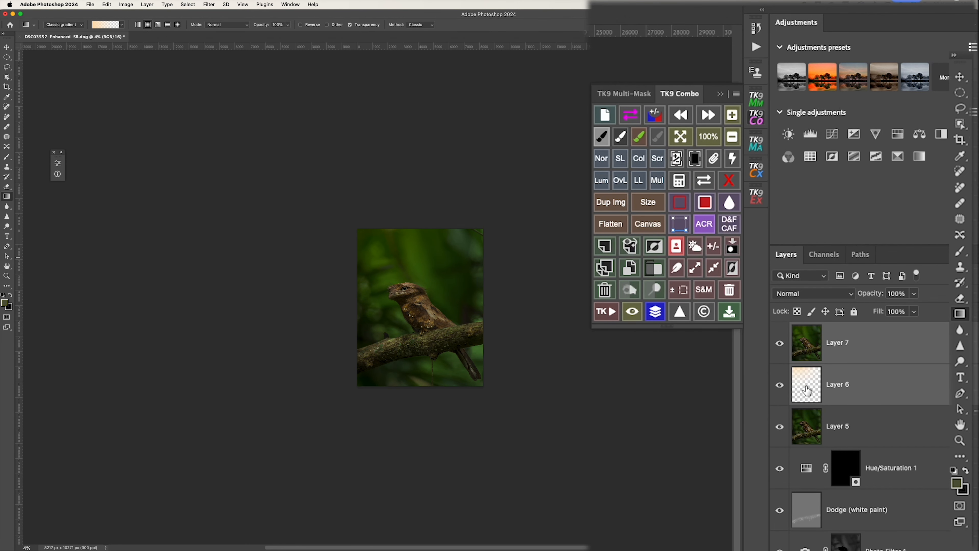
pyautogui.press('super+g')
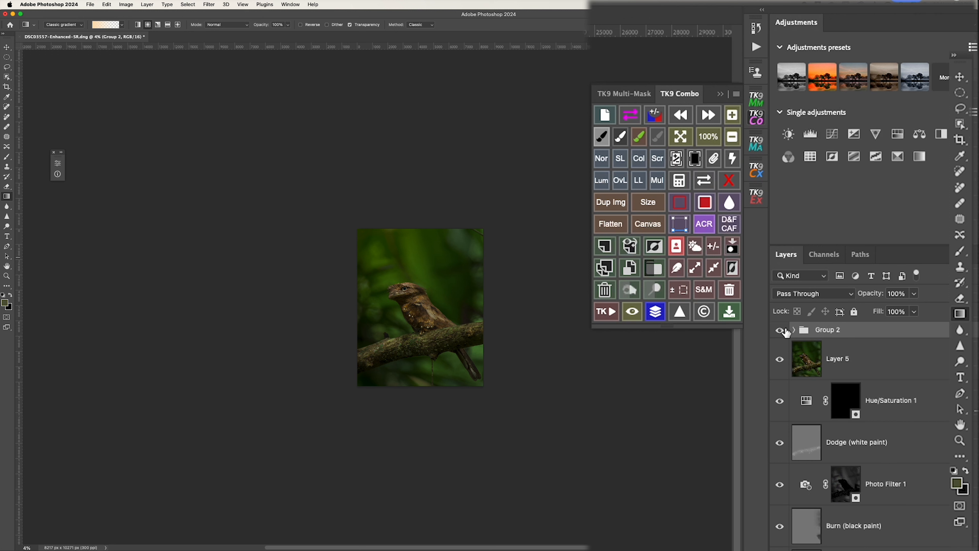
pyautogui.click(779, 332)
pyautogui.click(780, 332)
pyautogui.click(779, 332)
pyautogui.click(779, 332)
pyautogui.click(779, 332)
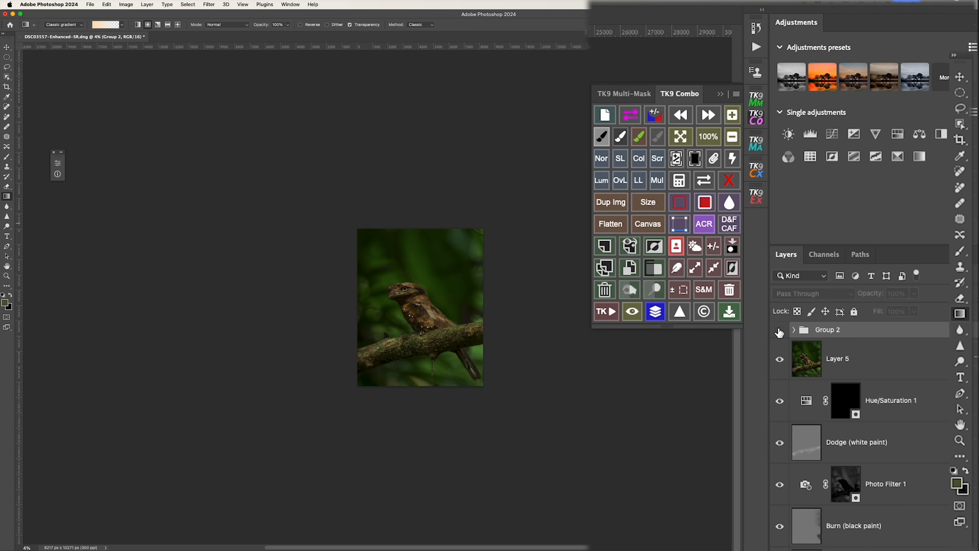
pyautogui.click(780, 331)
pyautogui.click(779, 332)
pyautogui.click(779, 332)
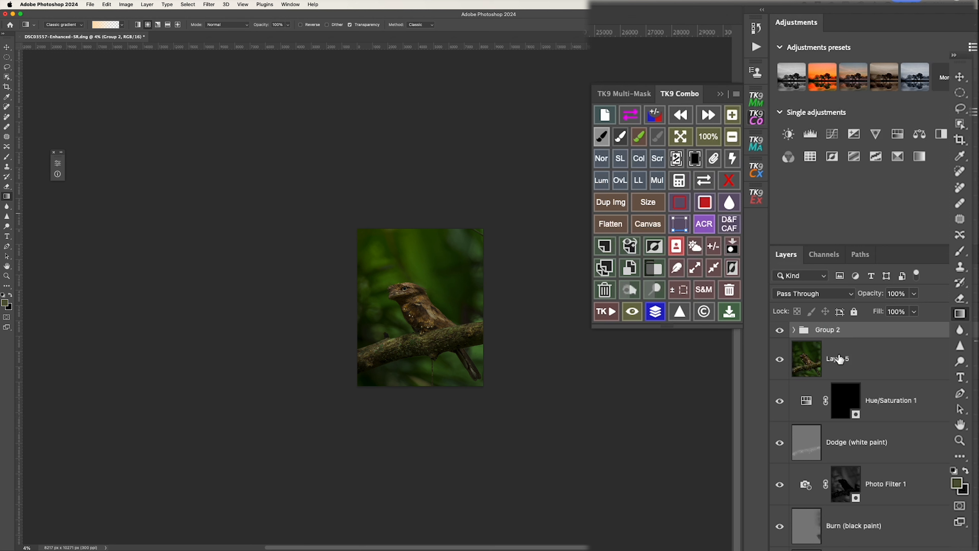
# Add a Brightness/Contrast adjustment above Group 2 with brightness 7 and contrast -2
pyautogui.click(841, 331)
pyautogui.click(757, 99)
pyautogui.click(668, 241)
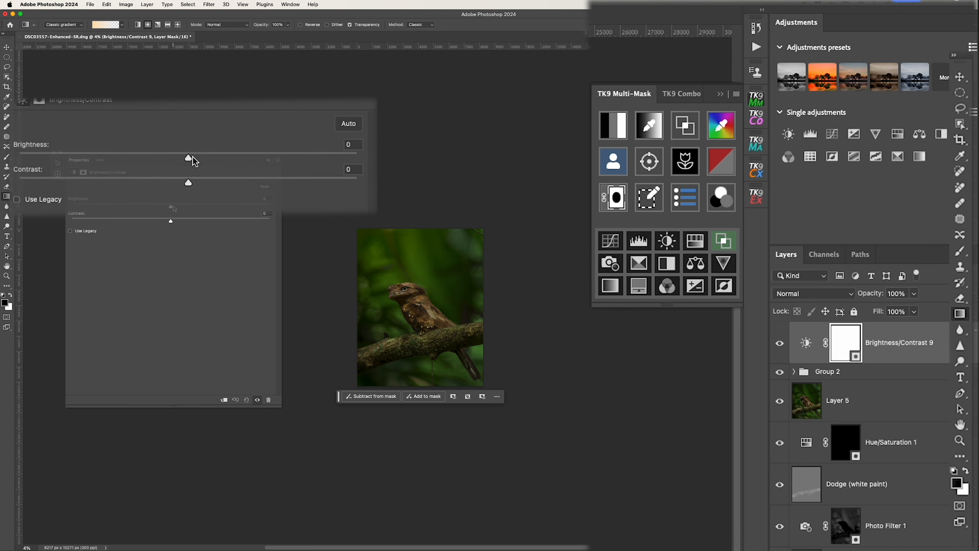
pyautogui.moveTo(172, 206); pyautogui.dragTo(174, 206)
pyautogui.moveTo(174, 206); pyautogui.dragTo(175, 207)
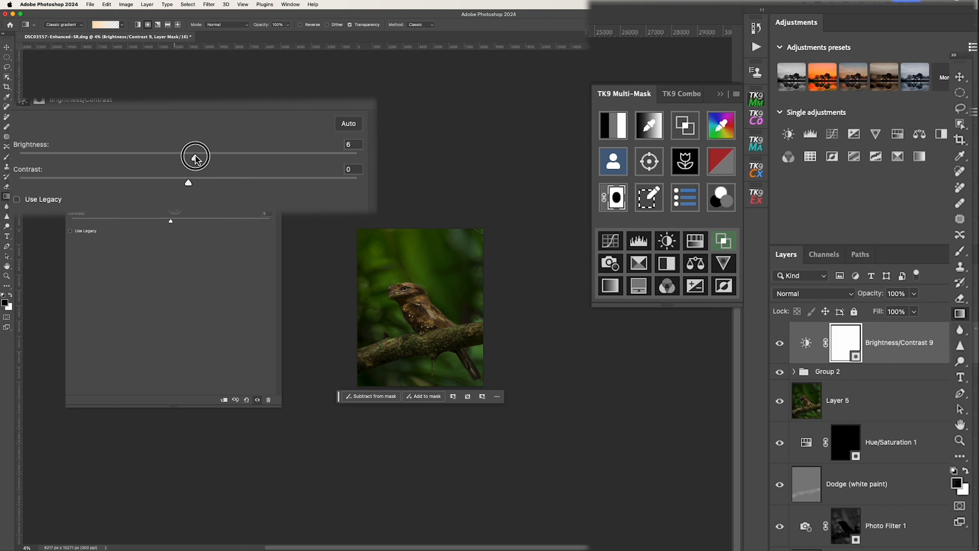
pyautogui.moveTo(197, 159); pyautogui.dragTo(183, 181)
pyautogui.moveTo(168, 222); pyautogui.dragTo(167, 223)
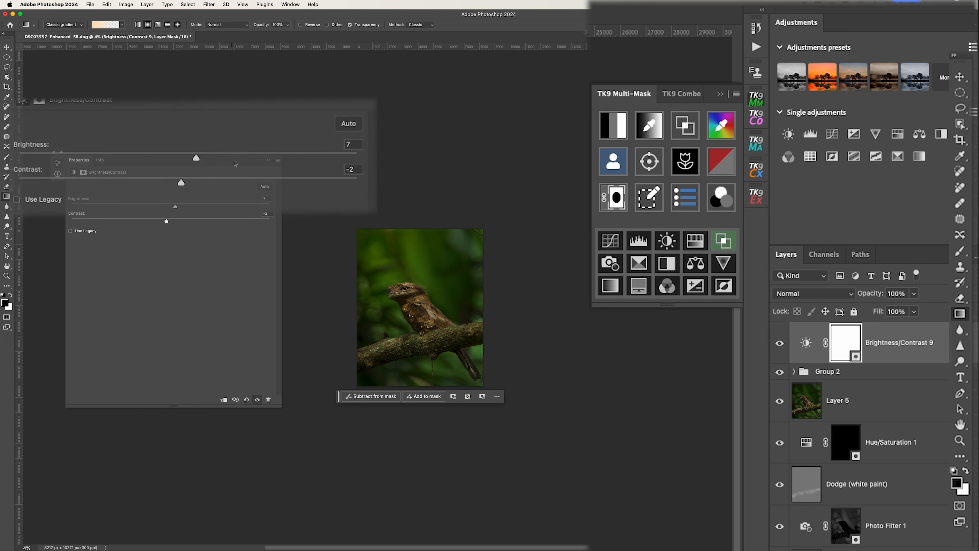
pyautogui.click(268, 160)
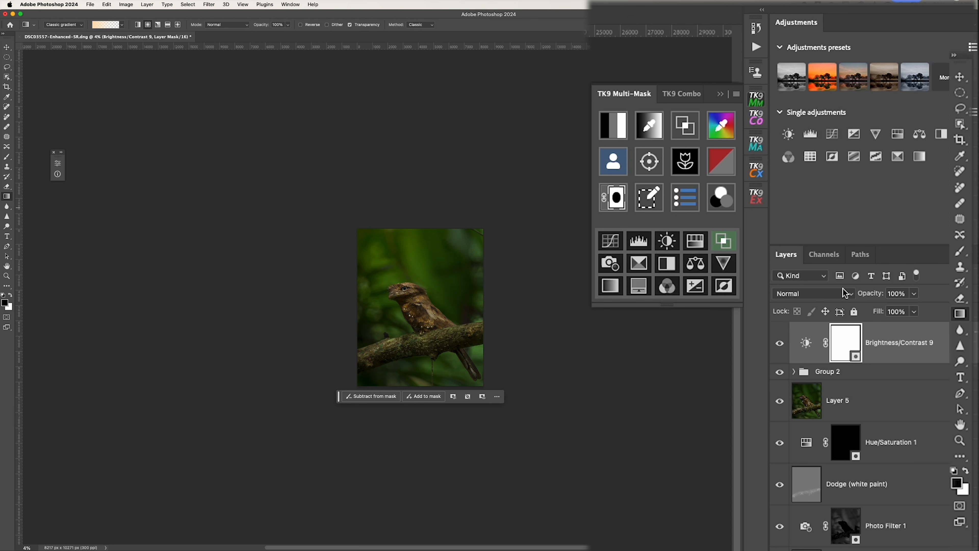
# Stamp all visible layers into a new top layer and compare the full edit with the original photo
pyautogui.click(806, 343)
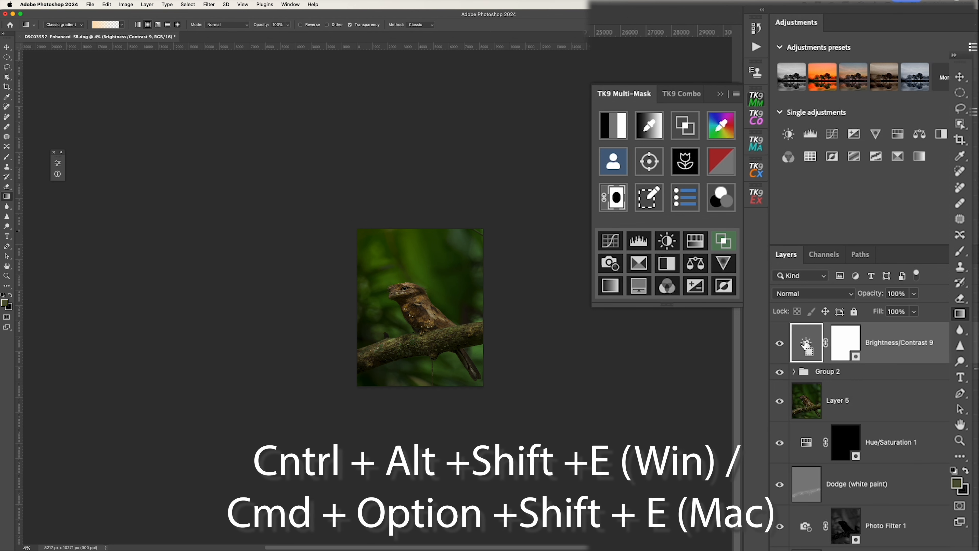
pyautogui.press('super+alt+shift+e')
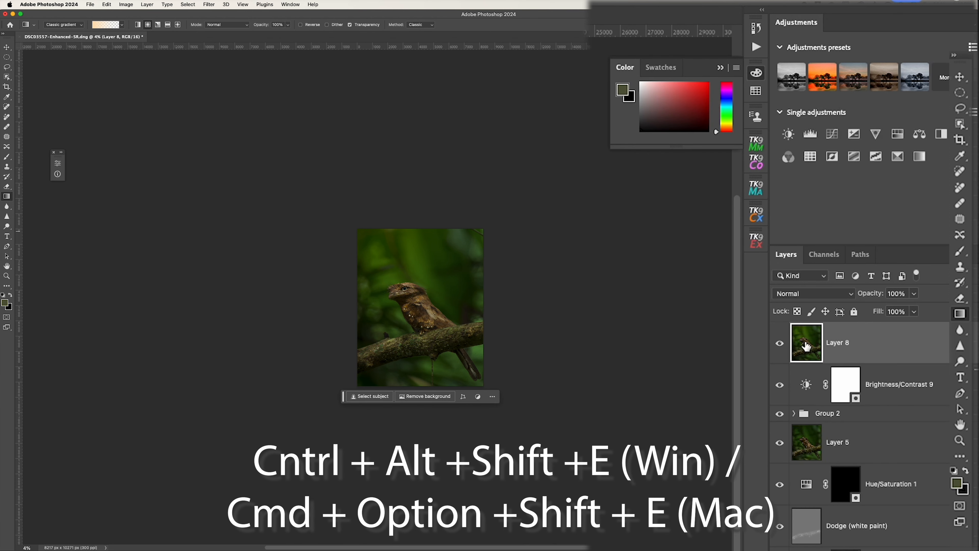
pyautogui.click(757, 164)
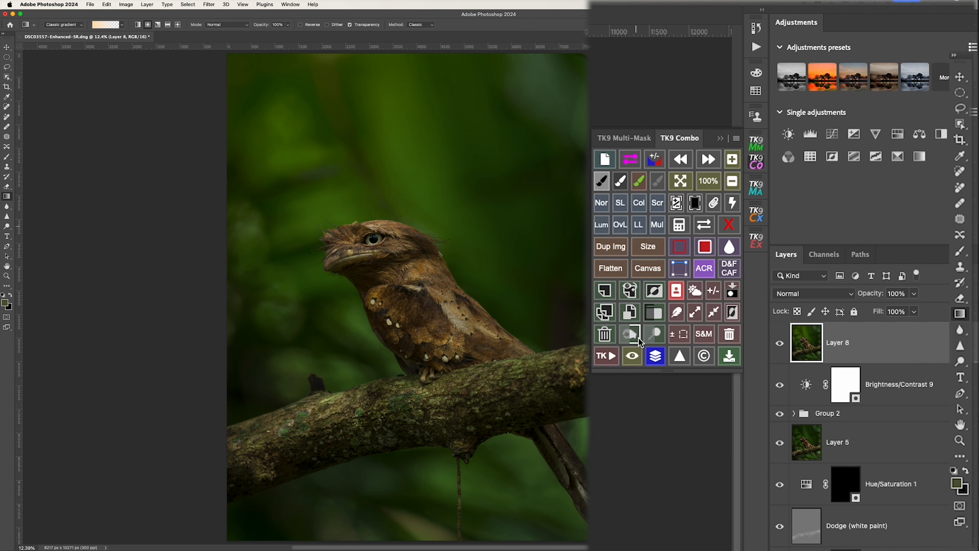
pyautogui.click(656, 356)
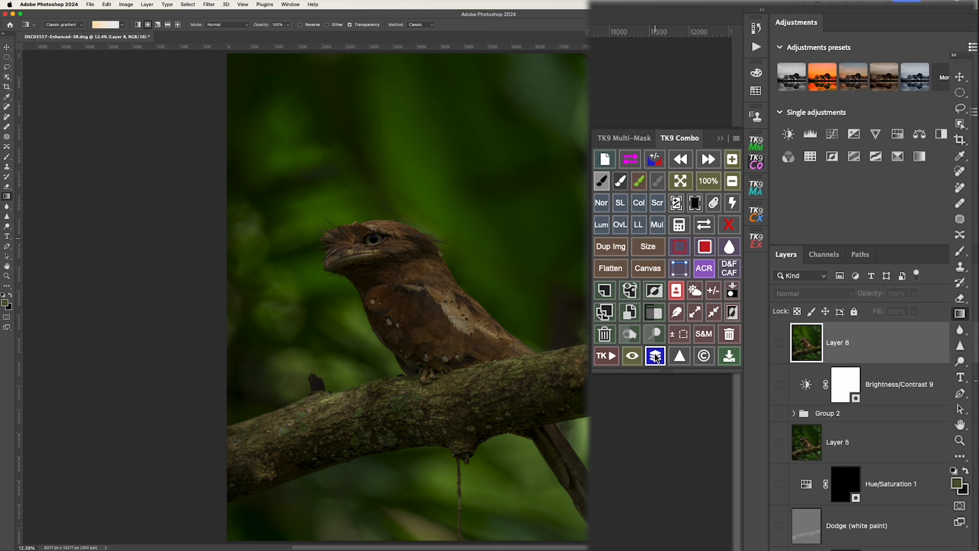
pyautogui.click(656, 357)
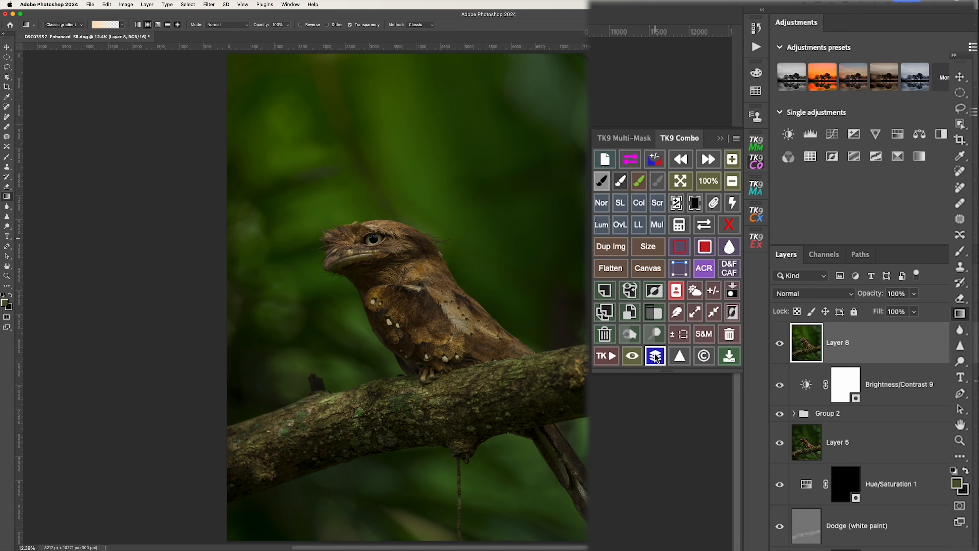
pyautogui.click(656, 357)
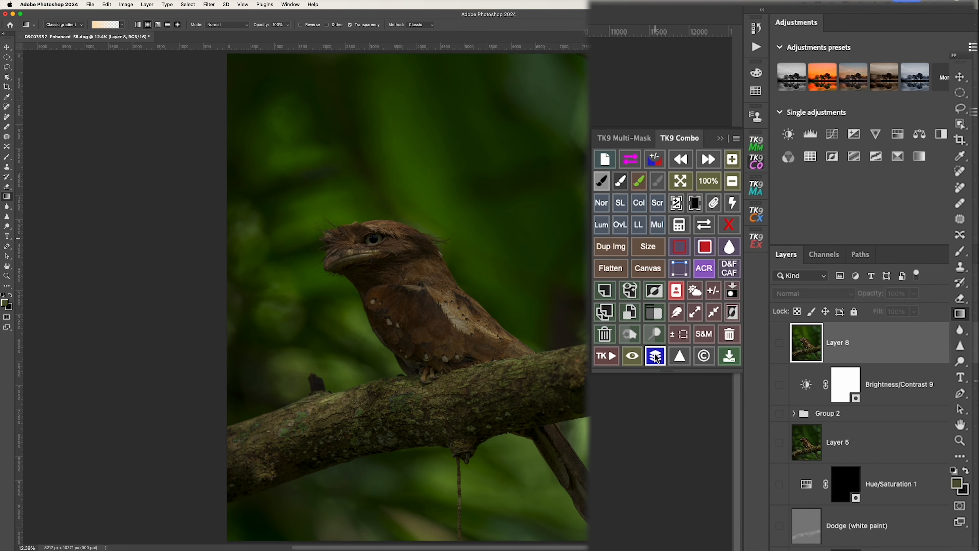
pyautogui.click(656, 357)
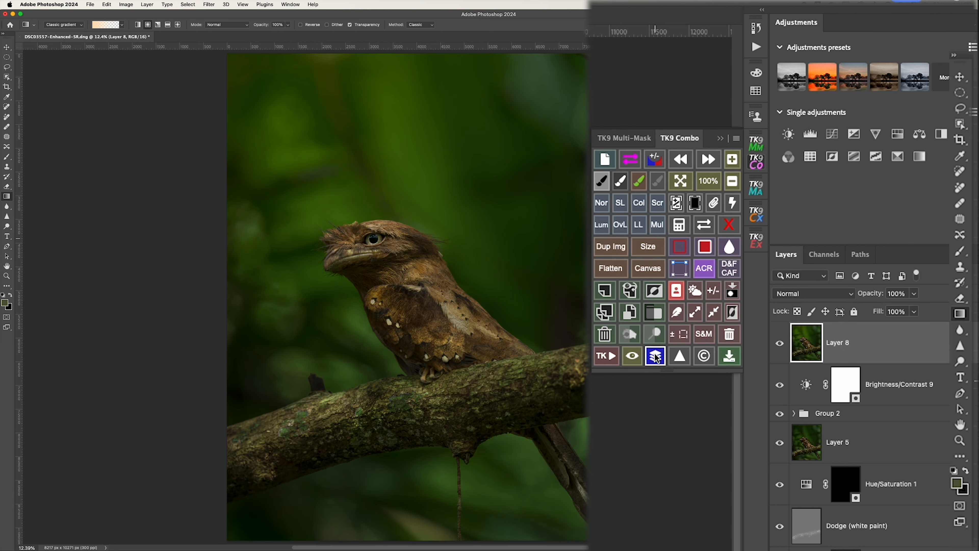